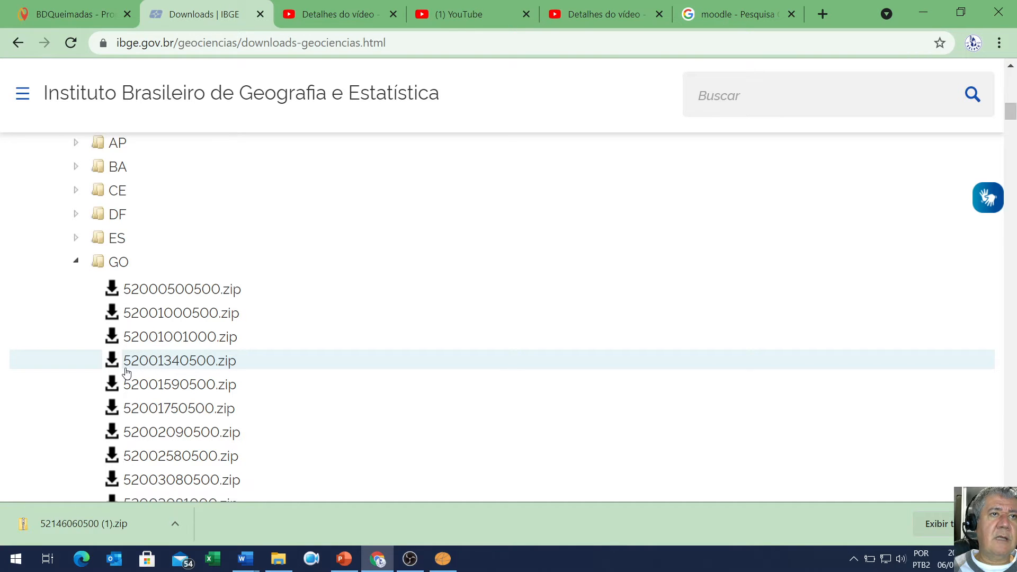
# - Download the archive 52146060500.zip from the GO folder of the IBGE geosciences downloads
pyautogui.scroll(-10, 125, 386)
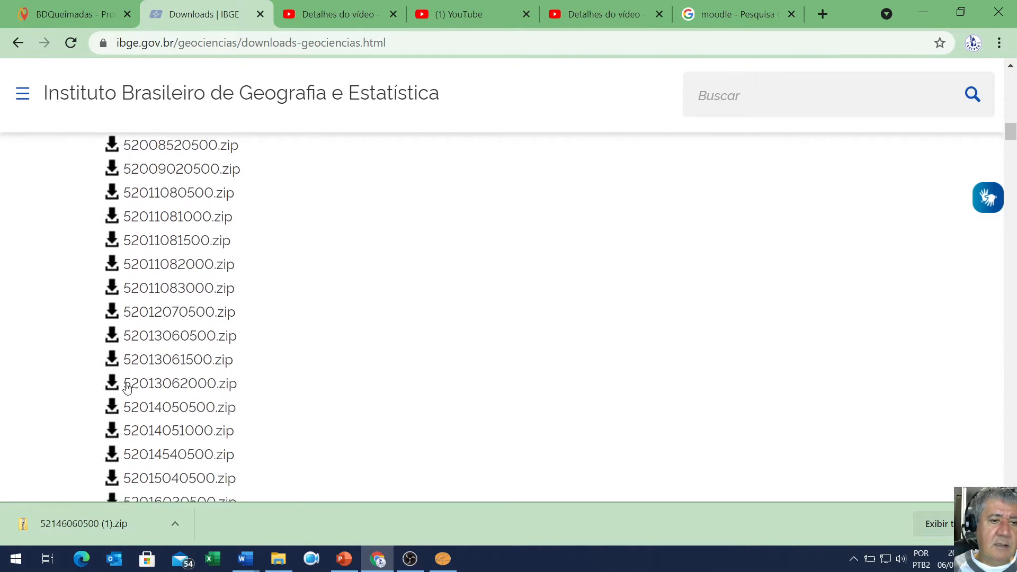
pyautogui.scroll(-20, 127, 388)
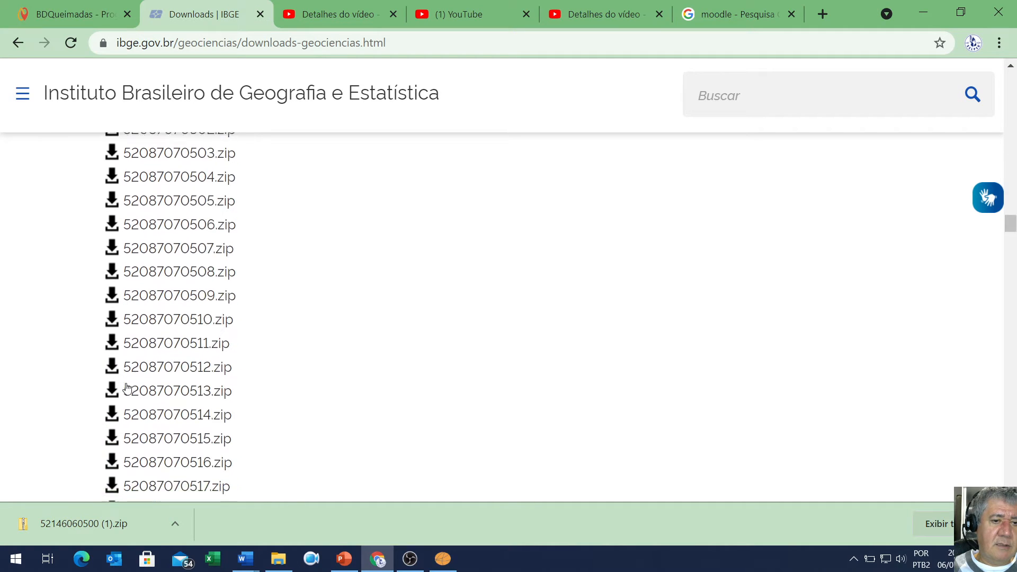
pyautogui.scroll(-20, 127, 388)
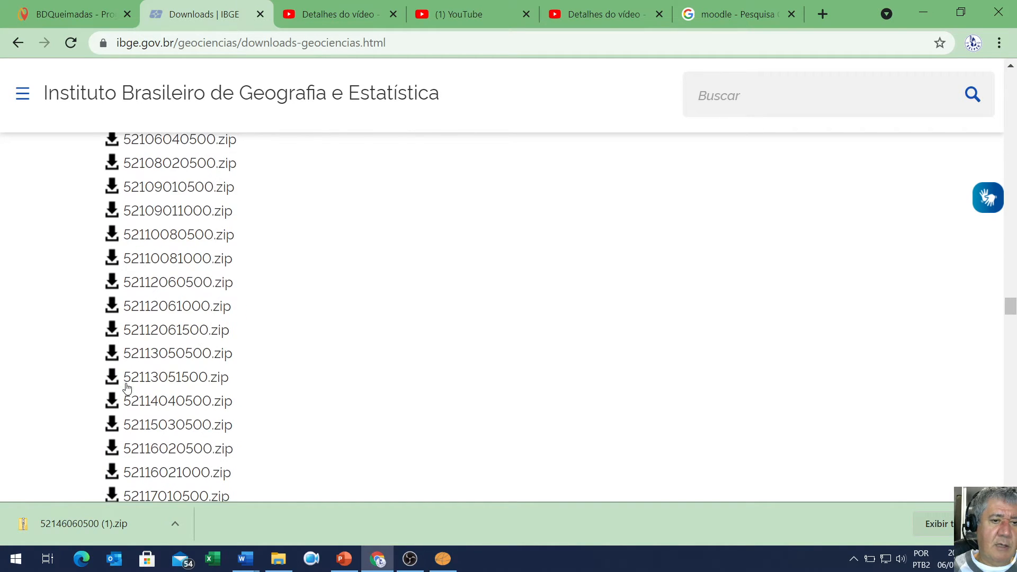
pyautogui.scroll(-10, 127, 388)
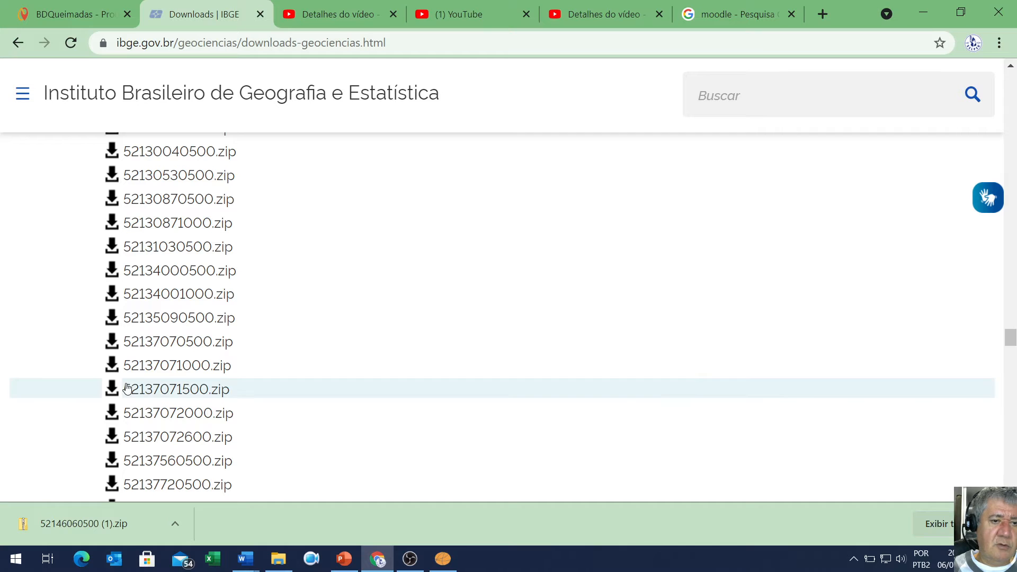
pyautogui.scroll(-4, 127, 388)
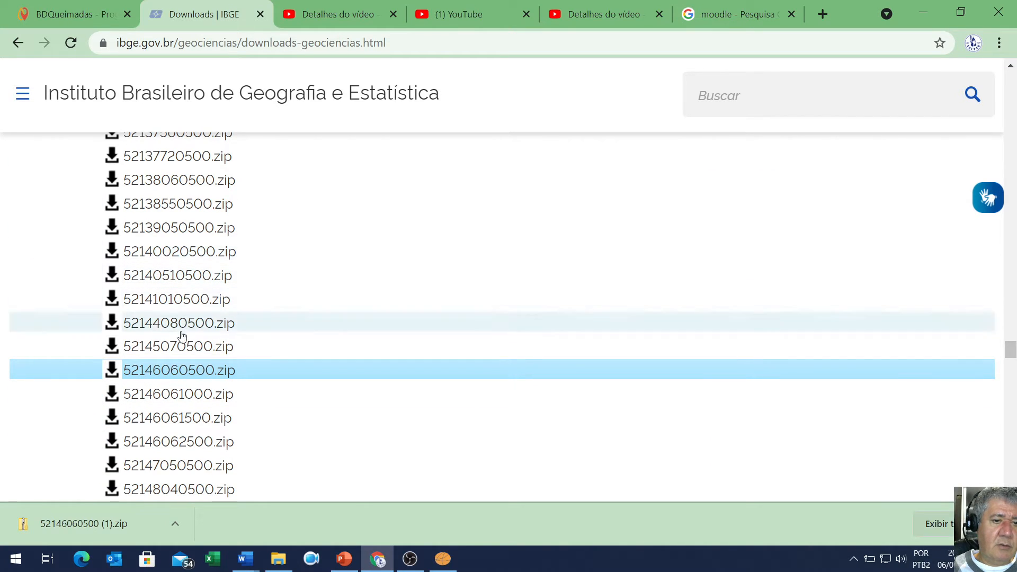
pyautogui.scroll(-3, 175, 375)
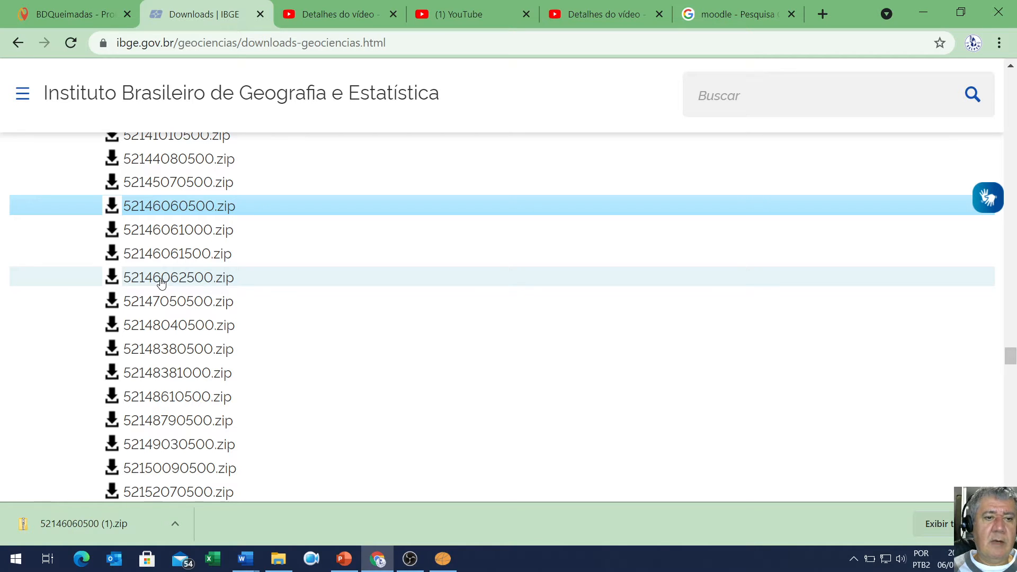
pyautogui.click(184, 209)
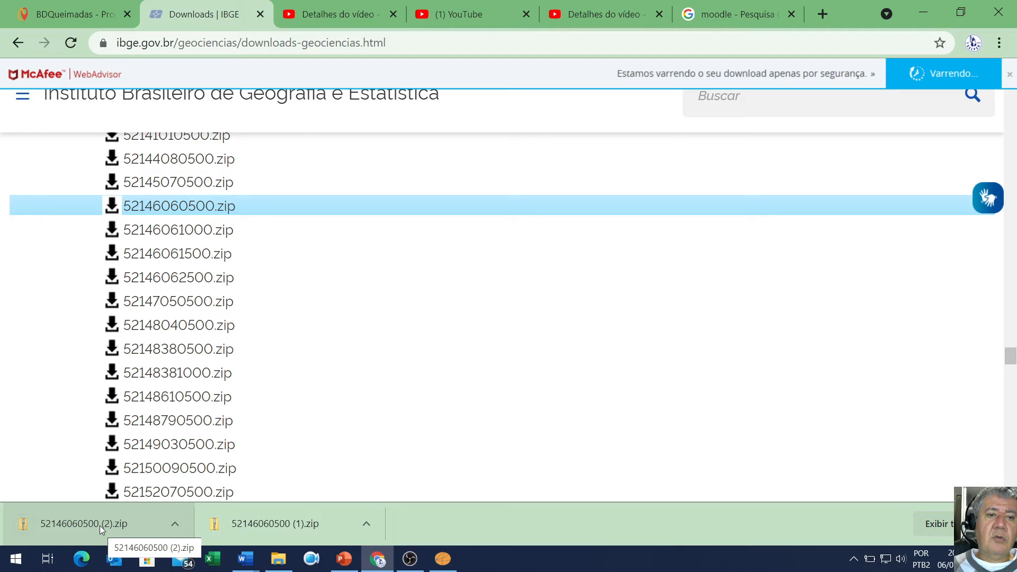
# - Switch to BDQueimadas and set the map filter to the state GOIÁS and the municipality NIQUELÂNDIA - GOIÁS
pyautogui.click(74, 17)
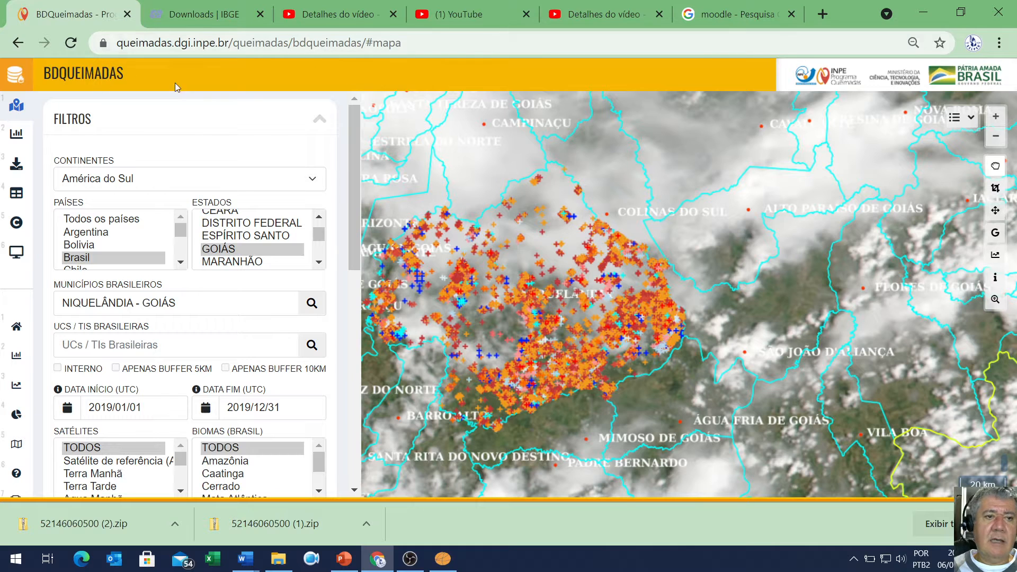
pyautogui.click(10, 107)
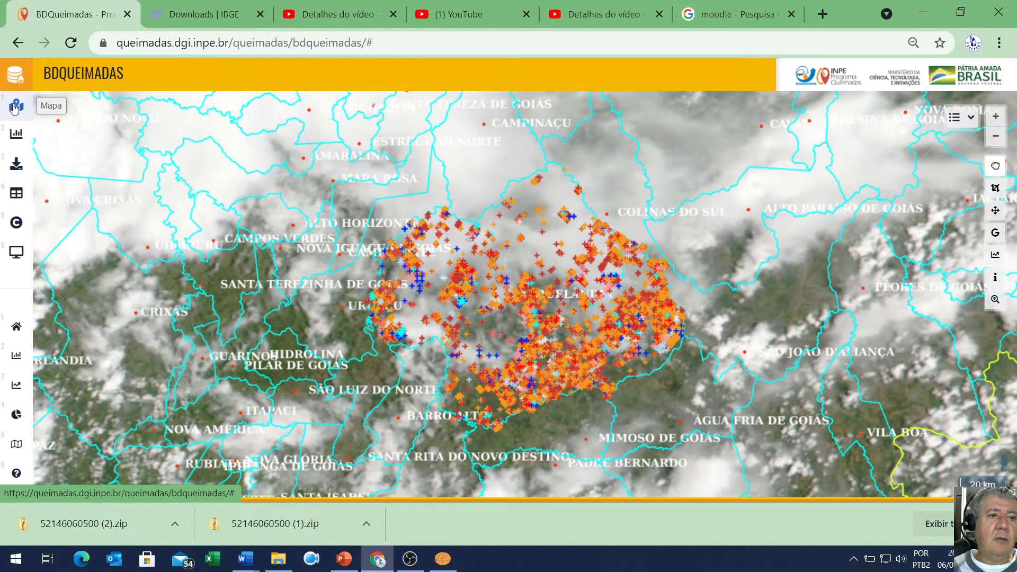
pyautogui.click(15, 107)
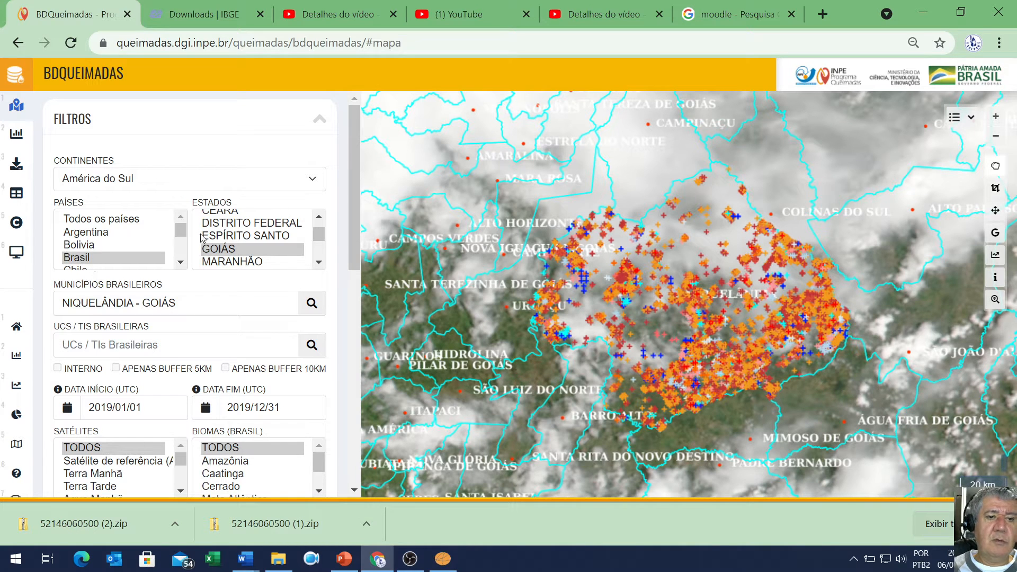
pyautogui.click(226, 249)
pyautogui.moveTo(190, 310); pyautogui.dragTo(2, 294)
pyautogui.write('ni')
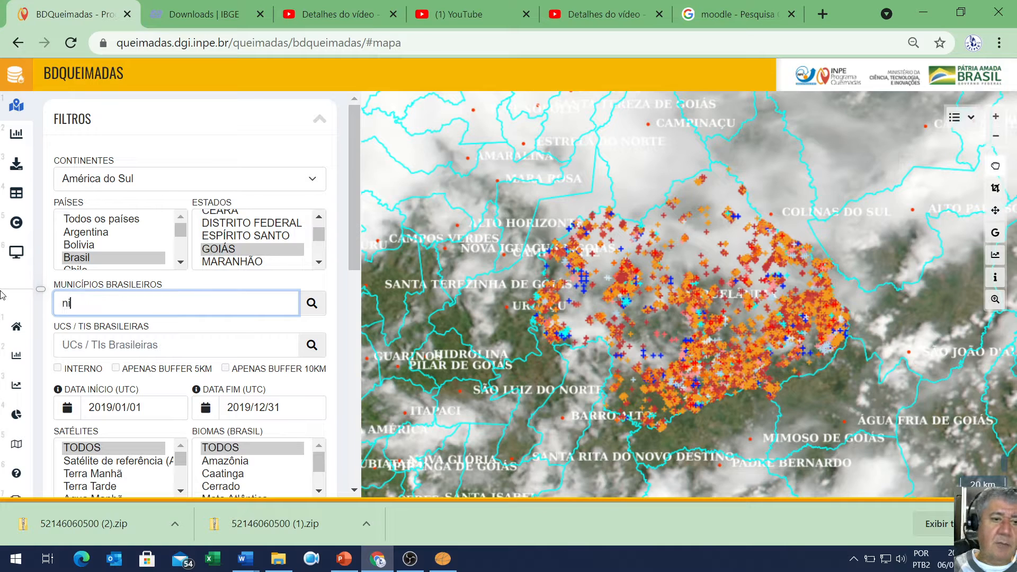
pyautogui.write('q')
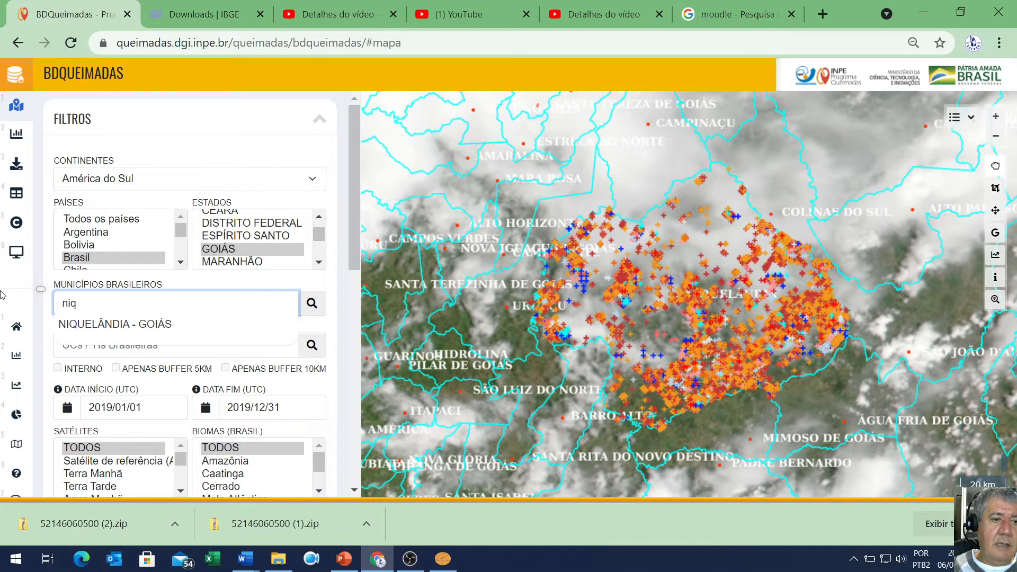
pyautogui.click(127, 325)
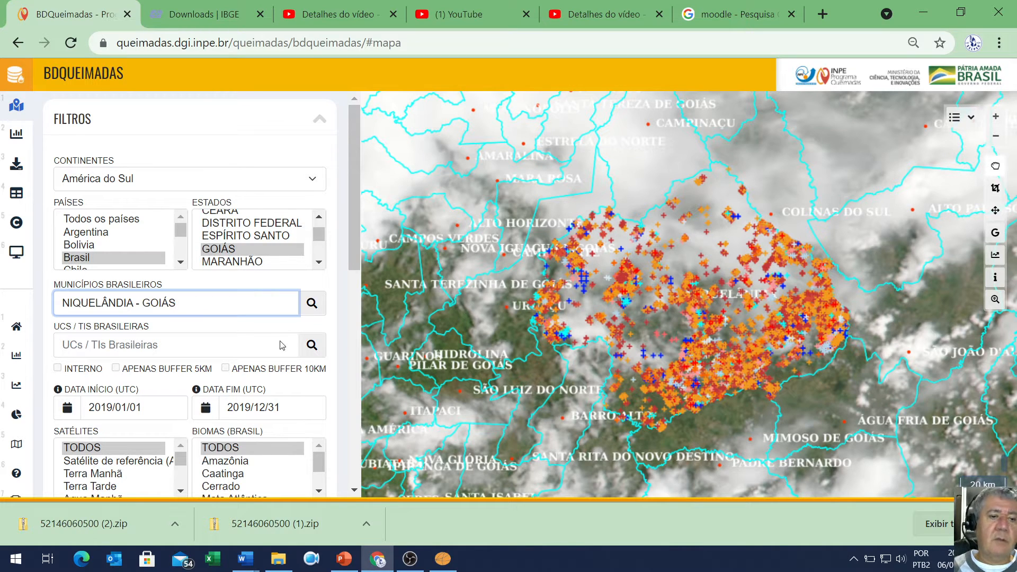
# - Apply the map filter for 2019/01/01 to 2019/12/31 with satellites TODOS and inspect the fire spots on the map
pyautogui.click(143, 408)
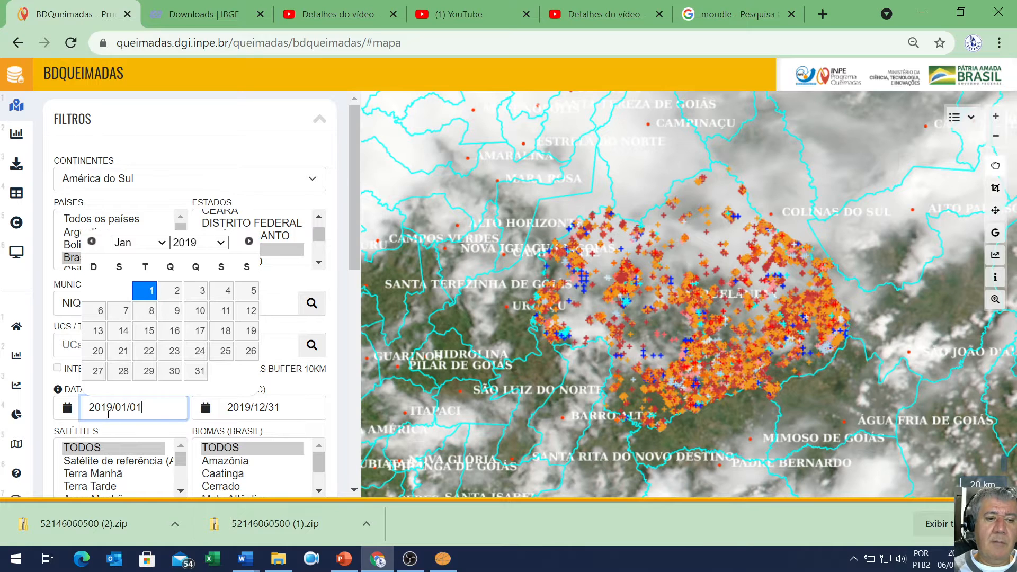
pyautogui.click(289, 412)
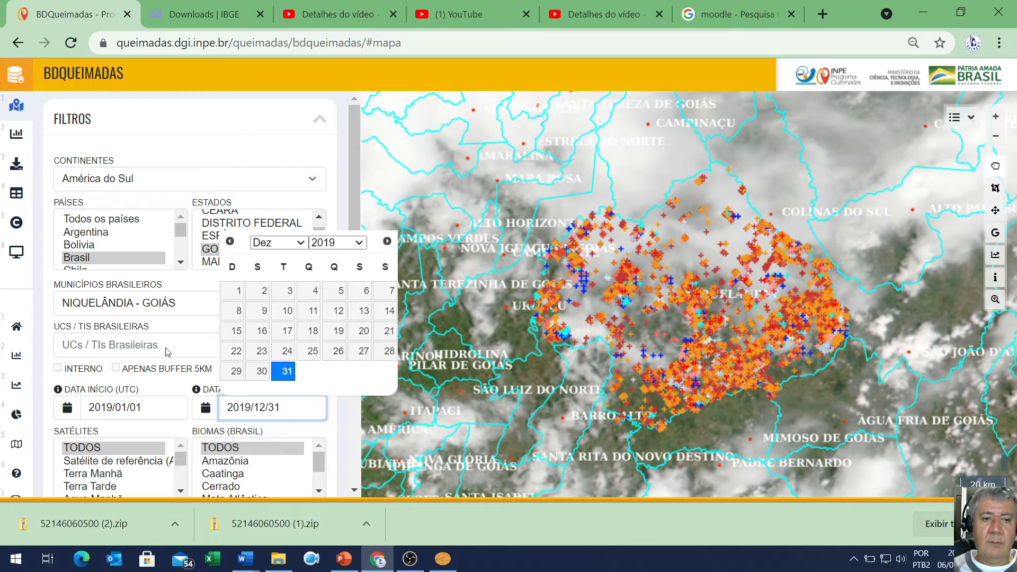
pyautogui.click(193, 302)
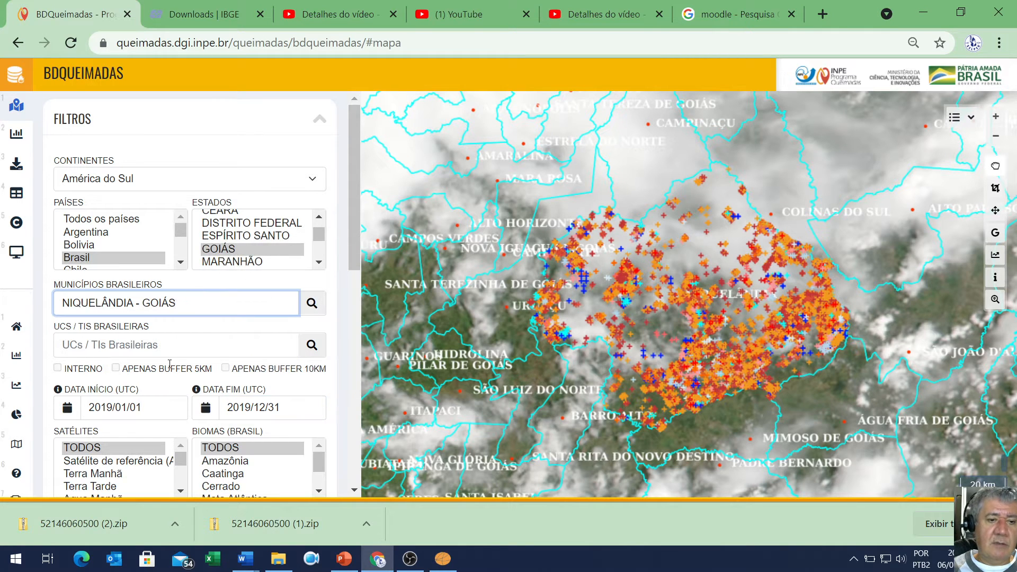
pyautogui.scroll(-2, 162, 394)
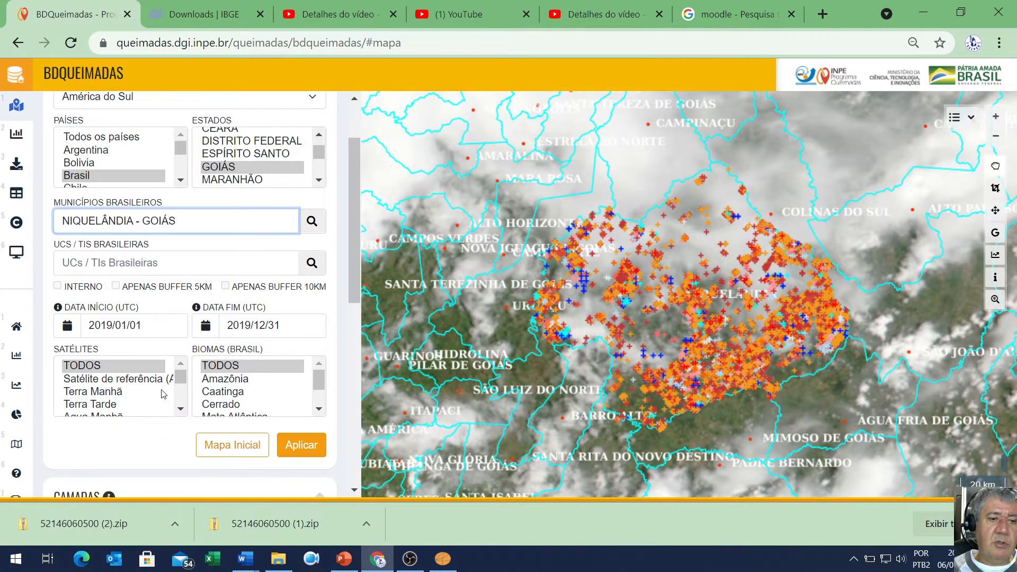
pyautogui.click(90, 367)
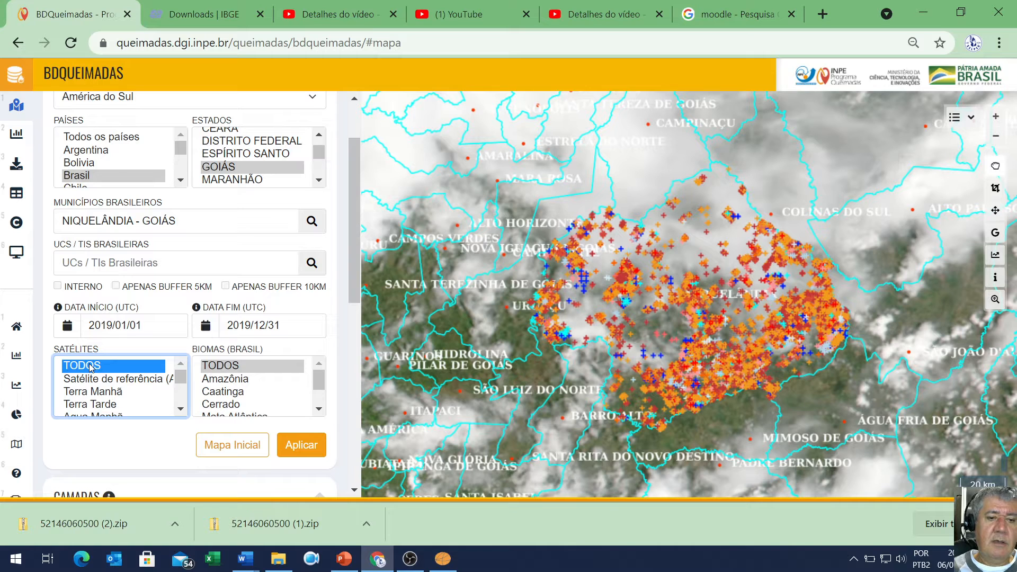
pyautogui.click(290, 445)
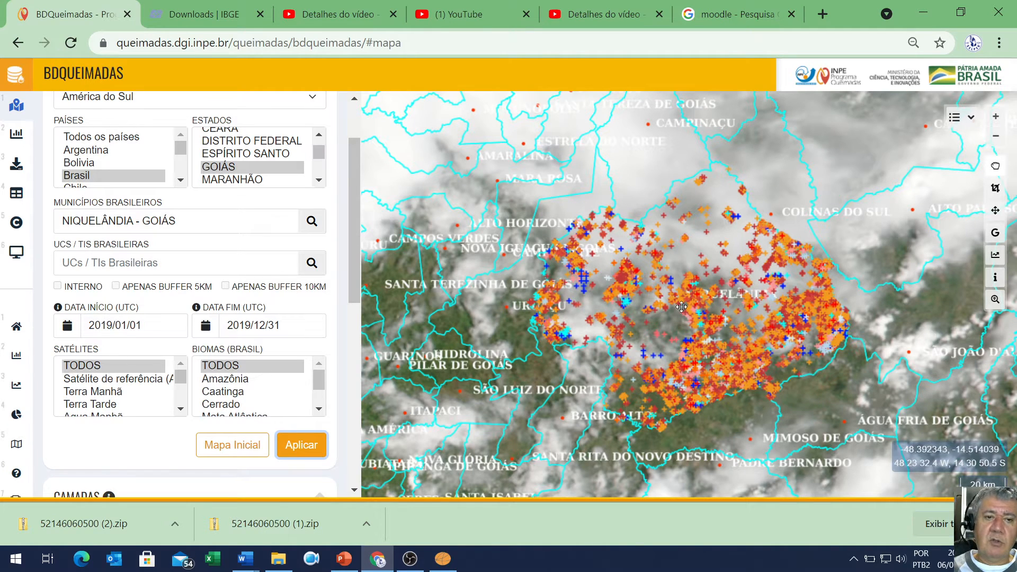
pyautogui.moveTo(356, 263); pyautogui.dragTo(371, 375)
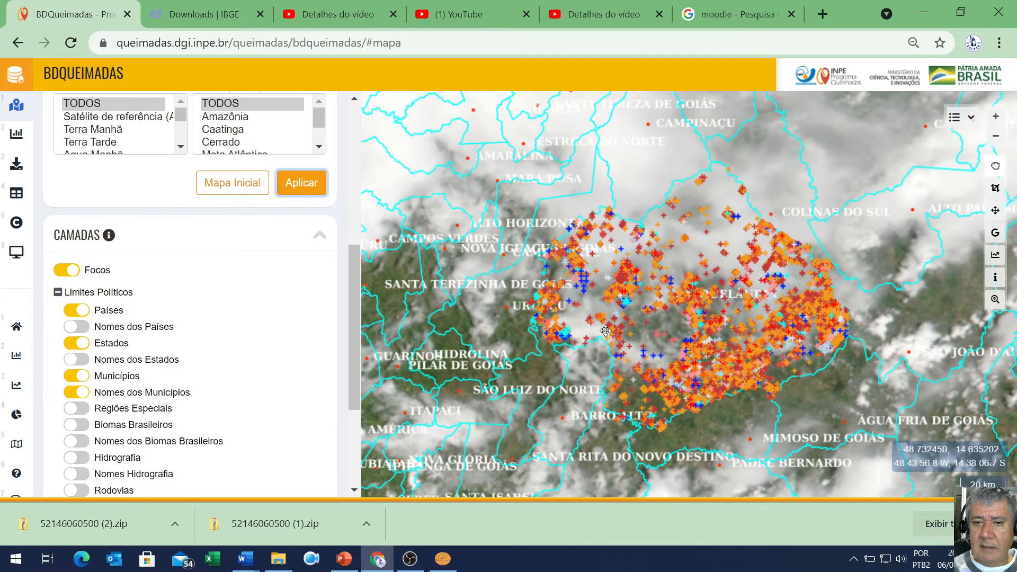
pyautogui.scroll(2, 736, 292)
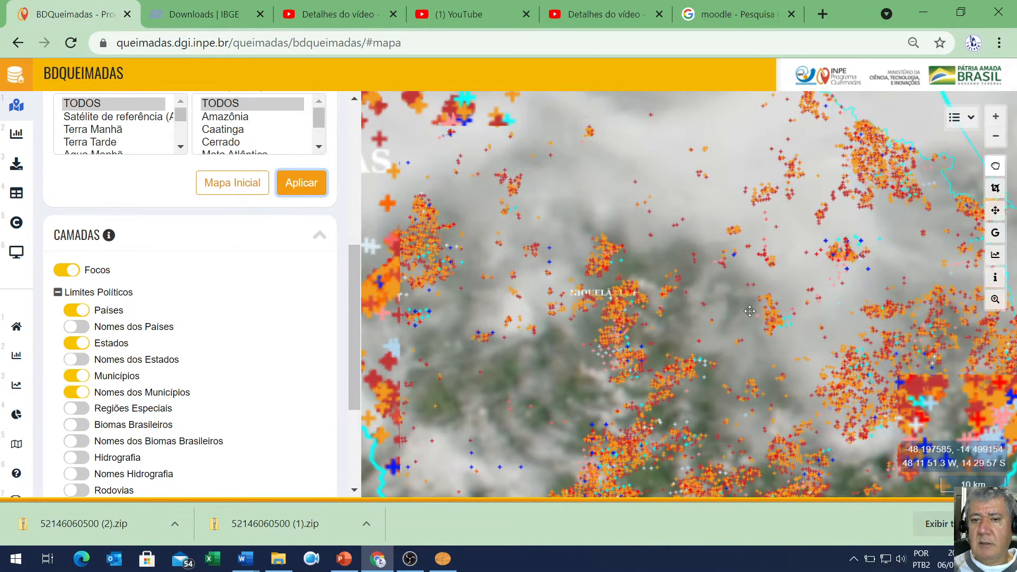
pyautogui.scroll(1, 536, 324)
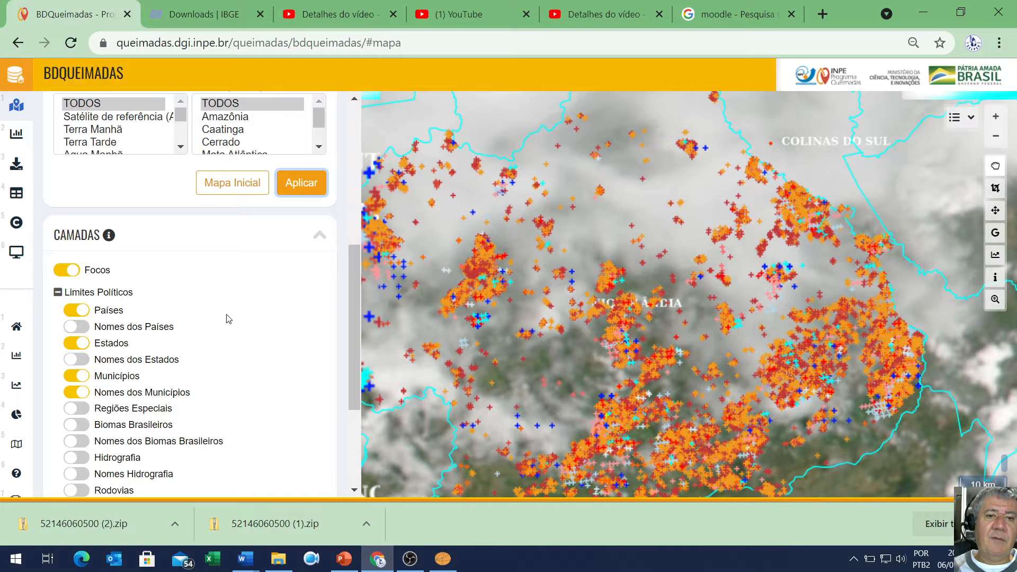
# - Fill in the data export form with a placeholder e-mail, the Shapefile format and the reCAPTCHA confirmation, using the applied filters
pyautogui.click(16, 167)
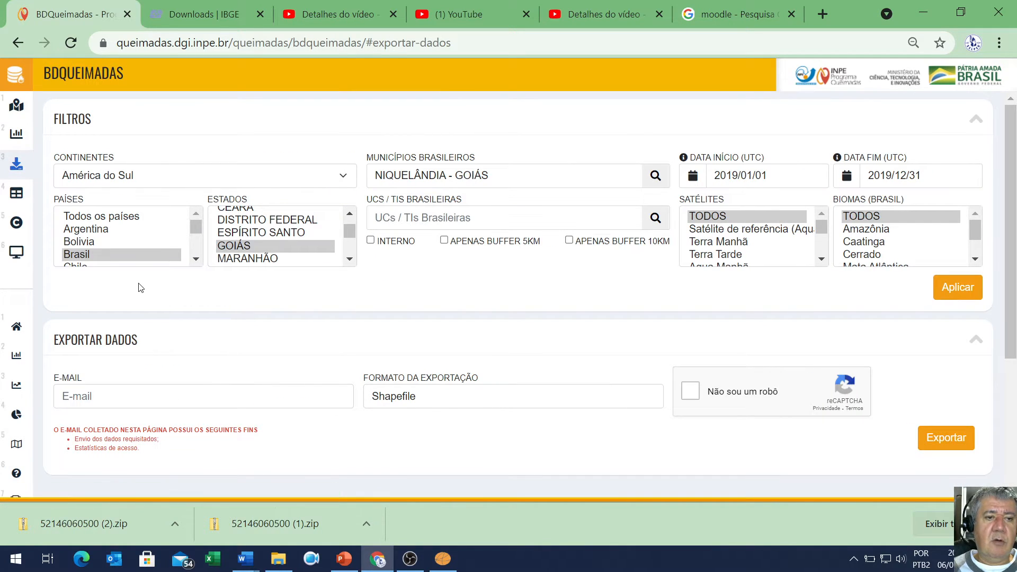
pyautogui.click(953, 288)
pyautogui.click(89, 395)
pyautogui.write('aaaa')
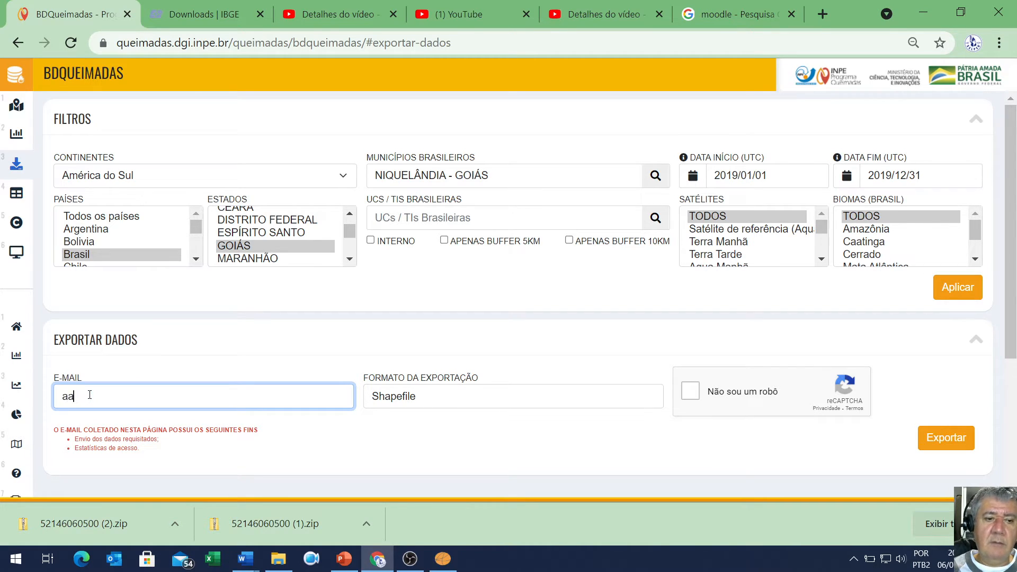
pyautogui.click(414, 401)
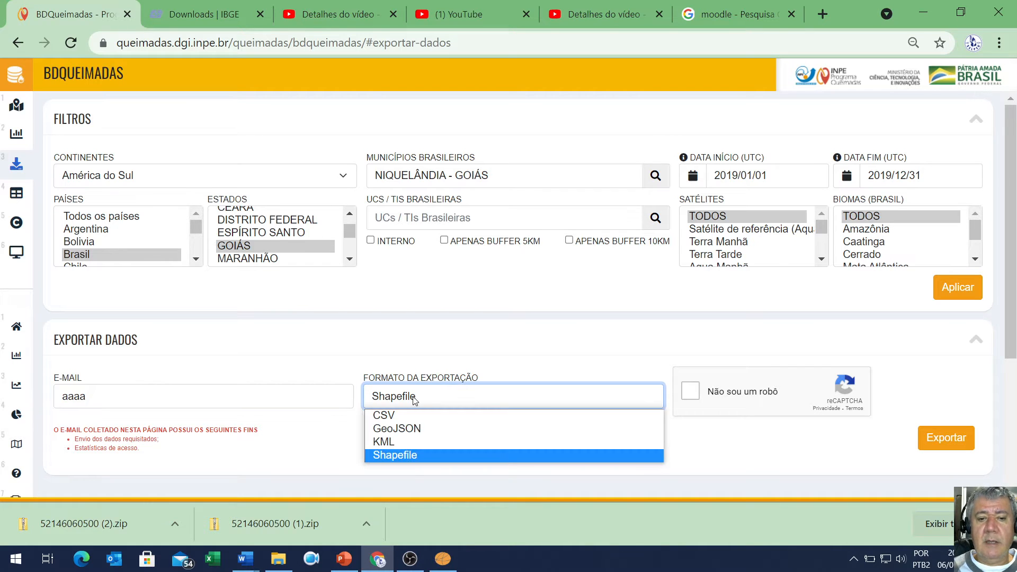
pyautogui.click(439, 455)
pyautogui.click(693, 391)
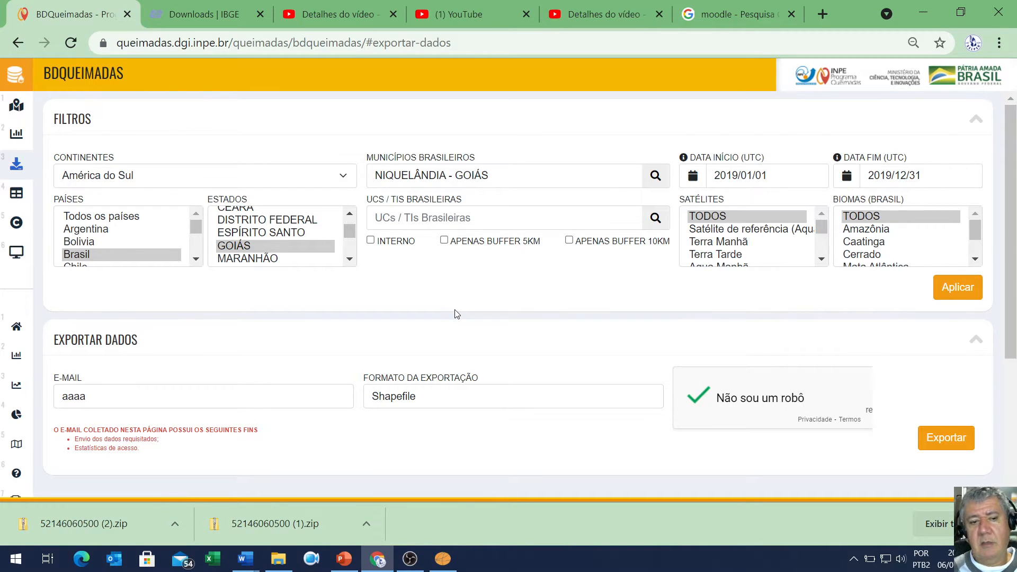
pyautogui.click(104, 395)
pyautogui.doubleClick(104, 394)
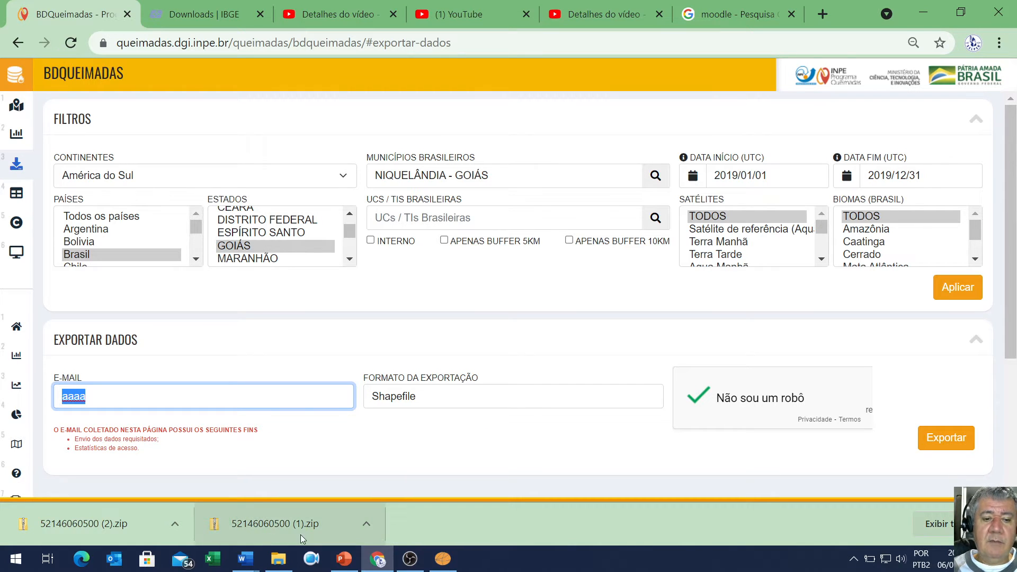
# - Open Focos_BDQueimadas.zip in the Ex_Proposto folder and widen the name column to read its full file names
pyautogui.click(278, 559)
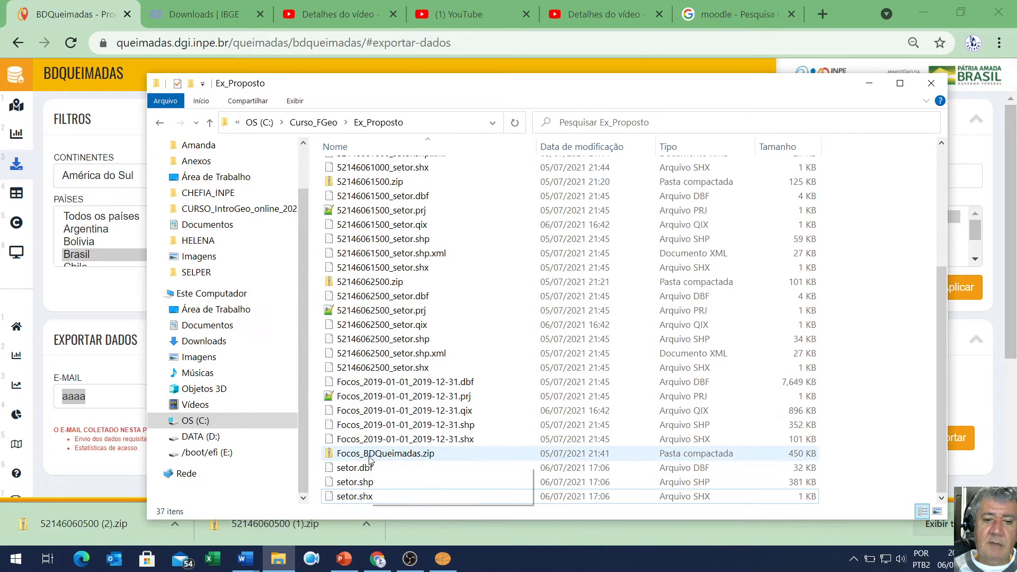
pyautogui.click(392, 459)
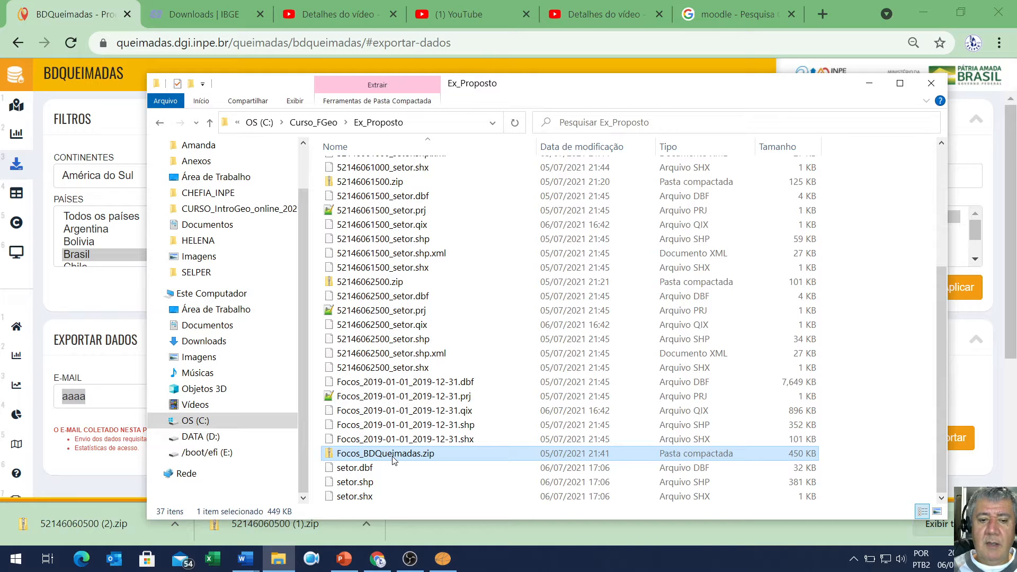
pyautogui.doubleClick(393, 456)
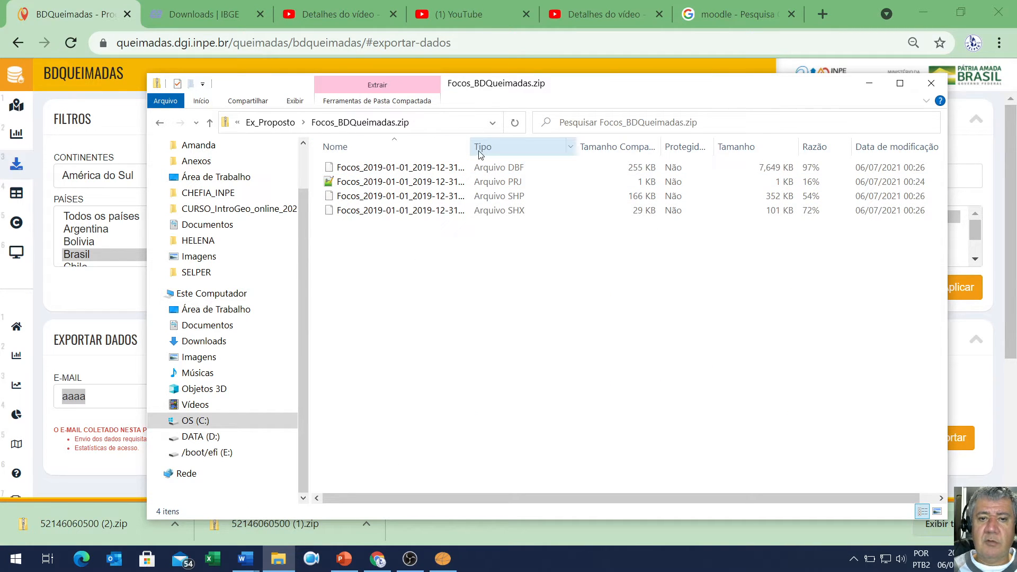
pyautogui.moveTo(470, 147); pyautogui.dragTo(527, 147)
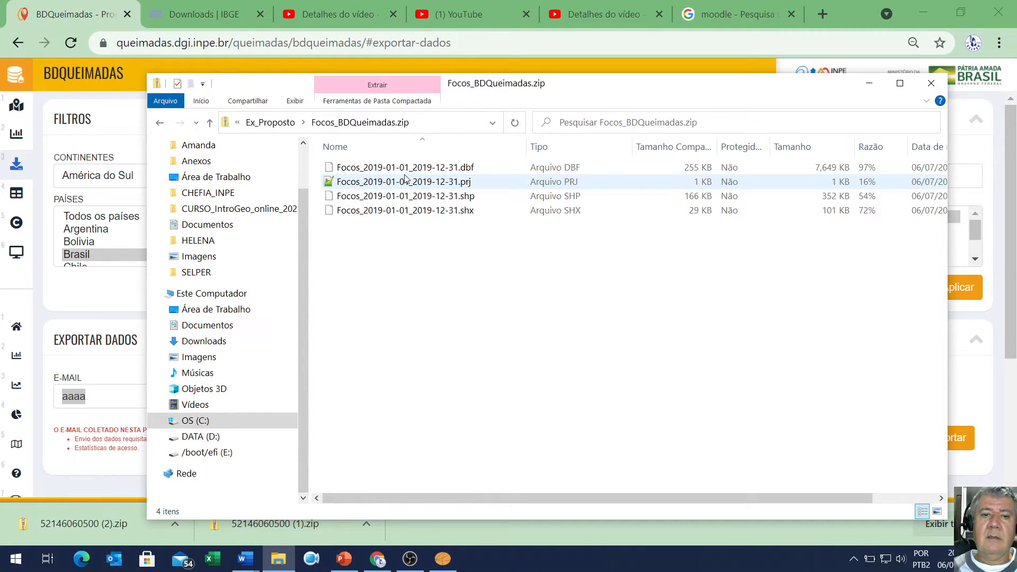
# - Return to the Ex_Proposto folder and locate the archives 52146060500.zip, 52146061000.zip and 52146061500.zip
pyautogui.click(270, 122)
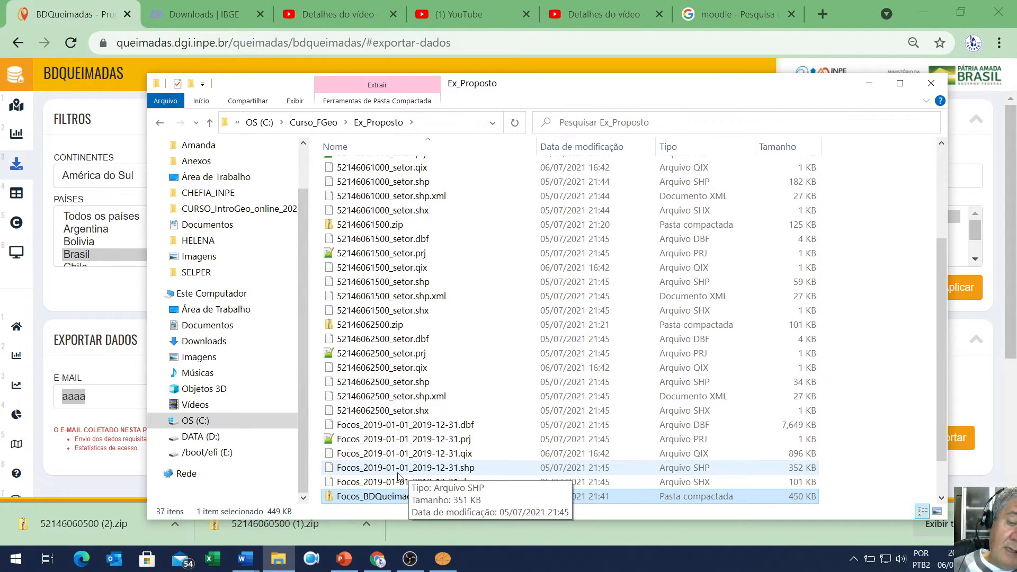
pyautogui.scroll(4, 371, 371)
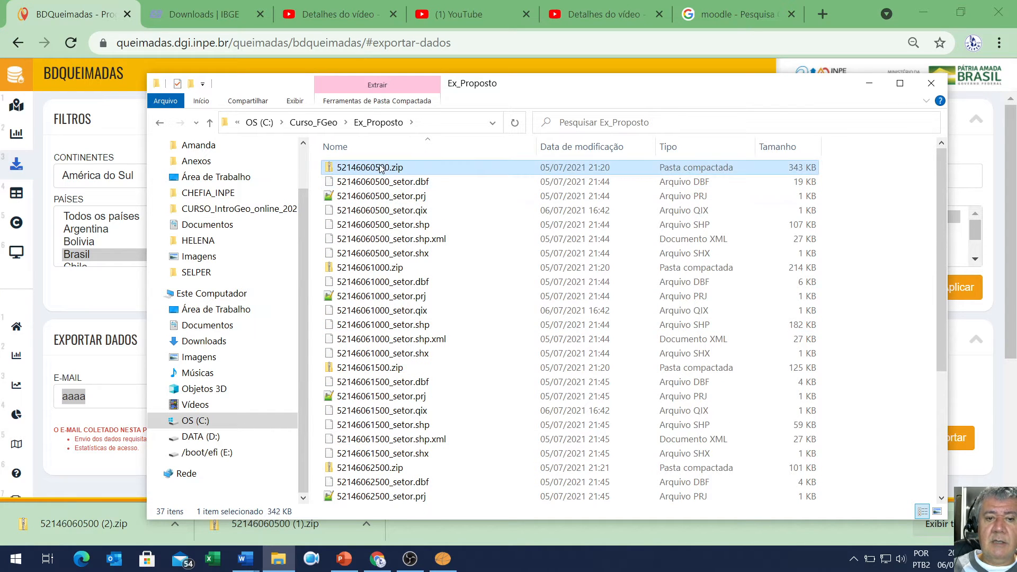
pyautogui.click(380, 268)
pyautogui.click(380, 369)
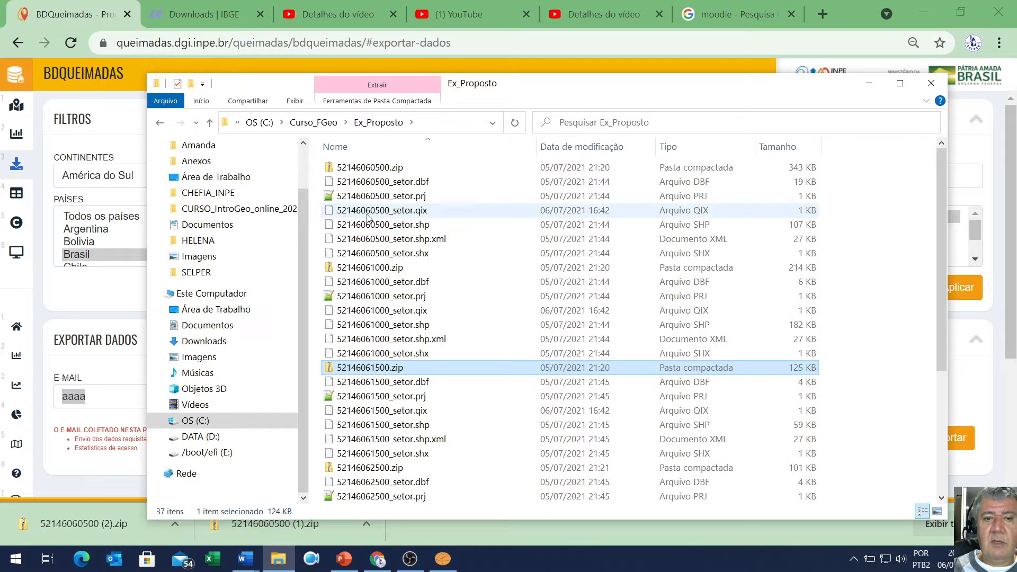
pyautogui.click(373, 168)
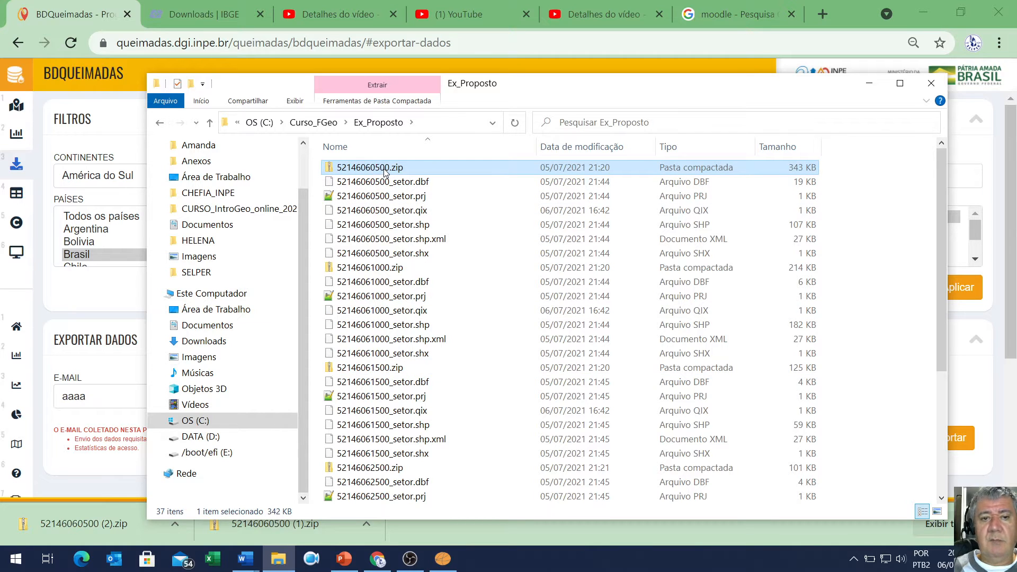
# - Open 52146060500.zip, examine its setor and subdistrito files, and return to the Ex_Proposto folder
pyautogui.doubleClick(385, 167)
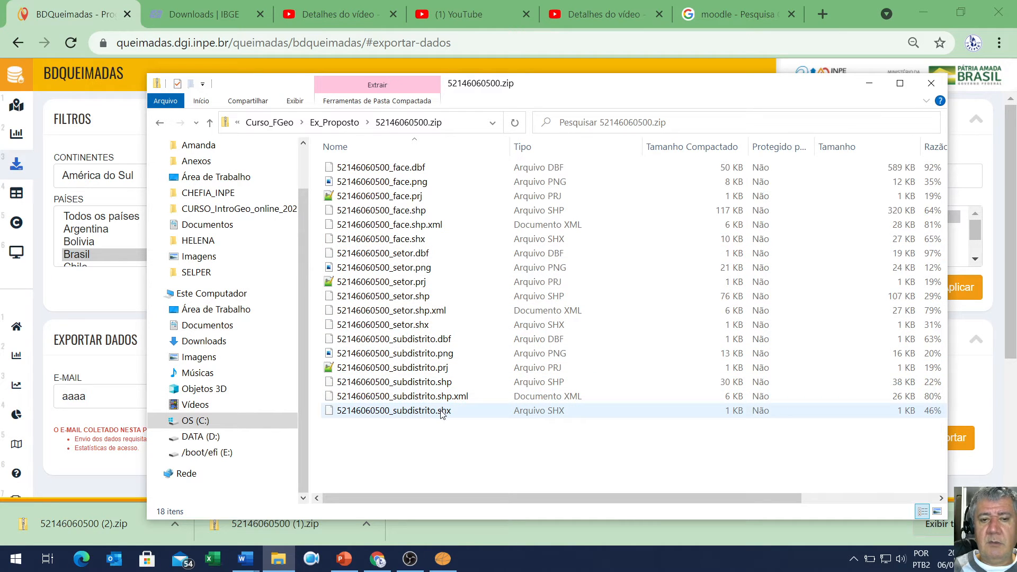
pyautogui.moveTo(452, 249); pyautogui.dragTo(404, 326)
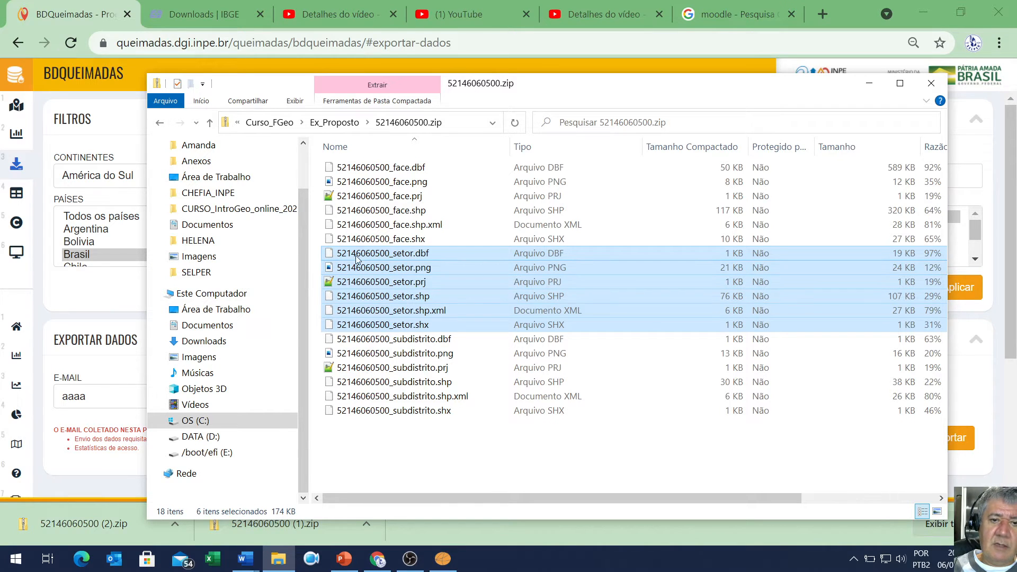
pyautogui.click(399, 258)
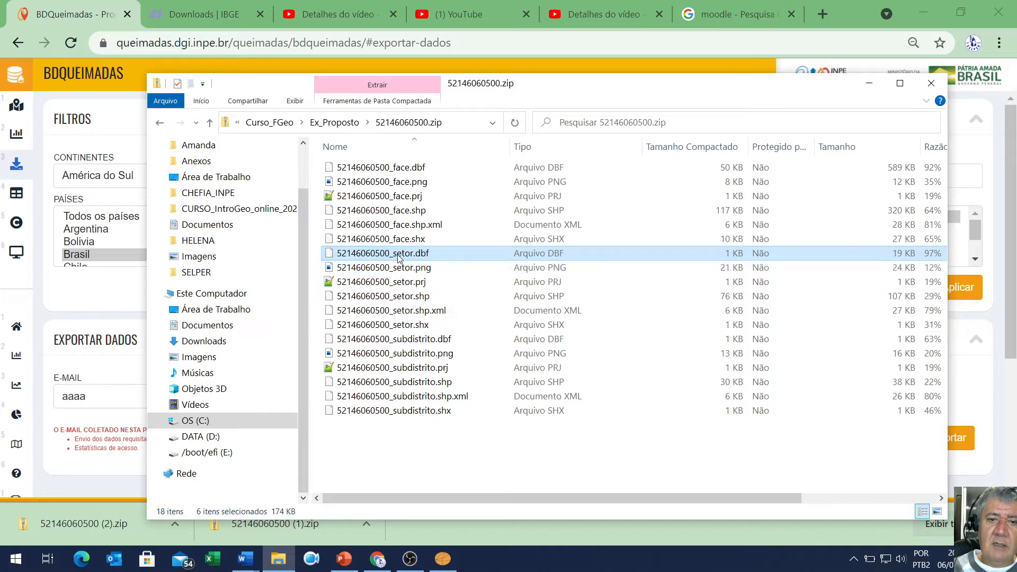
pyautogui.click(398, 272)
pyautogui.click(399, 291)
pyautogui.click(405, 337)
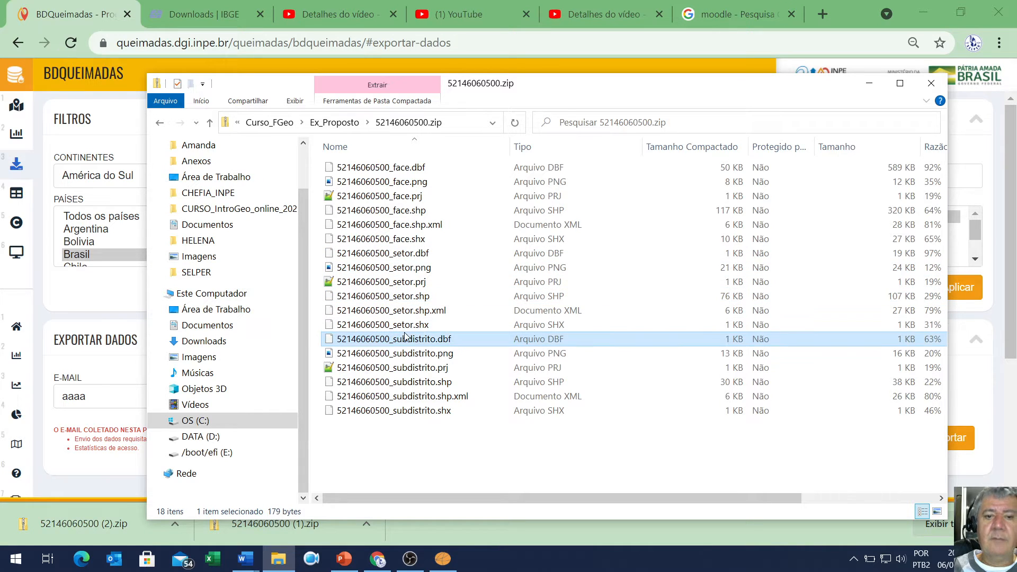
pyautogui.click(406, 324)
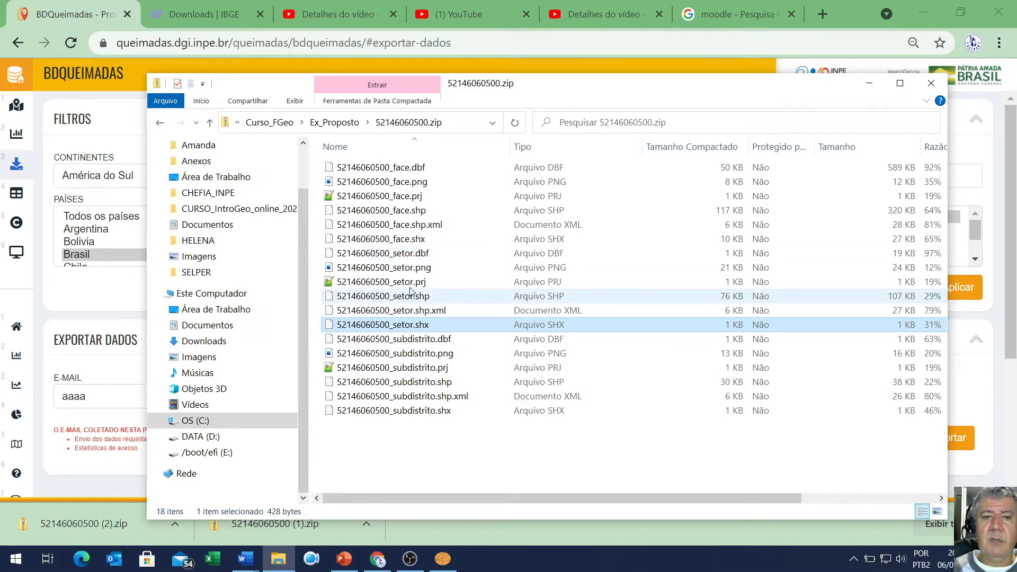
pyautogui.click(341, 127)
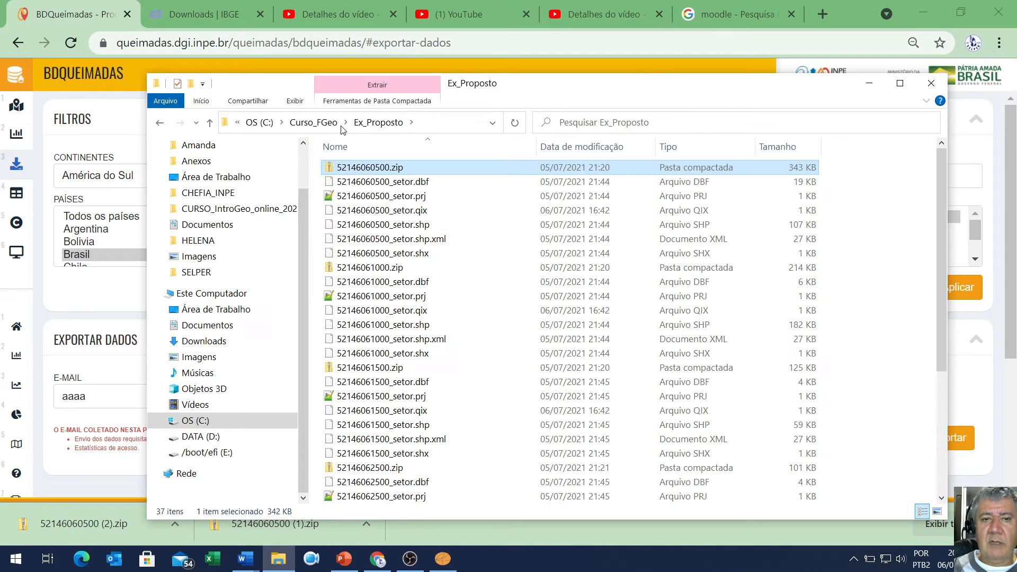
# - Switch to TerraView and load the four setor shapefiles and Focos_2019-01-01_2019-12-31.shp from Ex_Proposto as vector layers
pyautogui.click(441, 559)
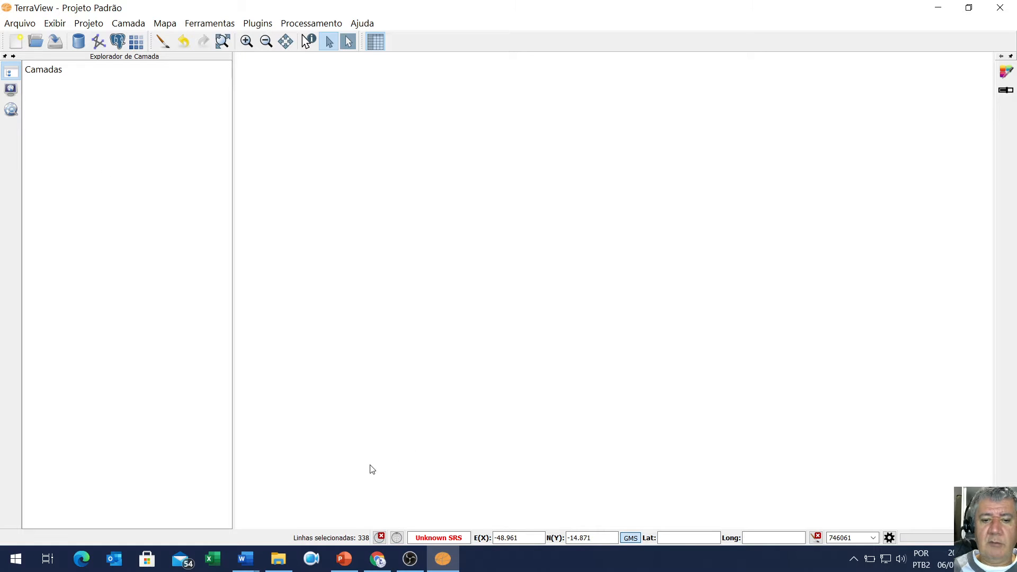
pyautogui.moveTo(280, 561)
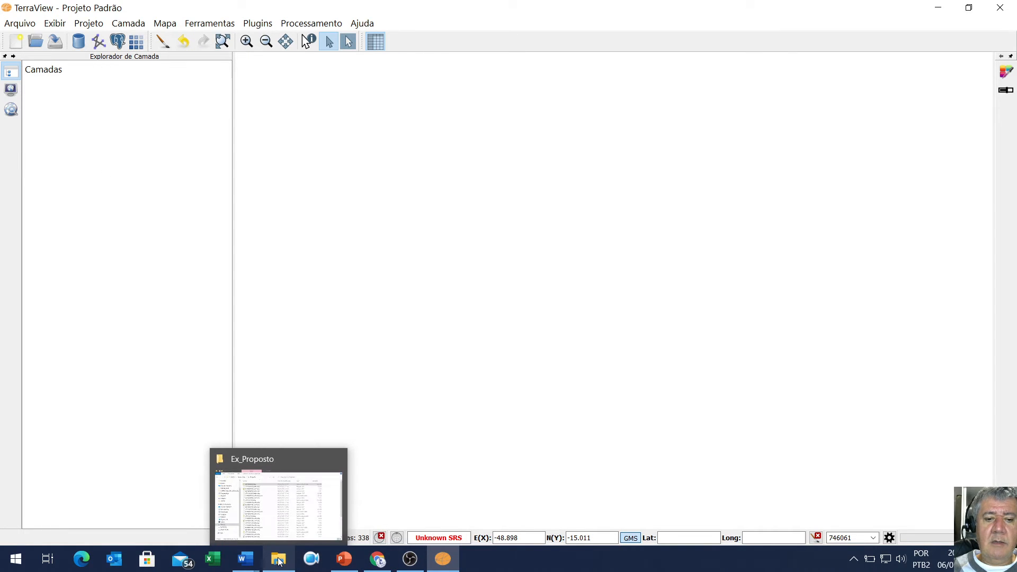
pyautogui.click(95, 42)
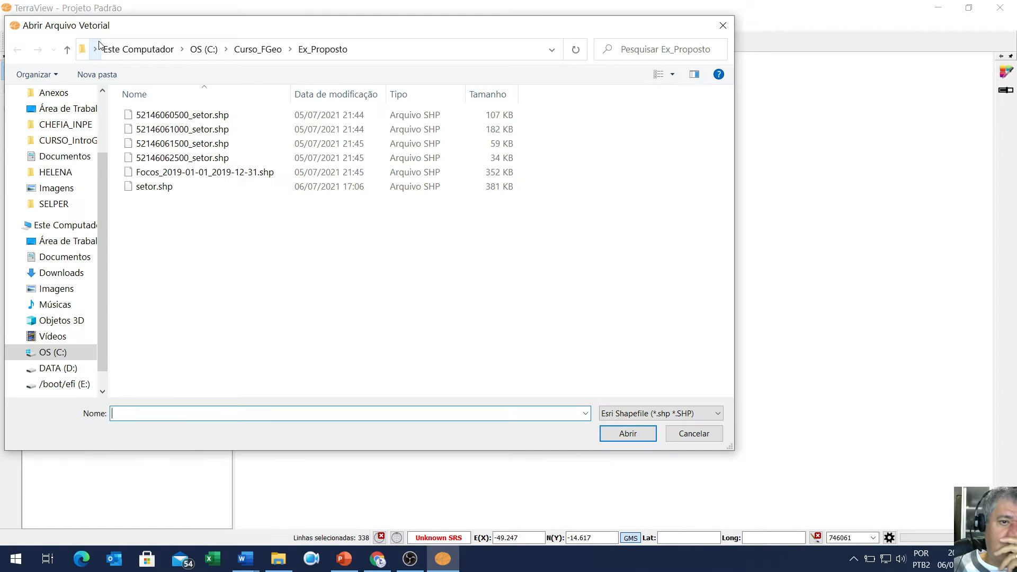
pyautogui.moveTo(345, 26); pyautogui.dragTo(455, 39)
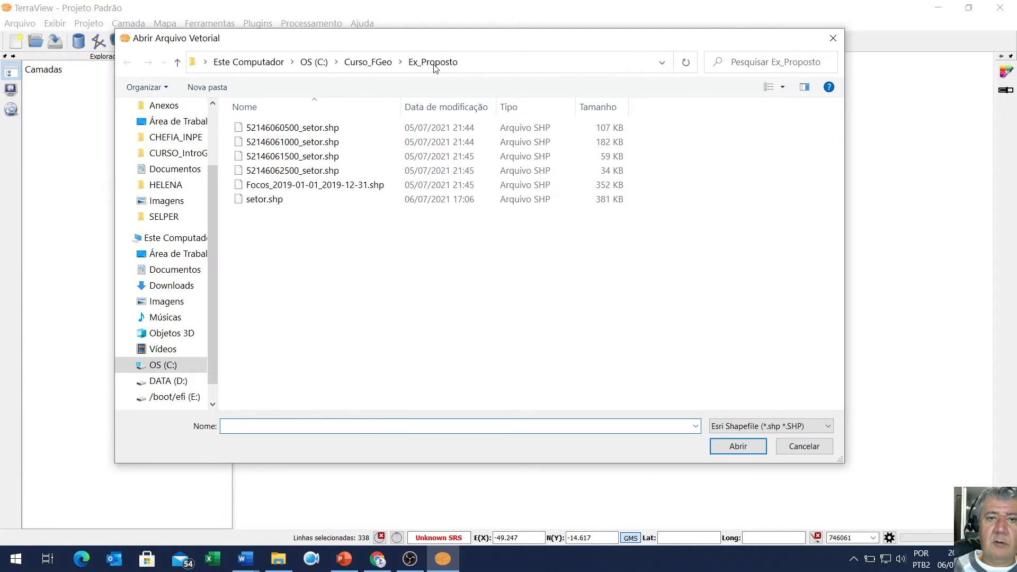
pyautogui.click(371, 68)
pyautogui.doubleClick(263, 134)
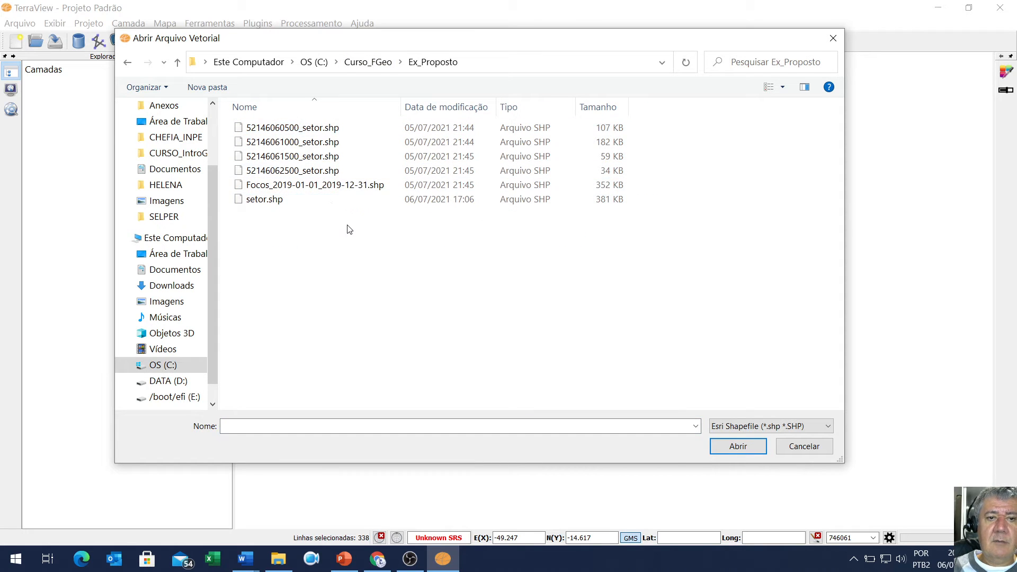
pyautogui.moveTo(318, 174); pyautogui.dragTo(319, 130)
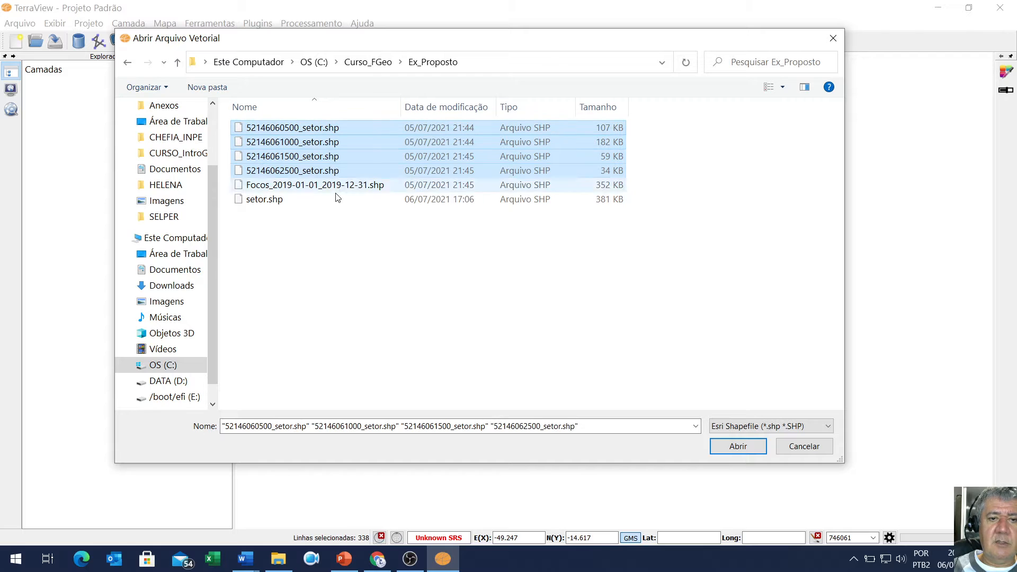
pyautogui.keyDown('ctrl'); pyautogui.click(344, 193); pyautogui.keyUp('ctrl')
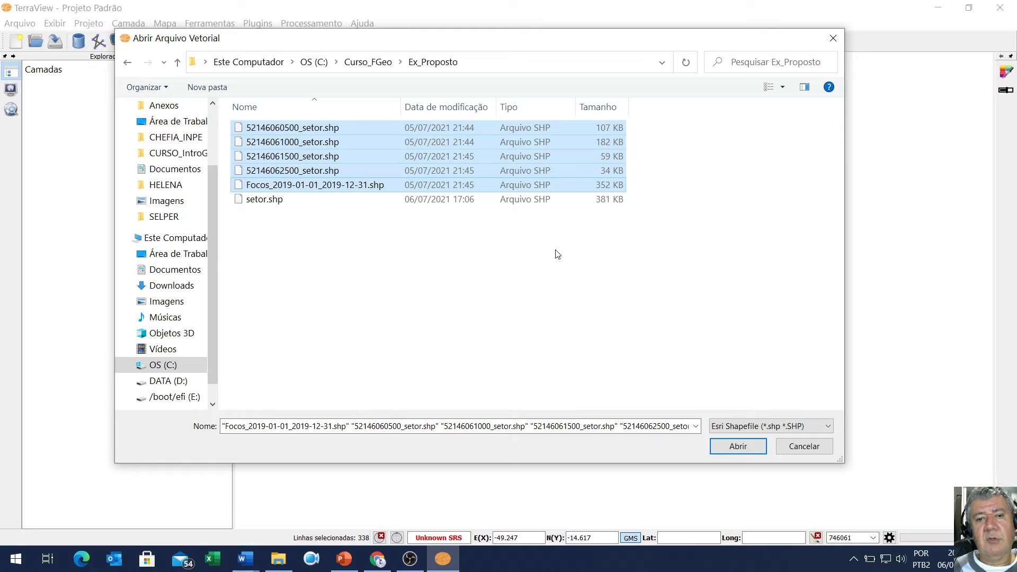
pyautogui.click(727, 449)
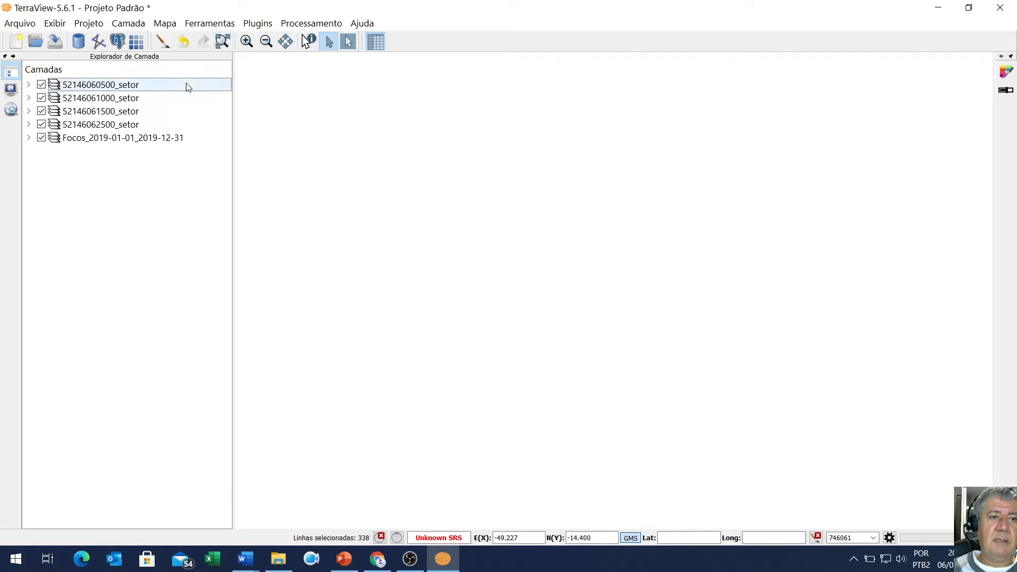
# - Fit the map to all layers and place Focos_2019-01-01_2019-12-31 first in the layer order, redrawing the map
pyautogui.click(222, 41)
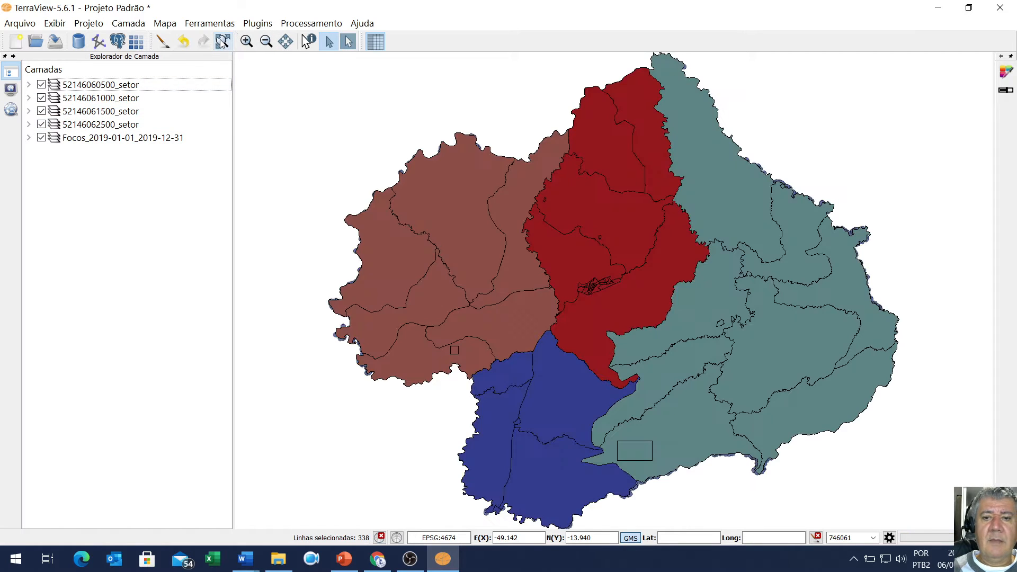
pyautogui.moveTo(101, 139)
pyautogui.mouseDown()
pyautogui.moveTo(106, 87)
pyautogui.moveTo(103, 143)
pyautogui.mouseUp()
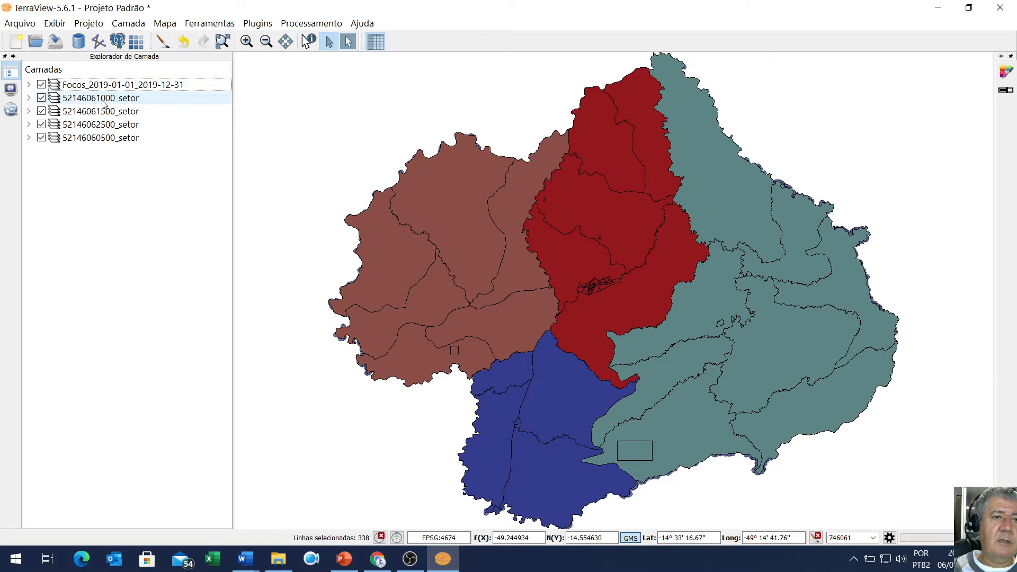
pyautogui.click(223, 42)
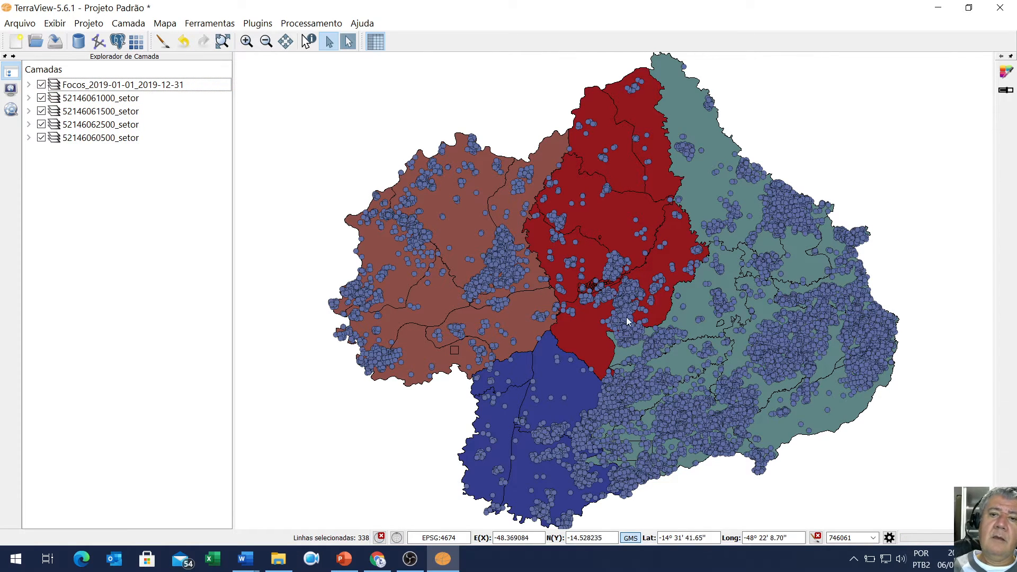
# - Hide the Focos_2019-01-01_2019-12-31 layer and the four setor layers one after another
pyautogui.click(41, 85)
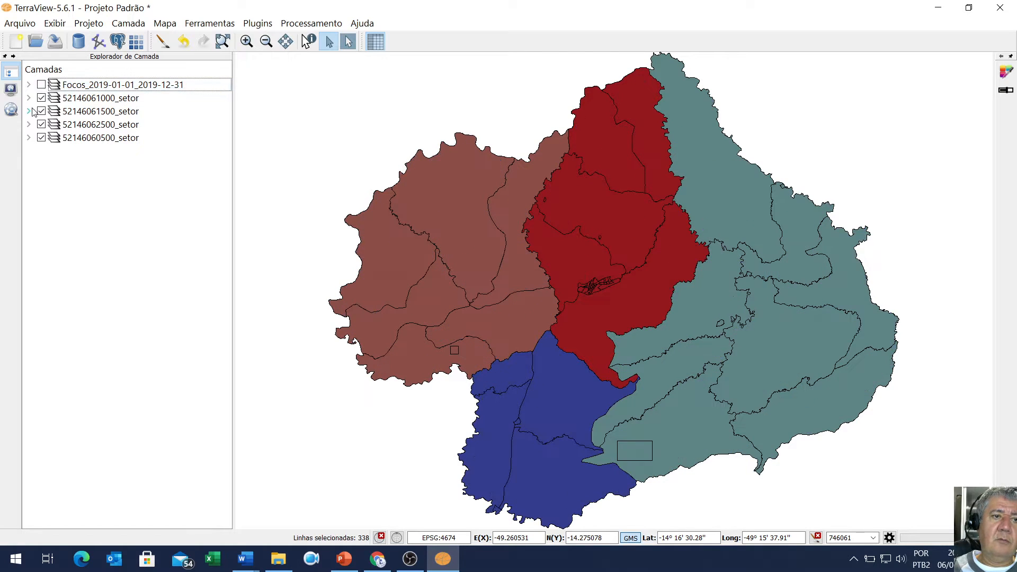
pyautogui.click(41, 98)
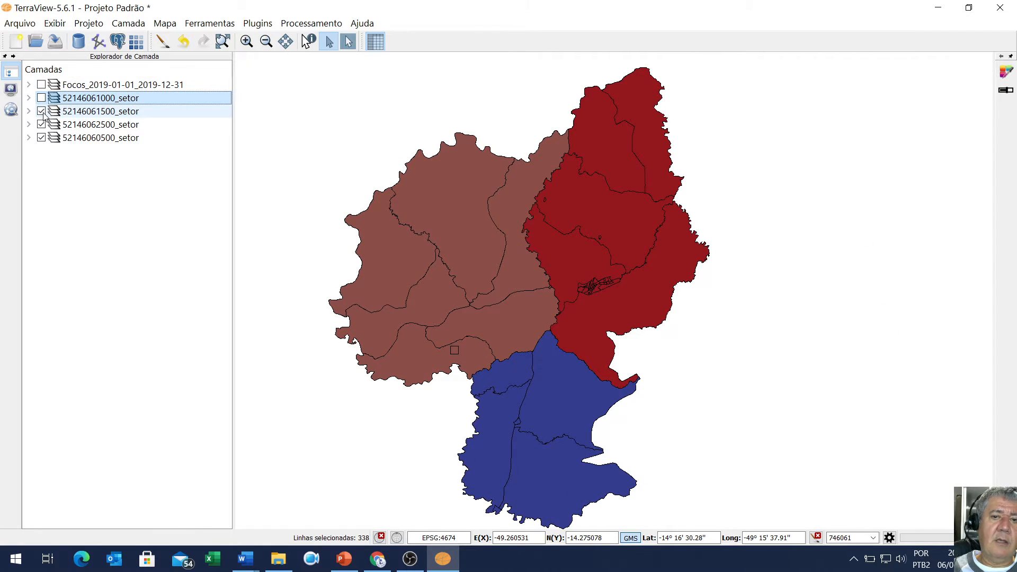
pyautogui.click(42, 111)
pyautogui.click(42, 125)
pyautogui.click(42, 139)
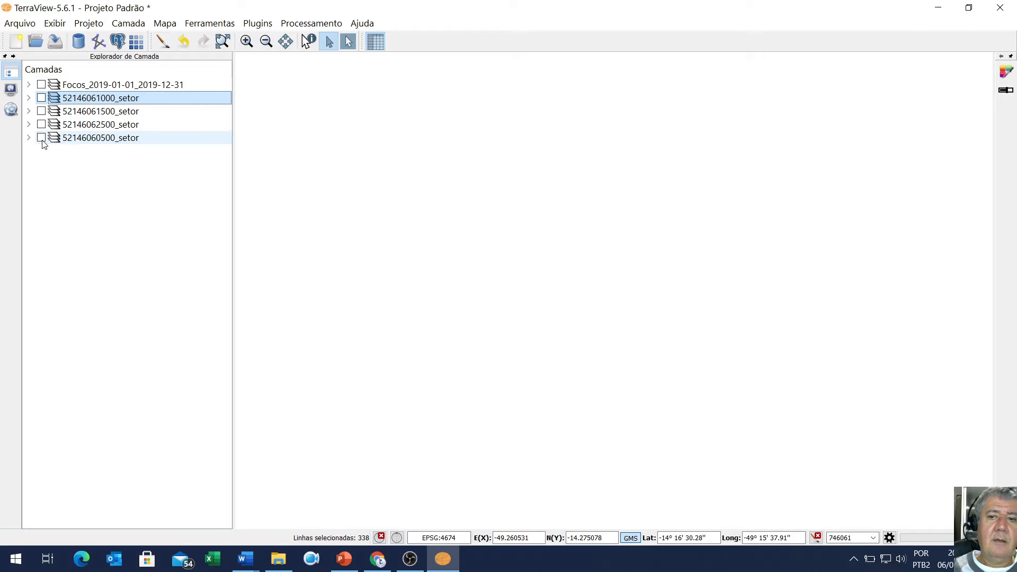
# - Show the four setor layers on the map again, leaving the fire spots layer hidden
pyautogui.click(42, 138)
pyautogui.click(42, 125)
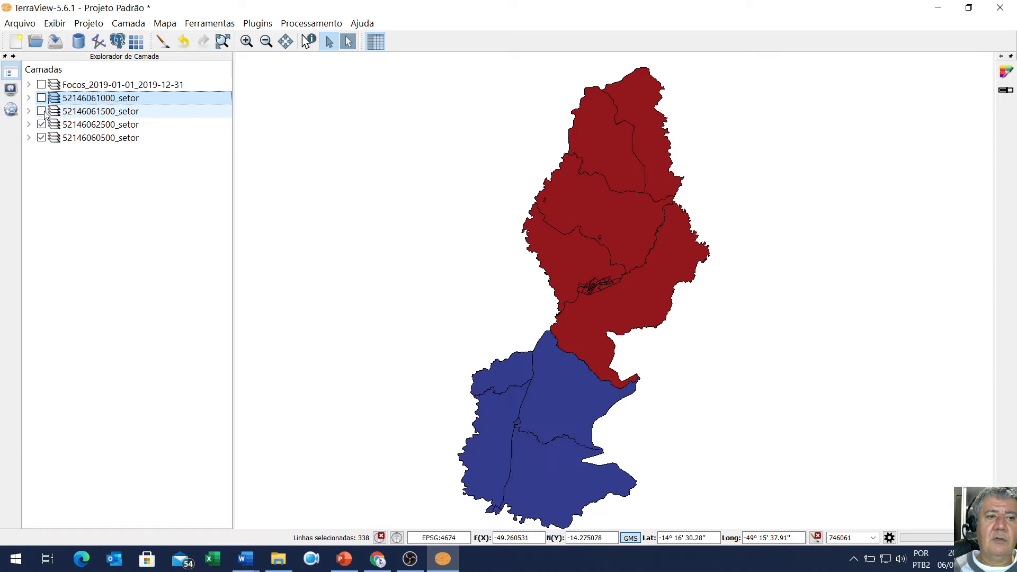
pyautogui.click(41, 111)
pyautogui.click(42, 99)
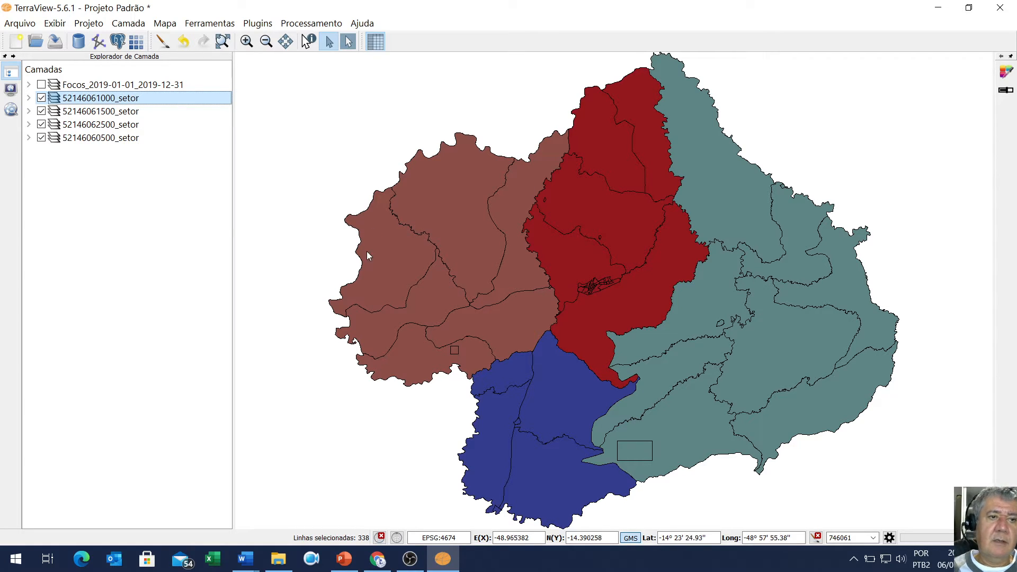
pyautogui.rightClick(136, 102)
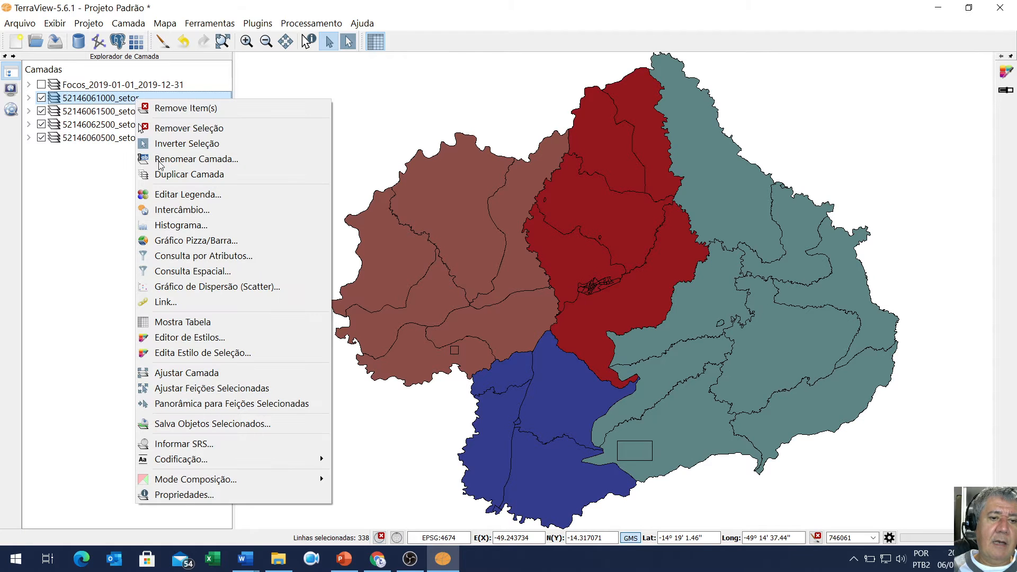
pyautogui.click(199, 322)
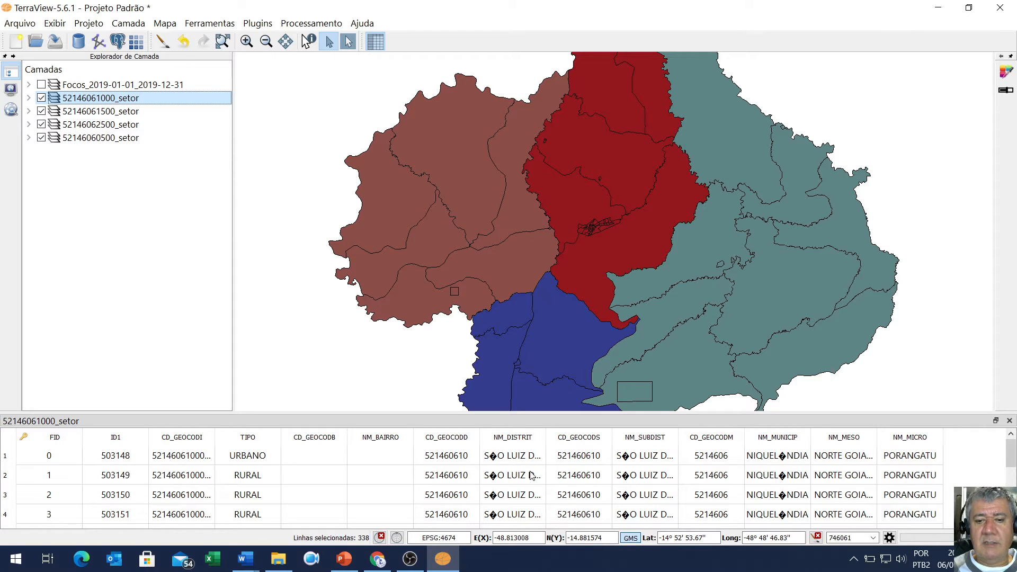
pyautogui.click(518, 460)
pyautogui.click(671, 457)
pyautogui.click(769, 454)
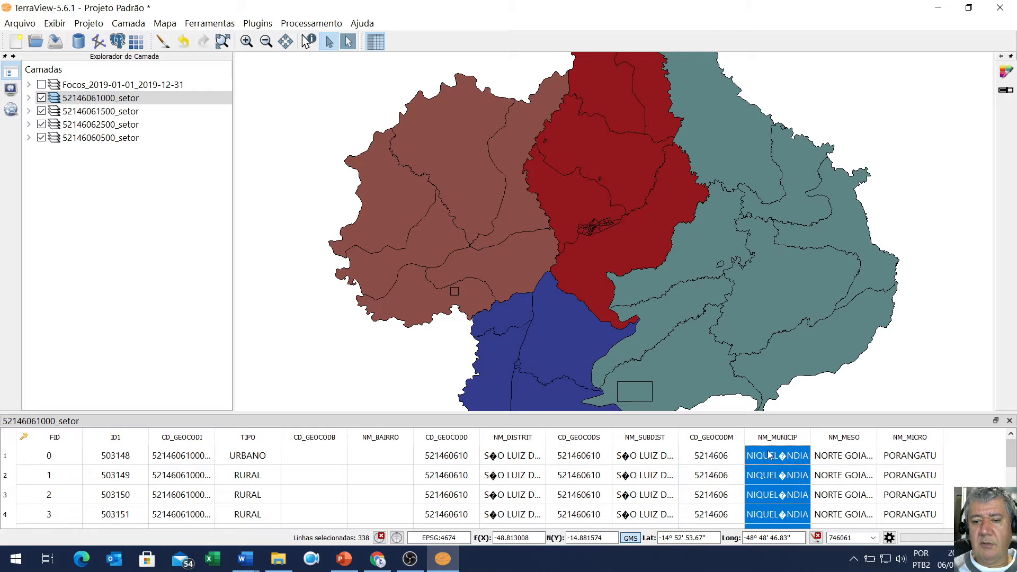
pyautogui.click(1009, 421)
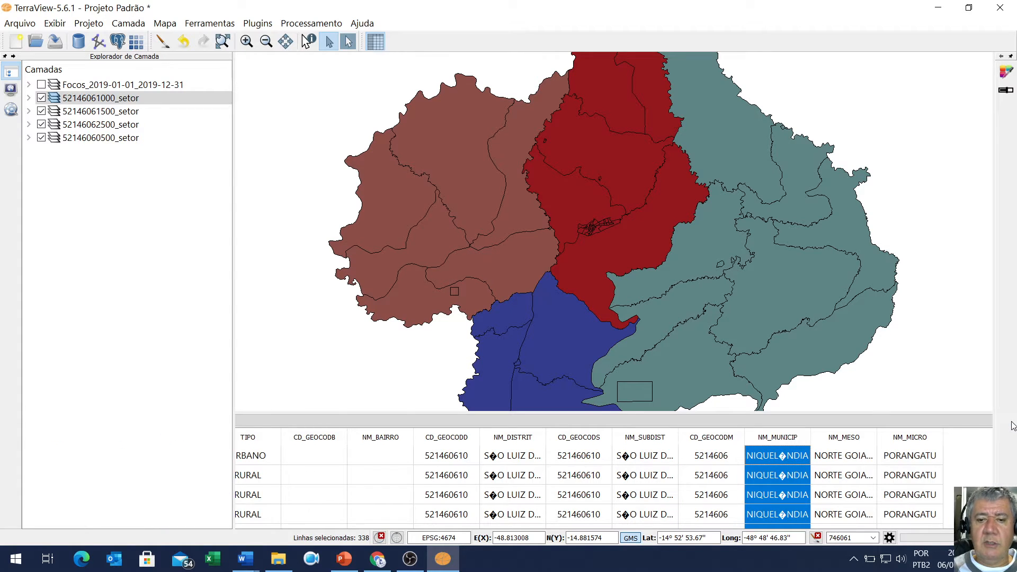
pyautogui.rightClick(134, 101)
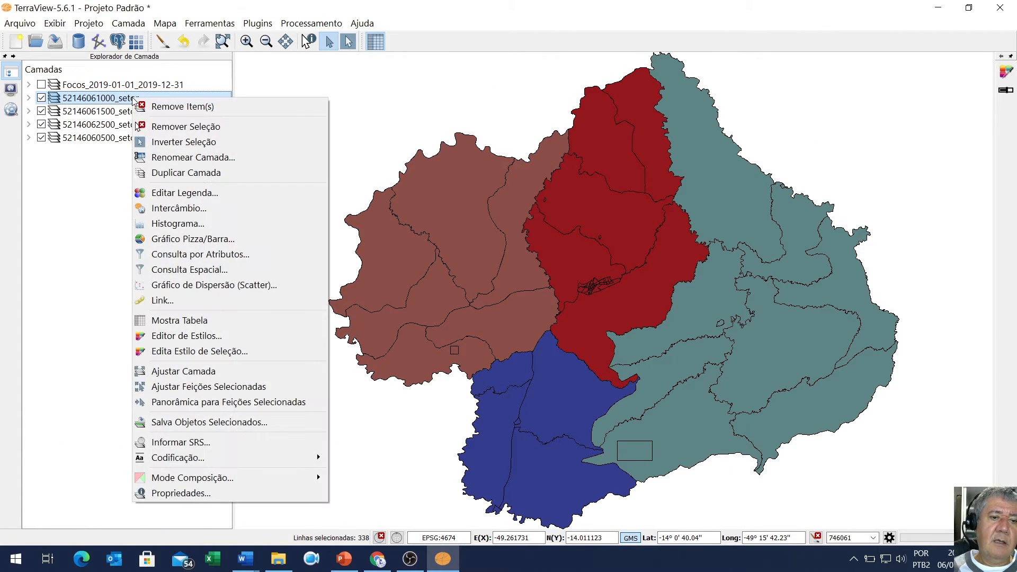
pyautogui.moveTo(253, 459)
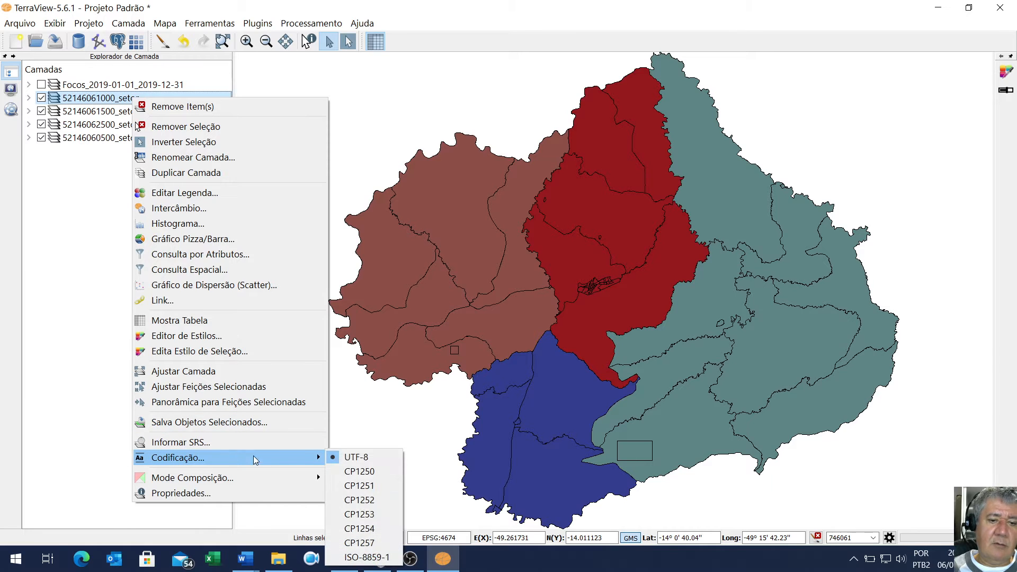
pyautogui.click(380, 561)
pyautogui.click(125, 111)
pyautogui.rightClick(125, 109)
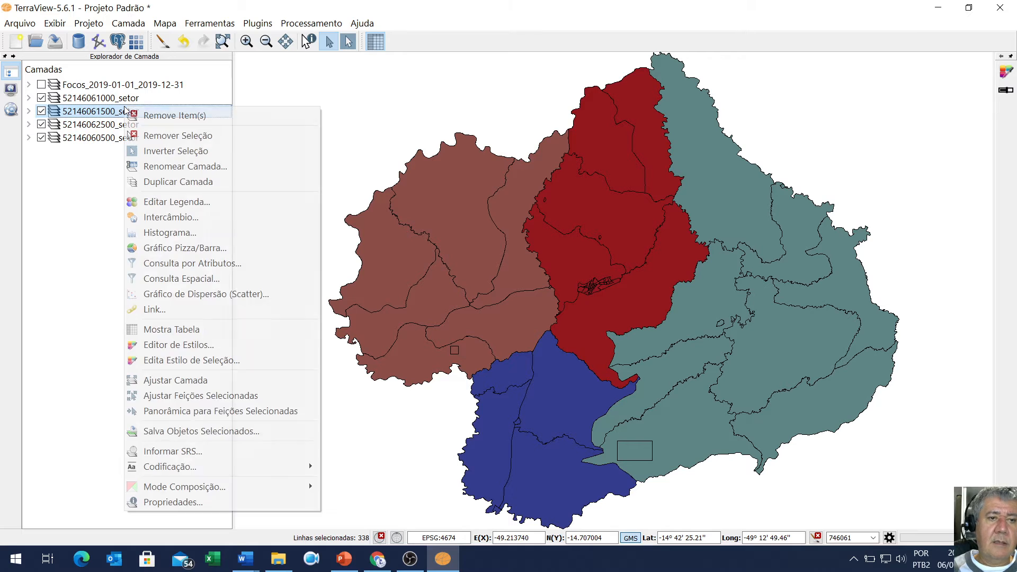
pyautogui.moveTo(262, 462)
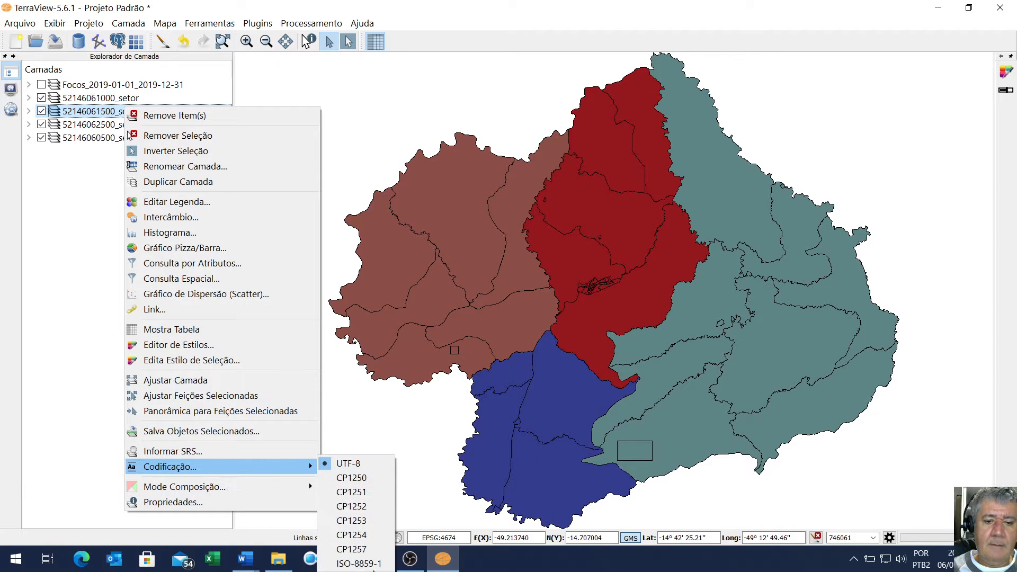
pyautogui.click(372, 564)
pyautogui.click(102, 125)
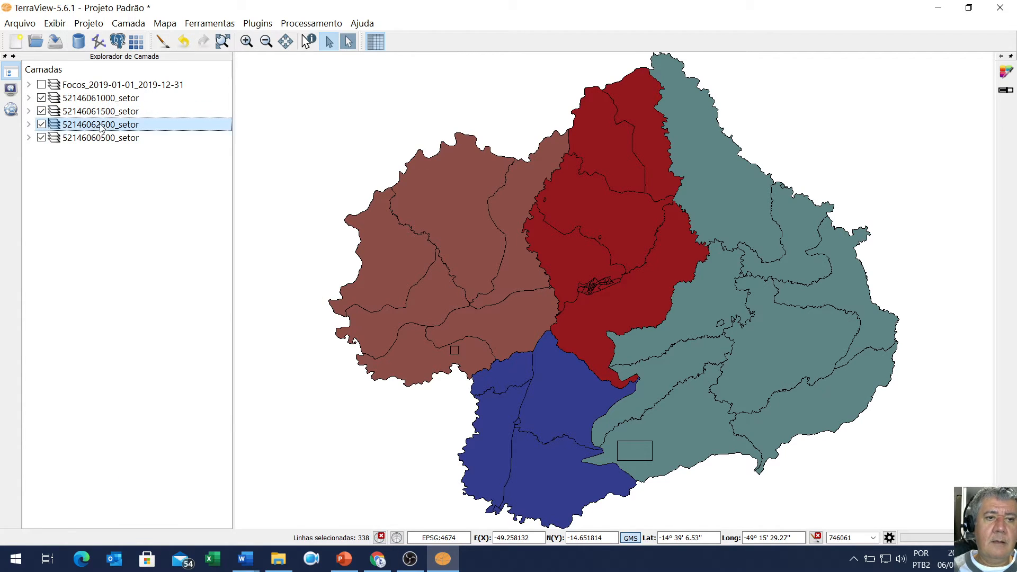
pyautogui.rightClick(102, 126)
pyautogui.moveTo(285, 482)
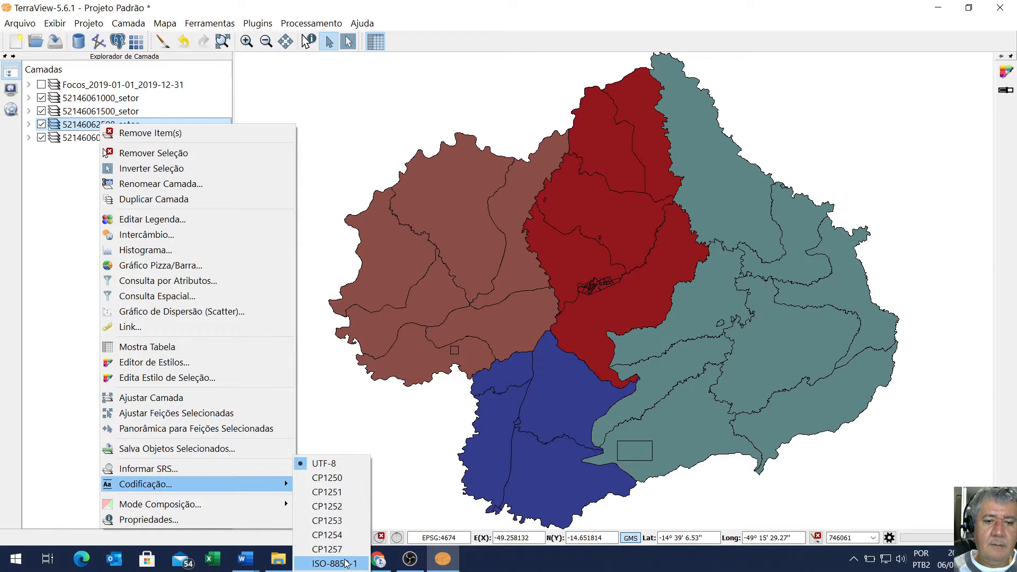
pyautogui.click(346, 563)
pyautogui.click(96, 141)
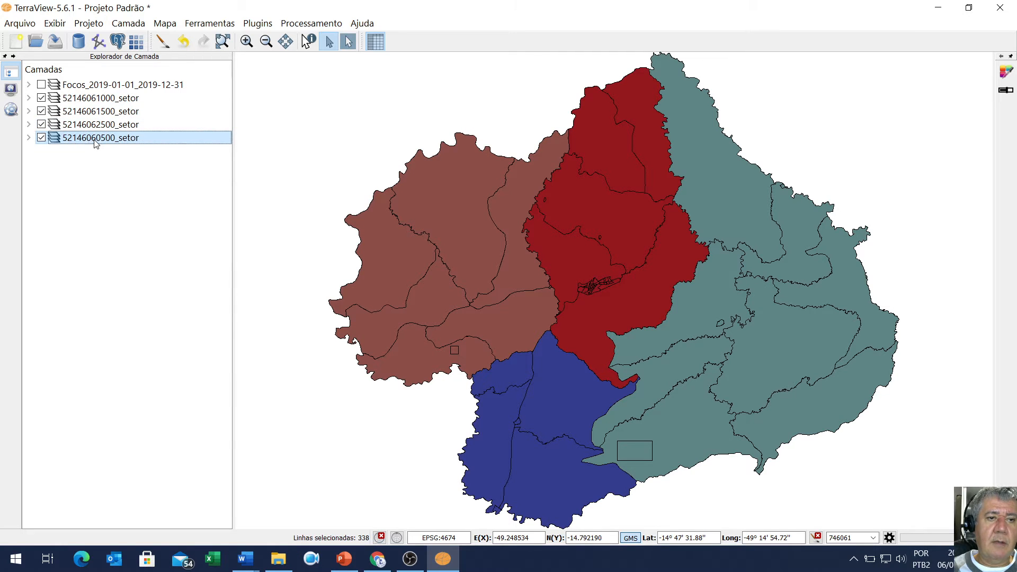
pyautogui.rightClick(96, 141)
pyautogui.moveTo(221, 498)
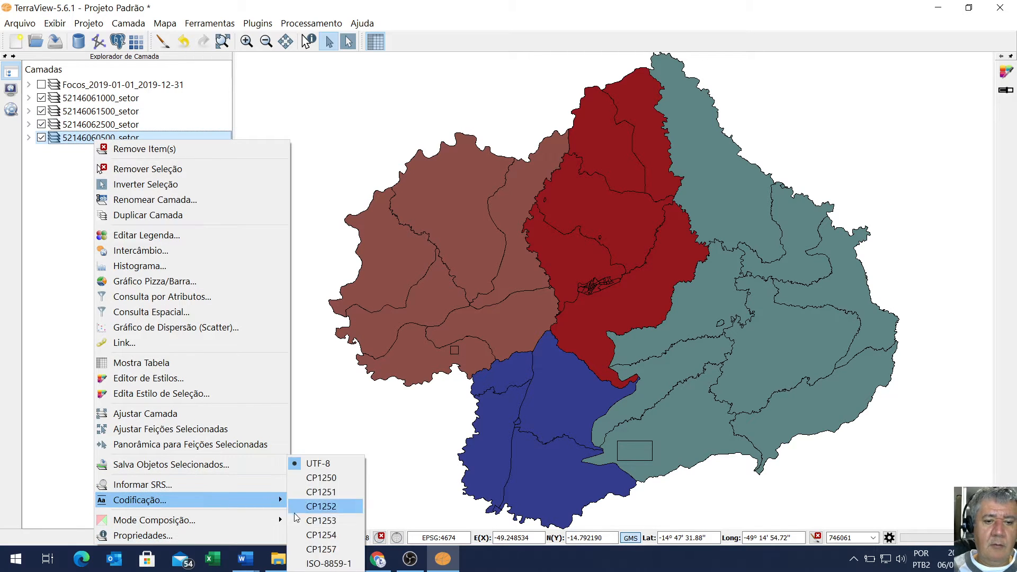
pyautogui.click(326, 563)
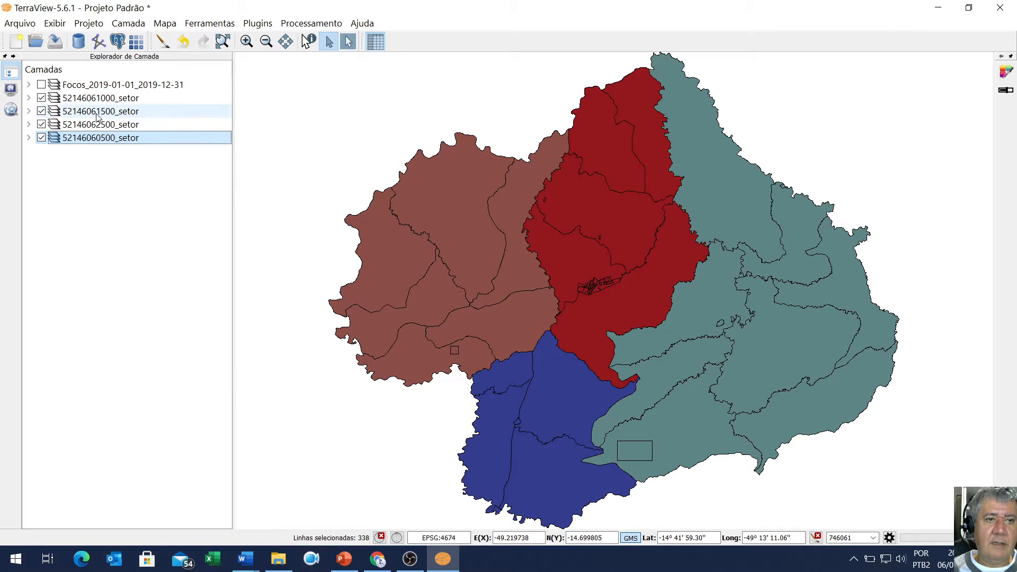
pyautogui.rightClick(109, 141)
pyautogui.click(164, 362)
pyautogui.click(108, 123)
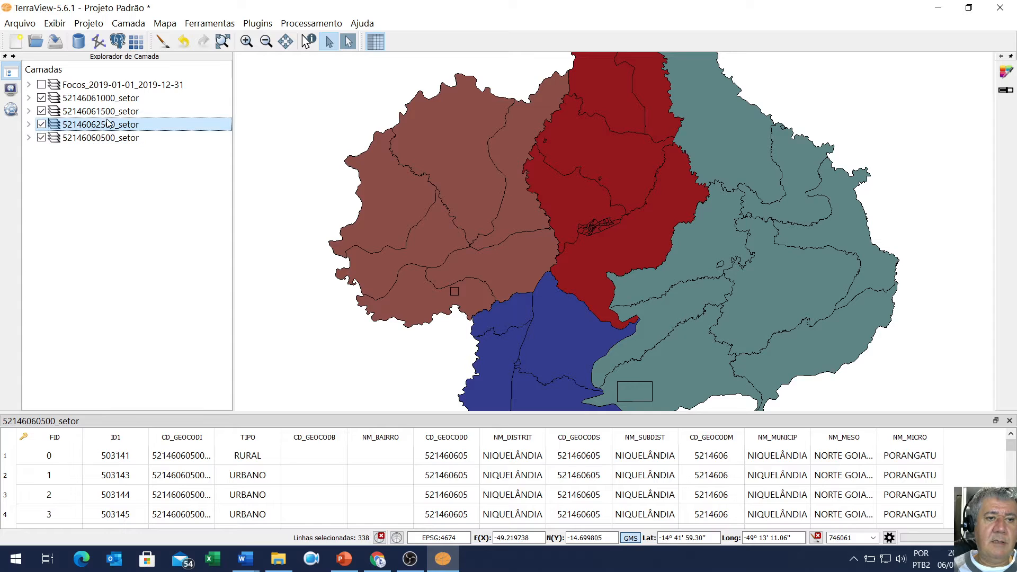
pyautogui.rightClick(107, 123)
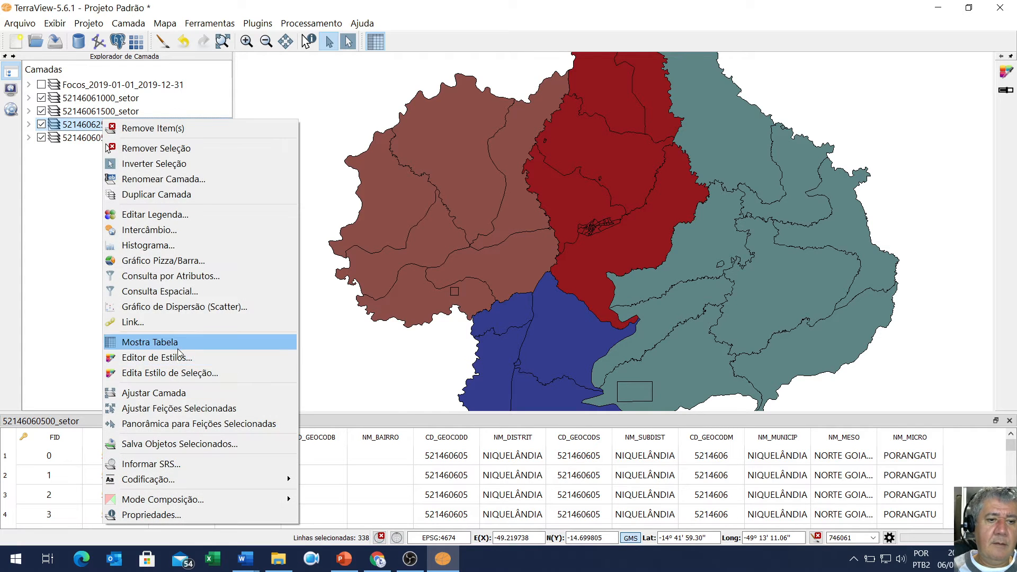
pyautogui.click(178, 343)
pyautogui.click(55, 524)
pyautogui.click(104, 524)
pyautogui.click(64, 525)
pyautogui.click(99, 525)
pyautogui.click(61, 525)
pyautogui.click(103, 529)
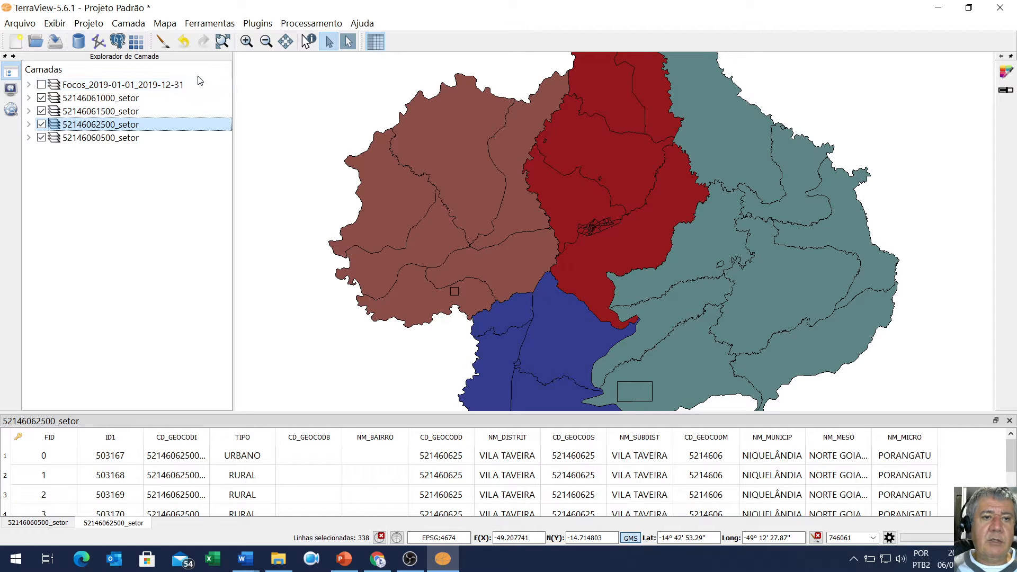
# - Open the attribute table of Focos_2019-01-01_2019-12-31, inspect its records through to the last row, and close the table
pyautogui.rightClick(82, 85)
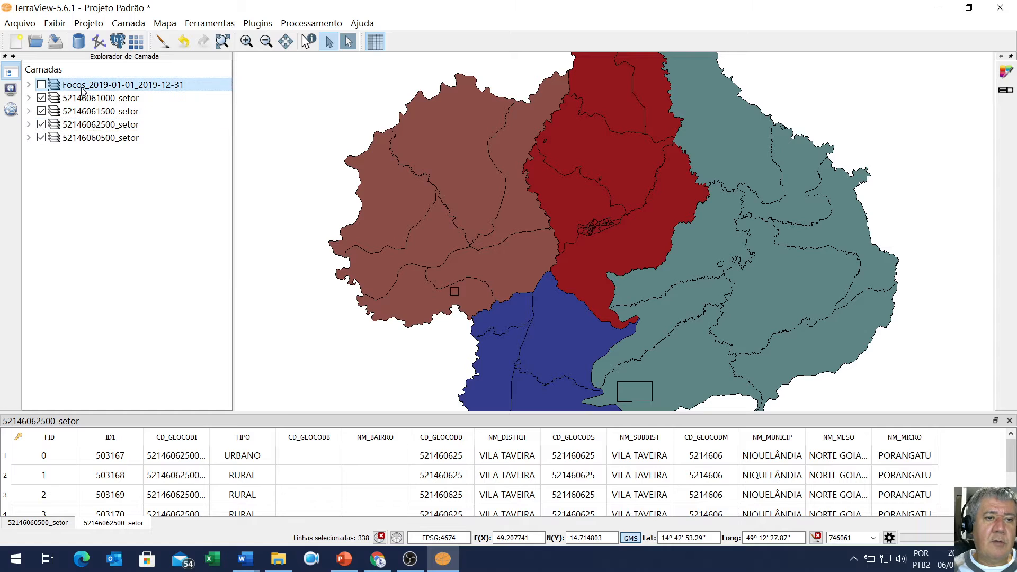
pyautogui.click(177, 312)
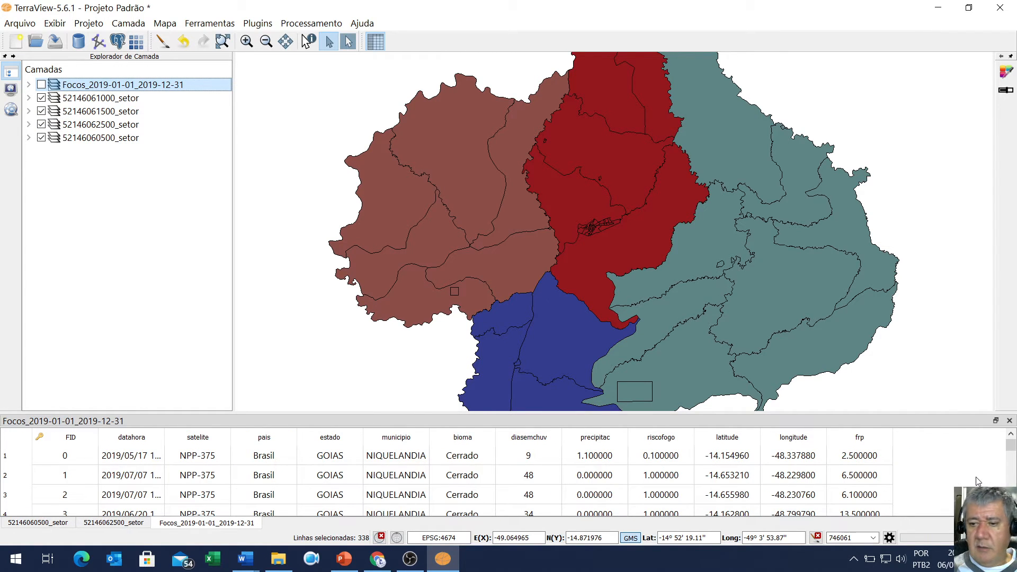
pyautogui.moveTo(1009, 447); pyautogui.dragTo(1010, 516)
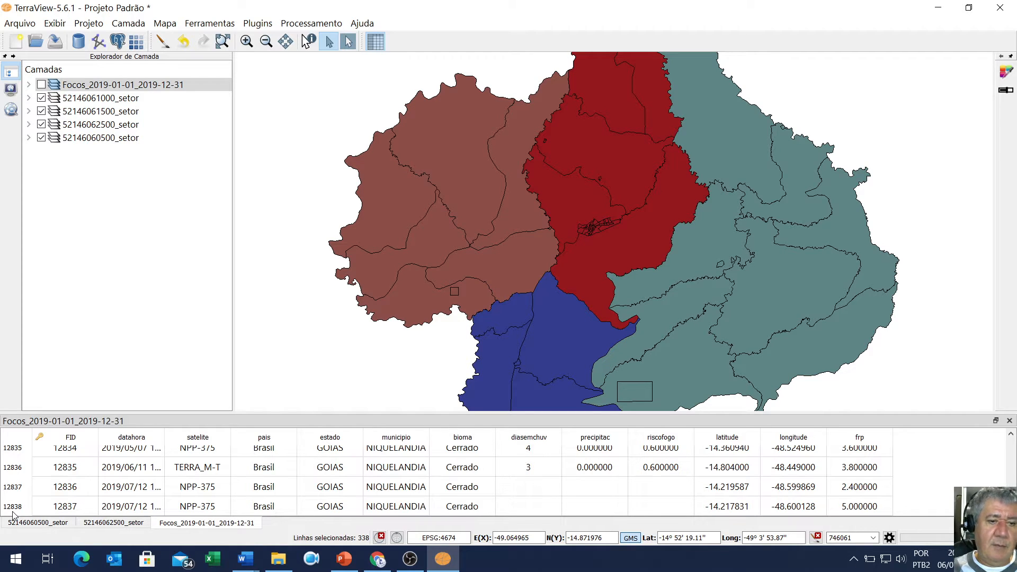
pyautogui.click(1009, 421)
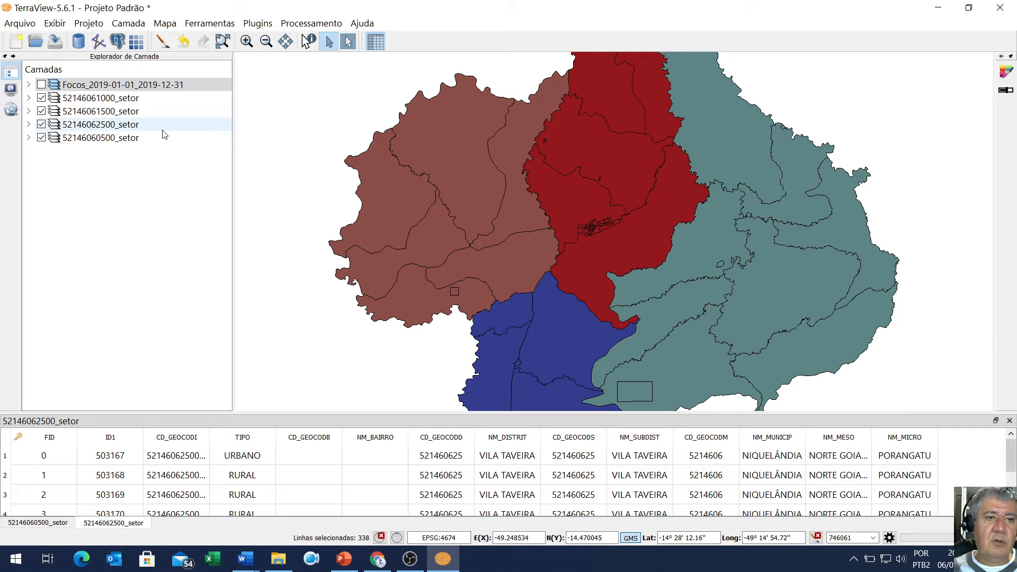
# - Export the Focos_2019-01-01_2019-12-31 layer to the BancoFGEO PostGIS database as focos_inpe_niquelandia
pyautogui.rightClick(117, 85)
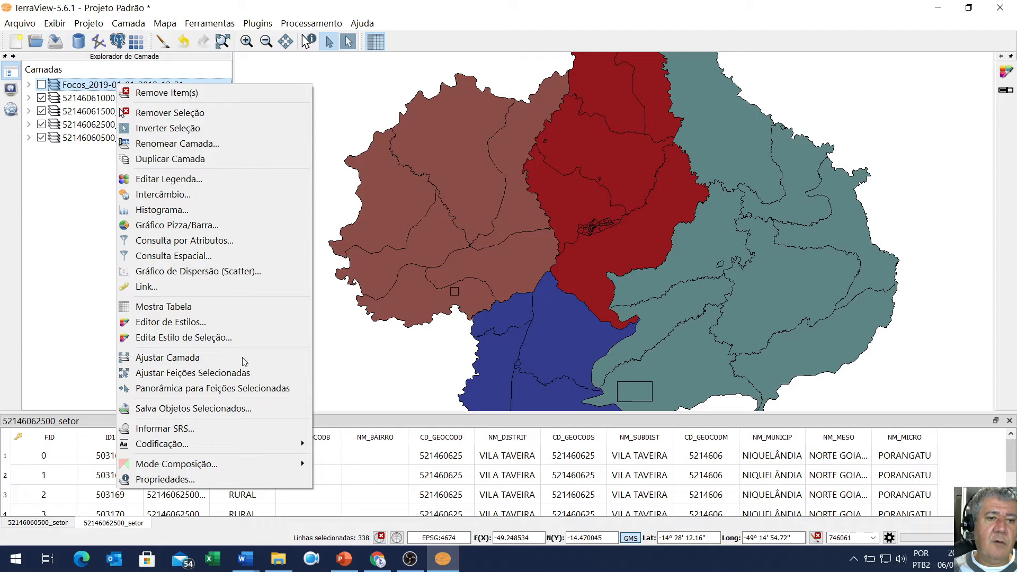
pyautogui.click(184, 195)
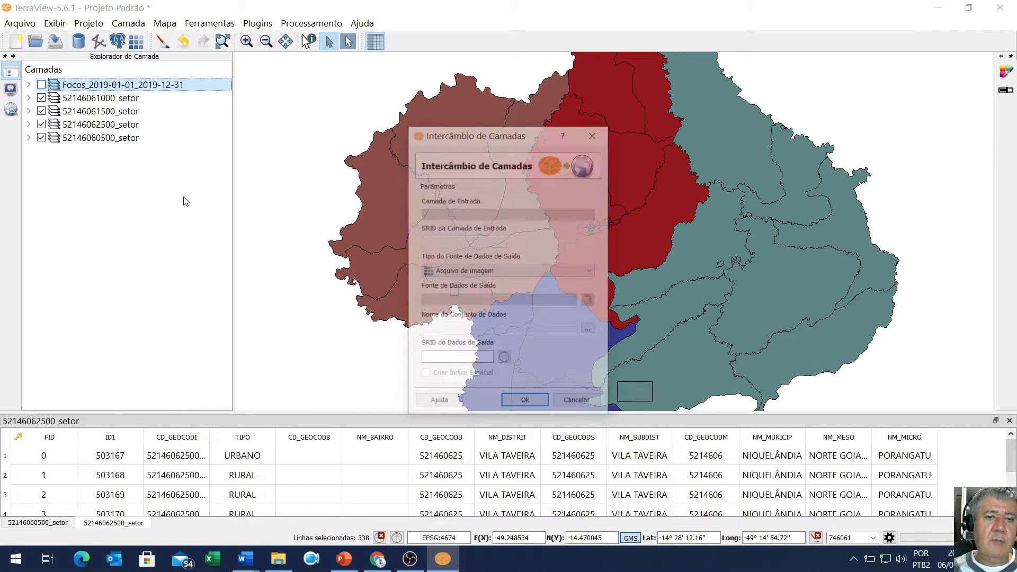
pyautogui.click(492, 271)
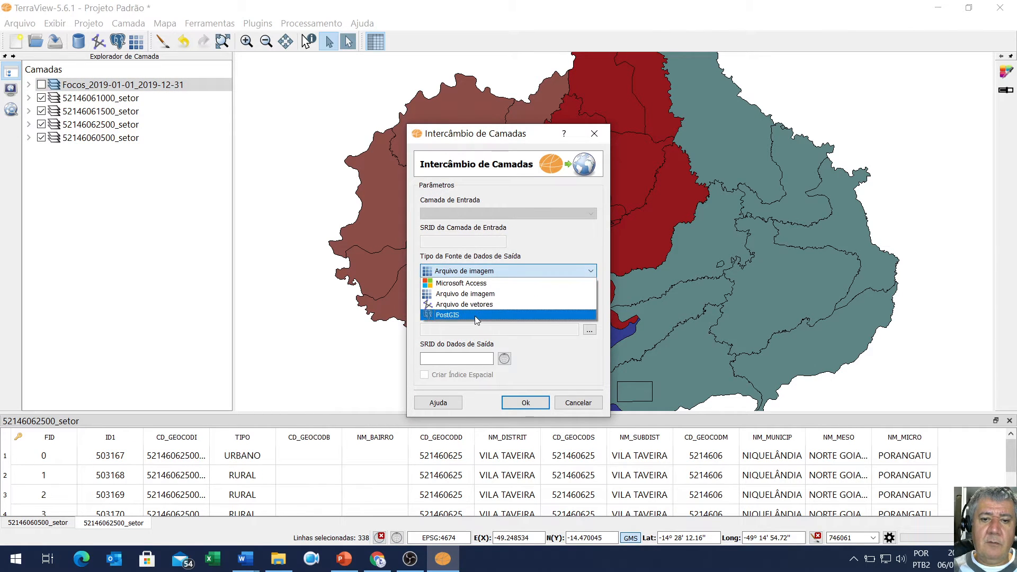
pyautogui.click(475, 315)
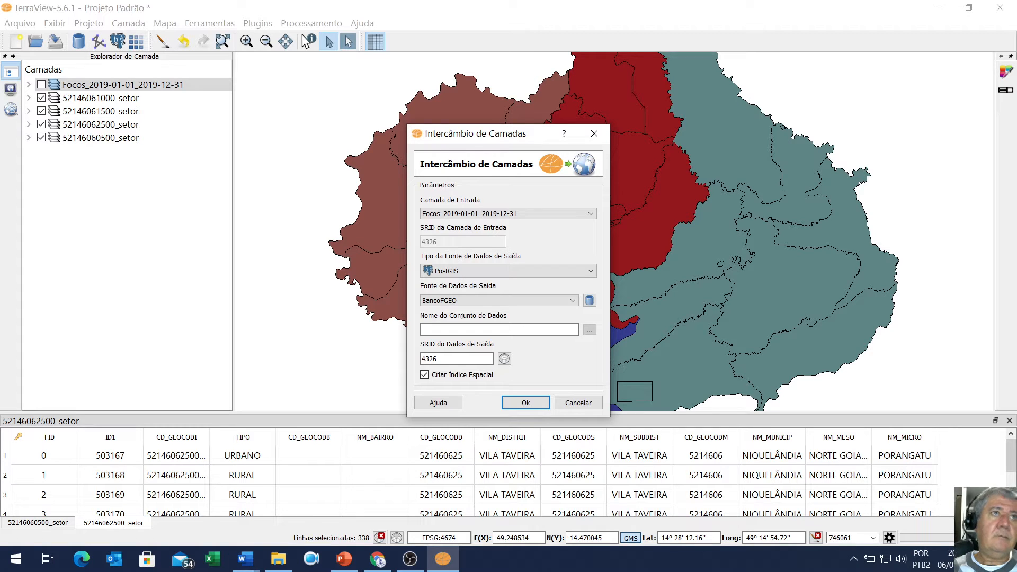
pyautogui.hotkey('alt', 'Tab')
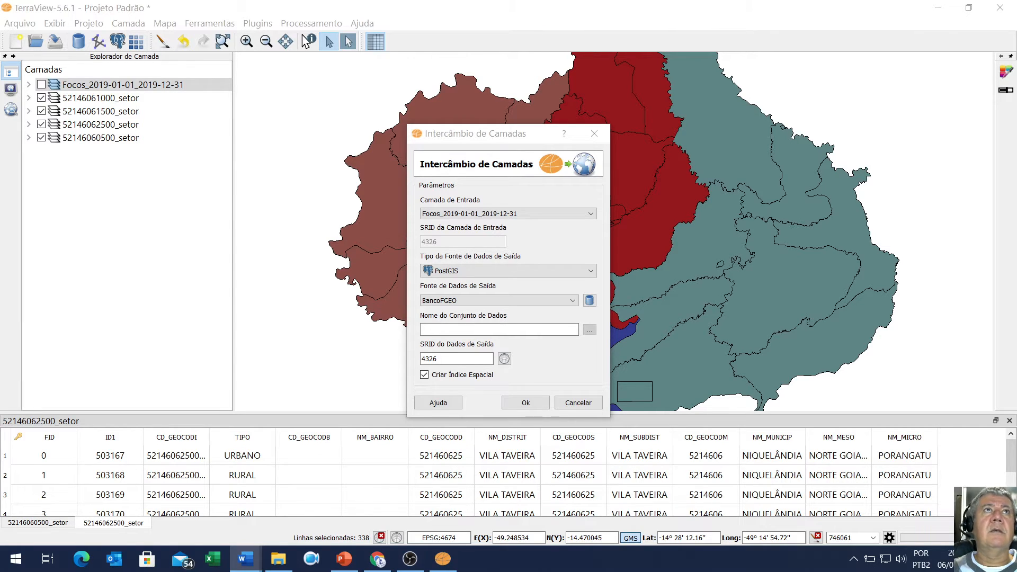
pyautogui.click(499, 161)
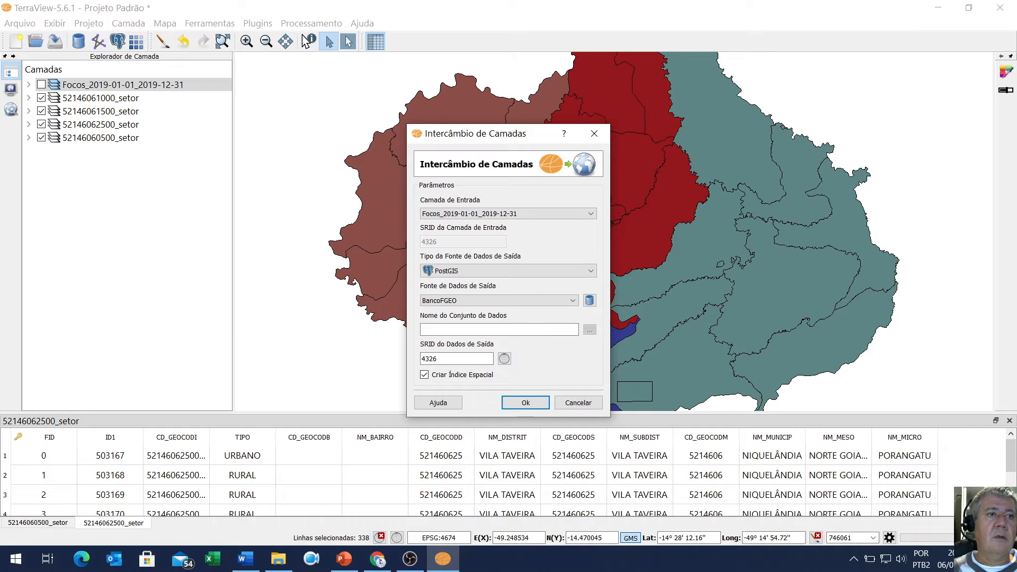
pyautogui.click(203, 0)
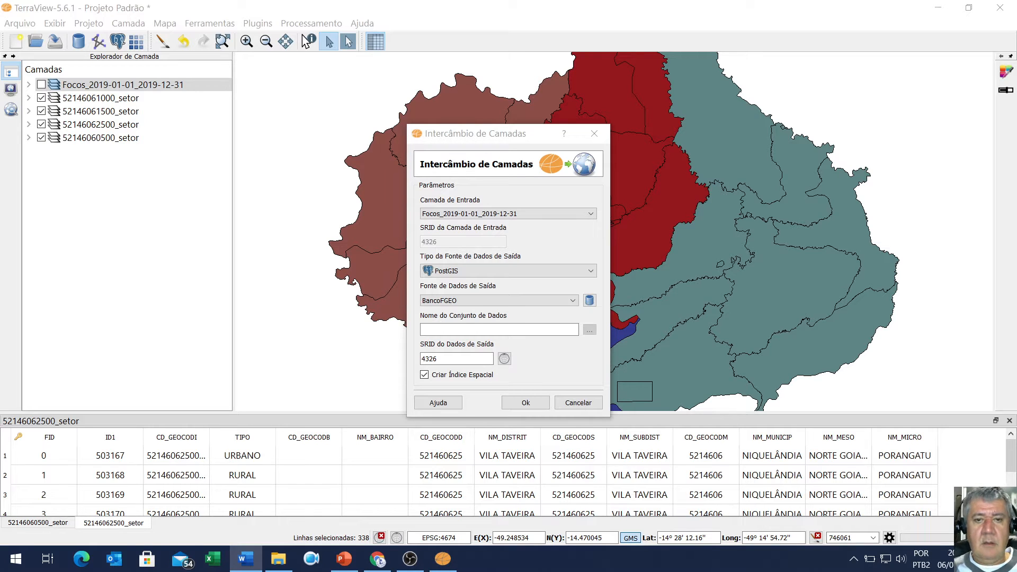
pyautogui.click(445, 329)
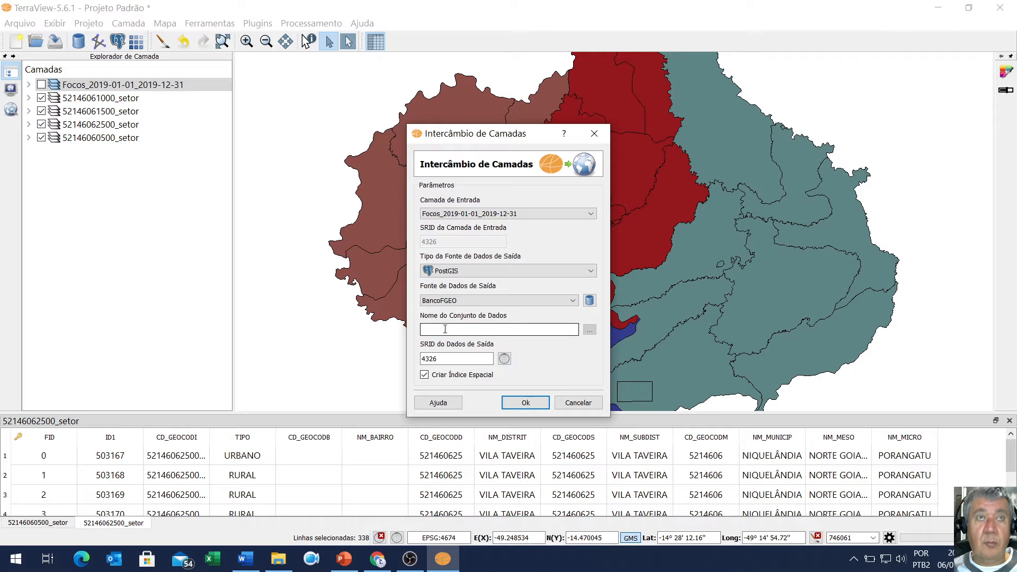
pyautogui.write('focos_inpe_niquelandia')
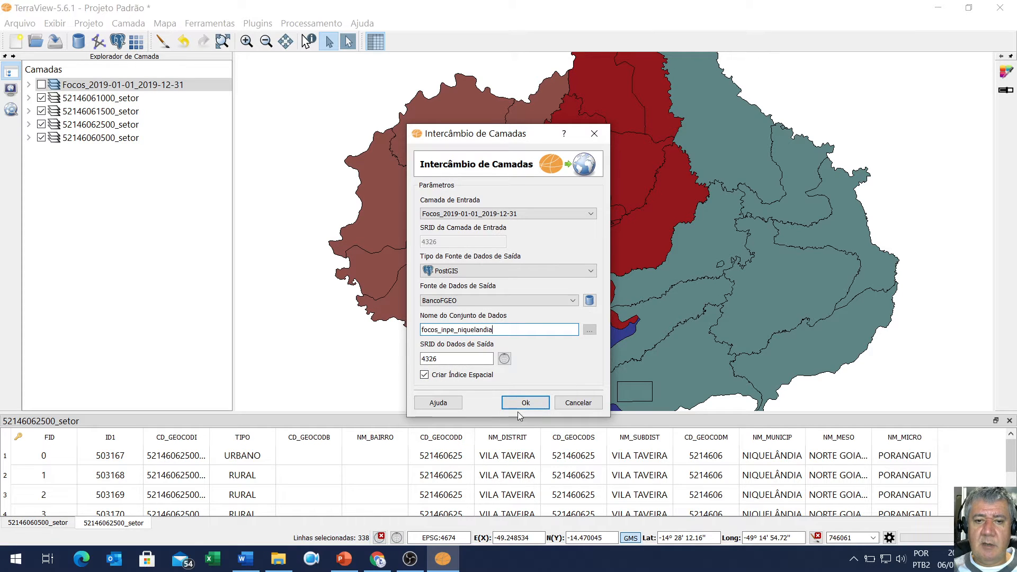
pyautogui.click(529, 402)
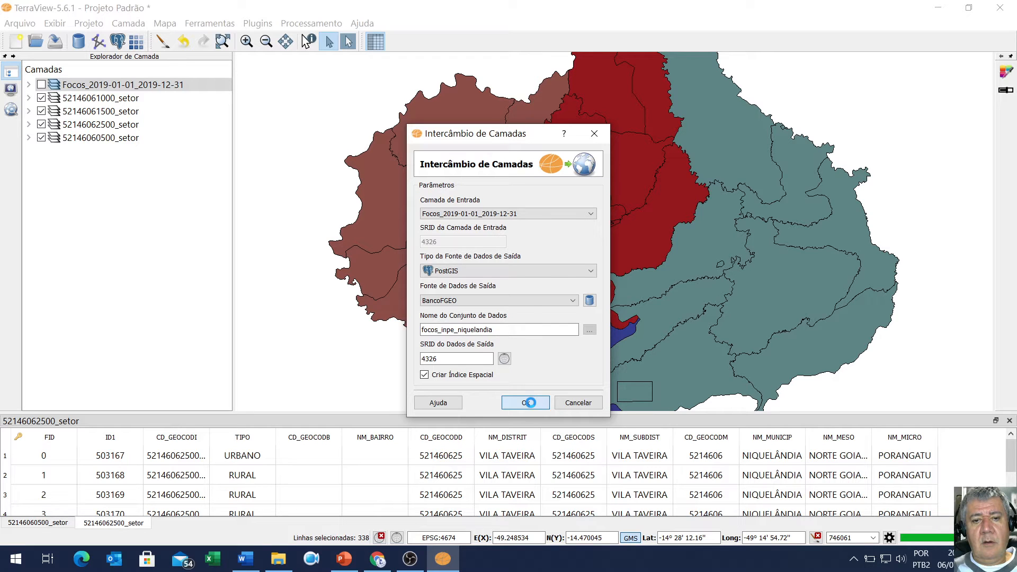
pyautogui.click(565, 295)
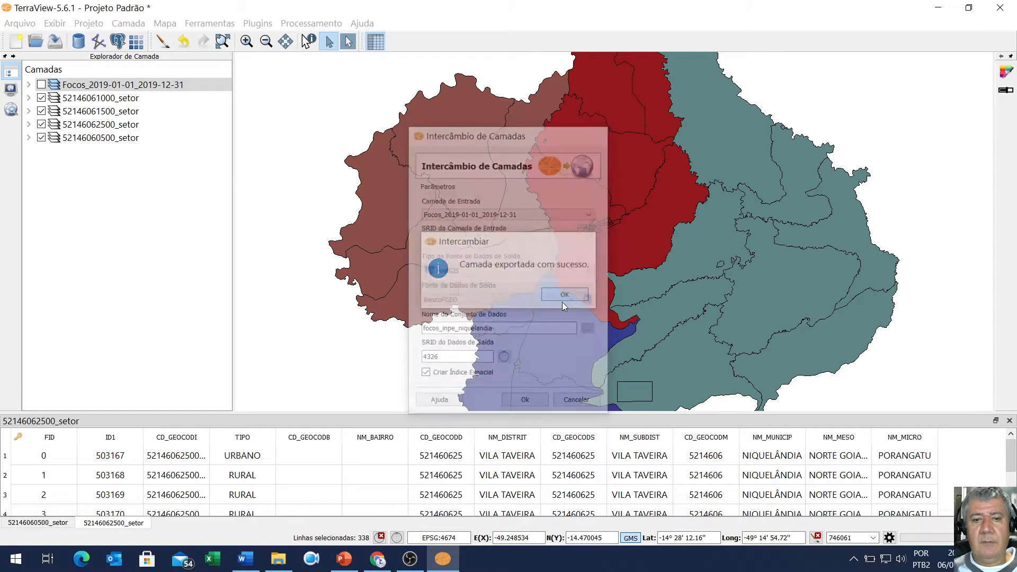
pyautogui.click(102, 99)
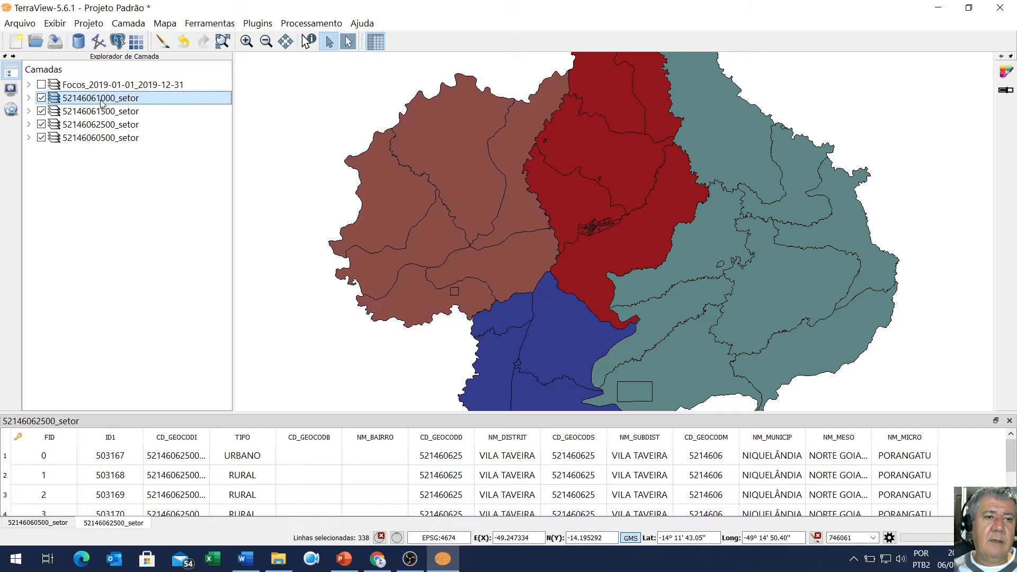
pyautogui.rightClick(101, 99)
pyautogui.click(172, 212)
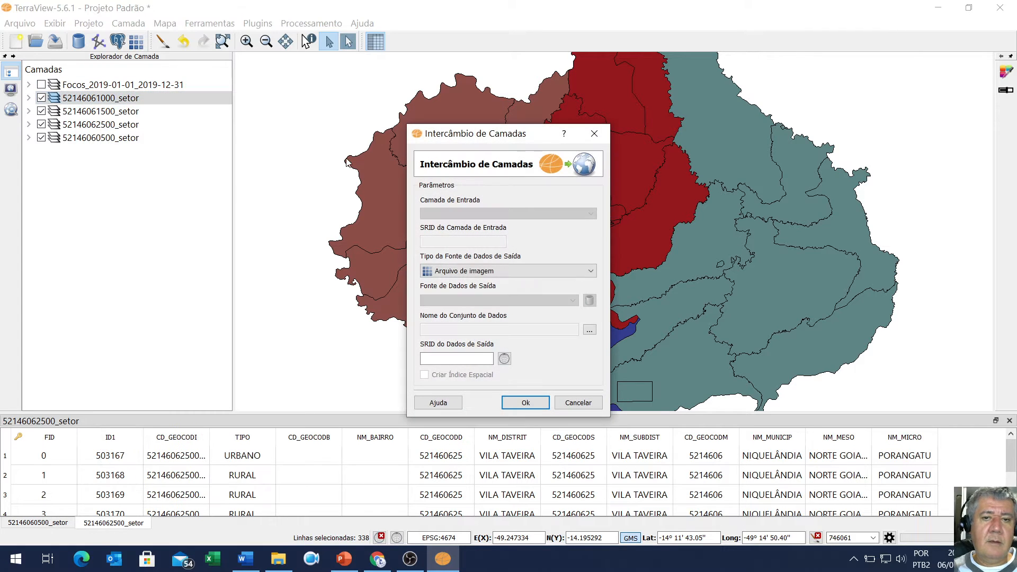
pyautogui.click(462, 272)
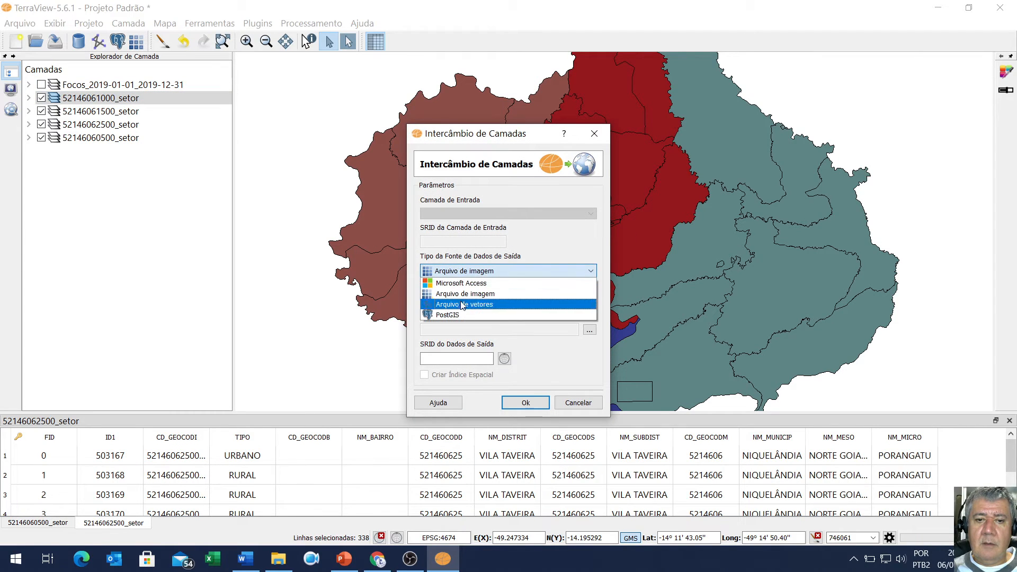
pyautogui.click(466, 310)
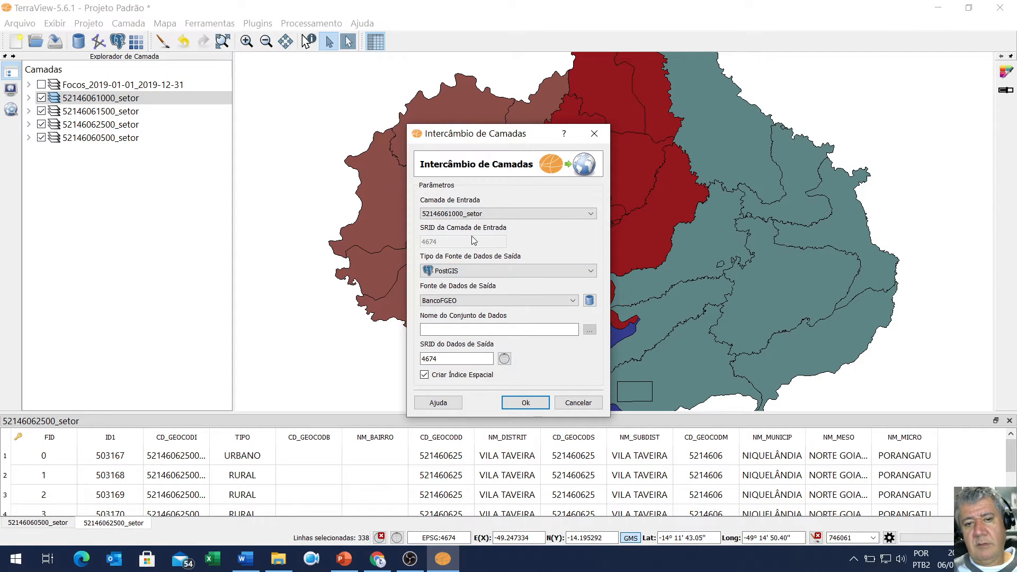
pyautogui.click(464, 329)
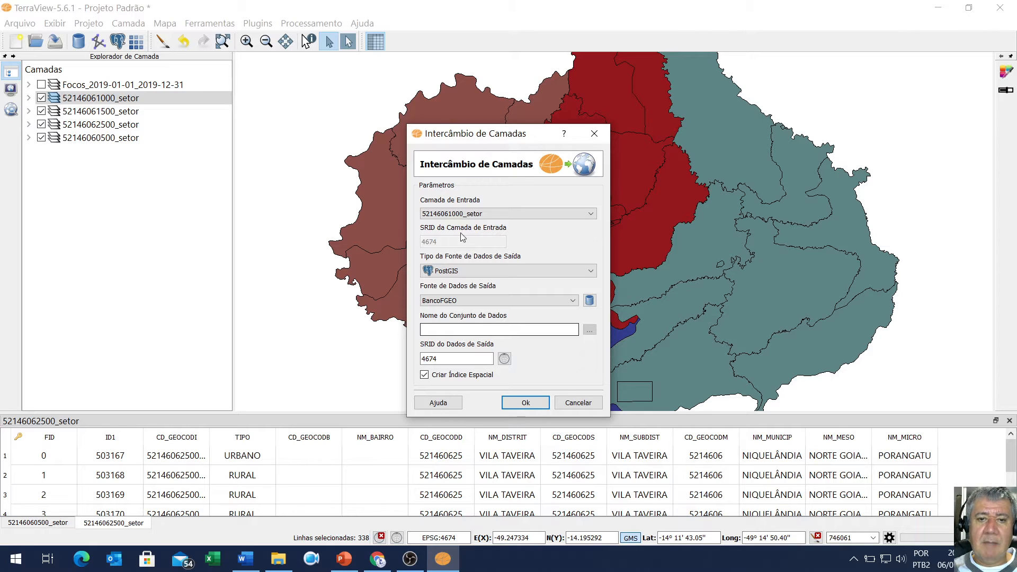
pyautogui.click(564, 403)
pyautogui.rightClick(128, 99)
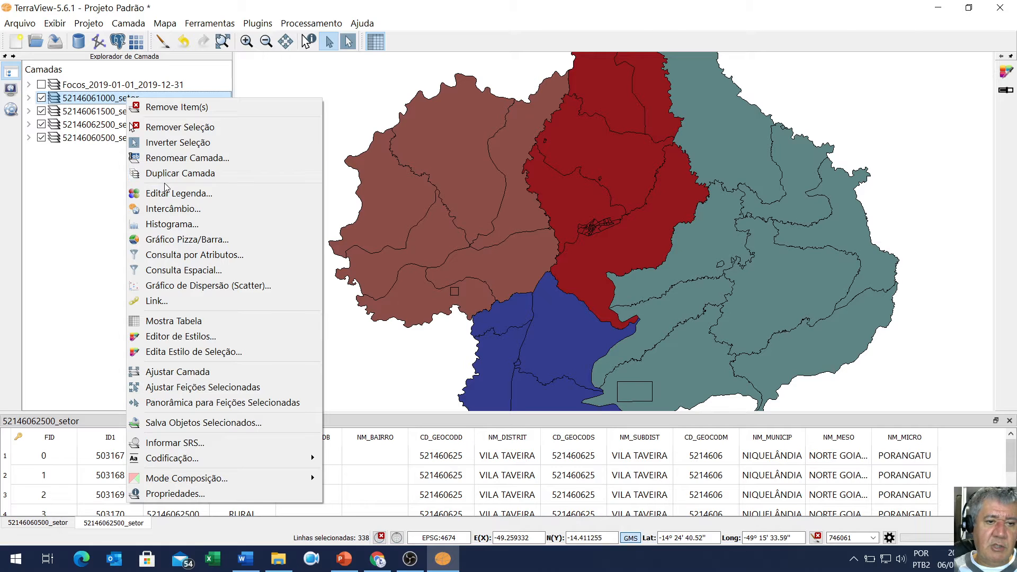
pyautogui.click(199, 159)
pyautogui.hotkey('ctrl', 'c')
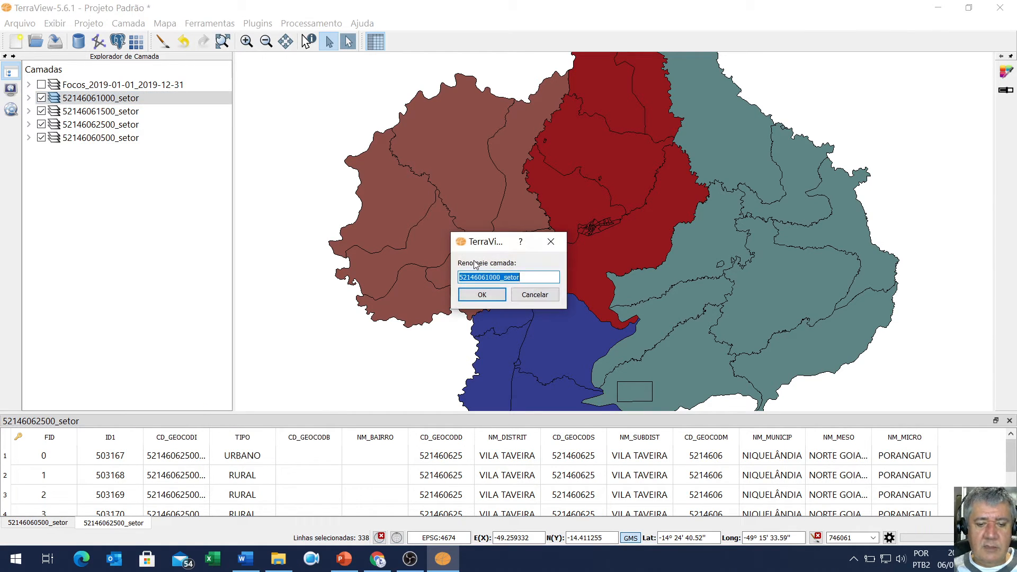
pyautogui.click(536, 294)
pyautogui.rightClick(129, 102)
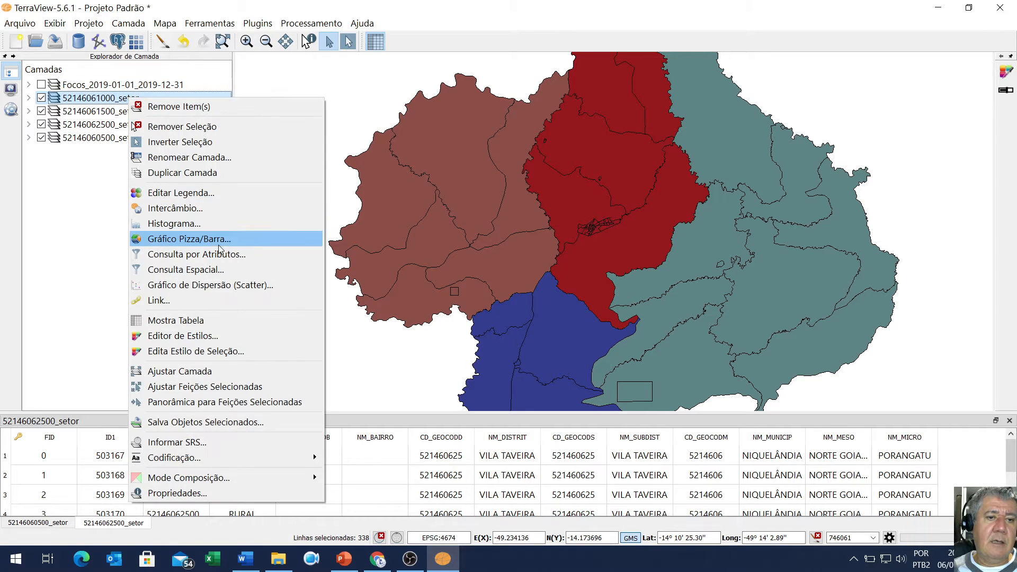
pyautogui.click(208, 210)
pyautogui.click(461, 271)
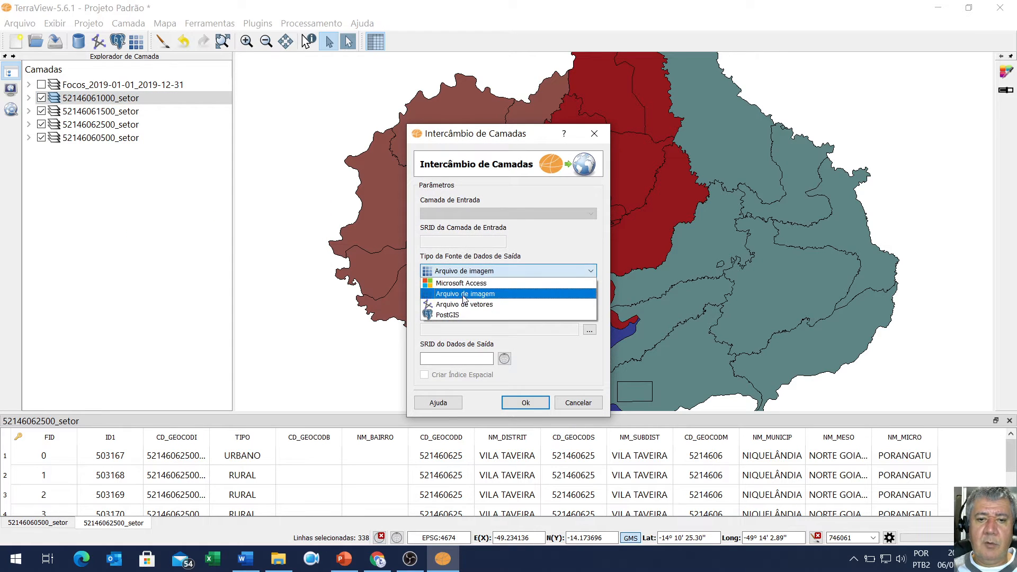
pyautogui.click(466, 310)
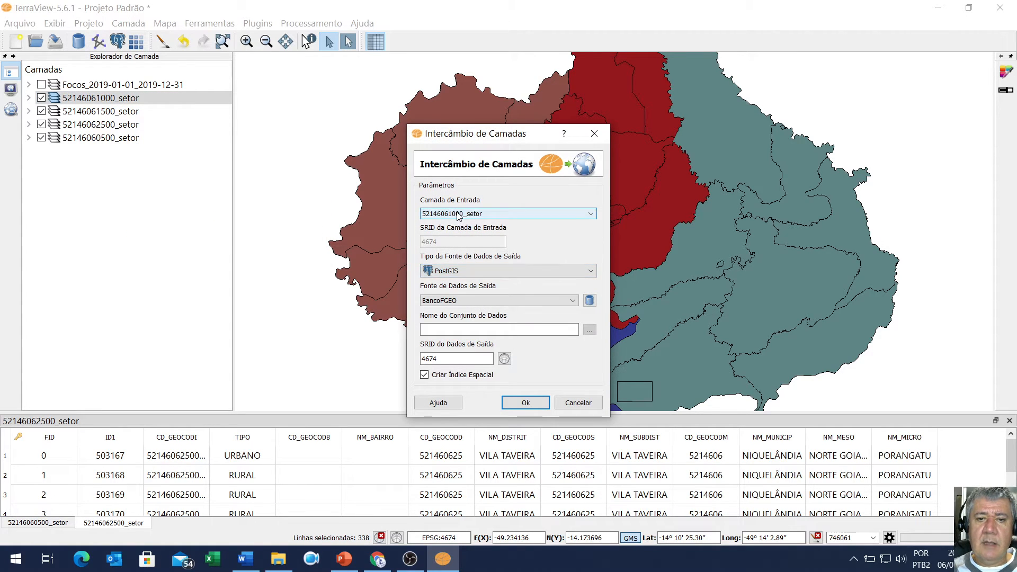
pyautogui.click(431, 330)
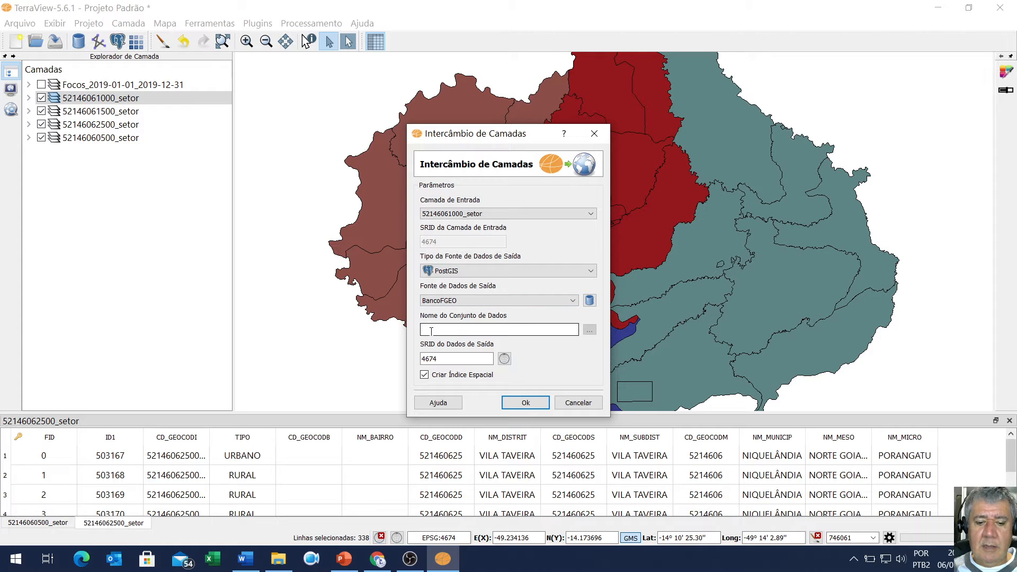
pyautogui.hotkey('ctrl', 'v')
pyautogui.press('BackSpace')
pyautogui.press('BackSpace')
pyautogui.press('BackSpace')
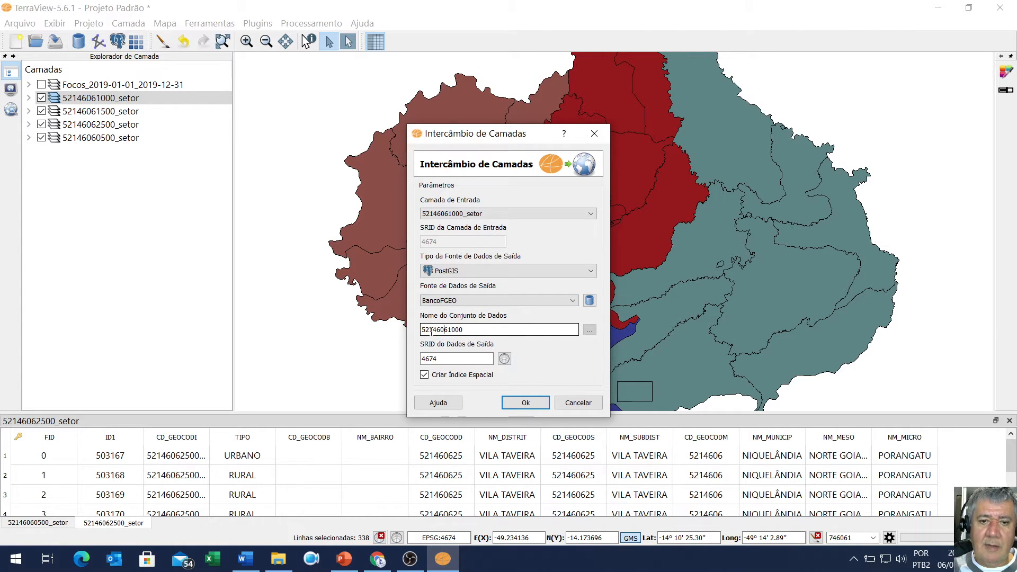
pyautogui.press('Home')
pyautogui.write('setor_')
pyautogui.click(513, 403)
pyautogui.click(551, 298)
pyautogui.click(63, 111)
pyautogui.rightClick(83, 116)
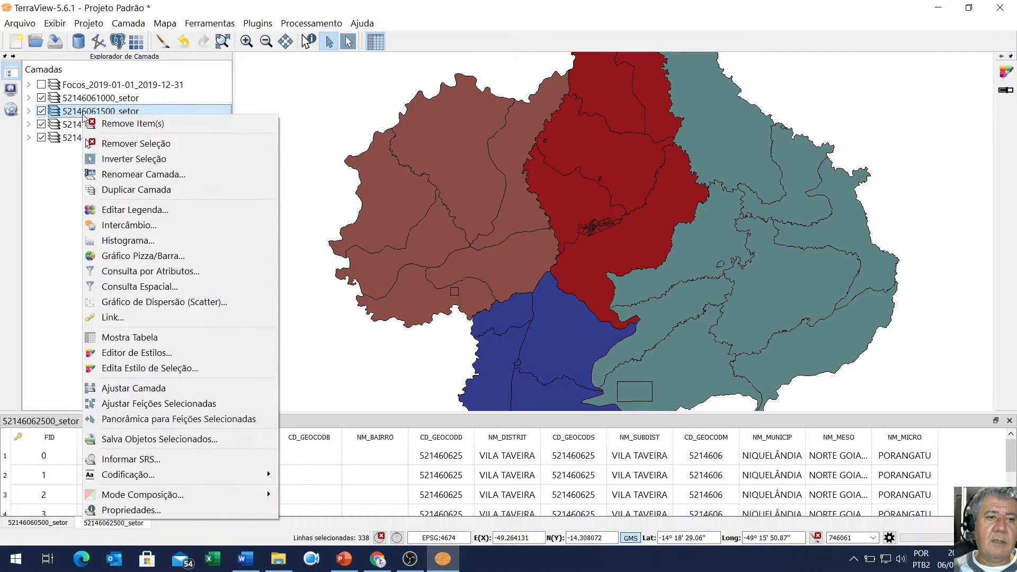
pyautogui.click(139, 175)
pyautogui.hotkey('ctrl', 'c')
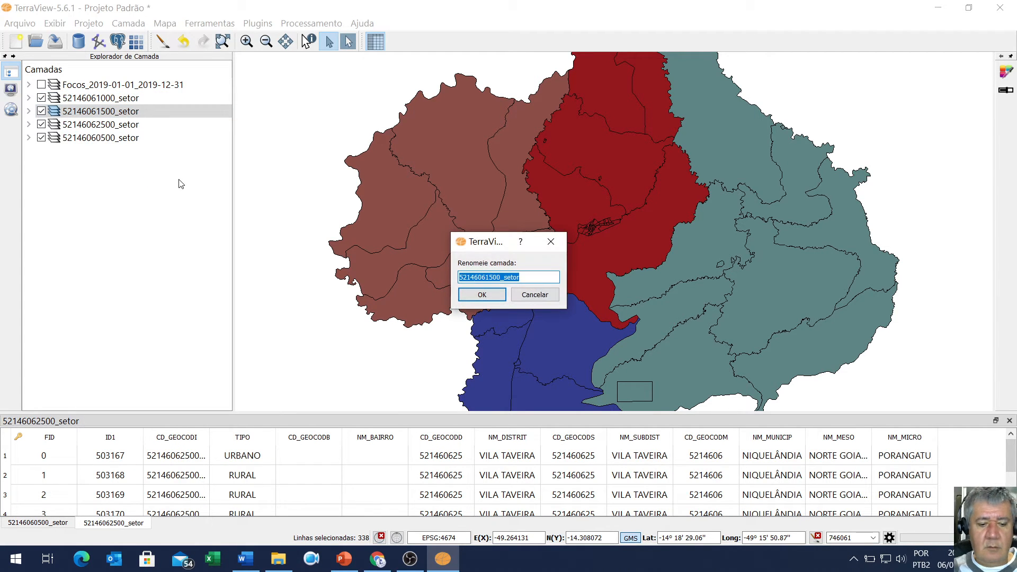
pyautogui.click(535, 294)
pyautogui.rightClick(135, 112)
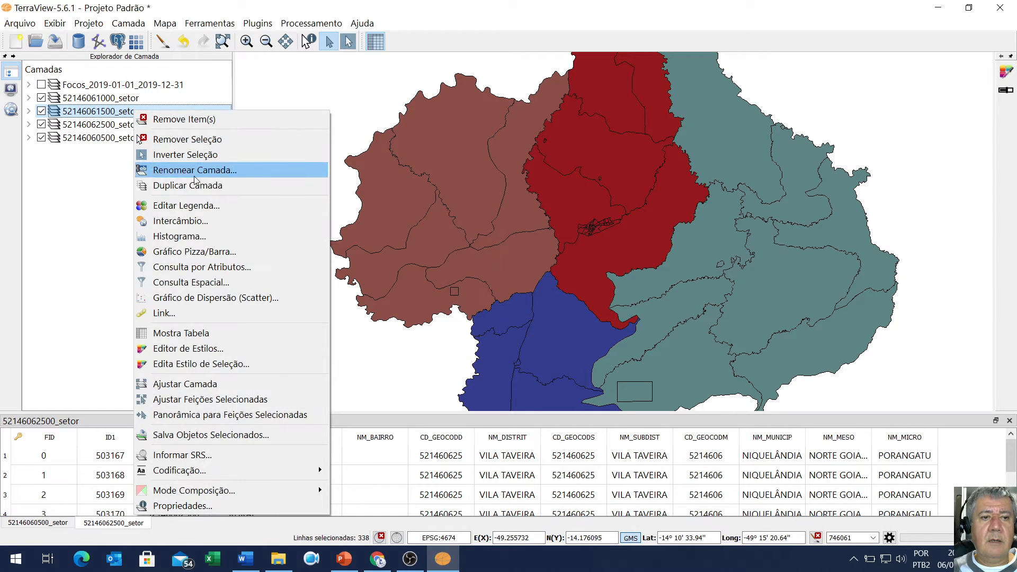
pyautogui.click(212, 221)
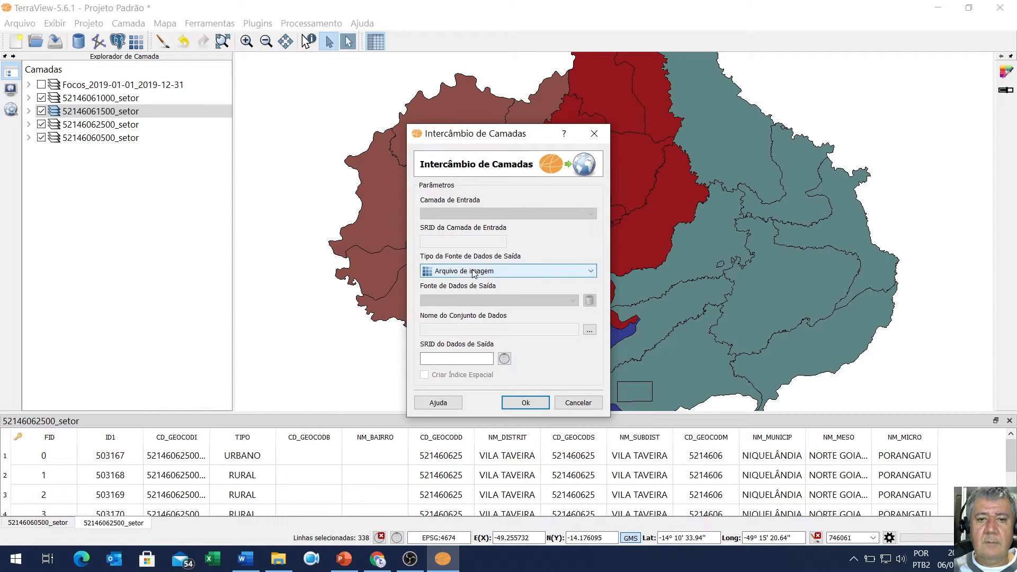
pyautogui.click(455, 271)
pyautogui.click(467, 313)
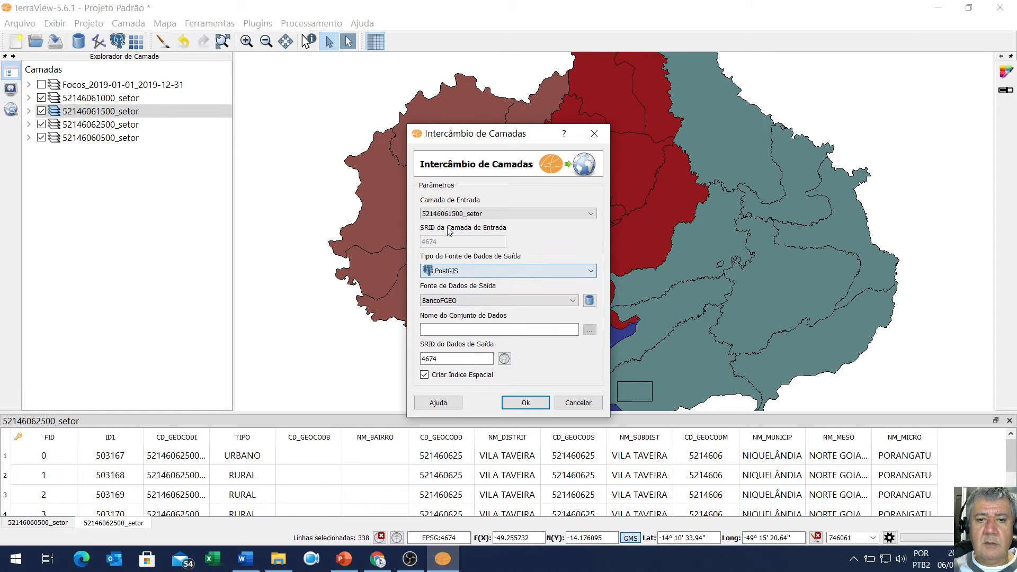
pyautogui.click(498, 214)
pyautogui.click(499, 190)
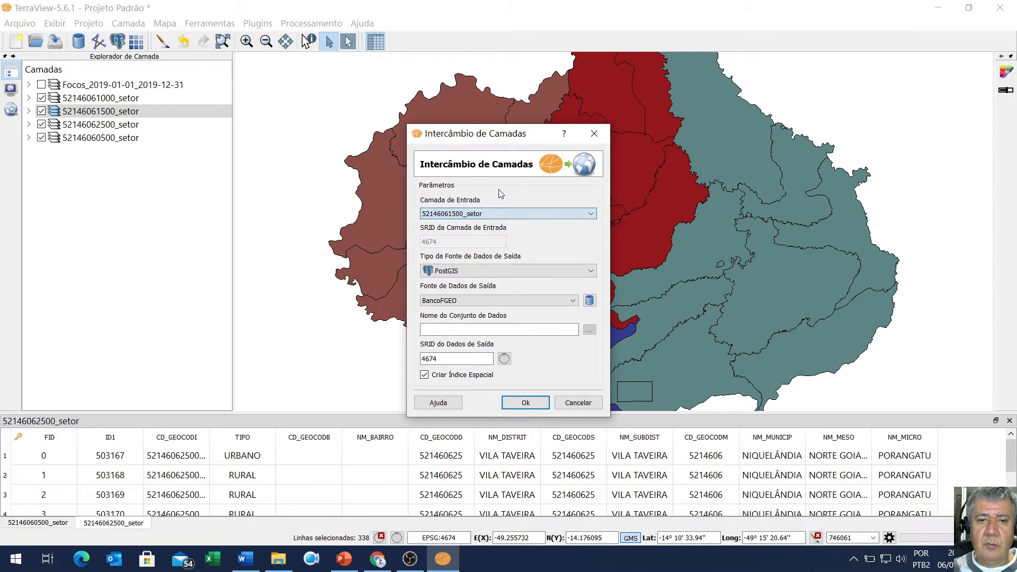
pyautogui.click(466, 329)
pyautogui.hotkey('ctrl', 'v')
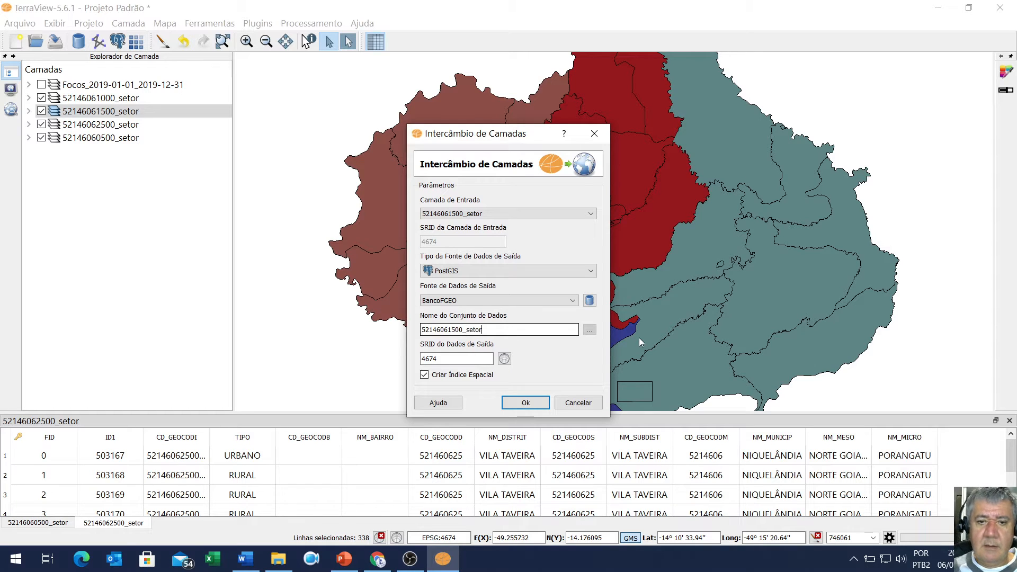
pyautogui.press('BackSpace')
pyautogui.press('BackSpace')
pyautogui.press('BackSpace')
pyautogui.press('BackSpace')
pyautogui.press('BackSpace')
pyautogui.press('BackSpace')
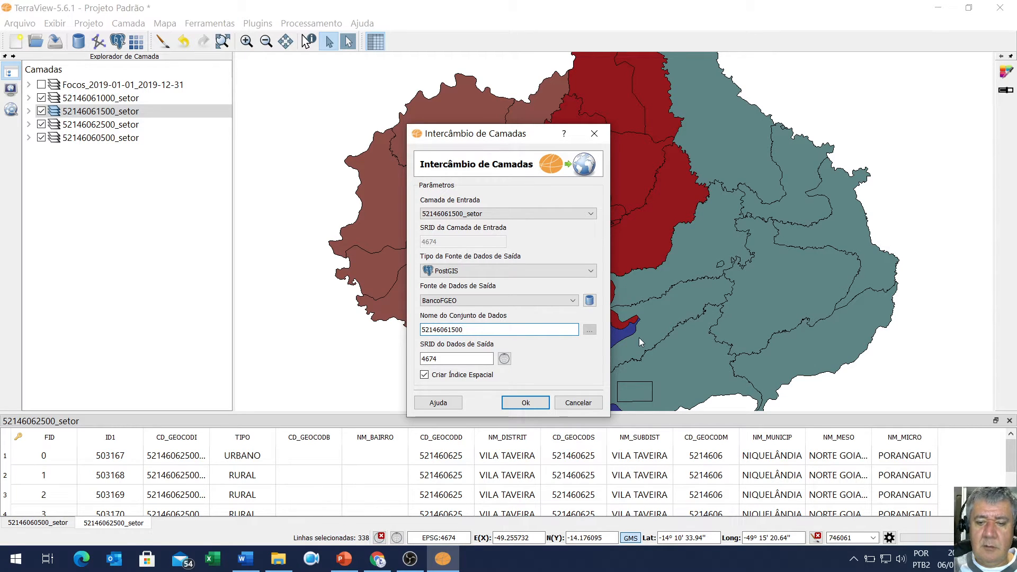
pyautogui.write('setor')
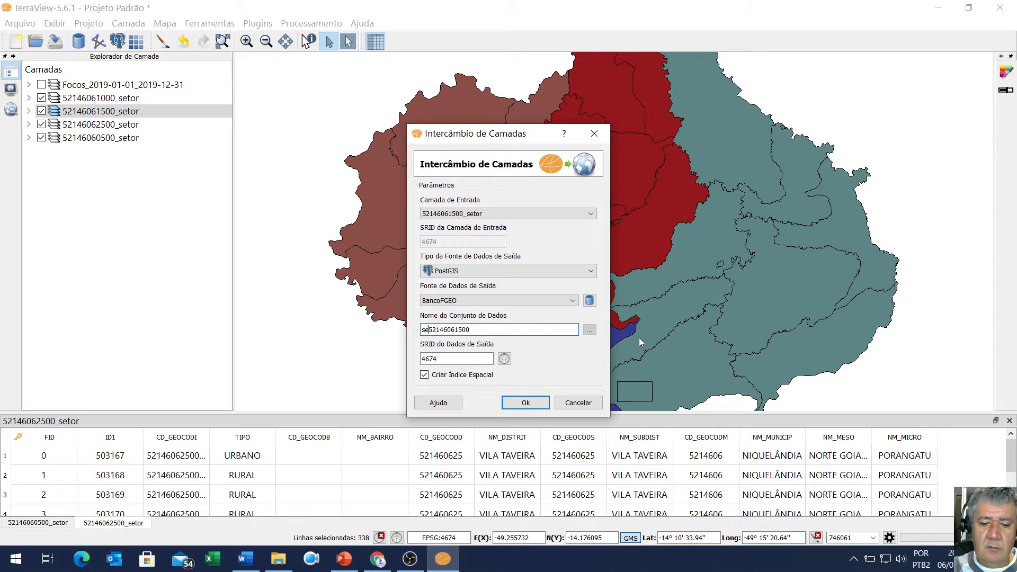
pyautogui.write('_')
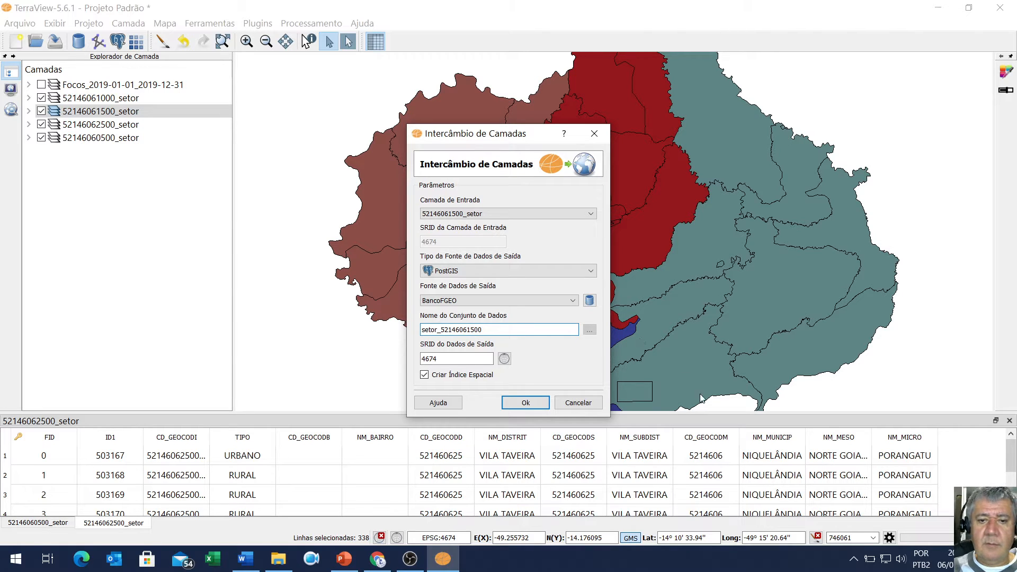
pyautogui.click(519, 404)
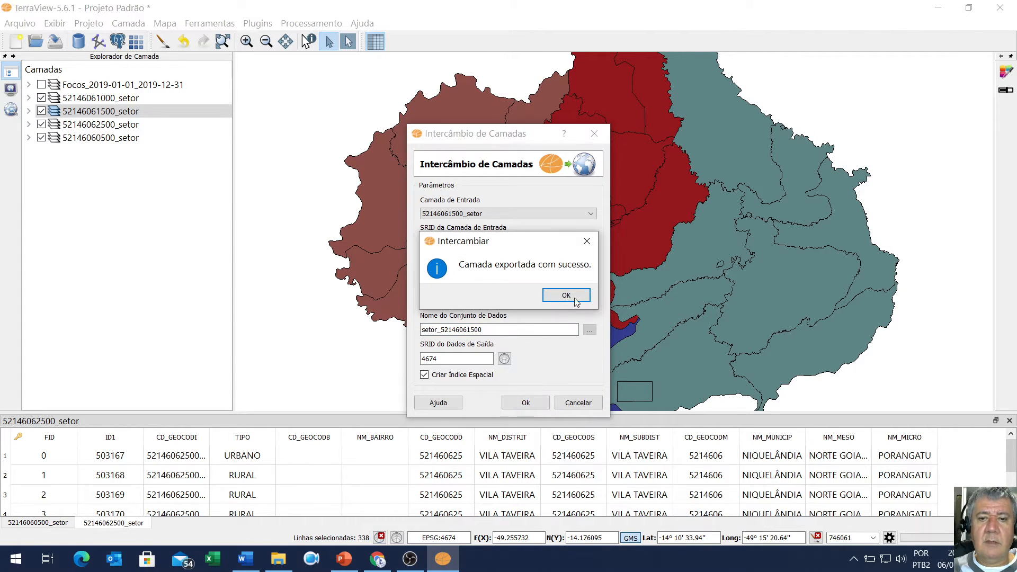
pyautogui.click(554, 295)
pyautogui.rightClick(98, 124)
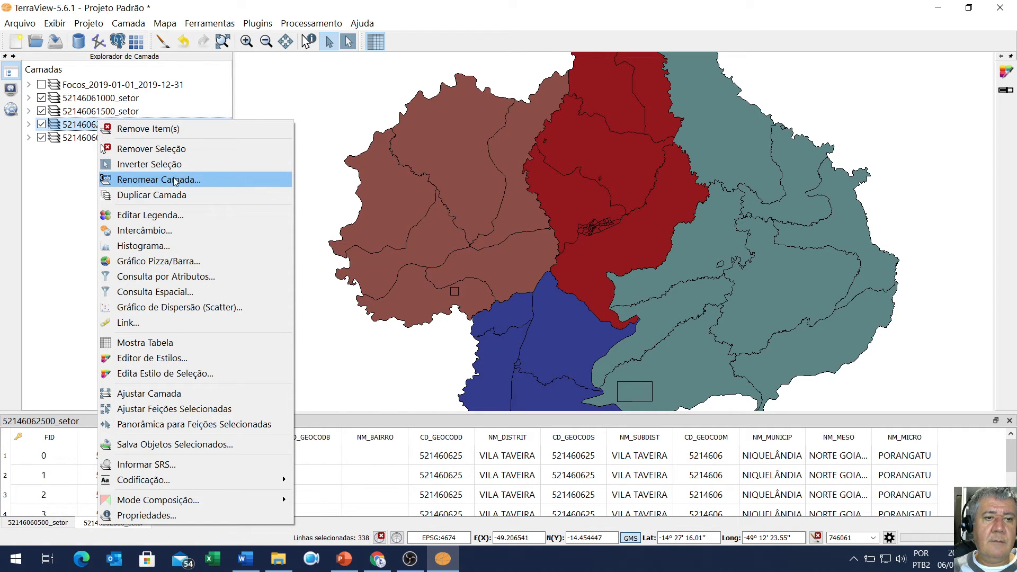
pyautogui.click(172, 180)
pyautogui.hotkey('ctrl', 'c')
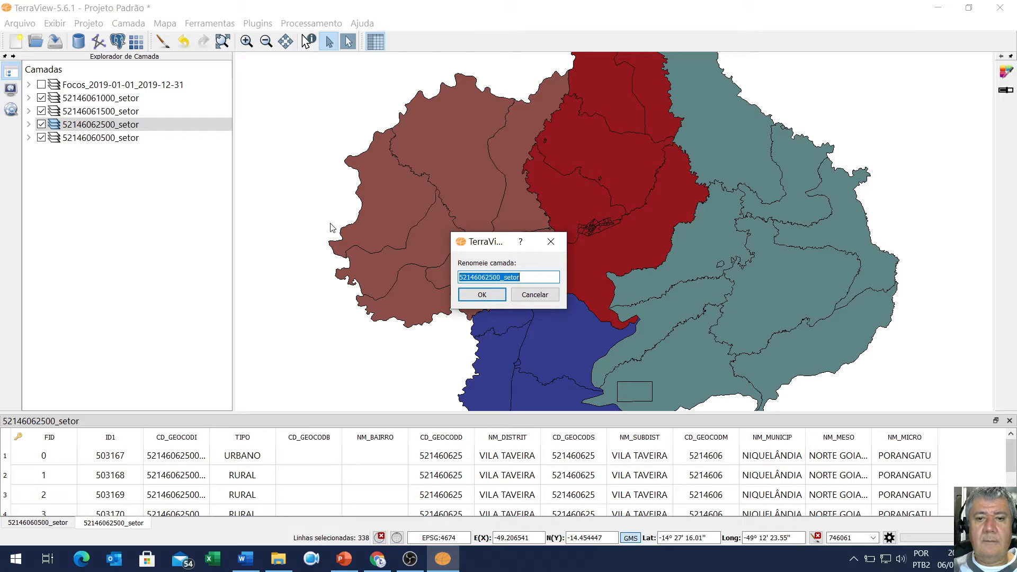
pyautogui.click(534, 295)
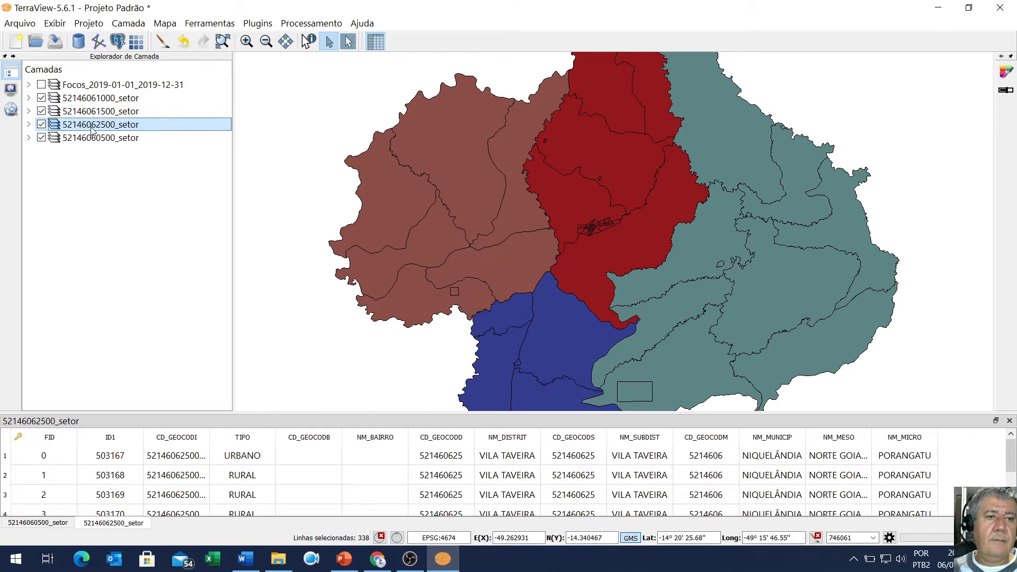
pyautogui.rightClick(92, 126)
pyautogui.click(139, 238)
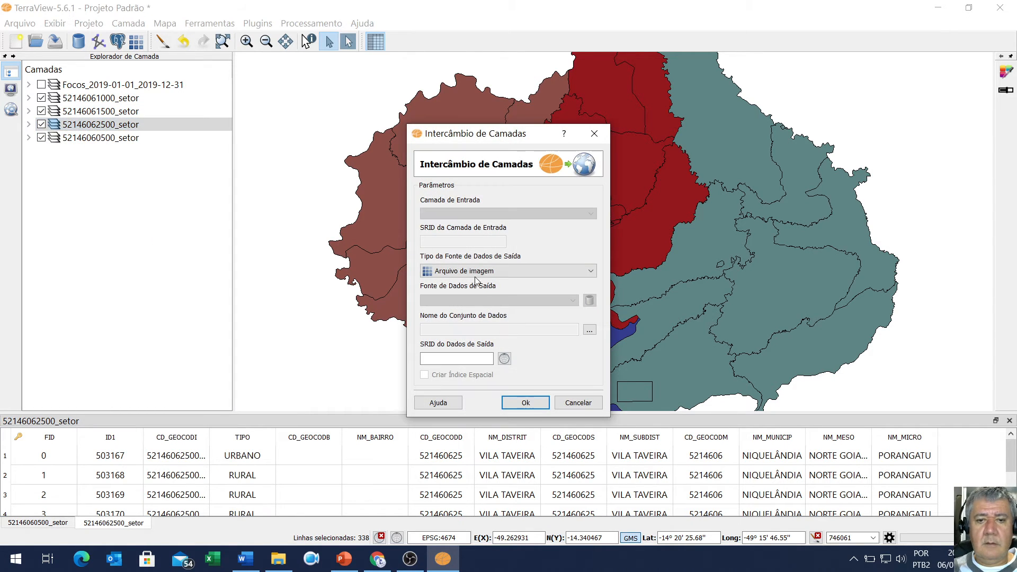
pyautogui.click(456, 271)
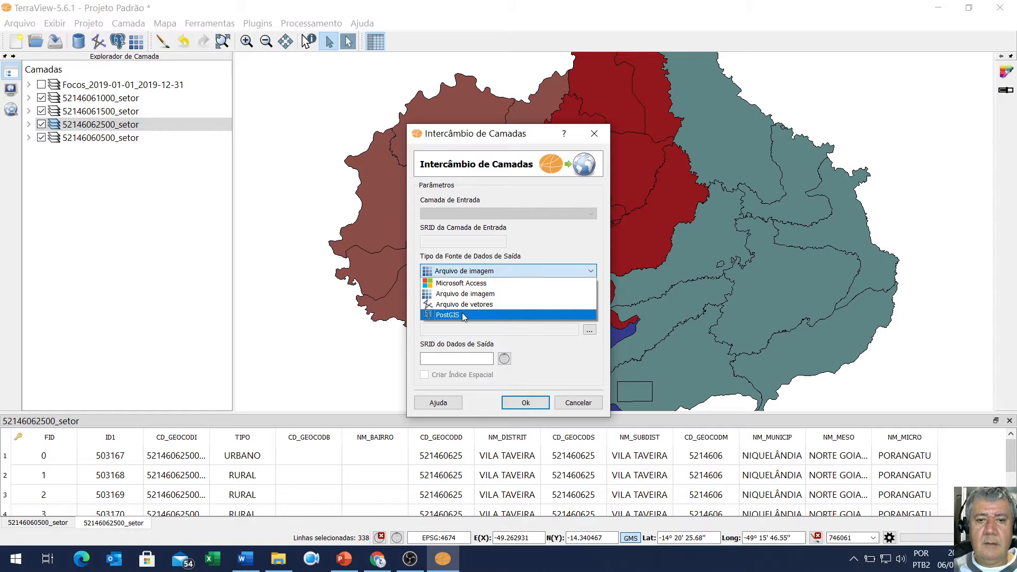
pyautogui.click(462, 316)
pyautogui.click(469, 333)
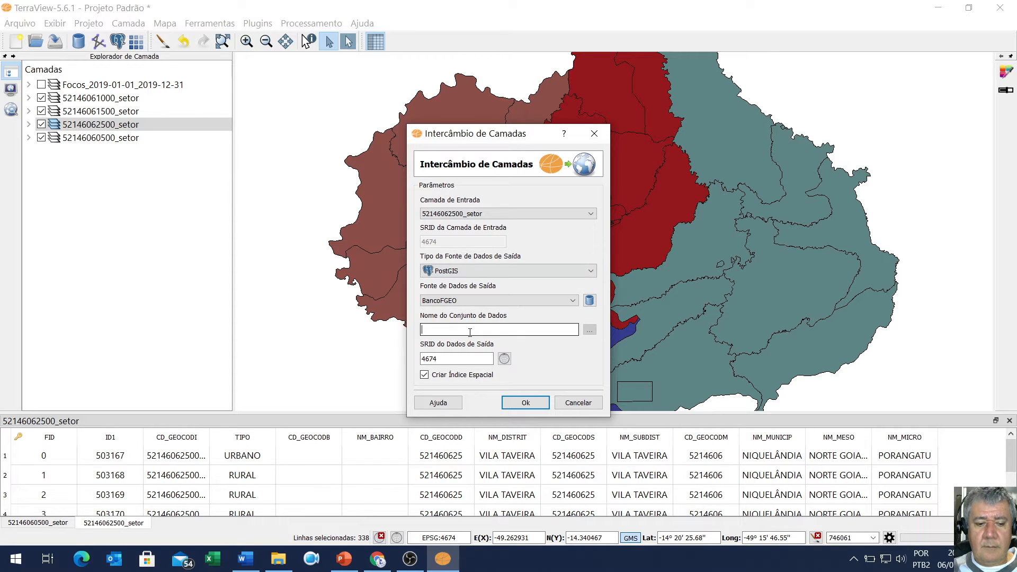
pyautogui.hotkey('ctrl', 'v')
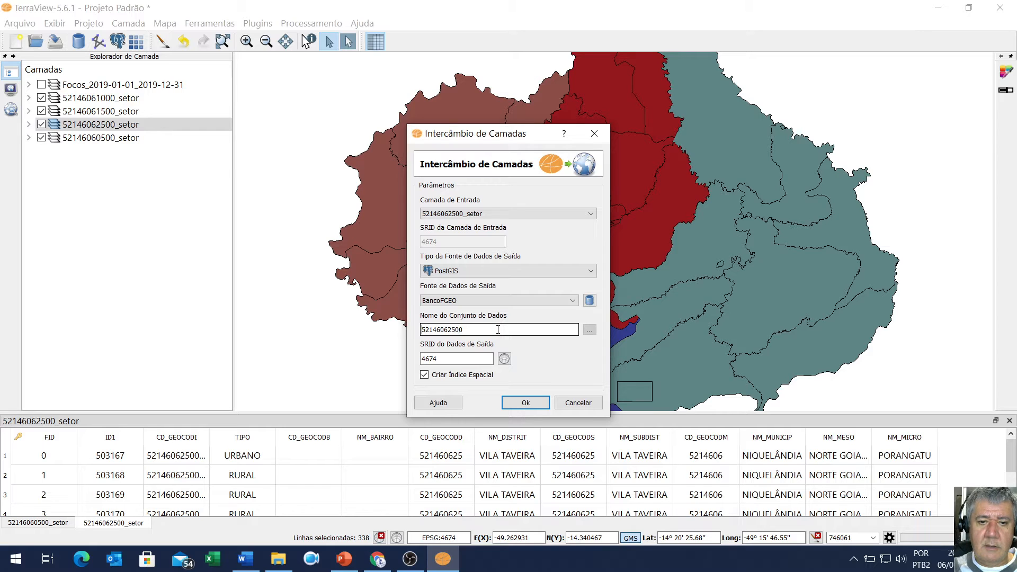
pyautogui.write('setor_')
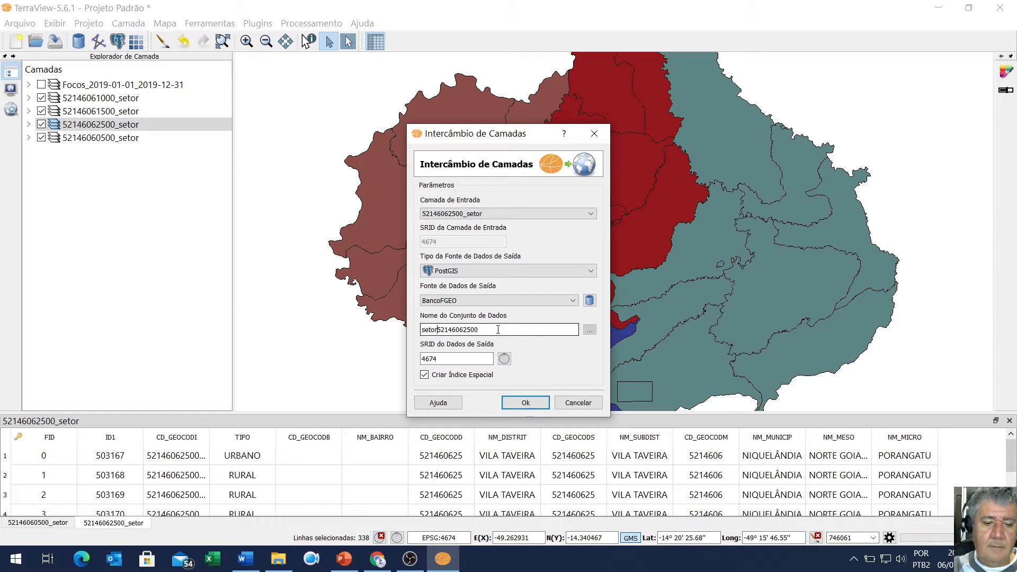
pyautogui.click(513, 402)
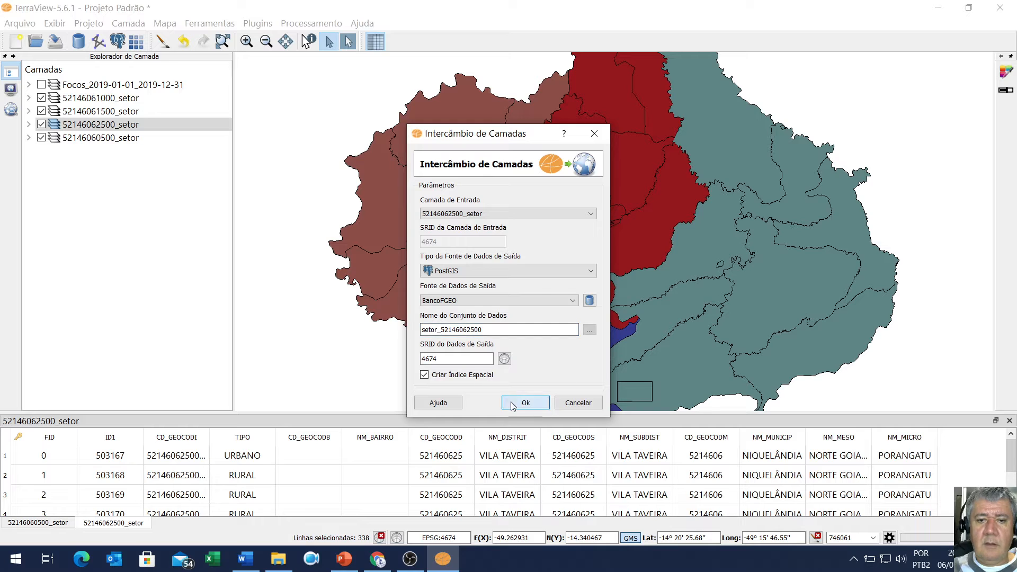
pyautogui.click(566, 295)
pyautogui.click(91, 137)
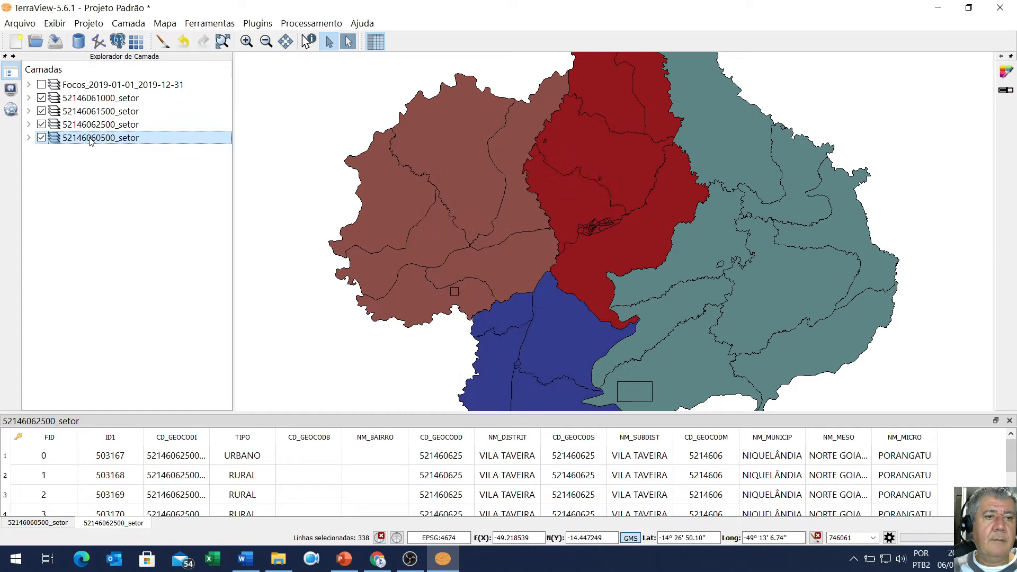
pyautogui.rightClick(92, 138)
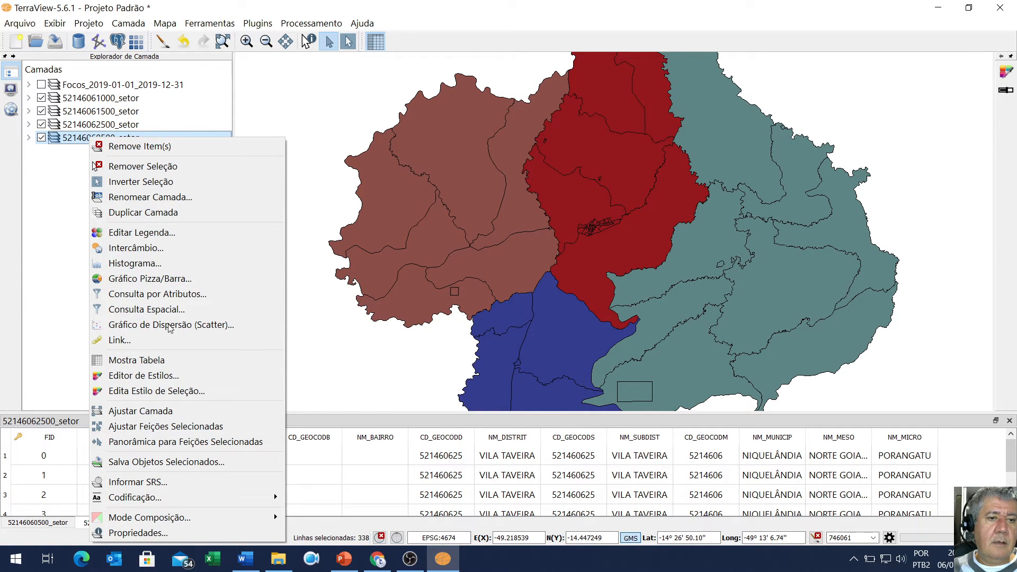
pyautogui.click(151, 197)
pyautogui.hotkey('ctrl', 'c')
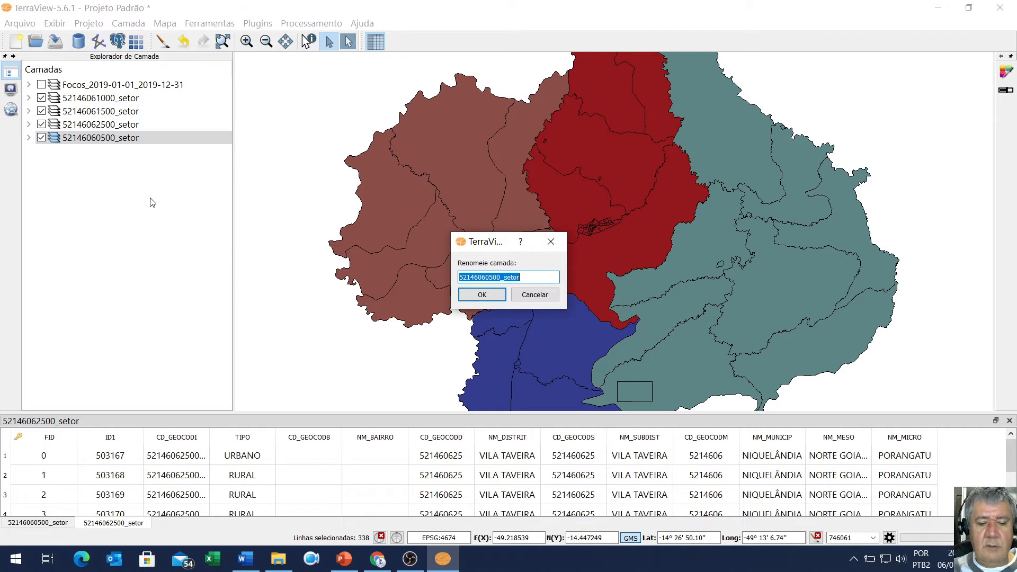
pyautogui.click(539, 297)
pyautogui.rightClick(104, 140)
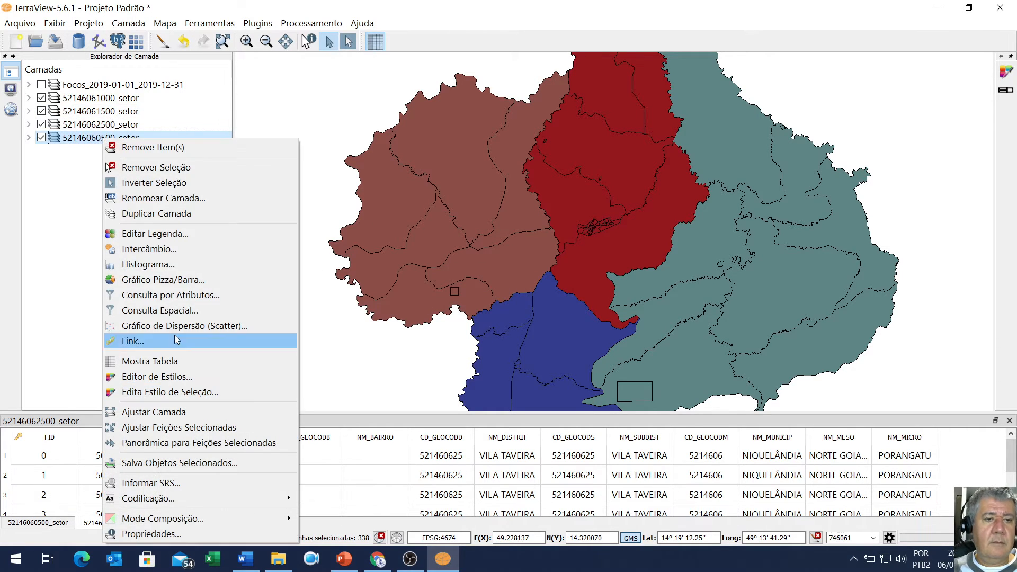
pyautogui.click(149, 249)
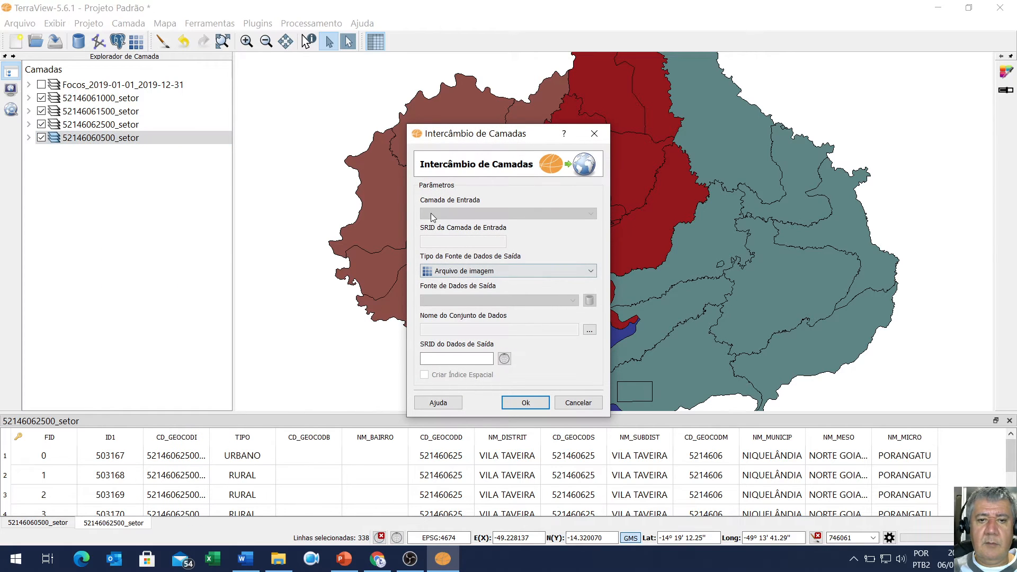
pyautogui.click(455, 270)
pyautogui.click(474, 315)
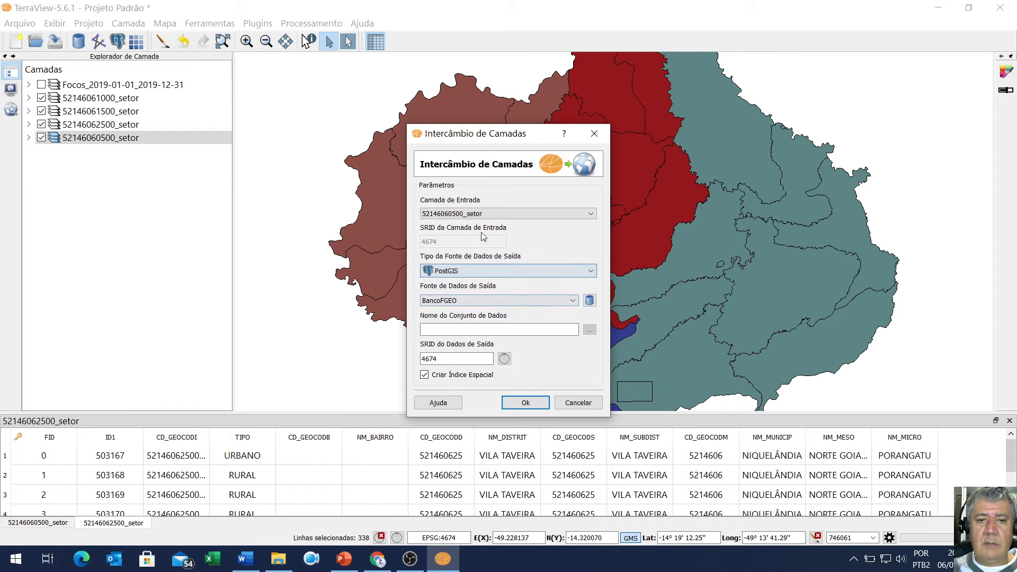
pyautogui.click(450, 213)
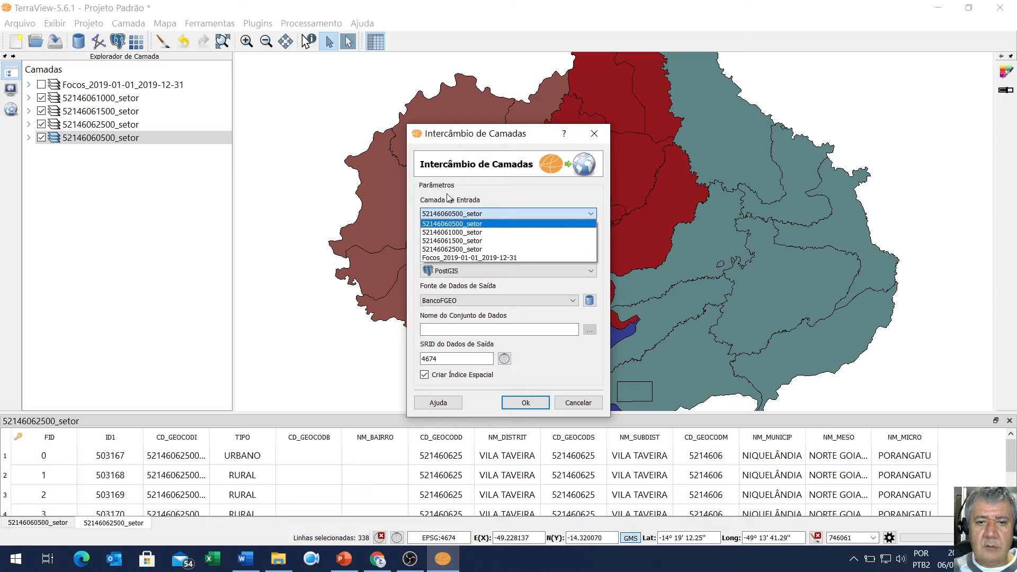
pyautogui.click(507, 192)
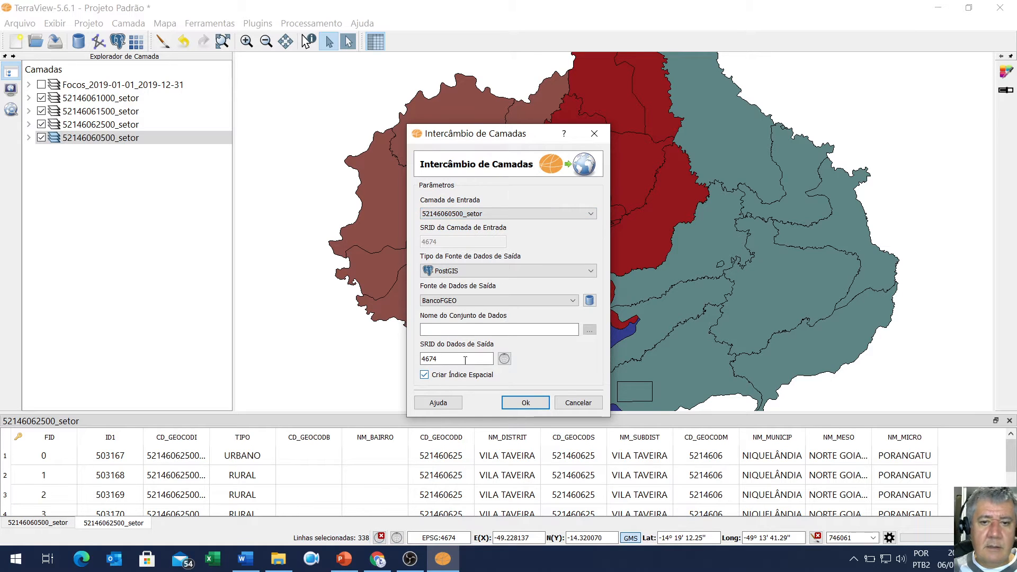
pyautogui.click(466, 326)
pyautogui.hotkey('ctrl', 'v')
pyautogui.press('BackSpace')
pyautogui.press('BackSpace')
pyautogui.press('BackSpace')
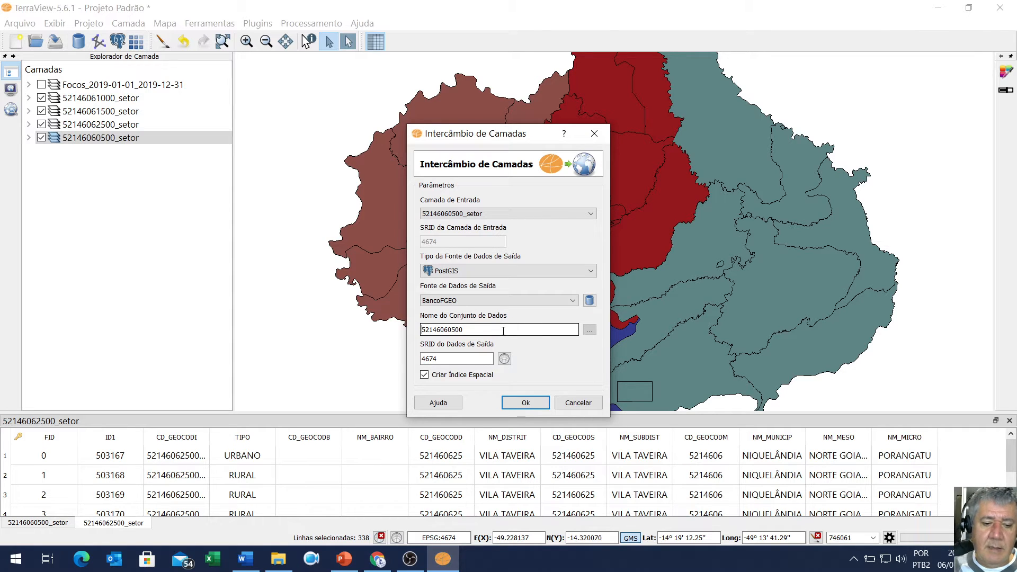
pyautogui.write('setor_')
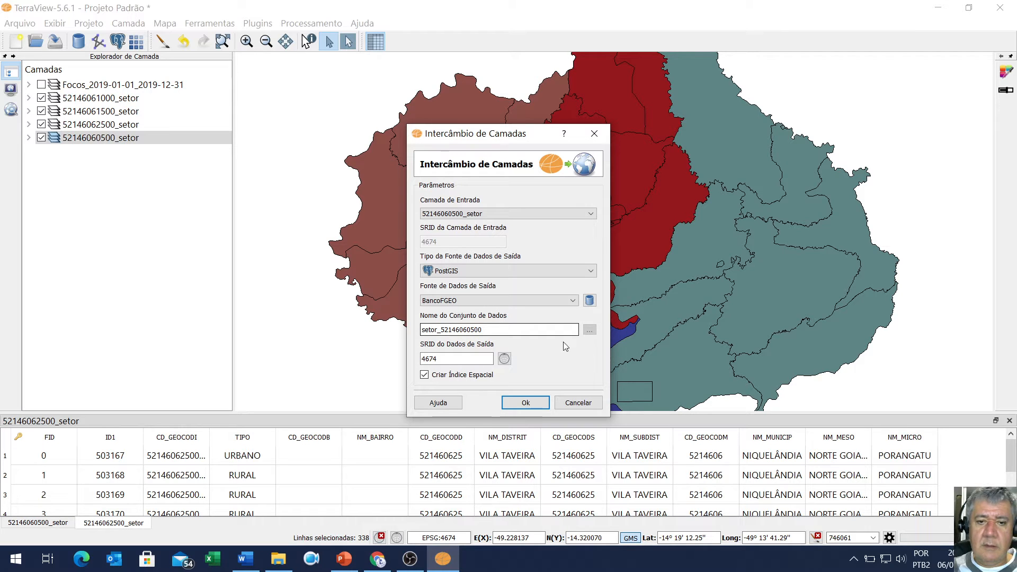
pyautogui.click(526, 404)
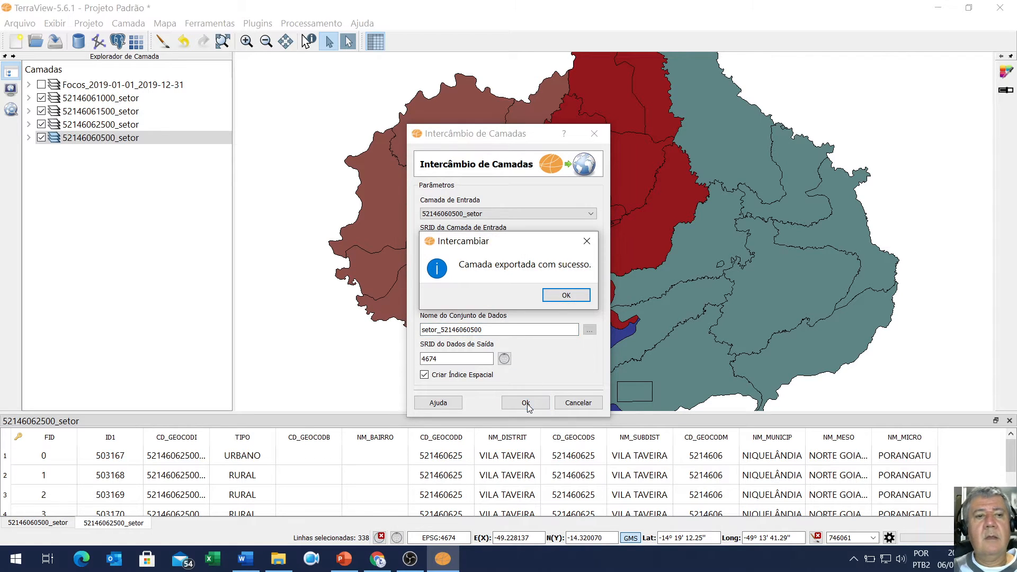
pyautogui.click(559, 295)
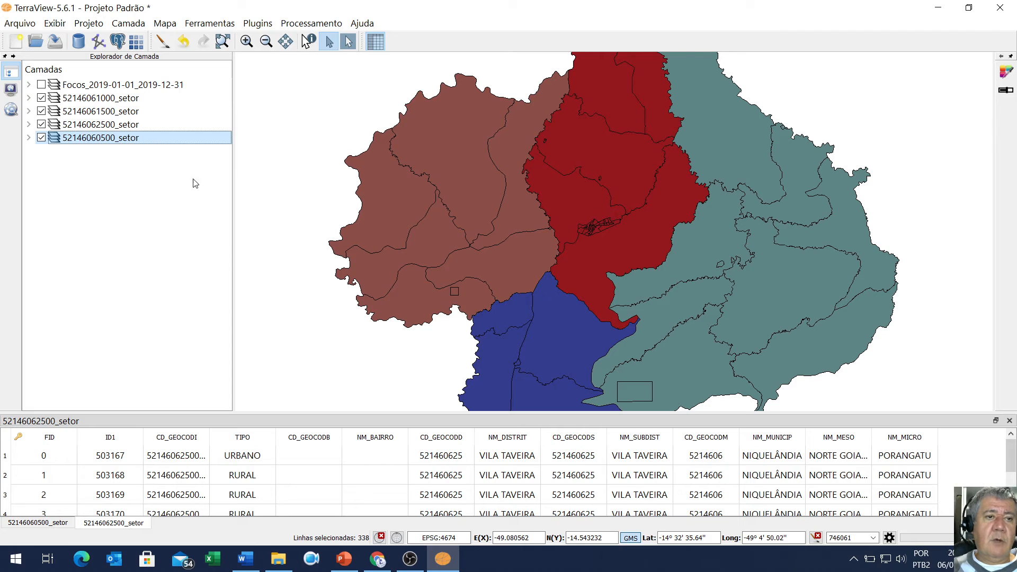
# - Start a new empty project in place of the one holding the shapefile layers
pyautogui.moveTo(157, 202); pyautogui.dragTo(110, 85)
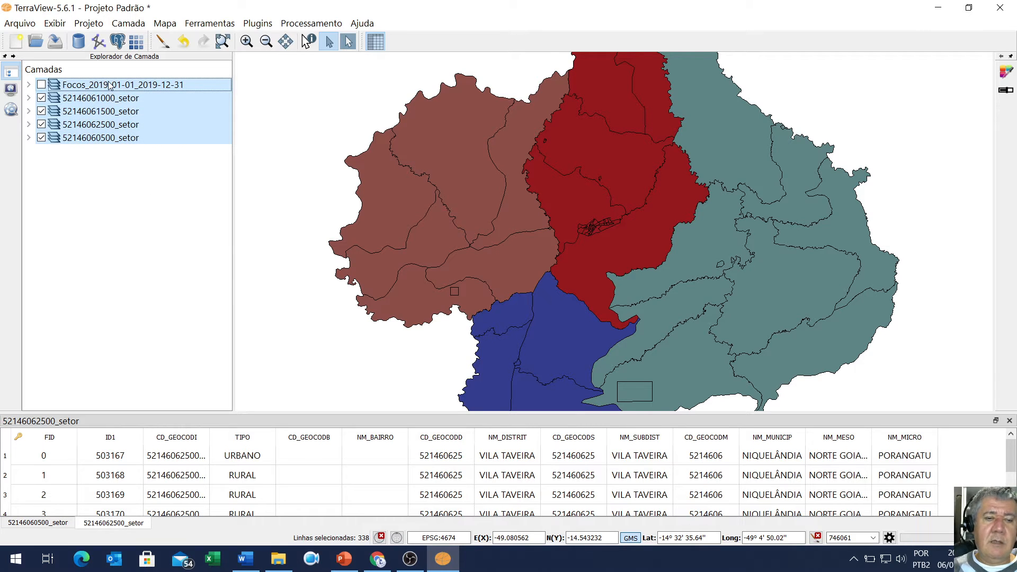
pyautogui.click(13, 41)
pyautogui.click(549, 300)
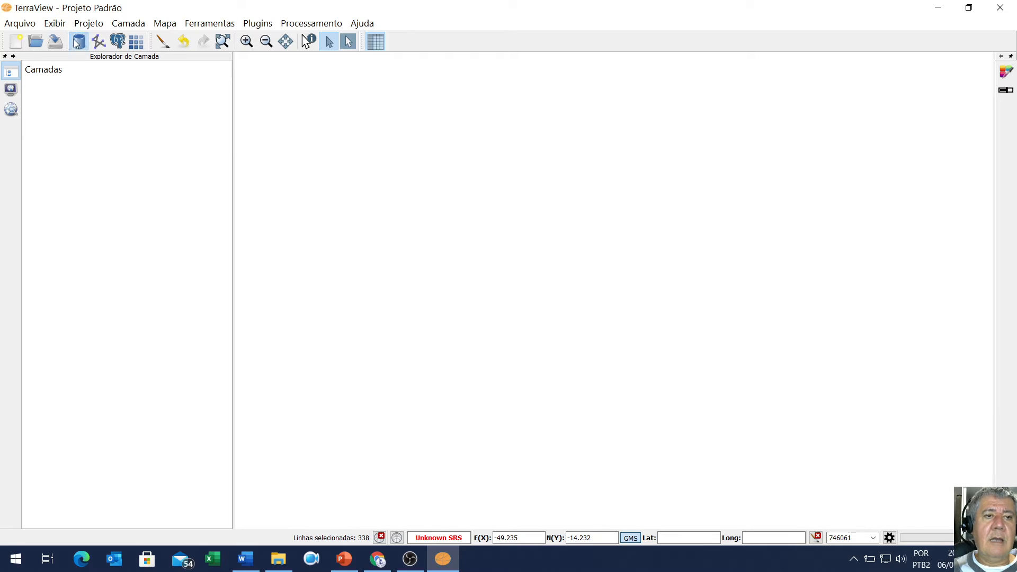
# - Add the public.focos_inpe_niquelandia layer from the BancoFGEO PostGIS source, filtering the datasets by "fo"
pyautogui.click(78, 42)
pyautogui.doubleClick(461, 208)
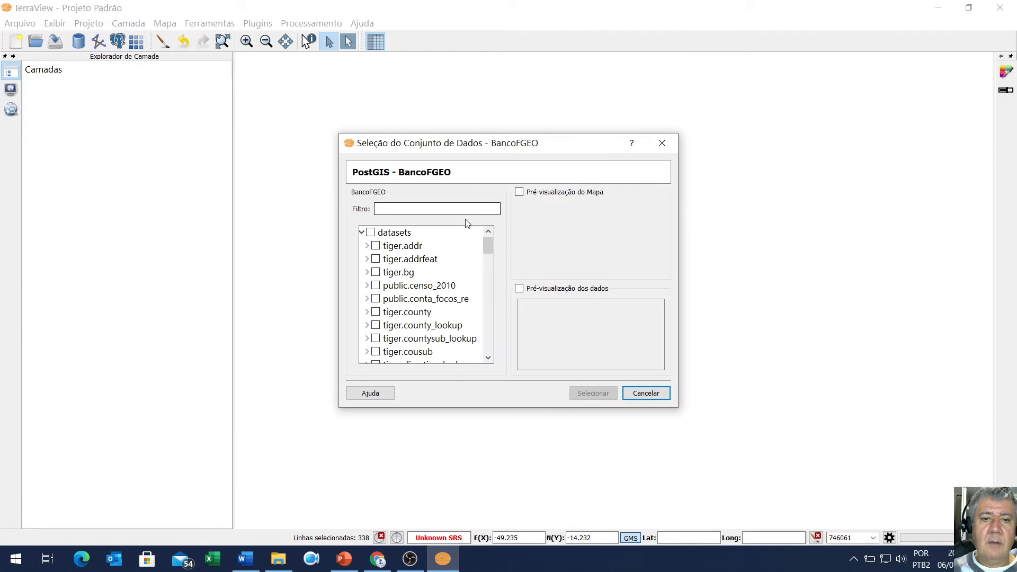
pyautogui.click(400, 208)
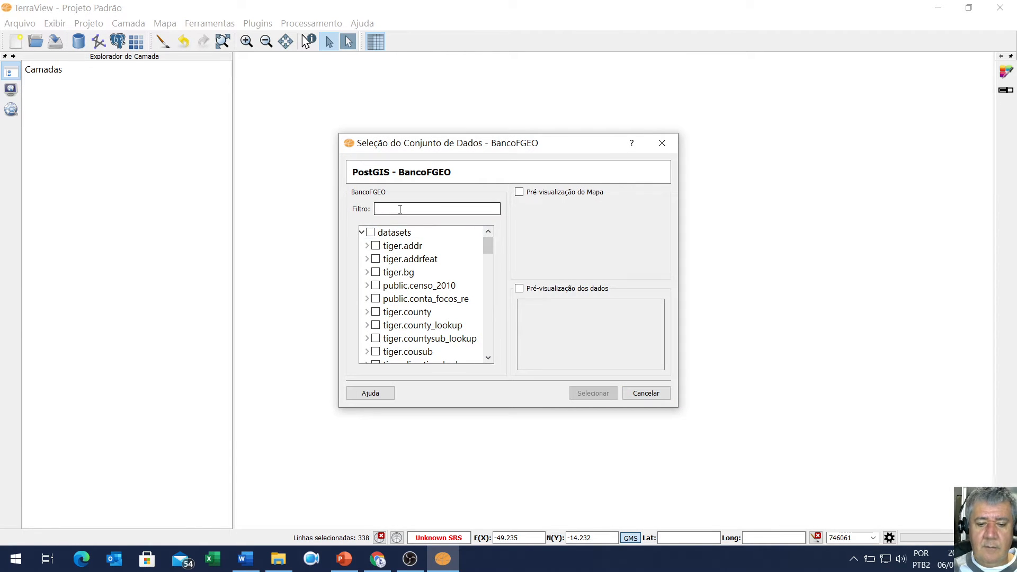
pyautogui.write('fo')
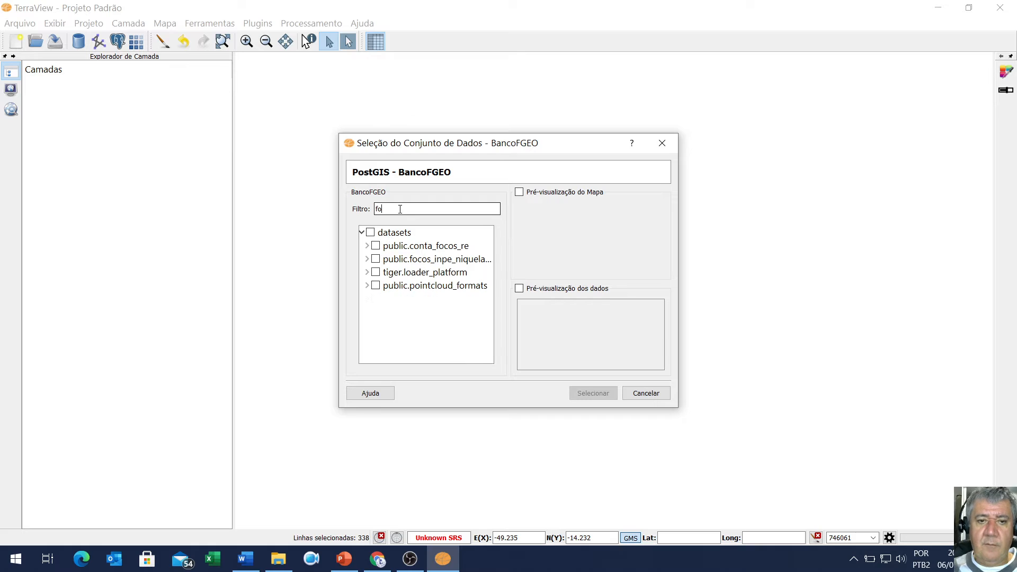
pyautogui.click(459, 261)
pyautogui.click(375, 259)
pyautogui.click(591, 393)
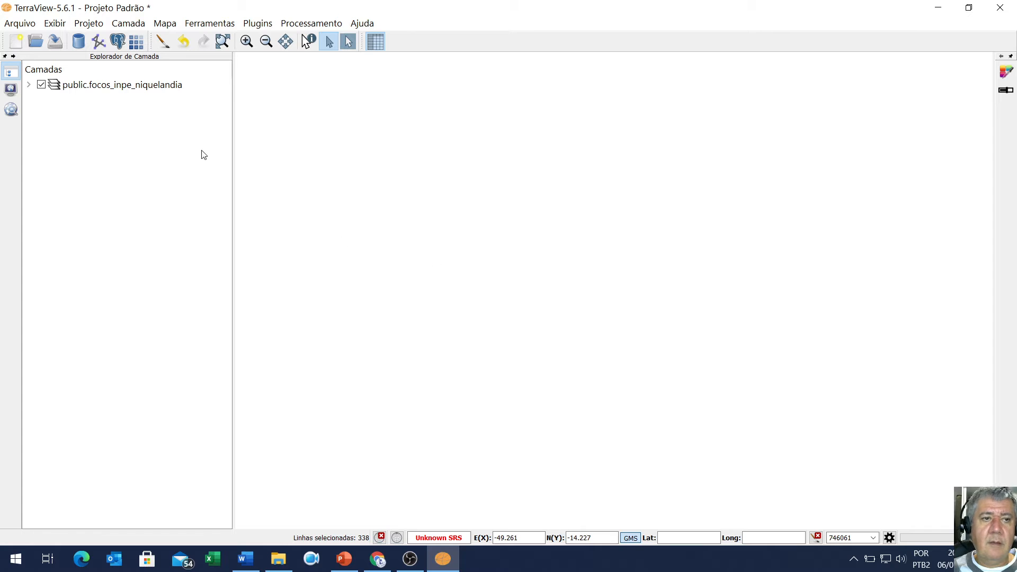
pyautogui.click(79, 42)
pyautogui.doubleClick(469, 206)
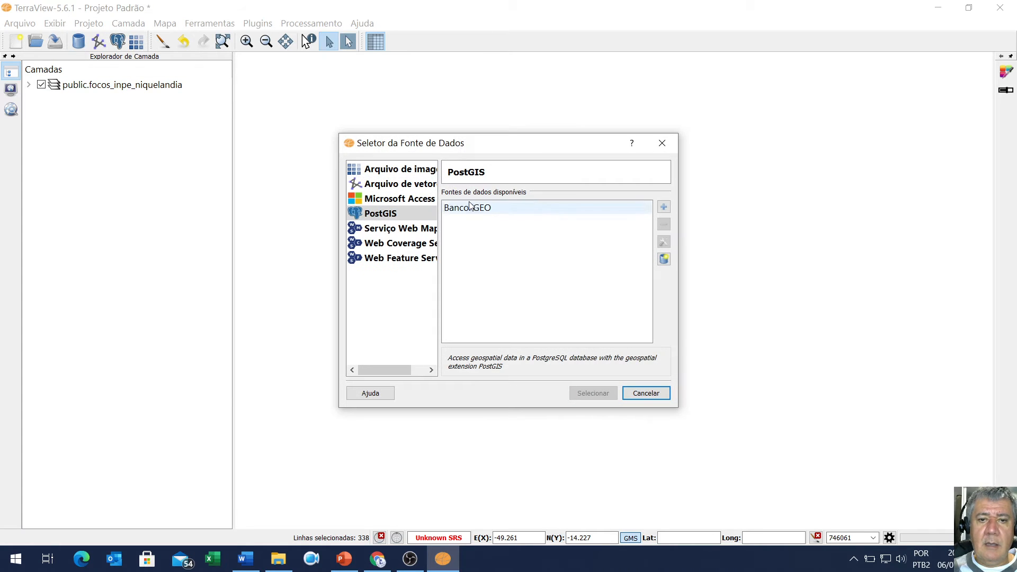
pyautogui.click(393, 208)
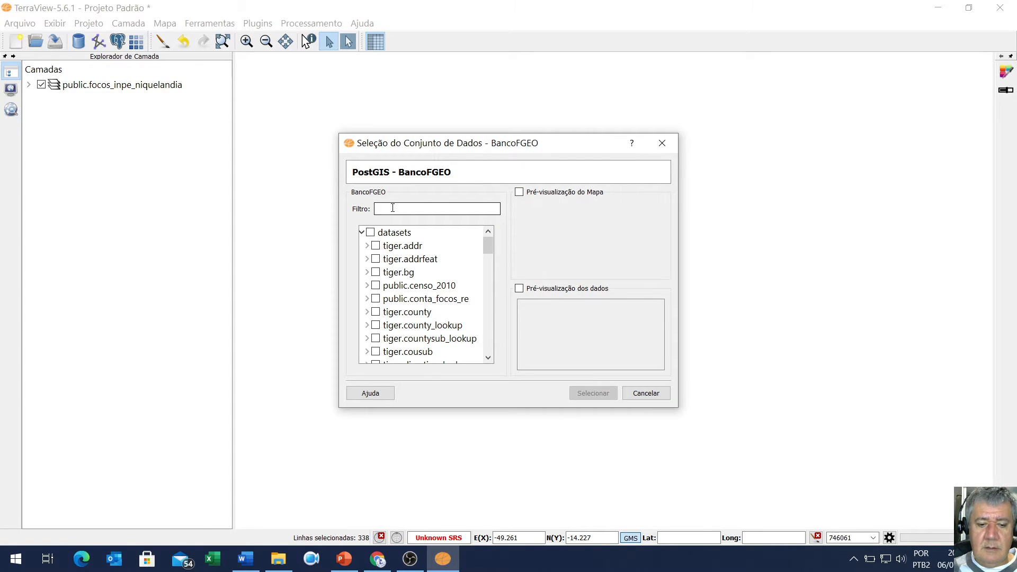
pyautogui.write('set')
pyautogui.click(376, 312)
pyautogui.click(376, 298)
pyautogui.click(375, 272)
pyautogui.click(592, 393)
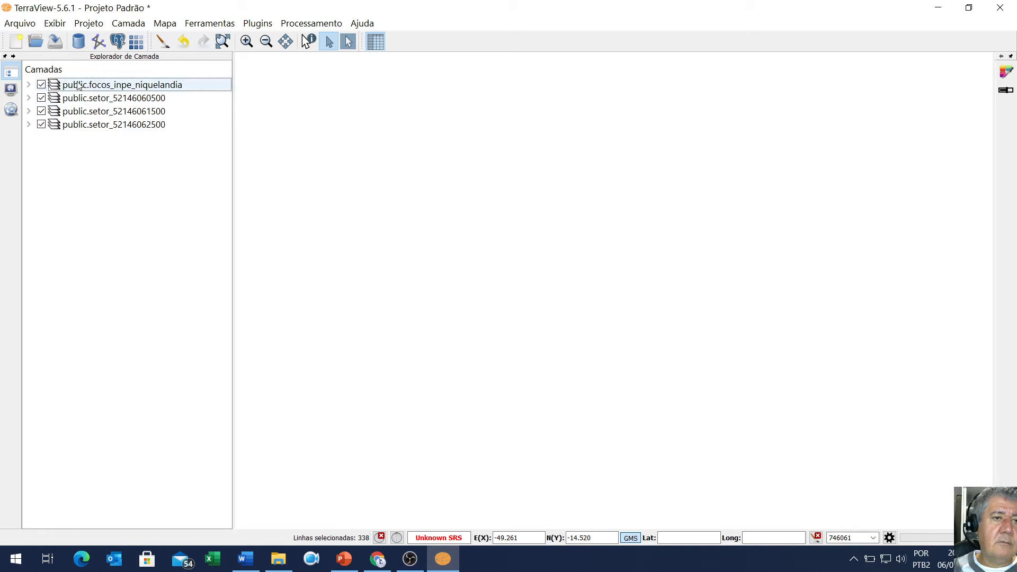
pyautogui.click(78, 42)
pyautogui.doubleClick(465, 216)
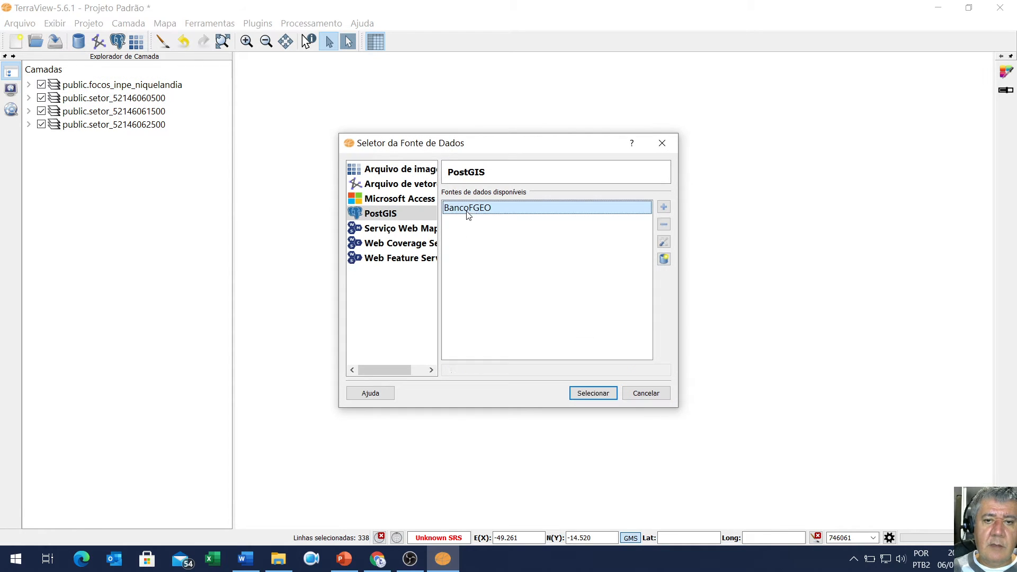
pyautogui.click(422, 211)
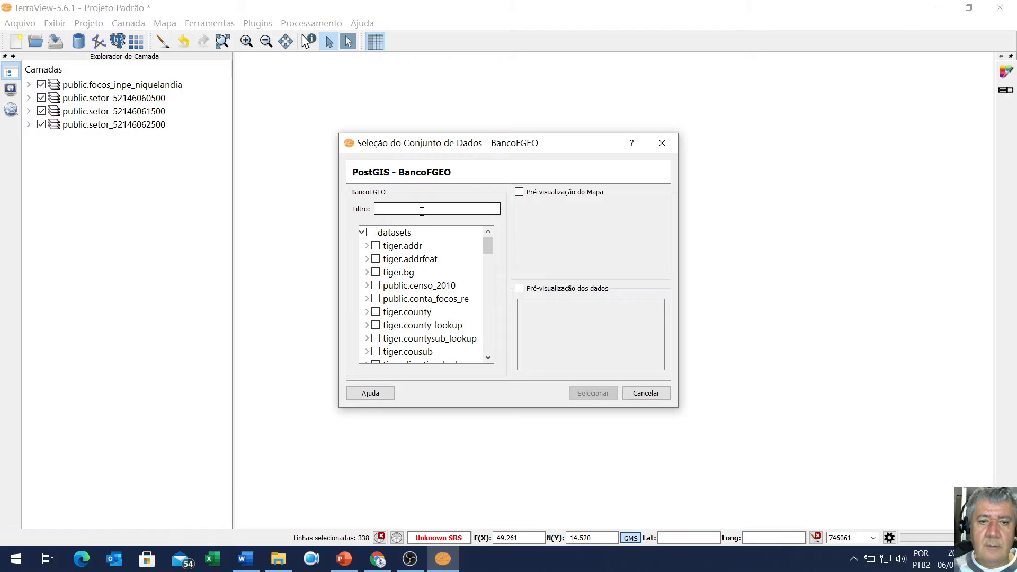
pyautogui.write('set')
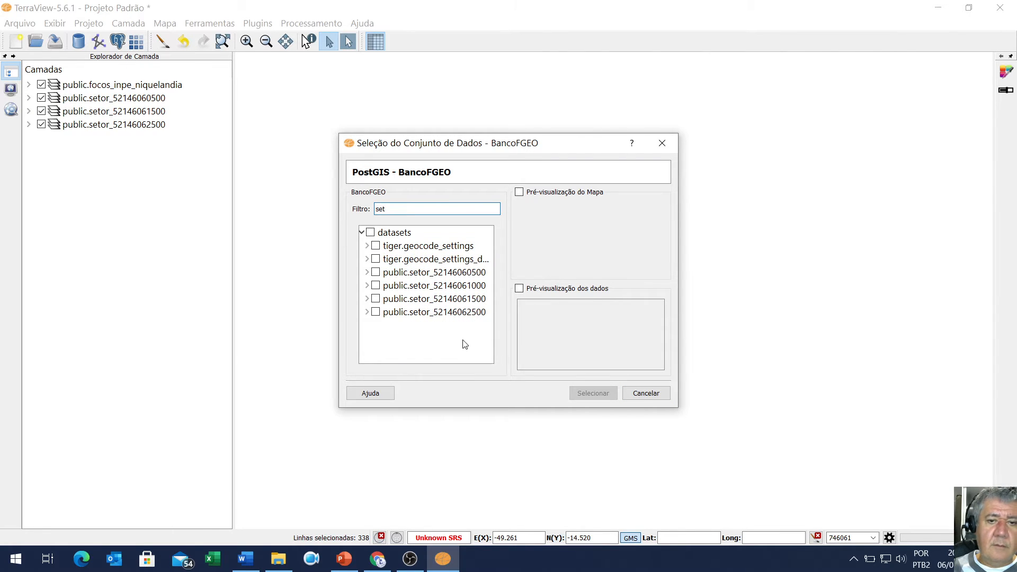
pyautogui.click(466, 288)
pyautogui.click(375, 285)
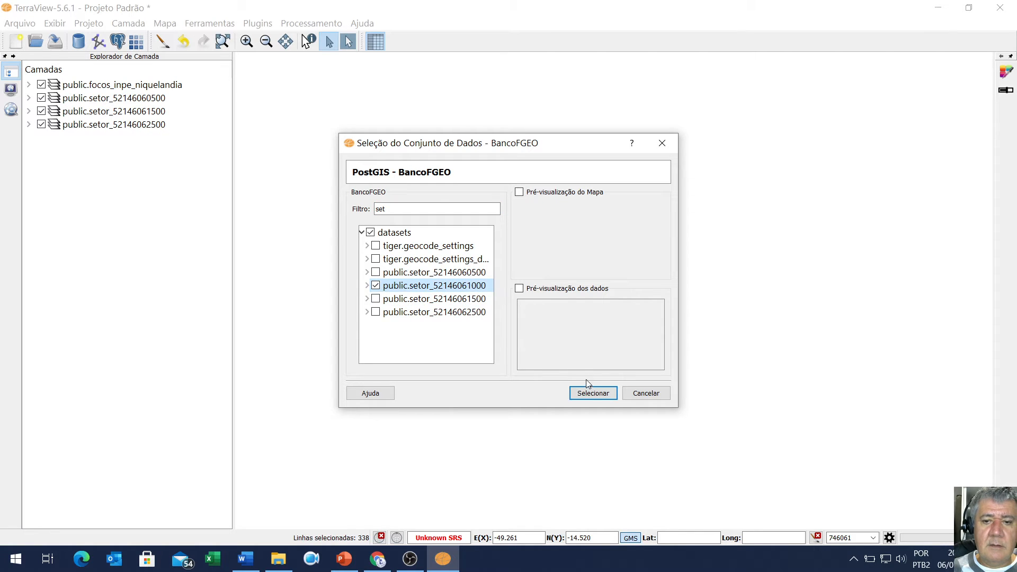
pyautogui.click(591, 394)
pyautogui.click(222, 43)
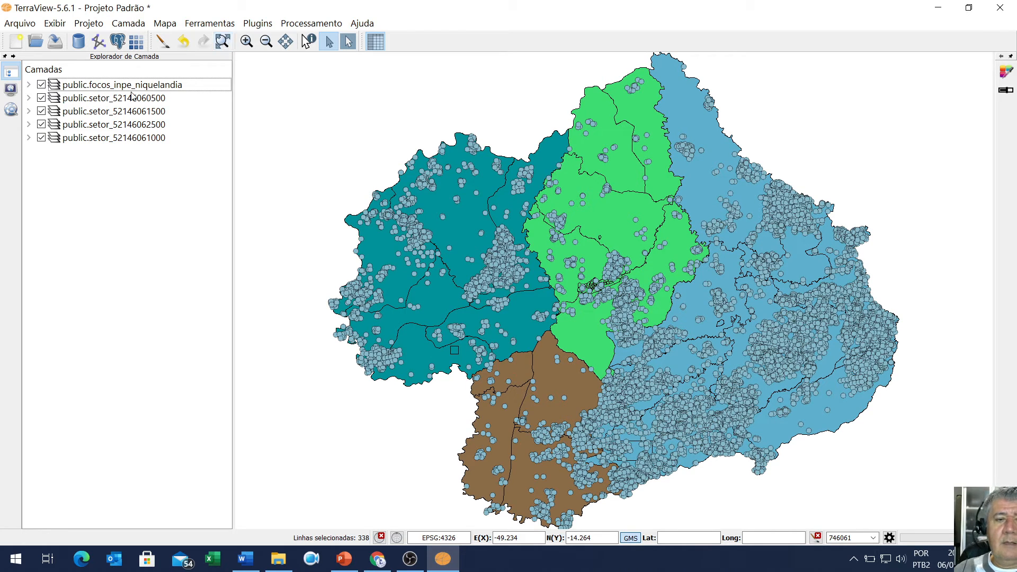
# - Hide the four sector layers so only the fire spots layer is drawn
pyautogui.click(41, 138)
pyautogui.click(41, 125)
pyautogui.click(42, 112)
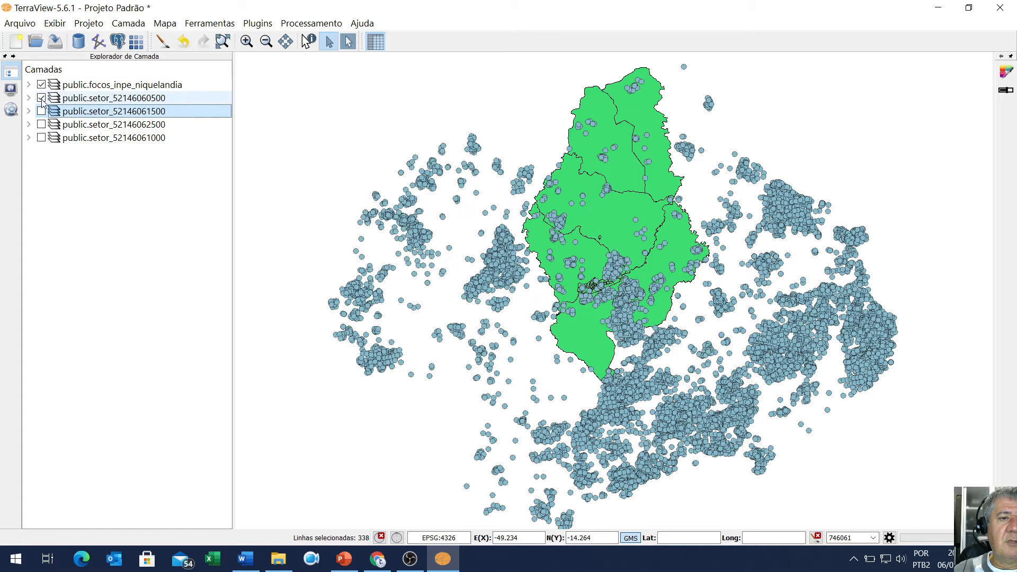
pyautogui.click(42, 98)
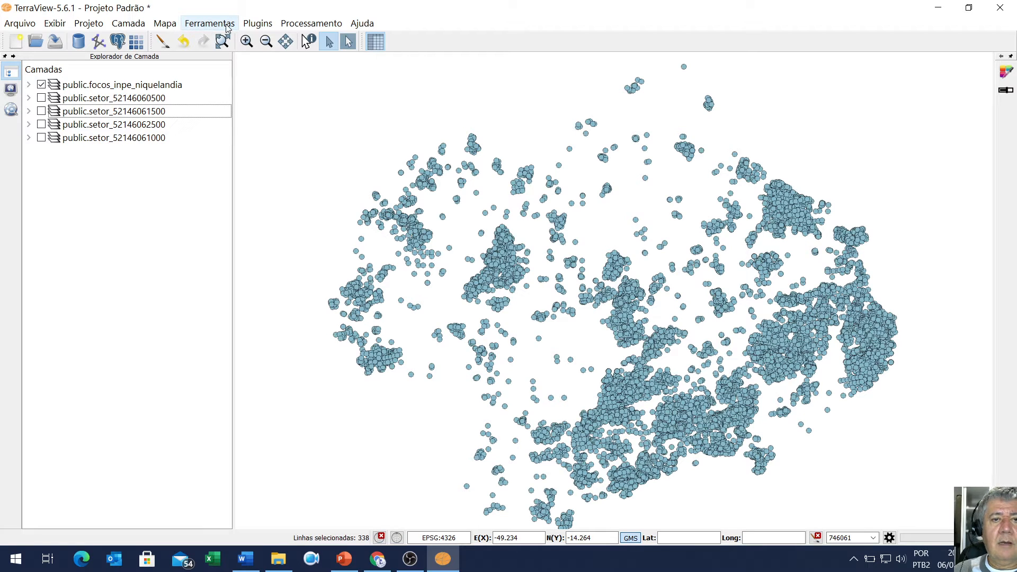
# - Open the vector merge operation (Mesclar) and enlarge its dialog to show more attribute rows
pyautogui.click(303, 27)
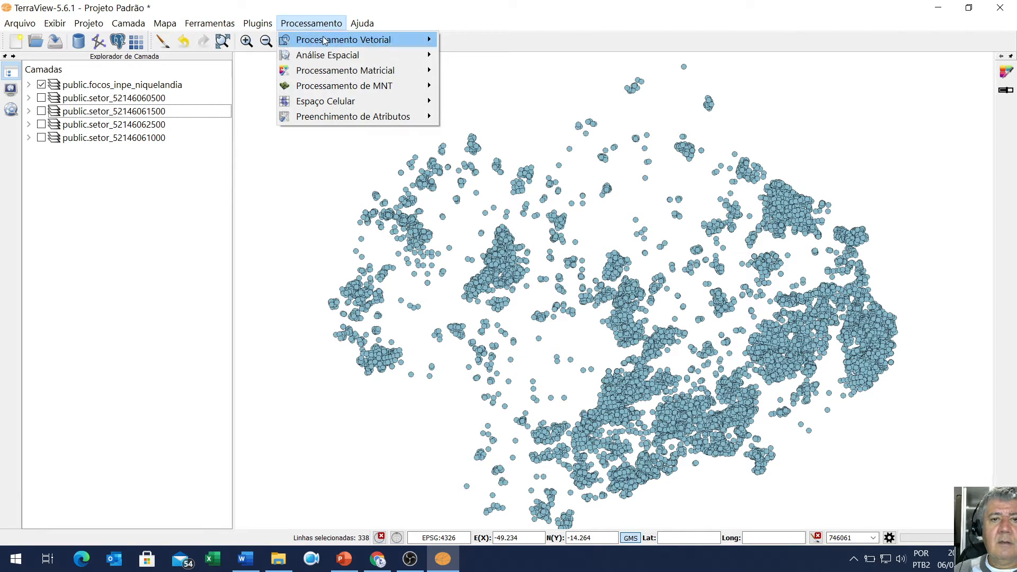
pyautogui.moveTo(325, 42)
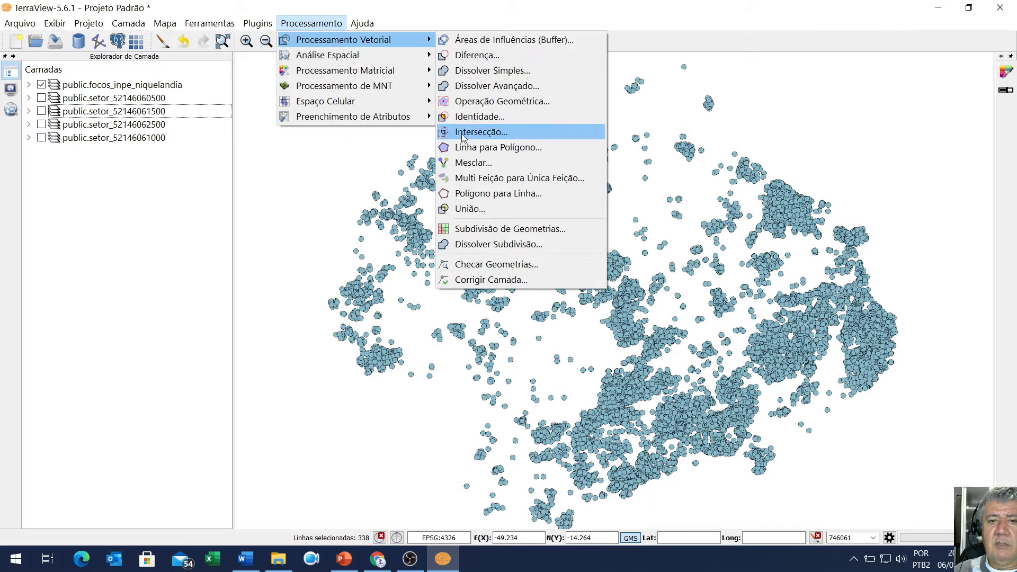
pyautogui.click(468, 164)
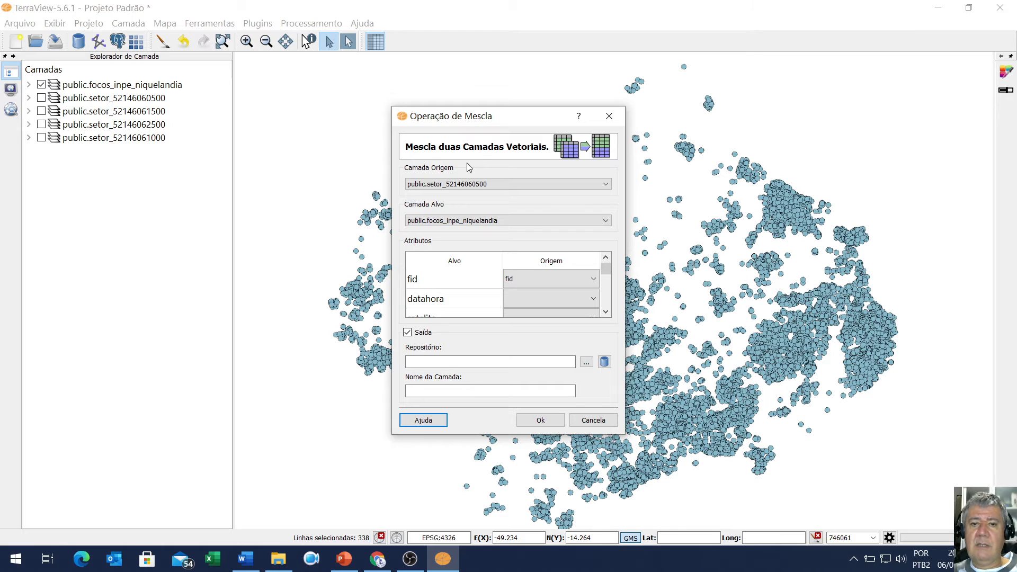
pyautogui.moveTo(526, 120); pyautogui.dragTo(473, 77)
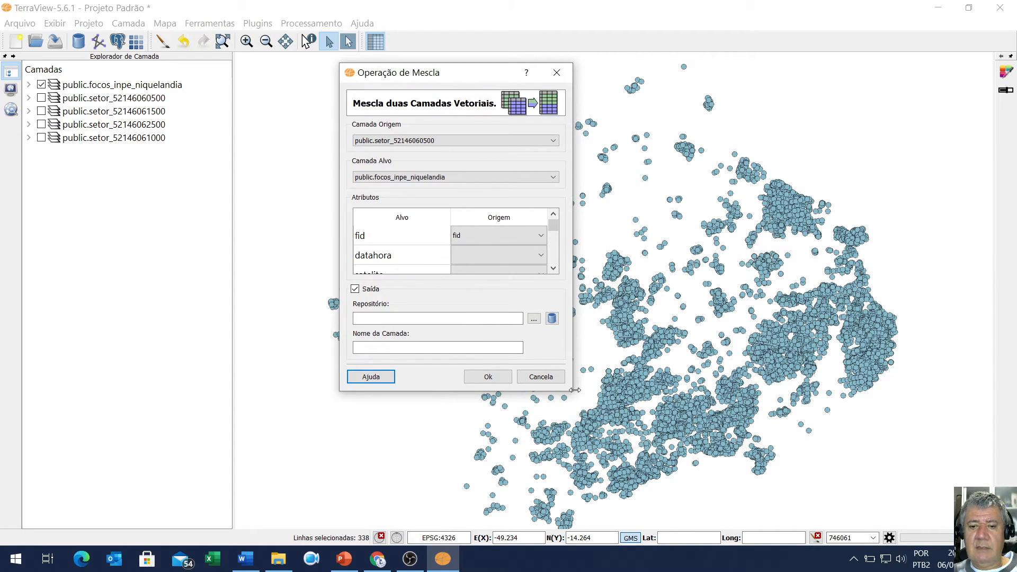
pyautogui.moveTo(571, 392); pyautogui.dragTo(638, 433)
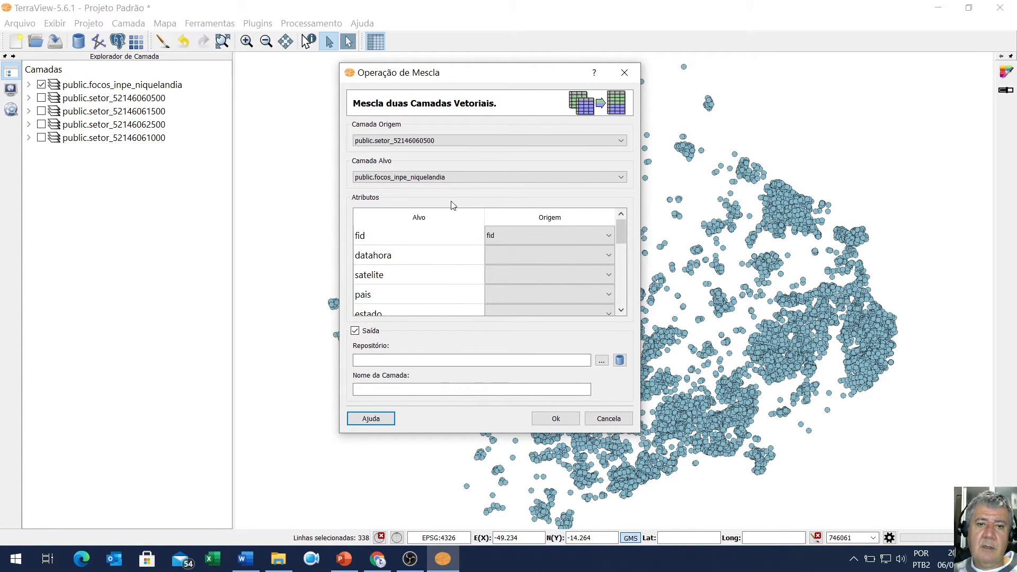
pyautogui.click(425, 180)
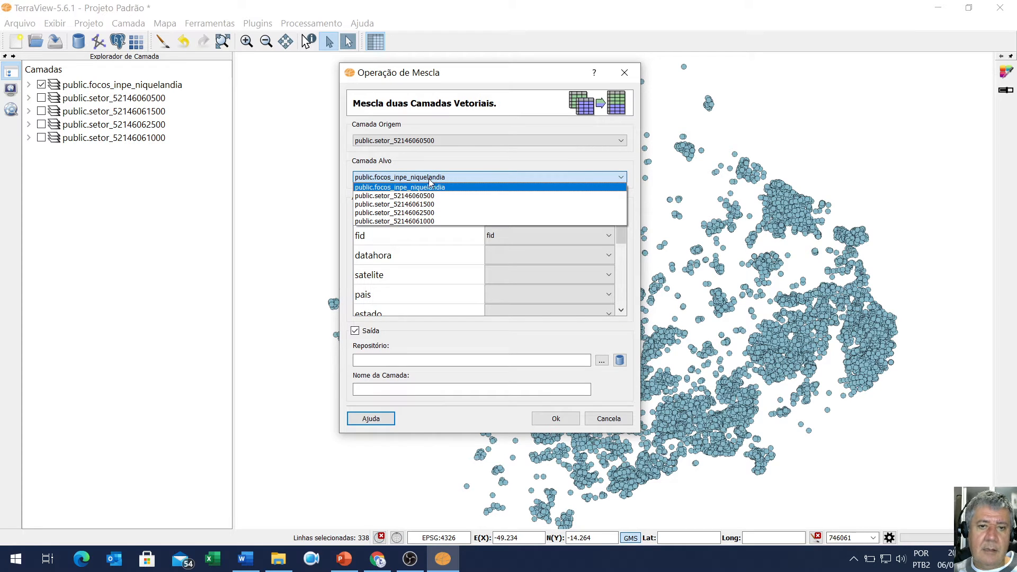
pyautogui.click(433, 205)
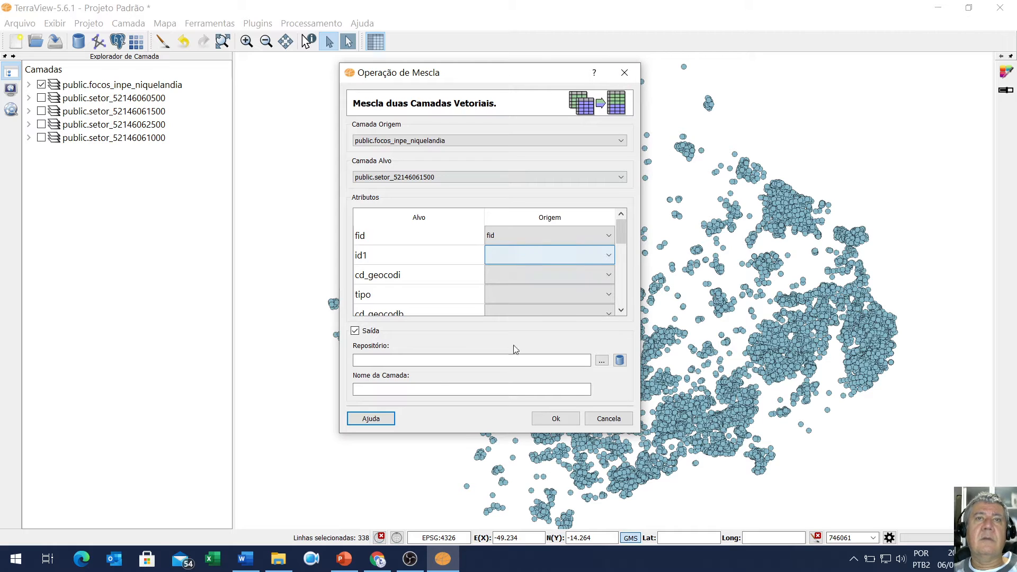
pyautogui.click(426, 142)
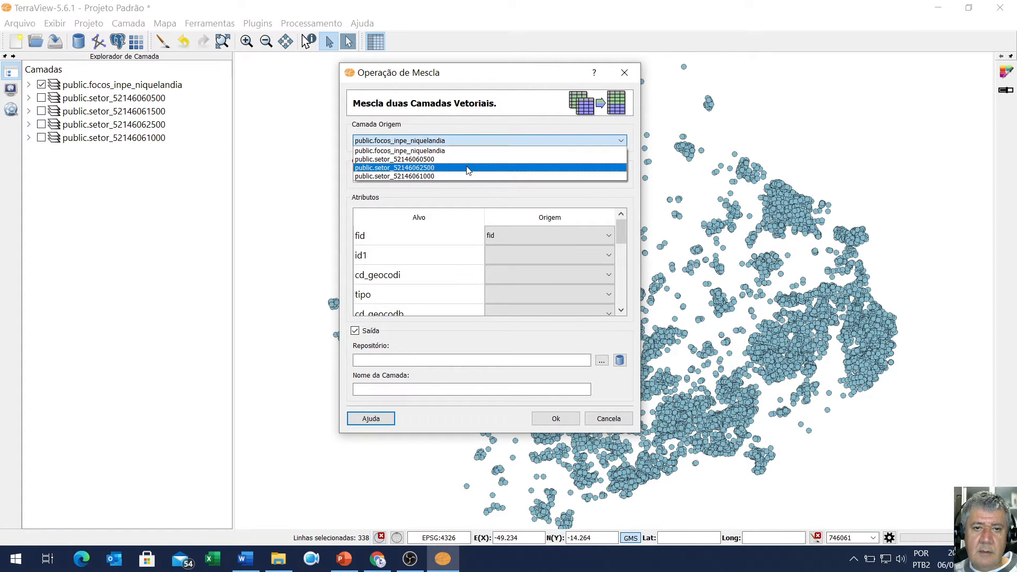
pyautogui.click(465, 137)
pyautogui.click(446, 177)
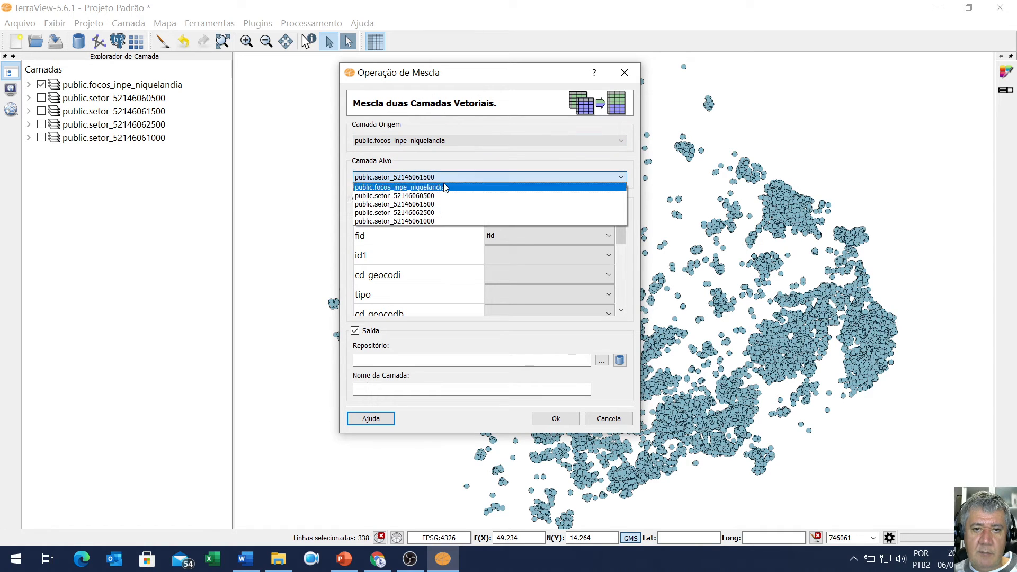
pyautogui.press('Up')
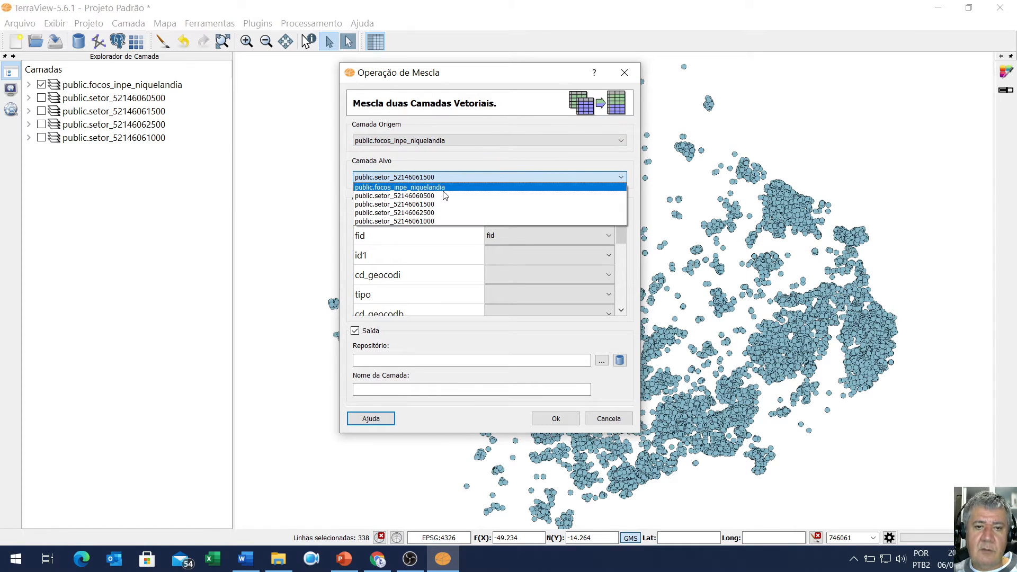
pyautogui.press('Down')
pyautogui.press('Down')
pyautogui.press('Down')
pyautogui.press('Down')
pyautogui.press('Return')
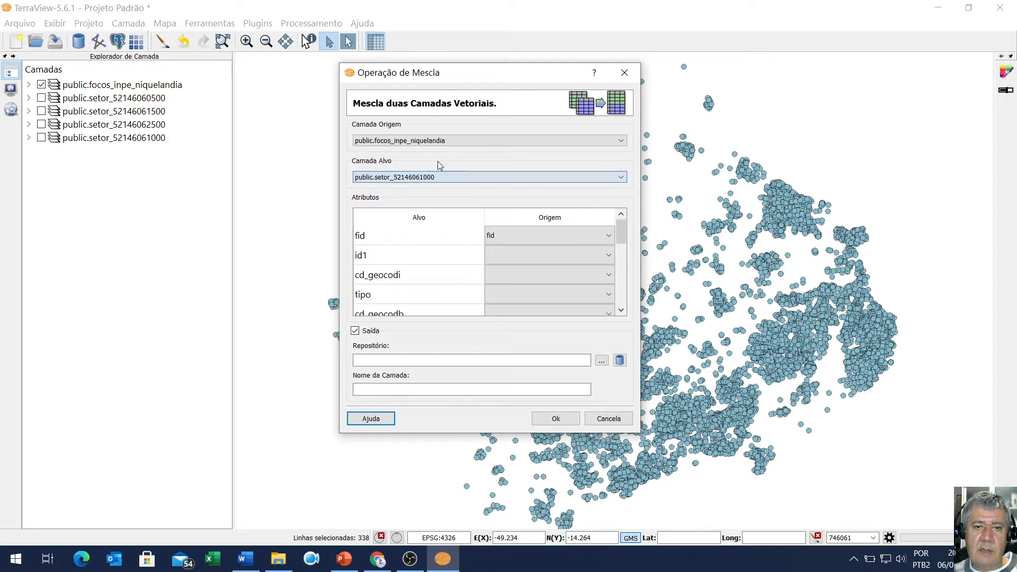
pyautogui.click(437, 143)
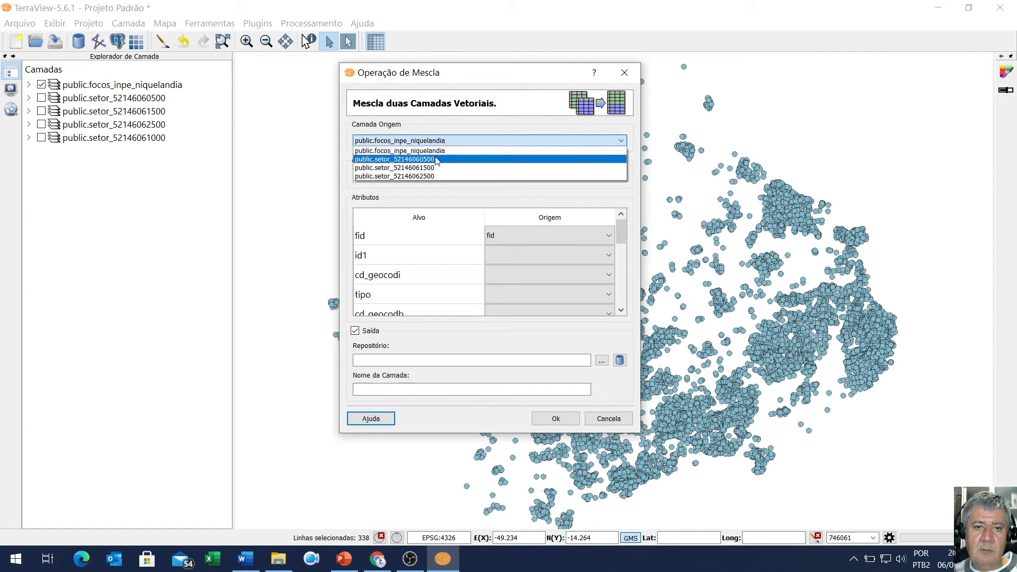
pyautogui.click(437, 159)
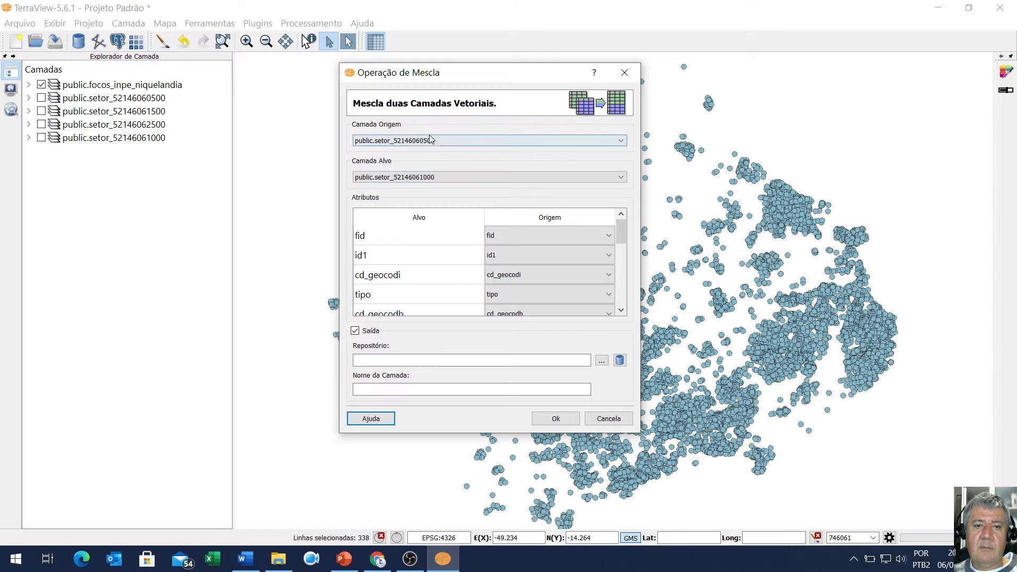
# - Check the attribute matching between both sector layers and set the merge's output repository to the BancoFGEO PostGIS source
pyautogui.click(424, 240)
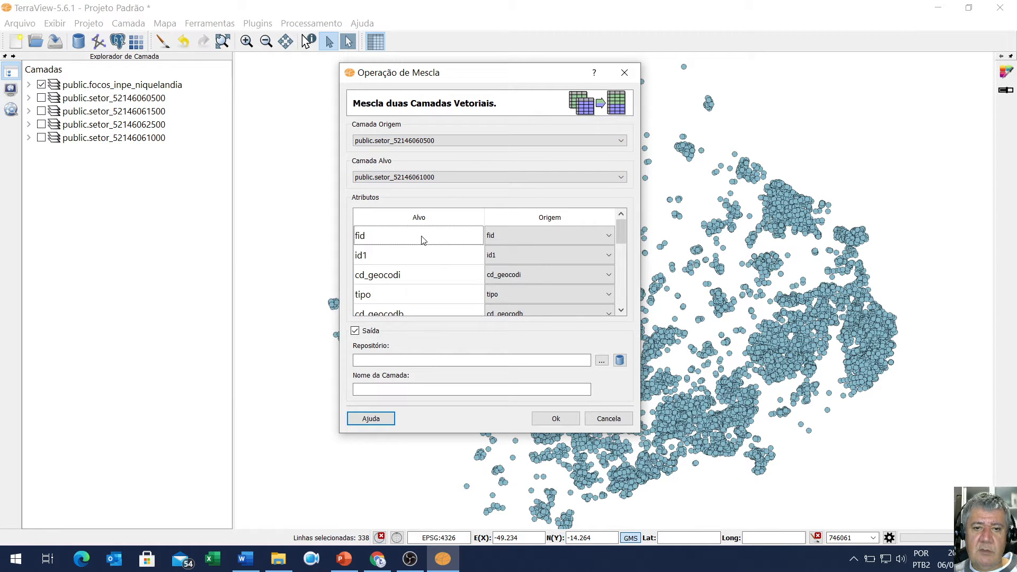
pyautogui.click(490, 235)
pyautogui.click(451, 254)
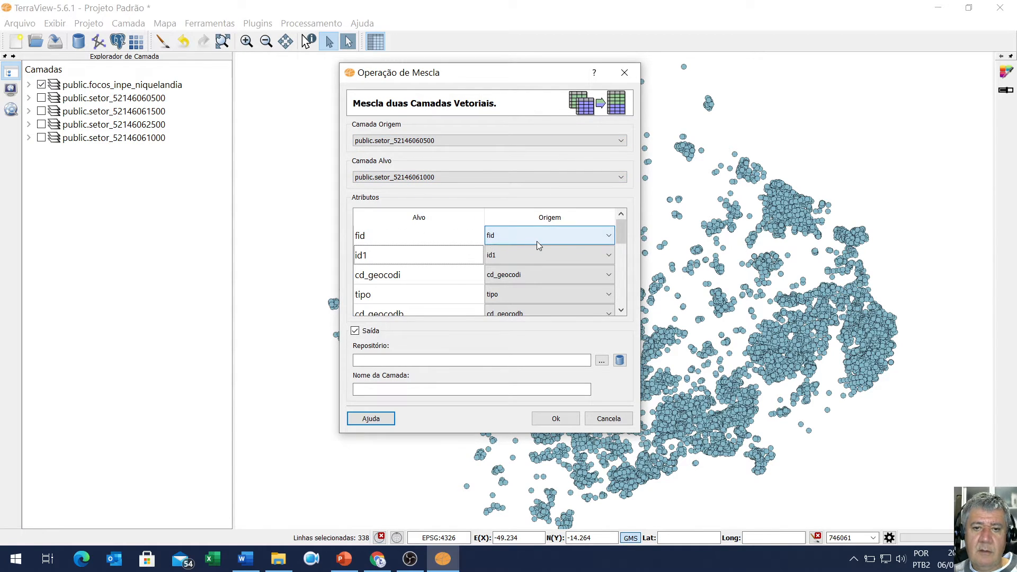
pyautogui.moveTo(621, 231); pyautogui.dragTo(622, 310)
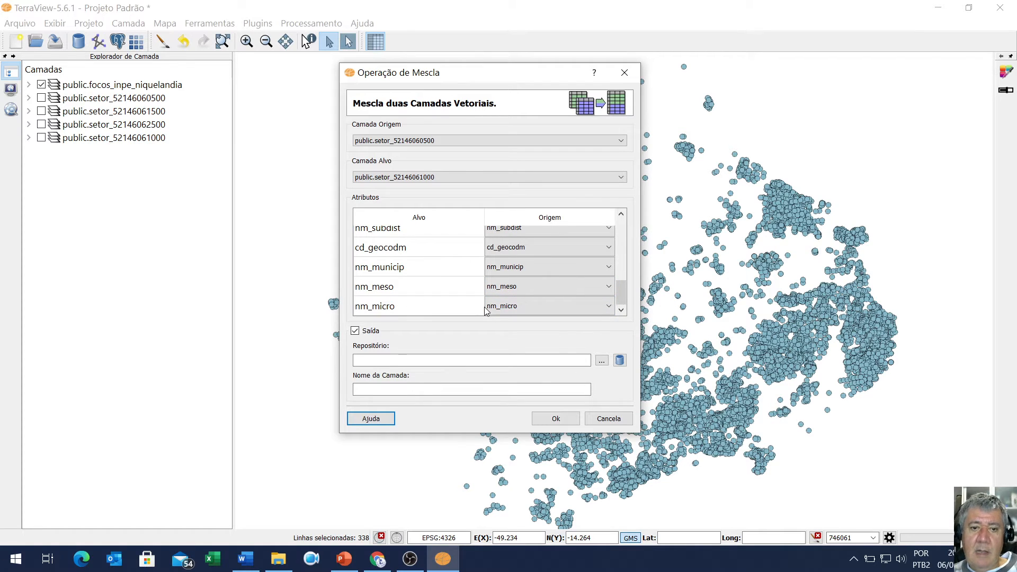
pyautogui.click(355, 331)
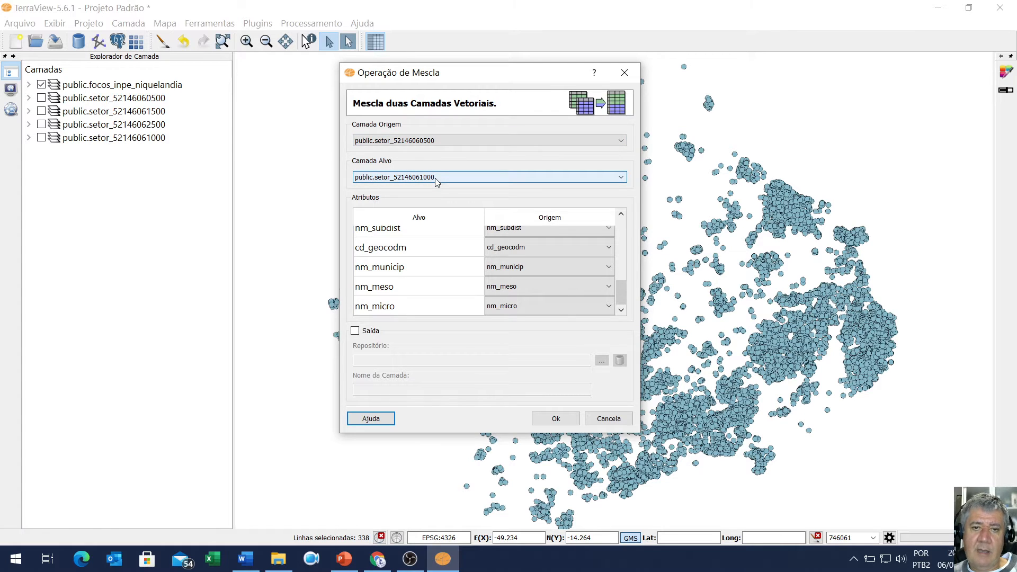
pyautogui.click(355, 332)
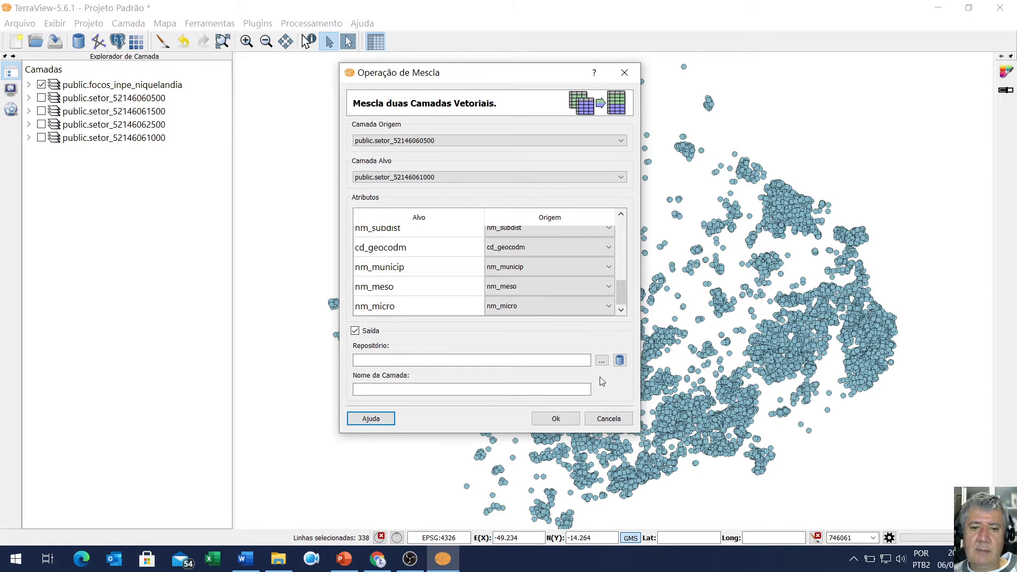
pyautogui.click(620, 361)
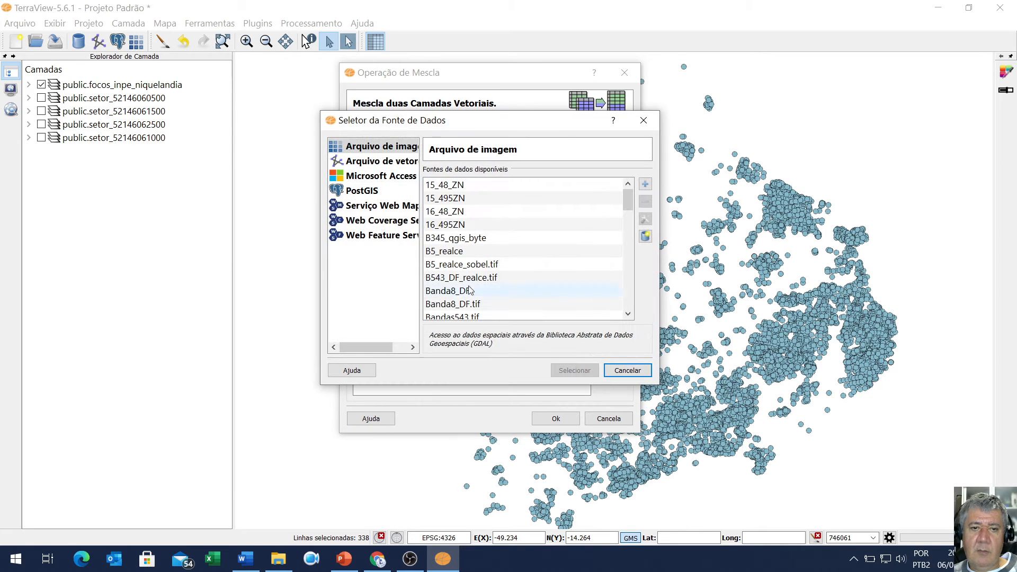
pyautogui.click(370, 190)
pyautogui.doubleClick(444, 186)
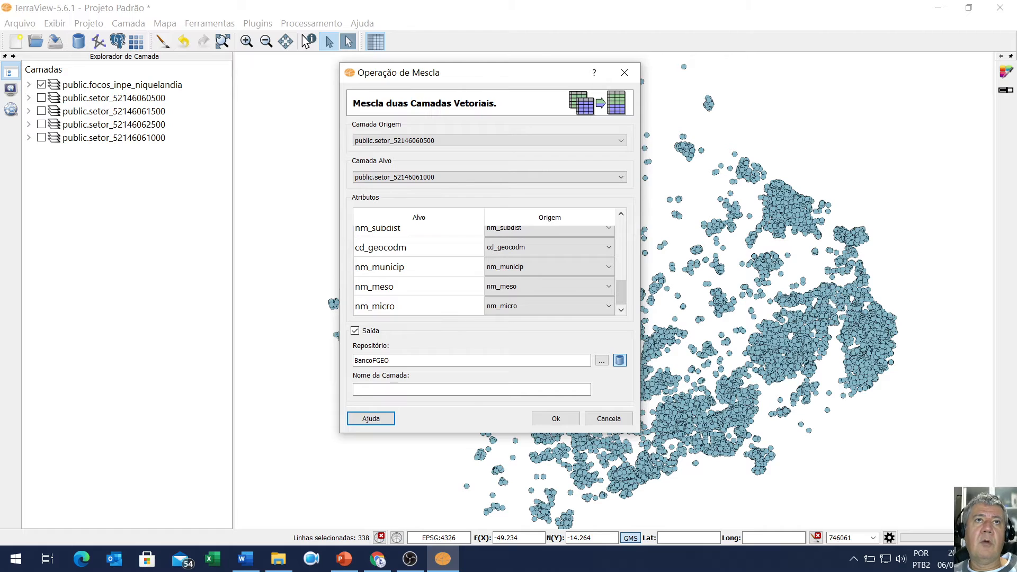
# - Name the merge output layer setores_5_10, run the merge and add the resulting layer to the project
pyautogui.hotkey('alt', 'Tab')
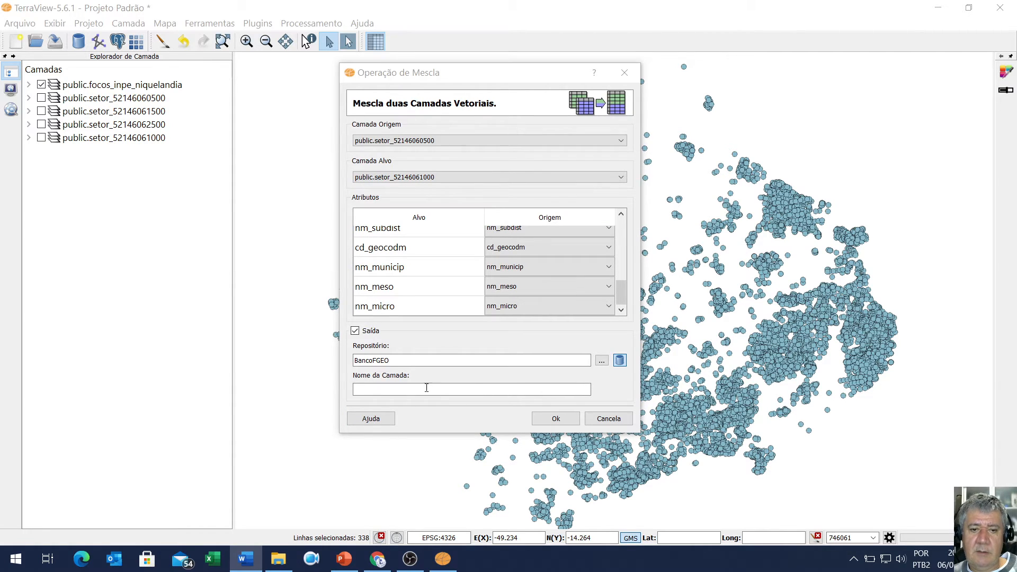
pyautogui.click(378, 394)
pyautogui.write('setores_5_10')
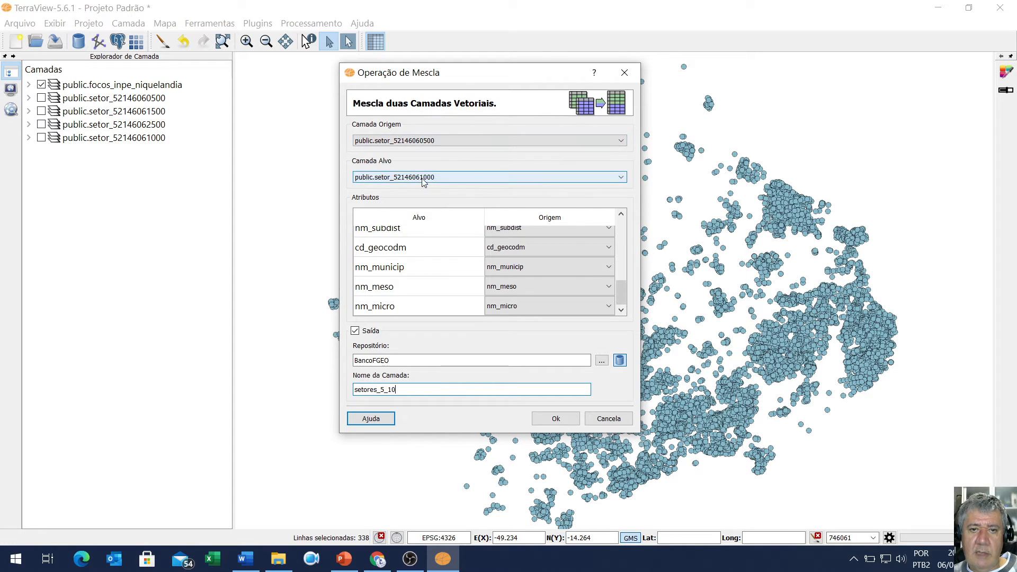
pyautogui.click(552, 420)
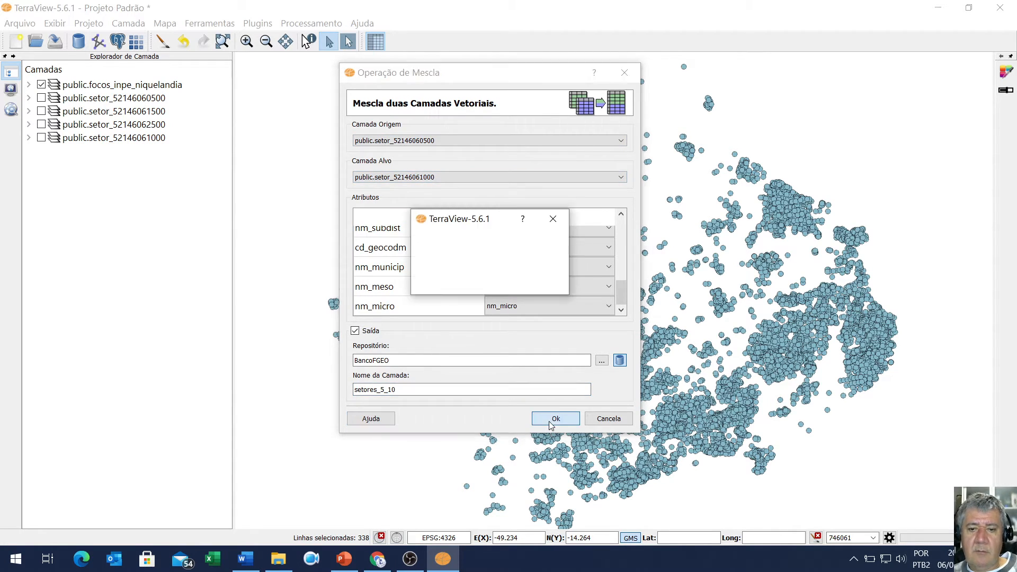
pyautogui.click(555, 291)
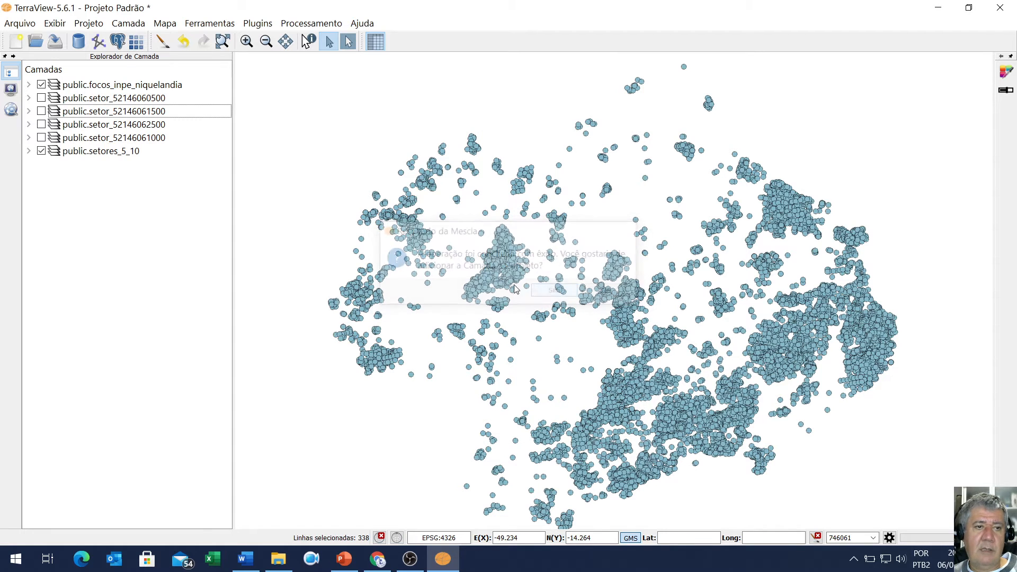
pyautogui.click(41, 85)
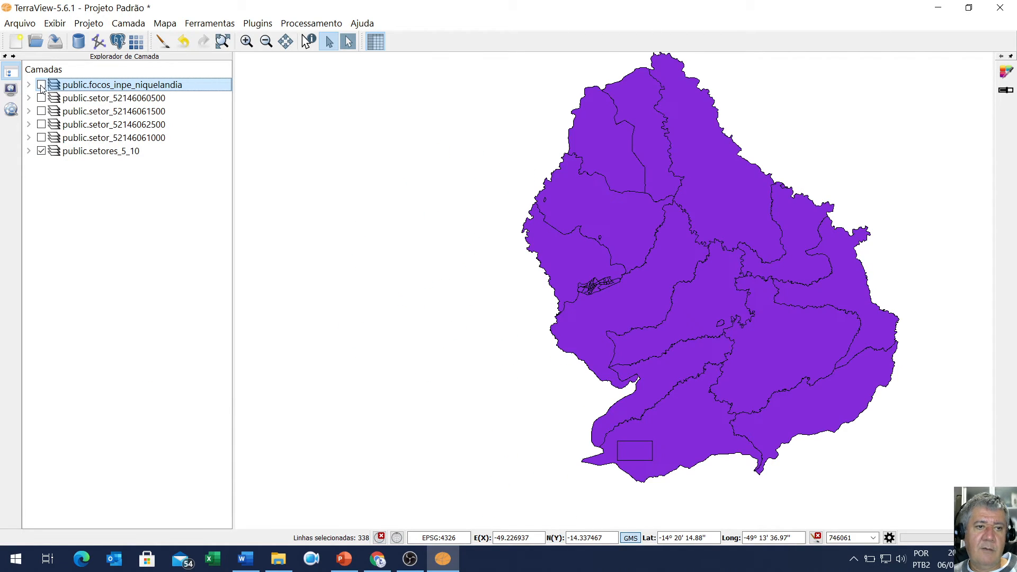
pyautogui.click(77, 154)
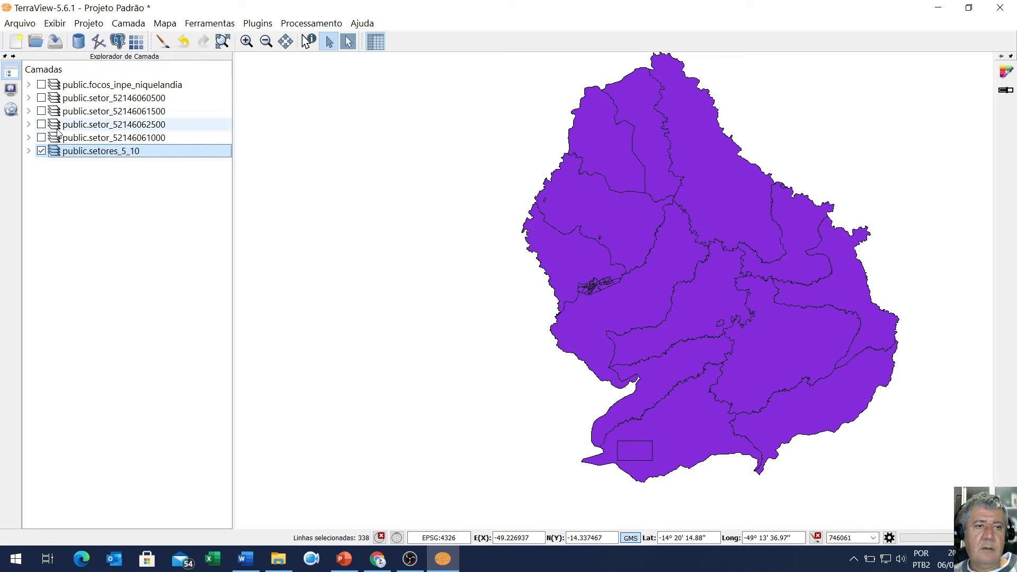
pyautogui.click(41, 98)
pyautogui.click(41, 99)
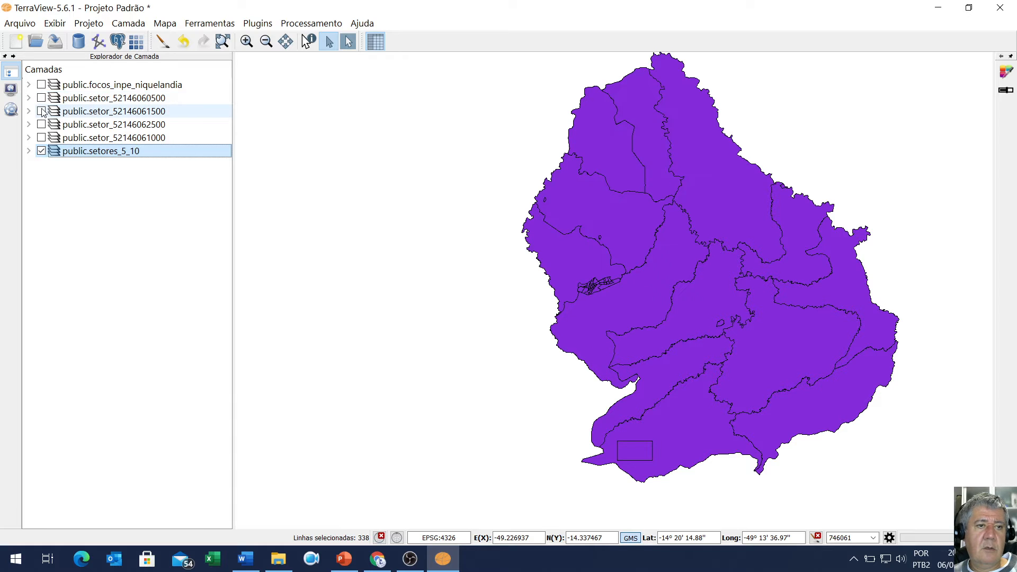
pyautogui.click(41, 138)
pyautogui.click(41, 138)
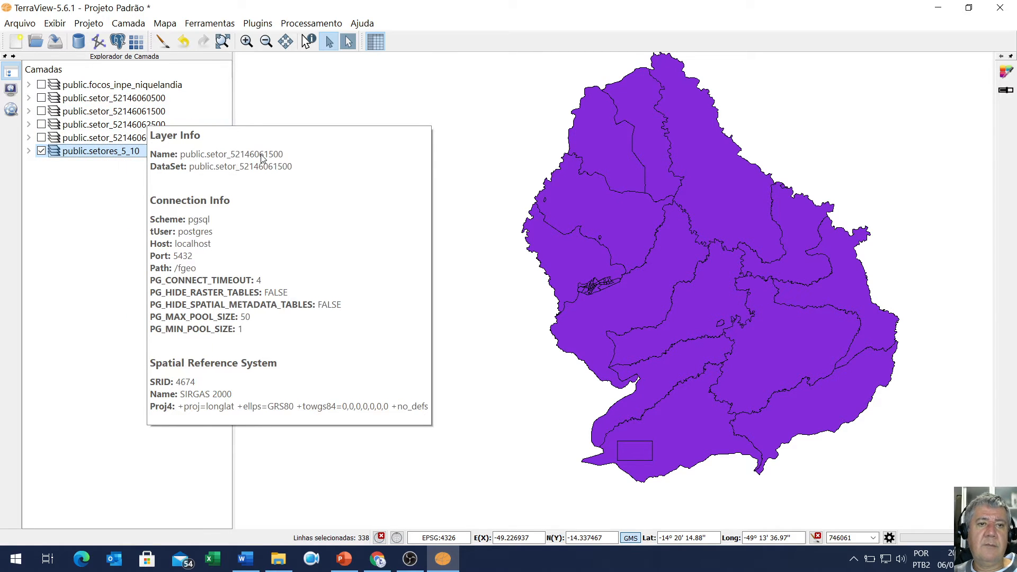
pyautogui.click(219, 25)
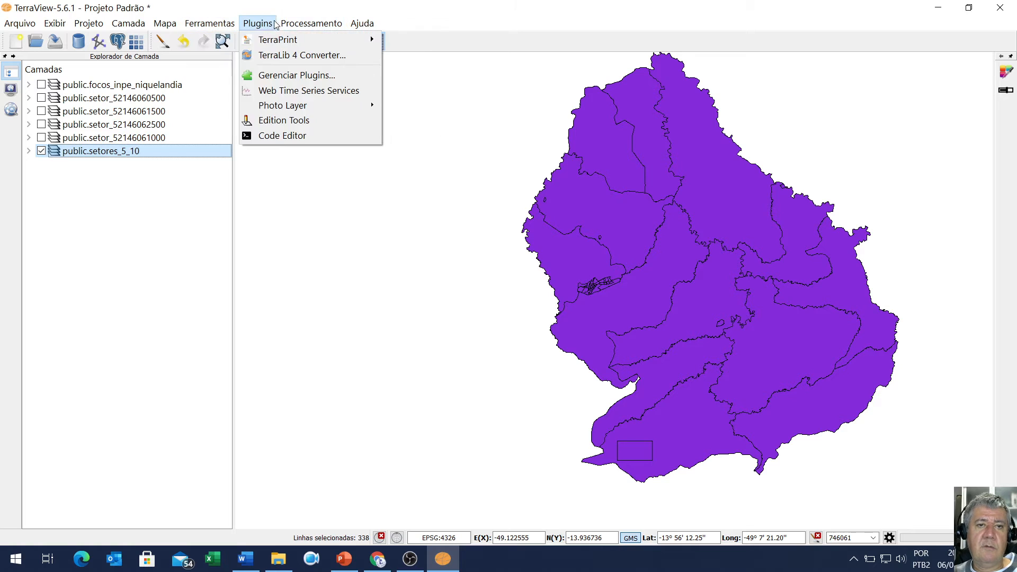
pyautogui.moveTo(343, 46)
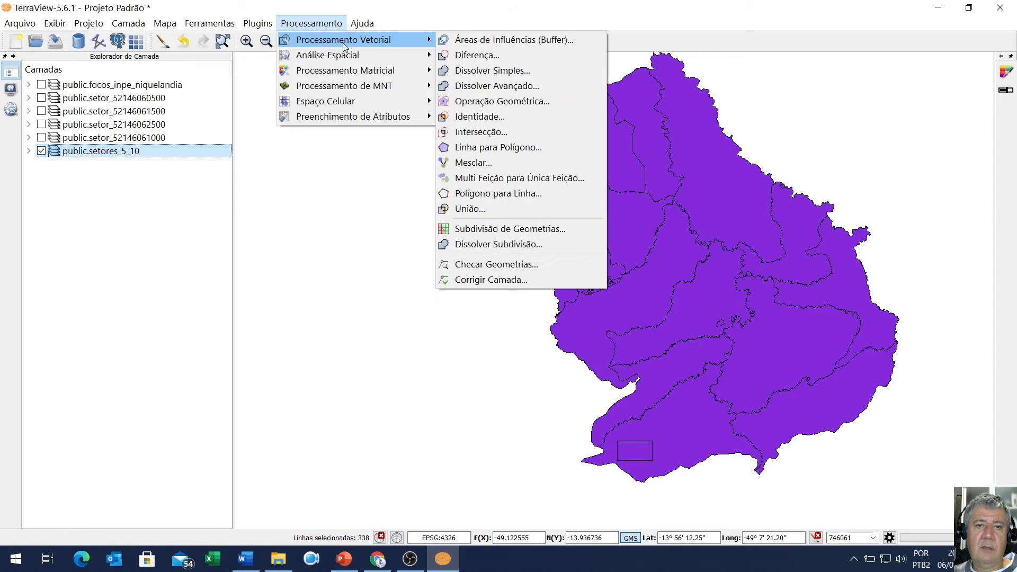
pyautogui.click(516, 172)
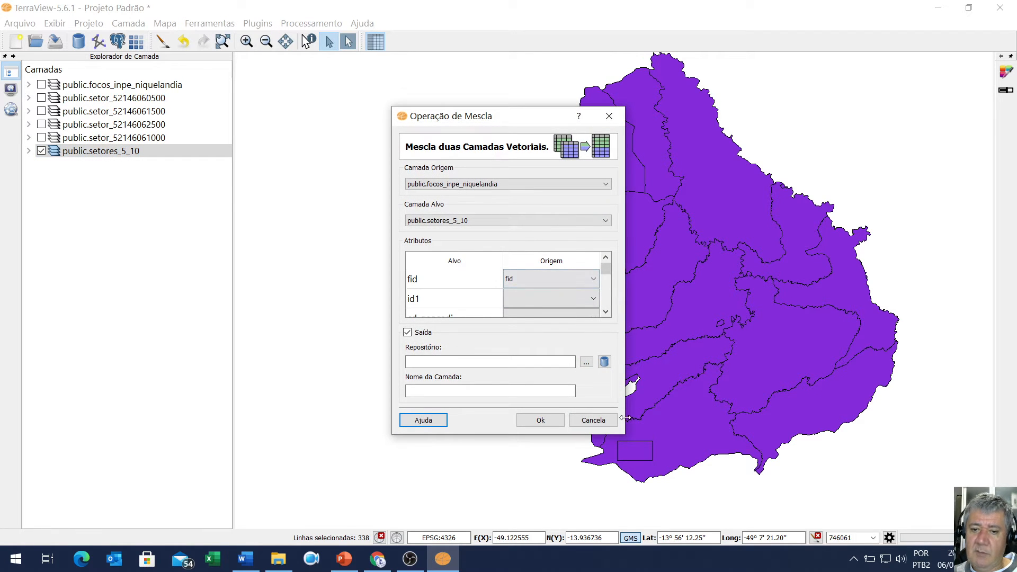
pyautogui.moveTo(624, 436); pyautogui.dragTo(714, 479)
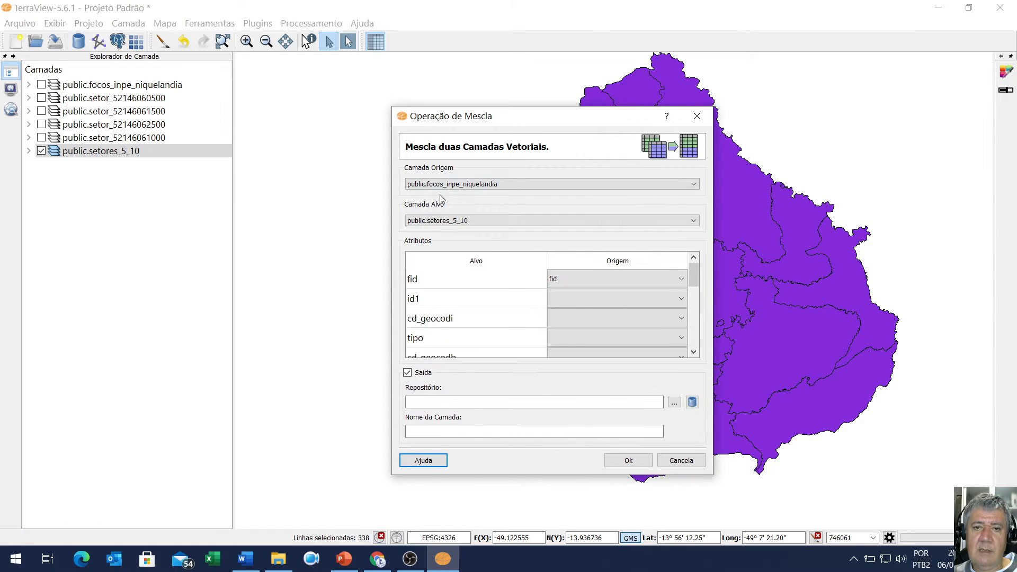
pyautogui.click(472, 221)
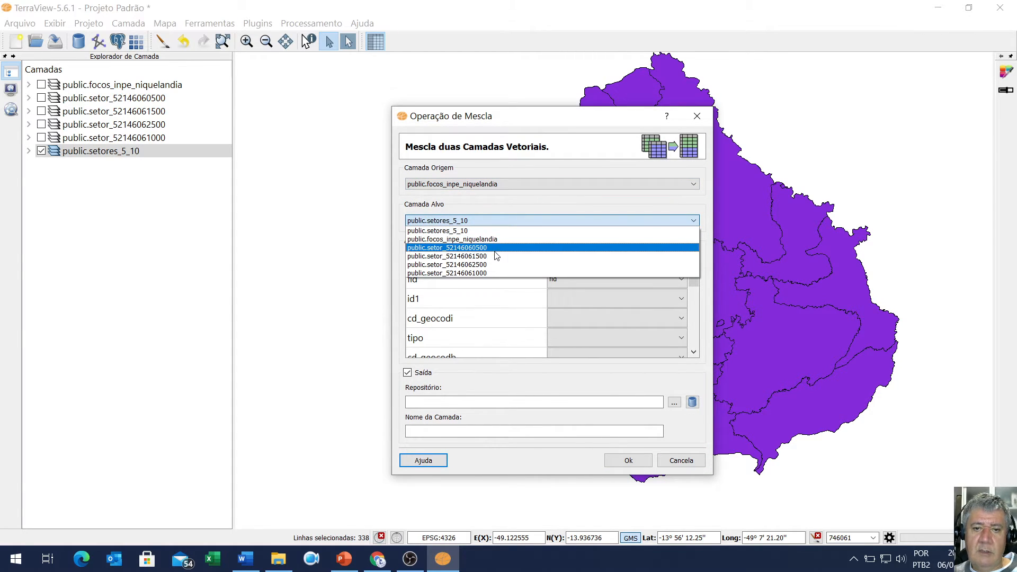
pyautogui.click(496, 256)
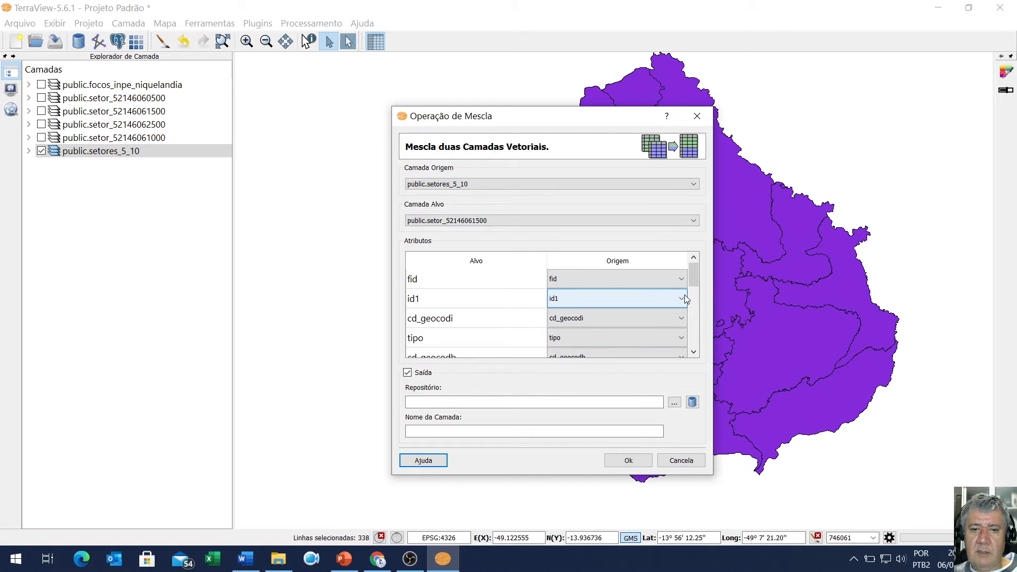
# - Check the attribute matching down to nm_micro and set this merge's output repository to the BancoFGEO PostGIS source
pyautogui.moveTo(693, 281); pyautogui.dragTo(693, 341)
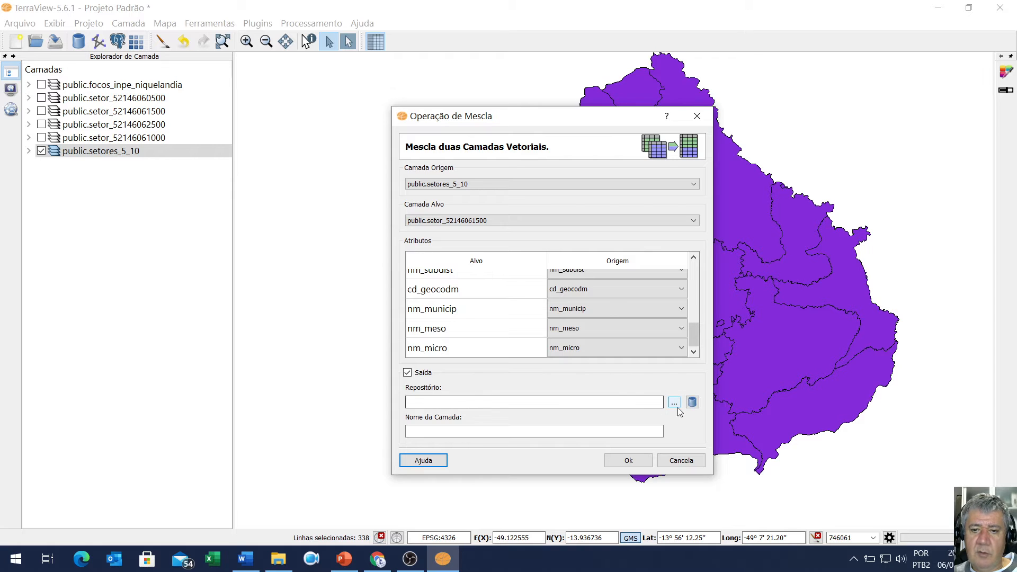
pyautogui.click(691, 402)
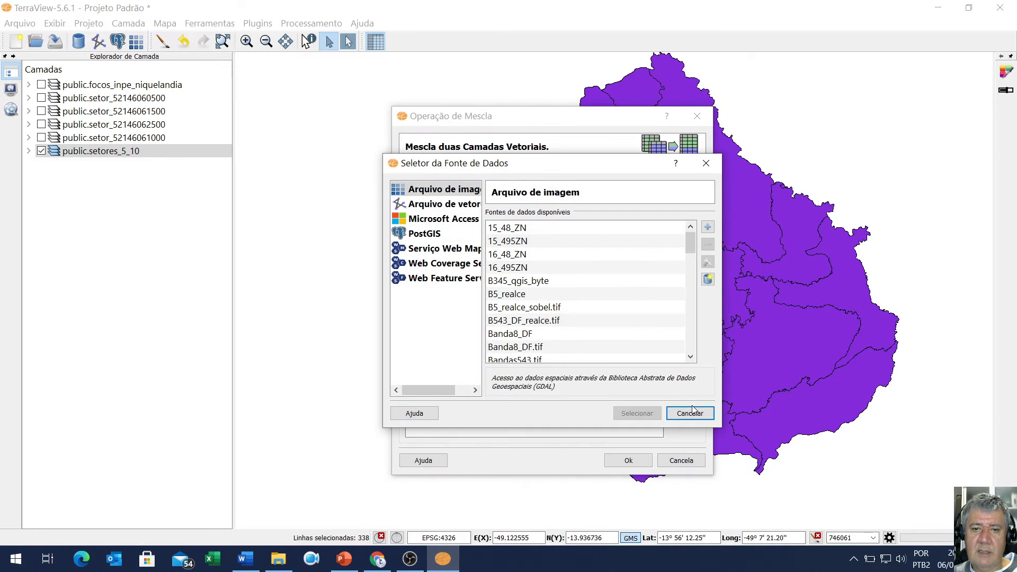
pyautogui.click(425, 234)
pyautogui.doubleClick(516, 227)
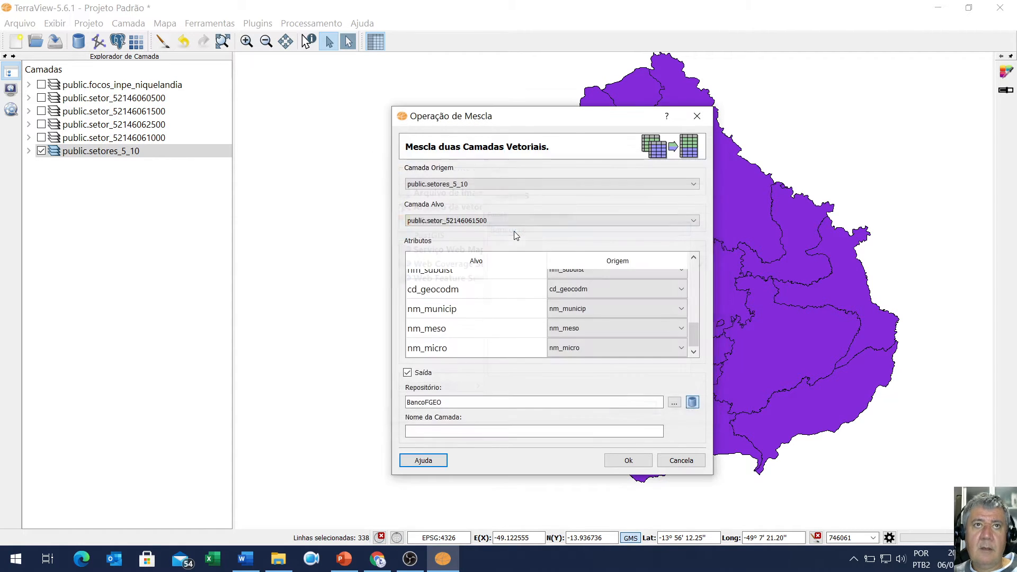
# - Run the merge with output name setores_5_10_15, add the result to the project and hide the setores_5_10 layer
pyautogui.hotkey('alt', 'Tab')
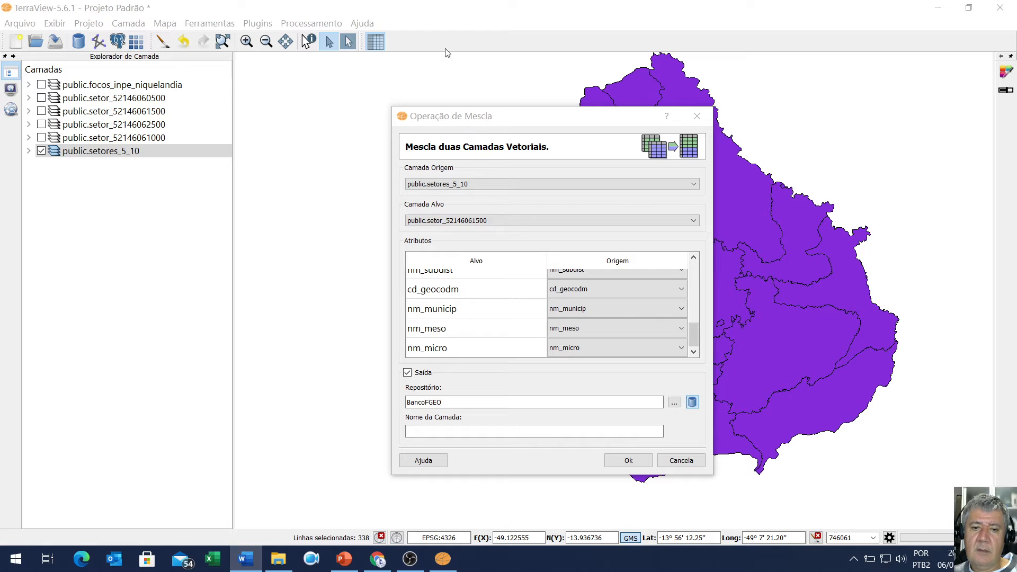
pyautogui.click(420, 431)
pyautogui.write('setores_5_10_15')
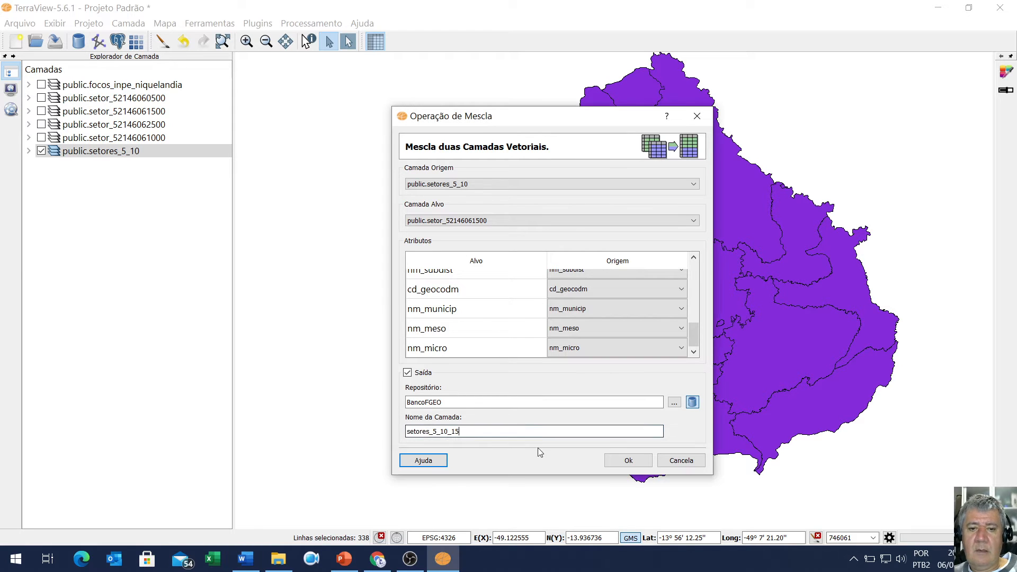
pyautogui.click(627, 461)
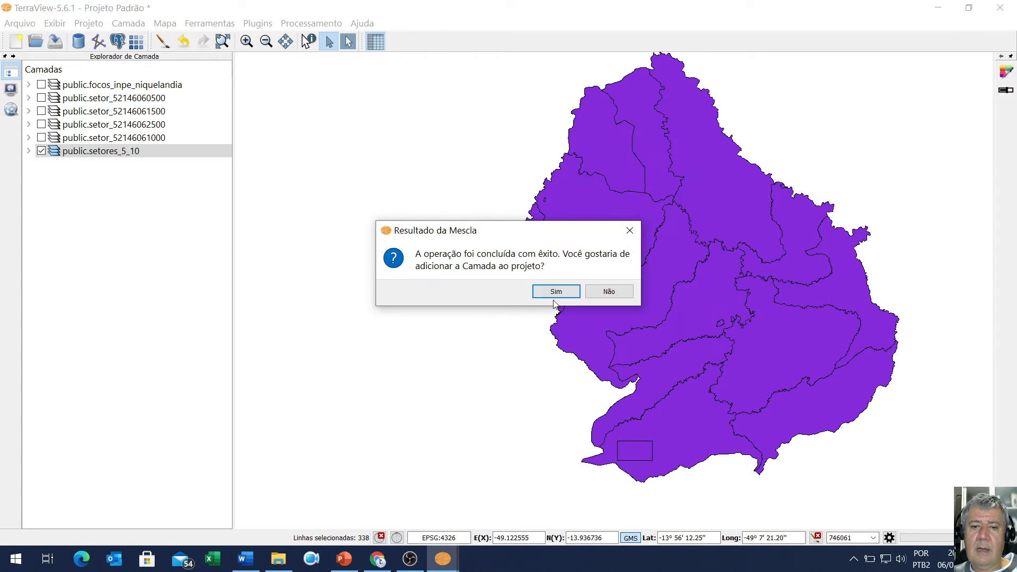
pyautogui.click(555, 291)
pyautogui.click(41, 152)
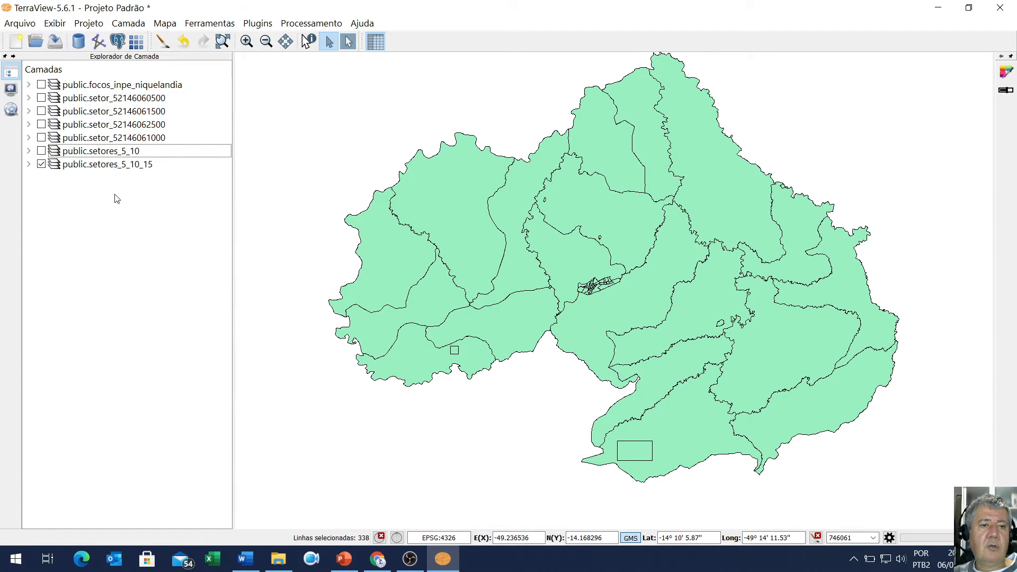
pyautogui.click(119, 164)
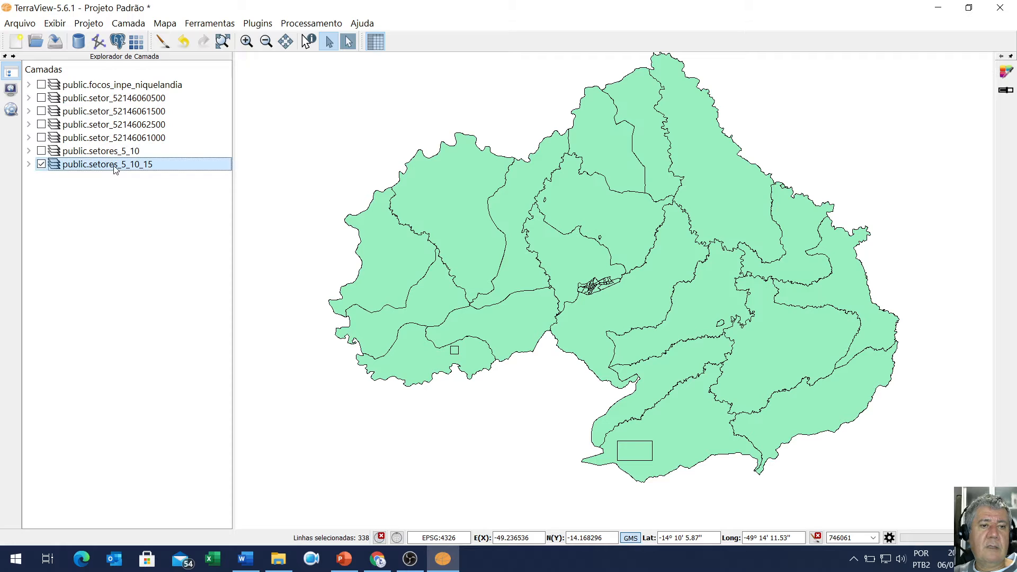
pyautogui.click(153, 126)
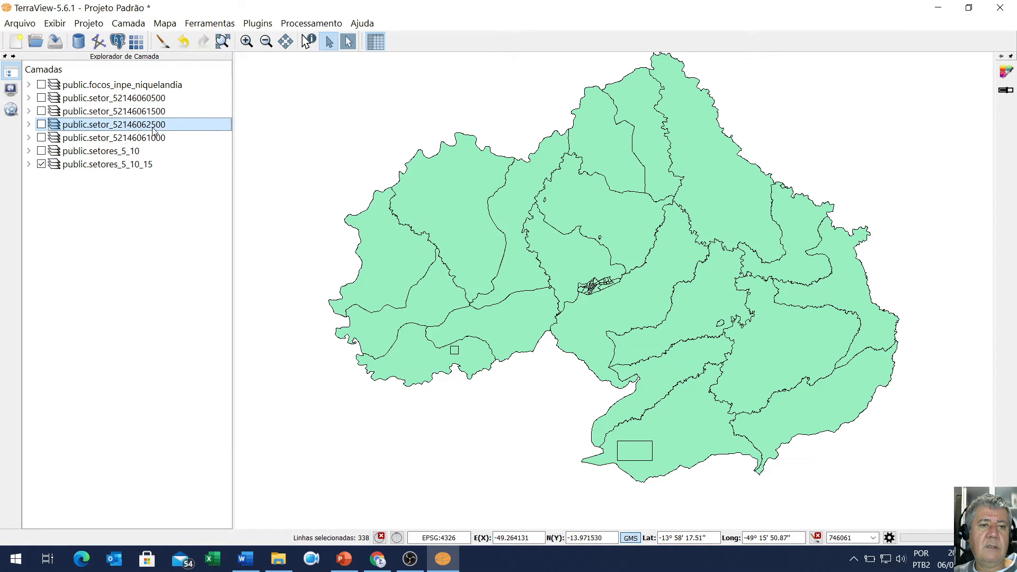
pyautogui.click(210, 23)
pyautogui.moveTo(309, 23)
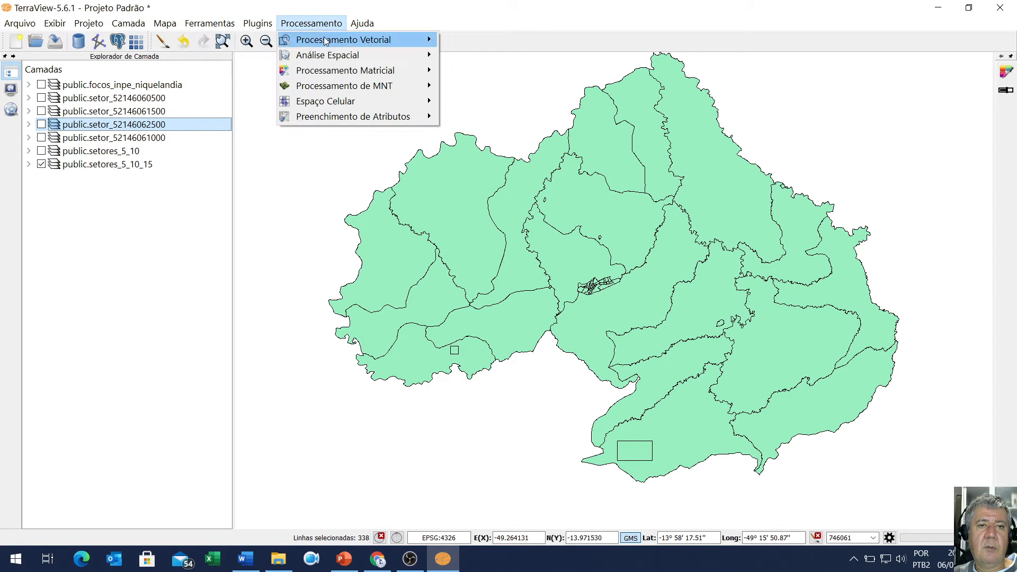
pyautogui.moveTo(371, 39)
pyautogui.click(504, 162)
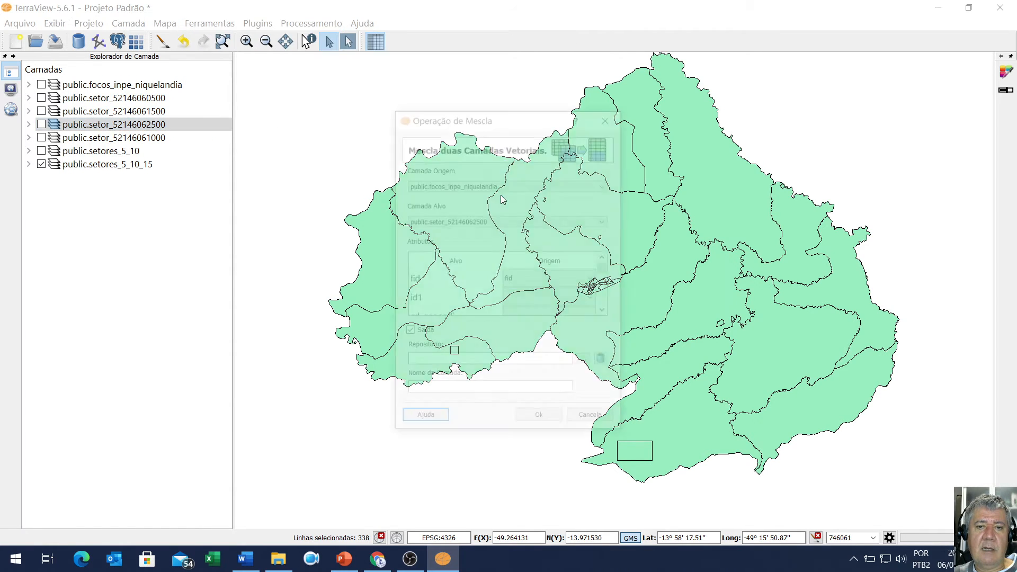
pyautogui.click(488, 224)
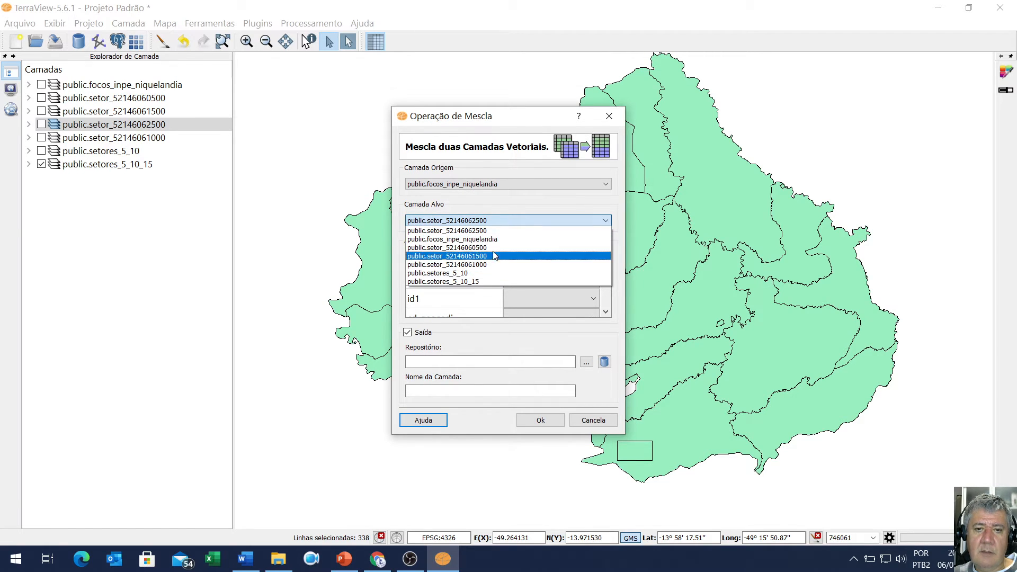
pyautogui.click(447, 231)
pyautogui.click(476, 184)
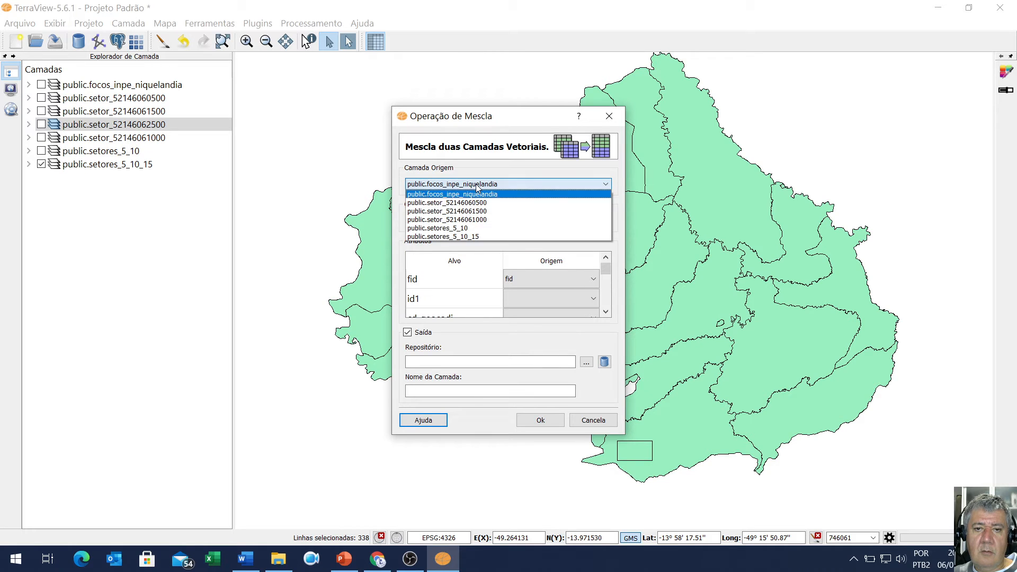
pyautogui.click(469, 238)
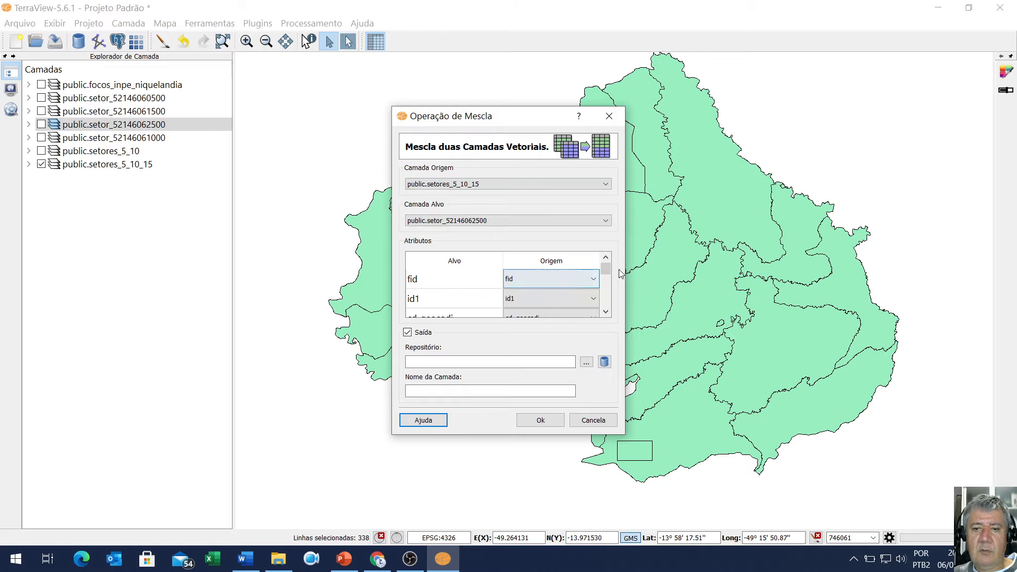
pyautogui.moveTo(605, 269); pyautogui.dragTo(609, 304)
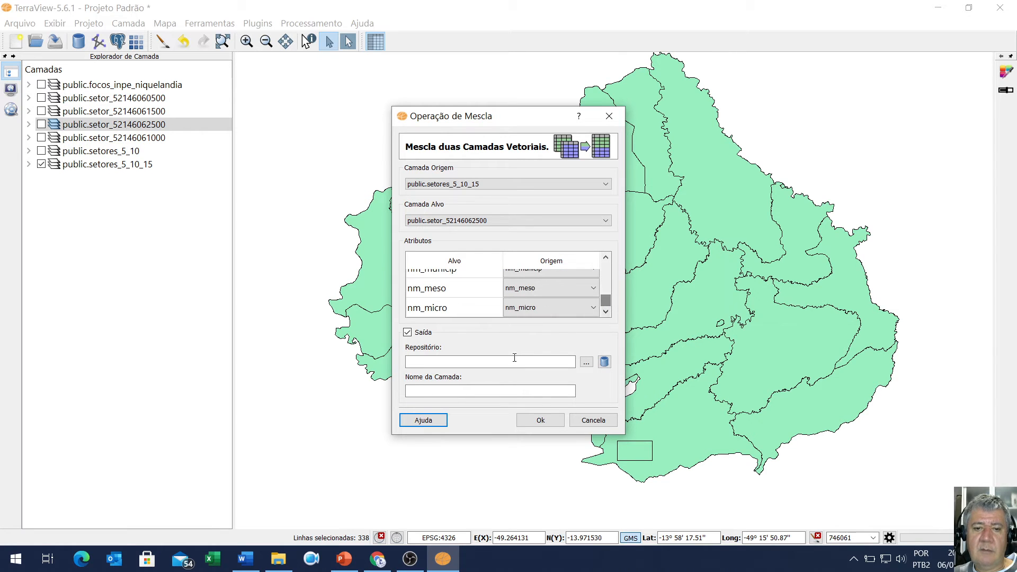
pyautogui.click(604, 362)
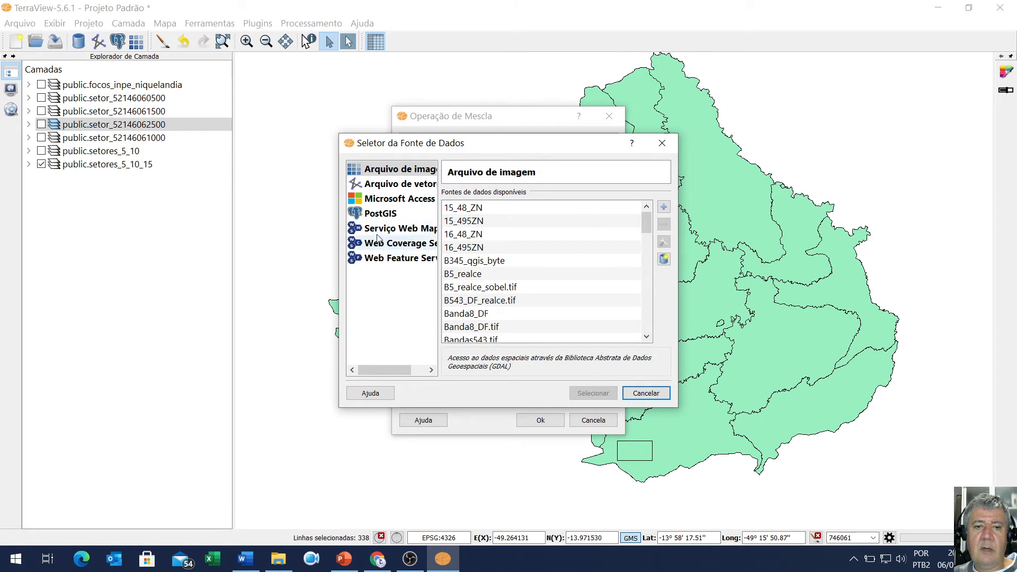
pyautogui.click(381, 213)
pyautogui.click(508, 210)
pyautogui.doubleClick(507, 210)
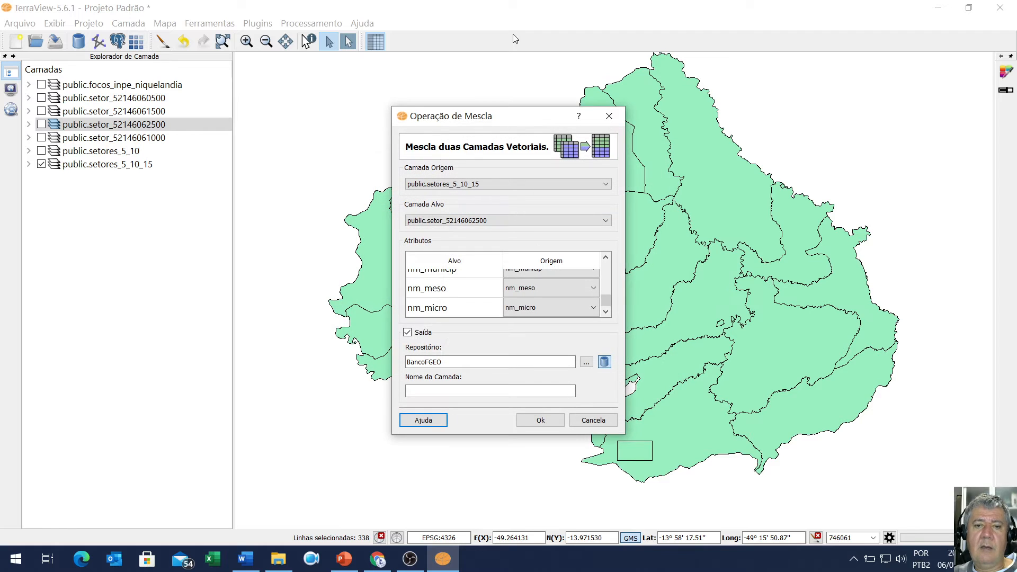
# - Run the merge with output name setores_niquelandia, add the result to the project and hide the setores_5_10_15 layer
pyautogui.hotkey('alt', 'Tab')
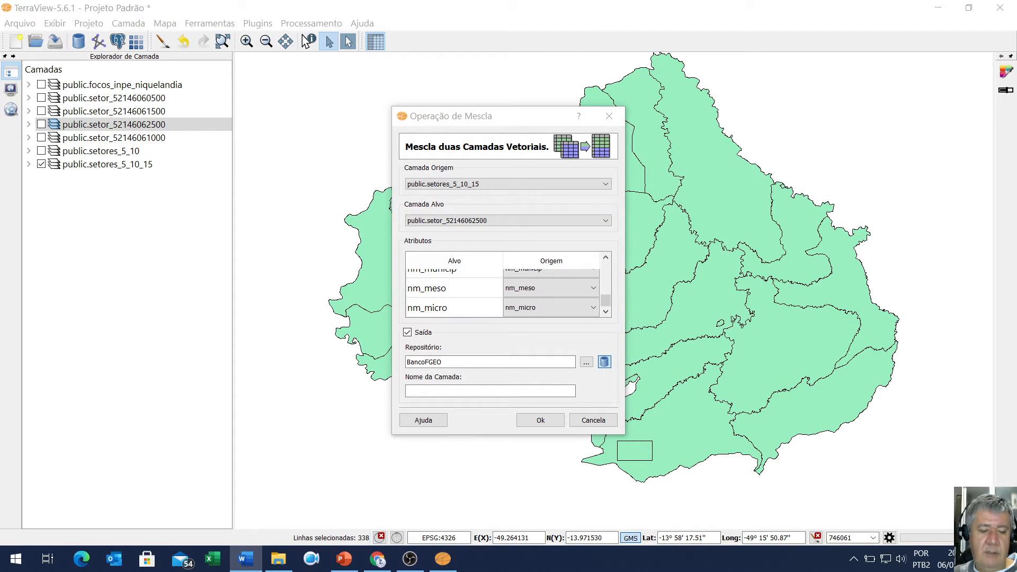
pyautogui.click(432, 392)
pyautogui.write('setores_niquelandia')
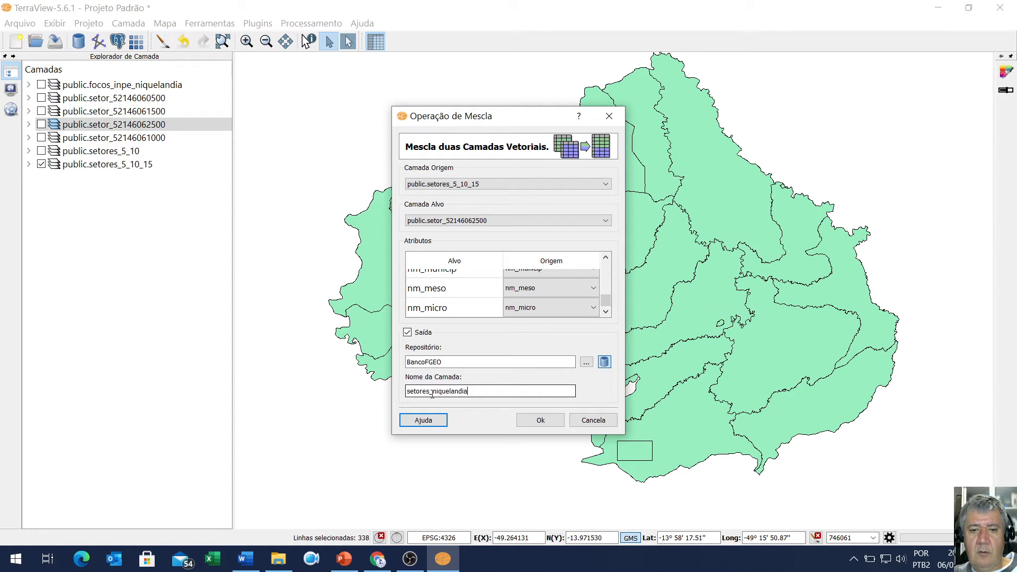
pyautogui.click(535, 423)
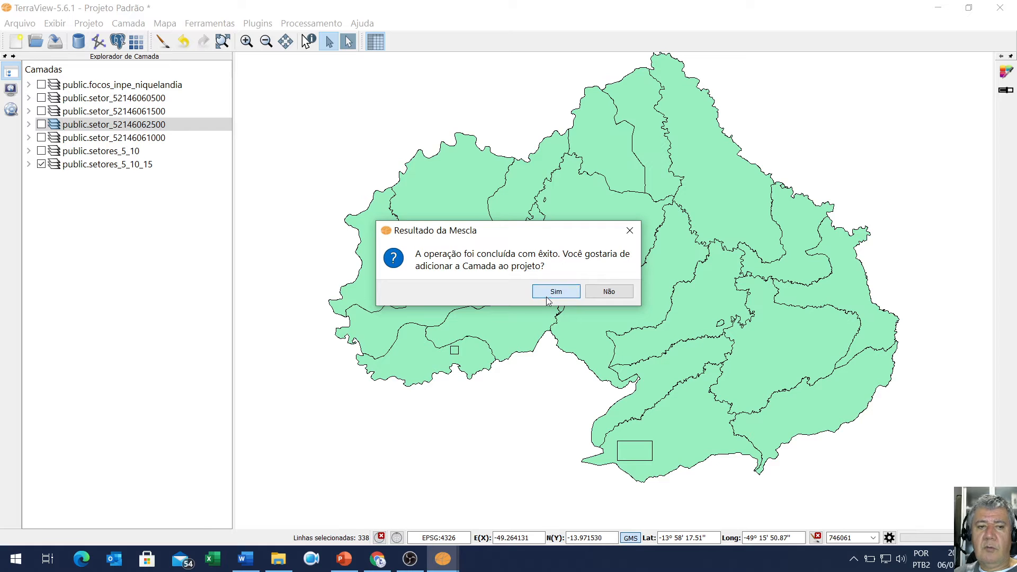
pyautogui.click(553, 290)
pyautogui.click(41, 164)
pyautogui.click(87, 180)
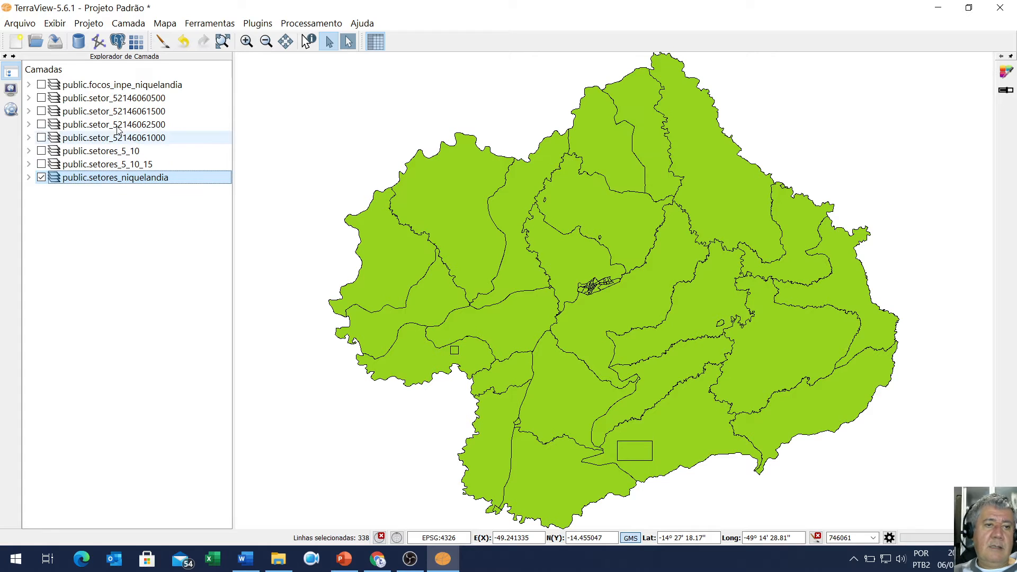
# - Remove the four setor_5214606 layers plus setores_5_10, setores_5_10_15 and setores_niquelandia from the project, keeping only public.focos_inpe_niquelandia
pyautogui.keyDown('ctrl'); pyautogui.click(136, 98); pyautogui.keyUp('ctrl')
pyautogui.keyDown('ctrl'); pyautogui.click(140, 111); pyautogui.keyUp('ctrl')
pyautogui.keyDown('ctrl'); pyautogui.click(141, 125); pyautogui.keyUp('ctrl')
pyautogui.keyDown('ctrl'); pyautogui.click(143, 139); pyautogui.keyUp('ctrl')
pyautogui.keyDown('ctrl'); pyautogui.click(142, 151); pyautogui.keyUp('ctrl')
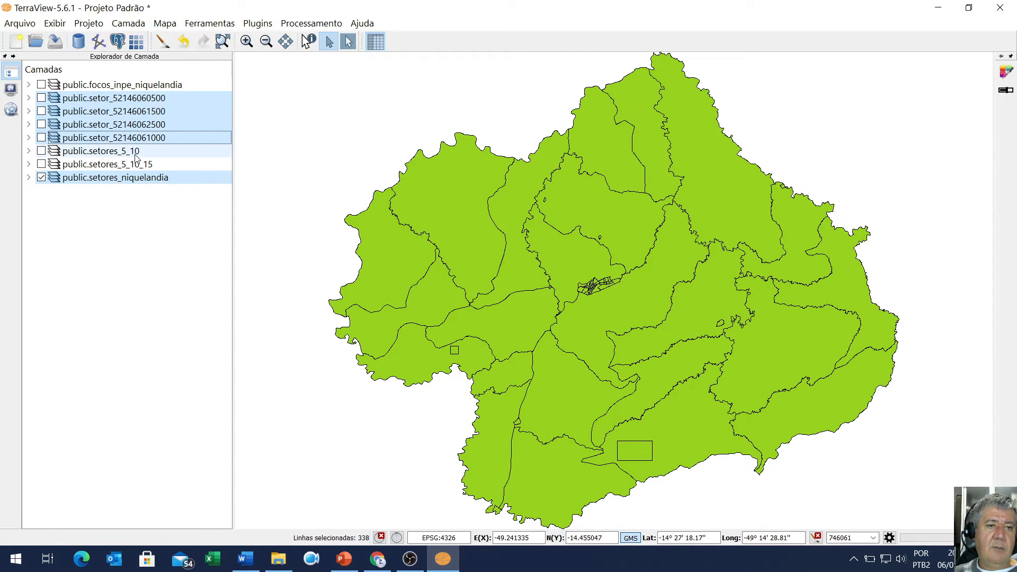
pyautogui.keyDown('ctrl'); pyautogui.click(141, 164); pyautogui.keyUp('ctrl')
pyautogui.rightClick(141, 166)
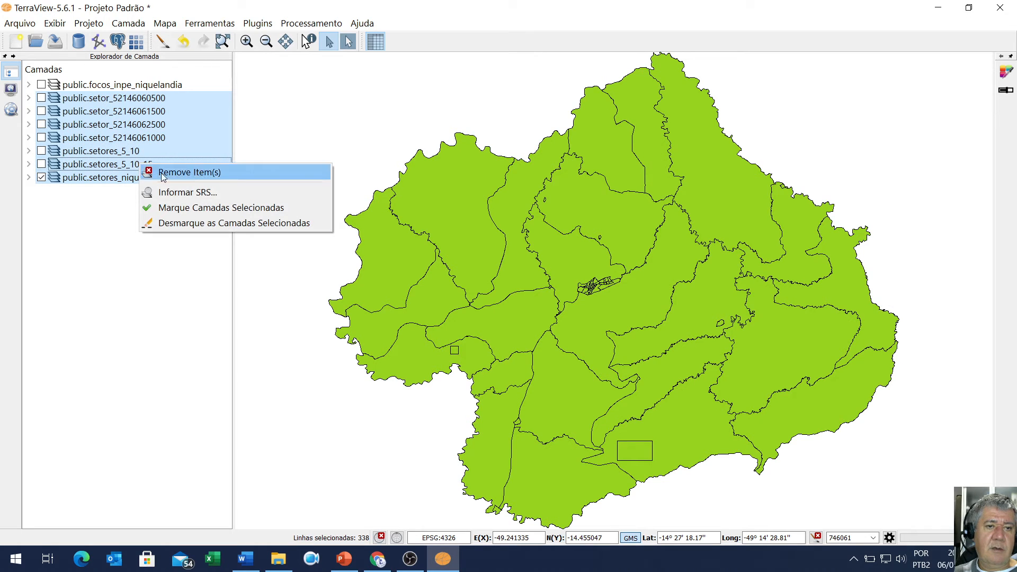
pyautogui.click(192, 172)
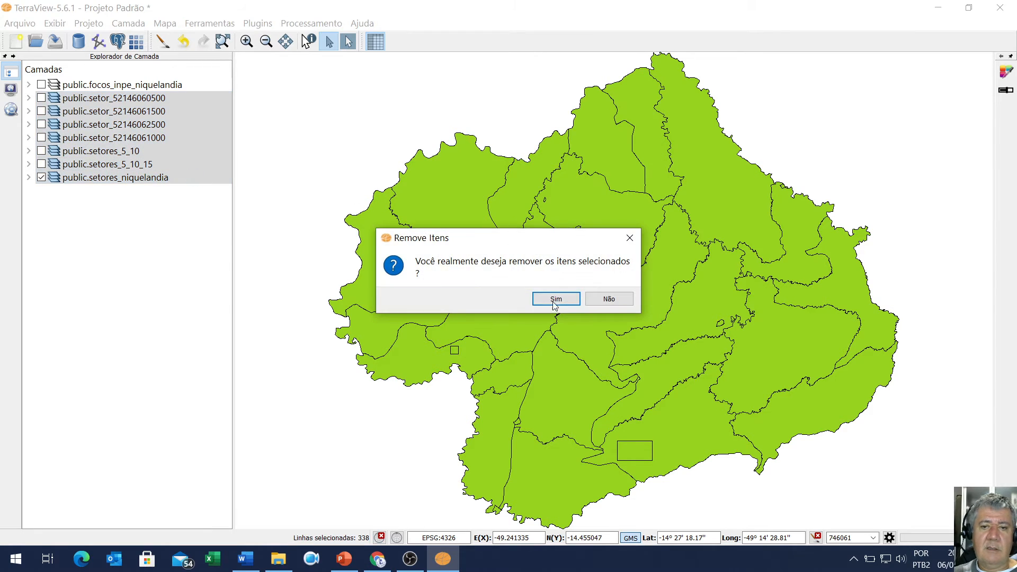
pyautogui.press('Return')
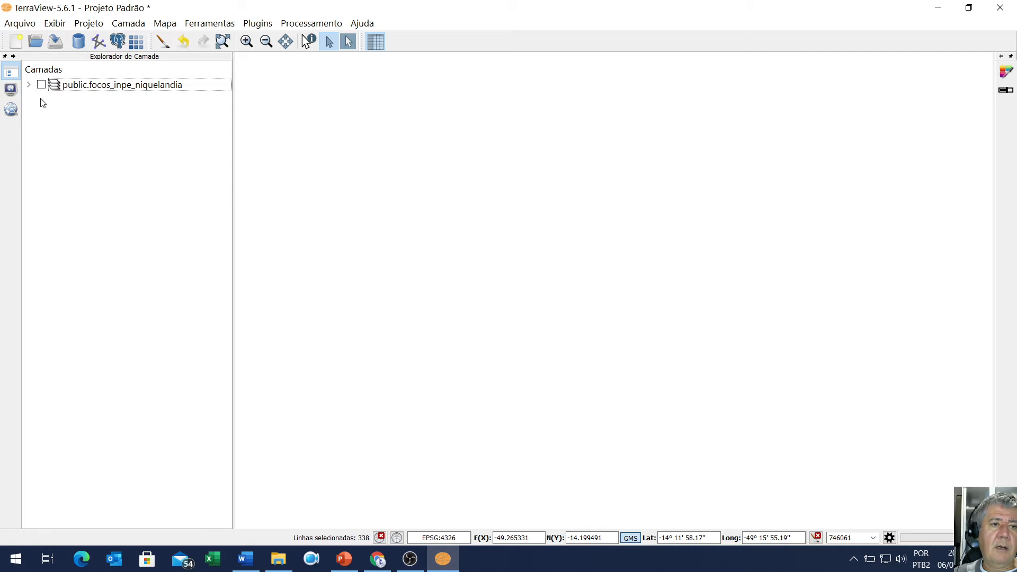
# - Show the public.focos_inpe_niquelandia layer and add public.setores_niquelandia from the BancoFGEO PostGIS source, fitting the map to all layers
pyautogui.click(29, 86)
pyautogui.click(52, 85)
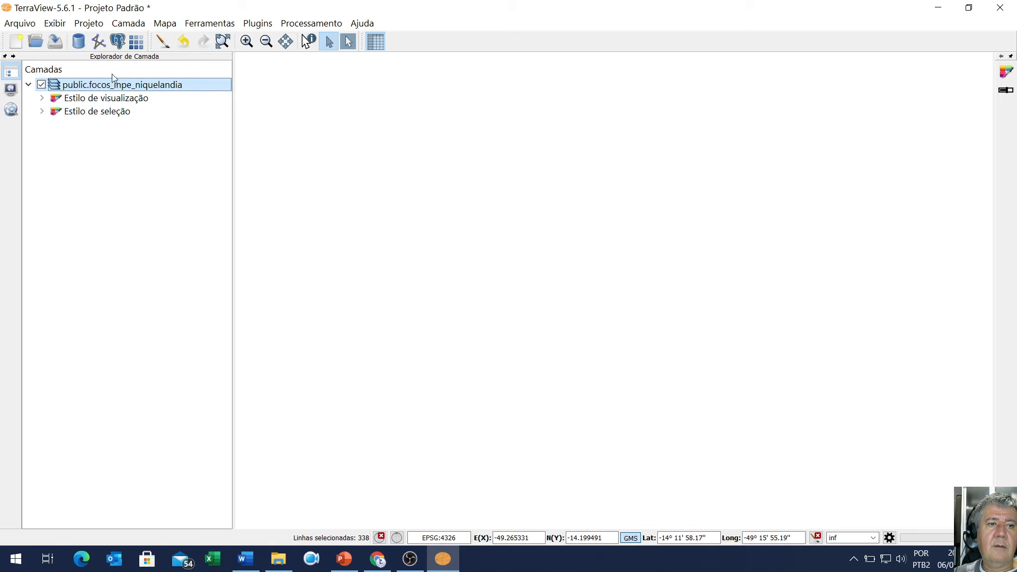
pyautogui.click(99, 47)
pyautogui.doubleClick(466, 211)
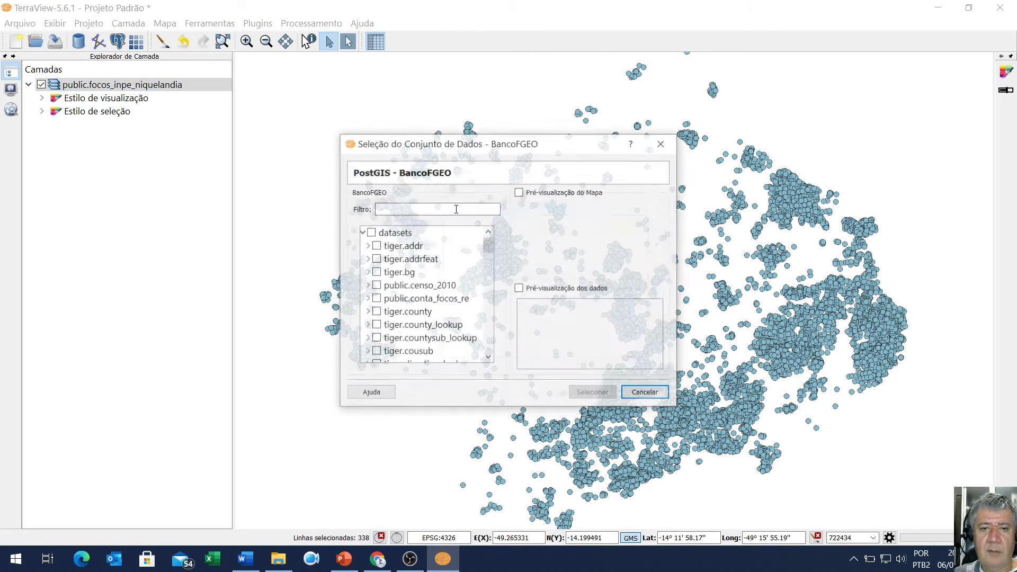
pyautogui.moveTo(490, 240); pyautogui.dragTo(494, 326)
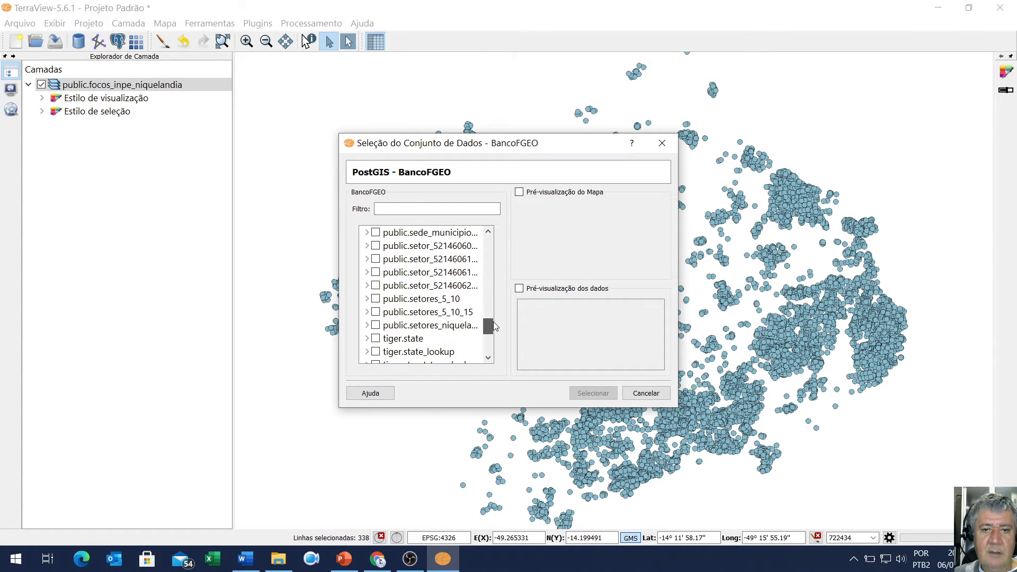
pyautogui.click(403, 325)
pyautogui.click(375, 325)
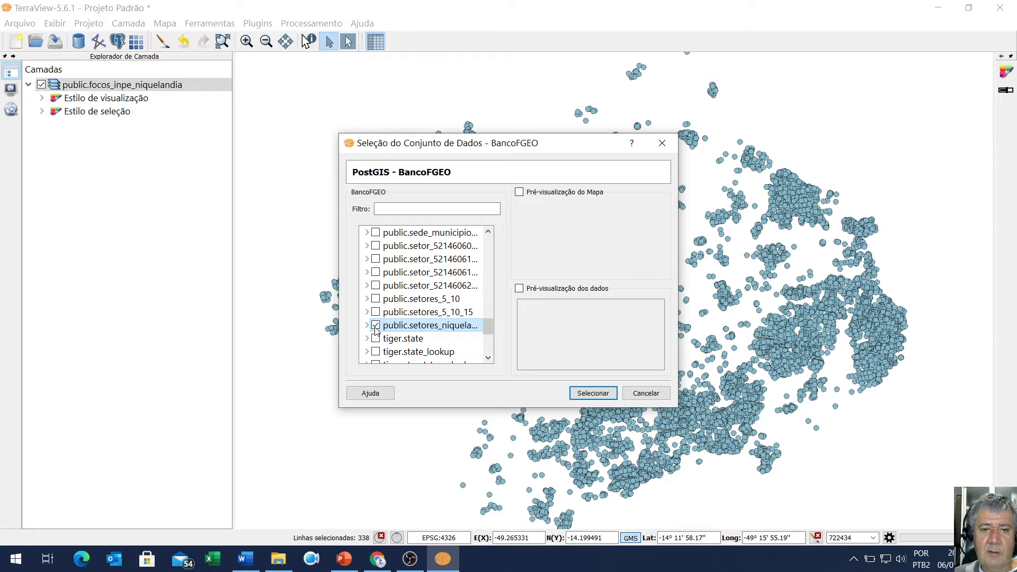
pyautogui.click(593, 393)
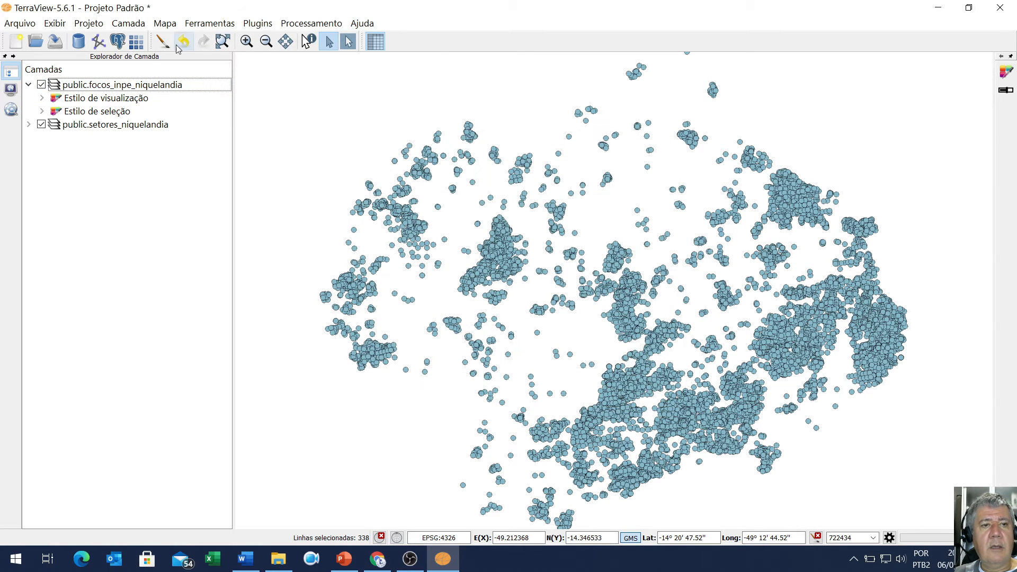
pyautogui.click(223, 42)
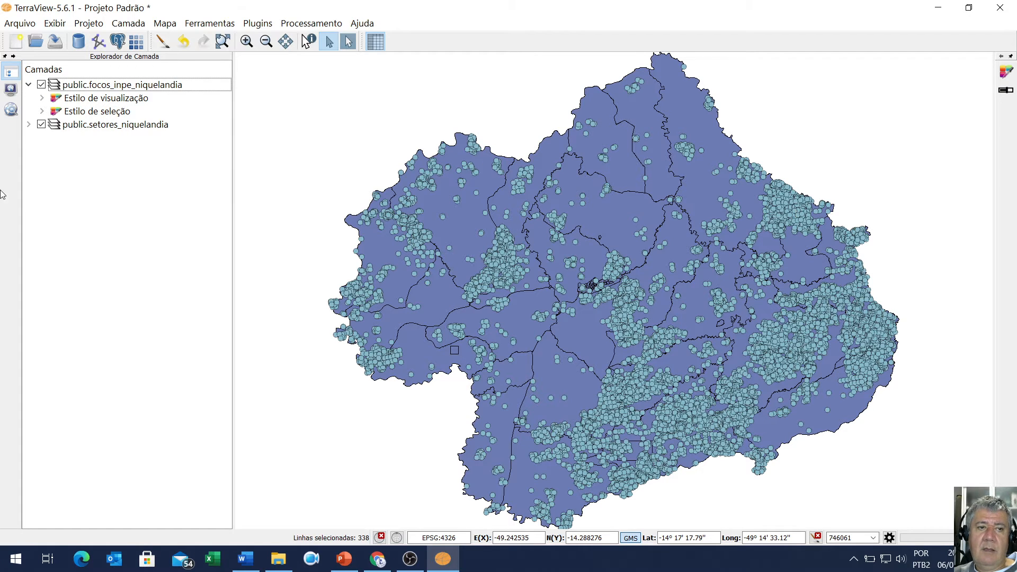
# - Start a legend for public.focos_inpe_niquelandia with grouping type Valor Único on the satelite attribute
pyautogui.rightClick(108, 86)
pyautogui.click(191, 177)
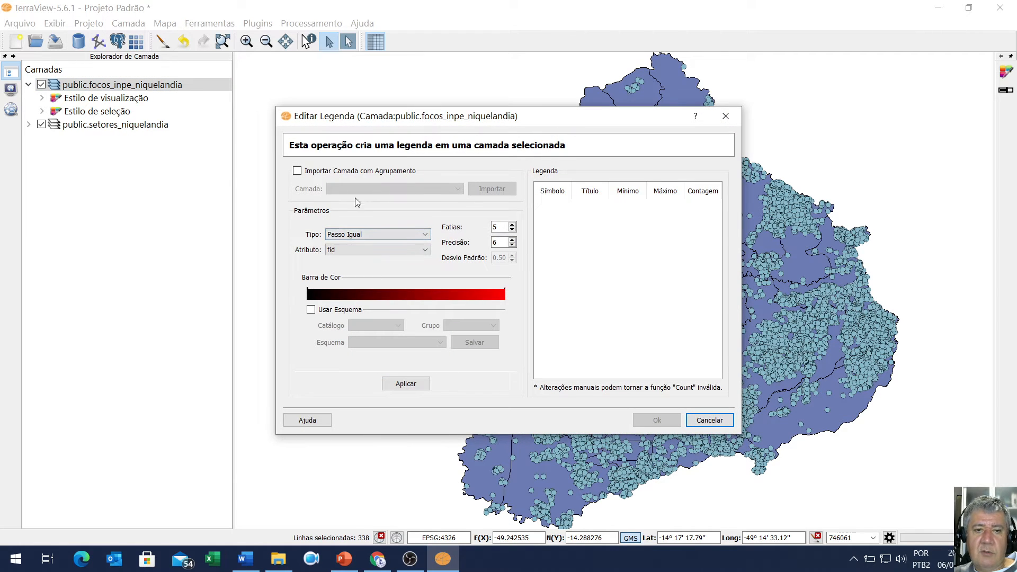
pyautogui.click(347, 236)
pyautogui.click(385, 270)
pyautogui.click(353, 251)
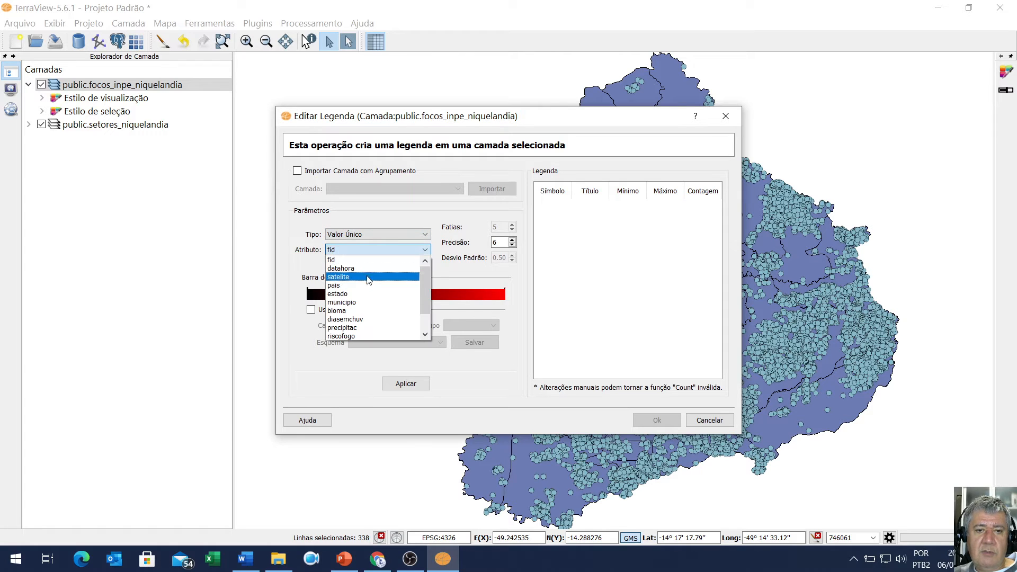
pyautogui.click(339, 276)
# - Apply a Default catalogue colour scheme from the Classification group to the satellite legend and expand its classes under the fire spots layer
pyautogui.click(310, 309)
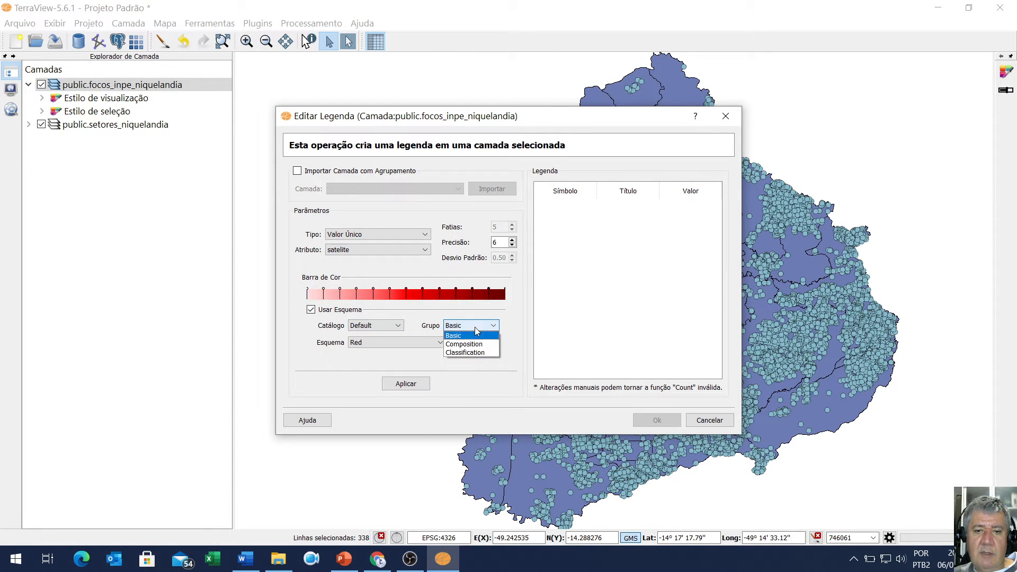
pyautogui.click(478, 352)
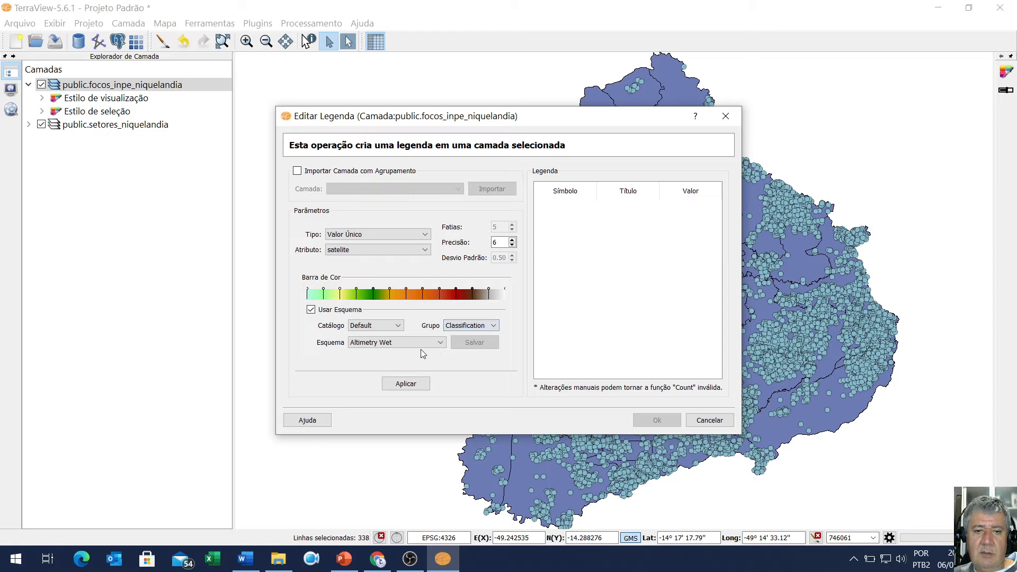
pyautogui.click(406, 389)
pyautogui.click(654, 421)
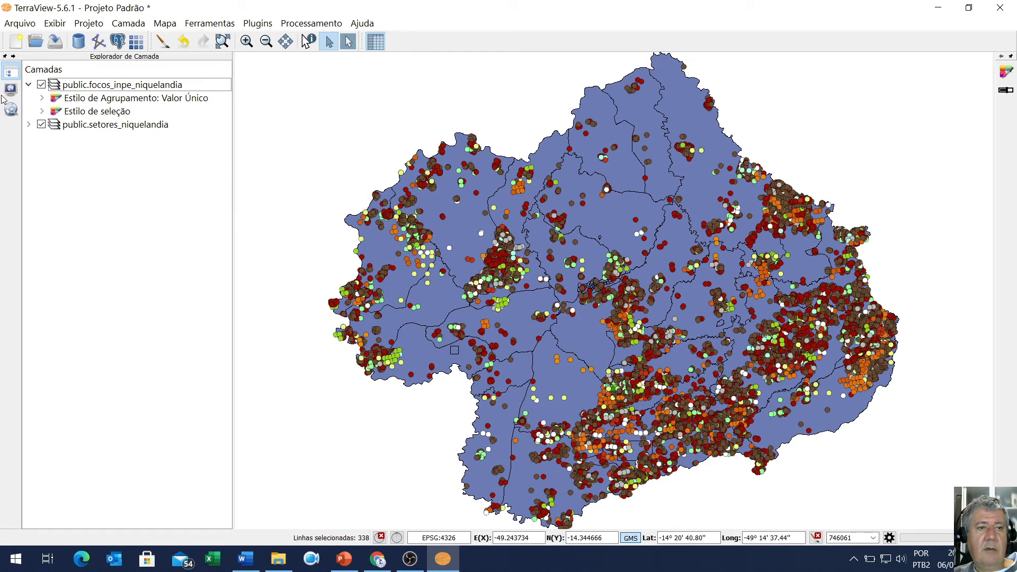
pyautogui.click(43, 98)
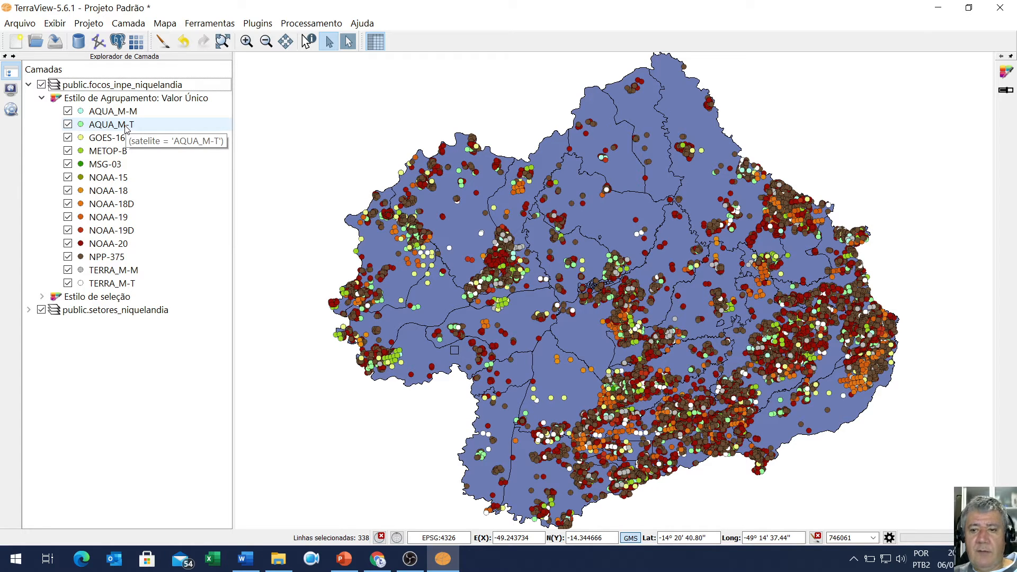
pyautogui.click(142, 125)
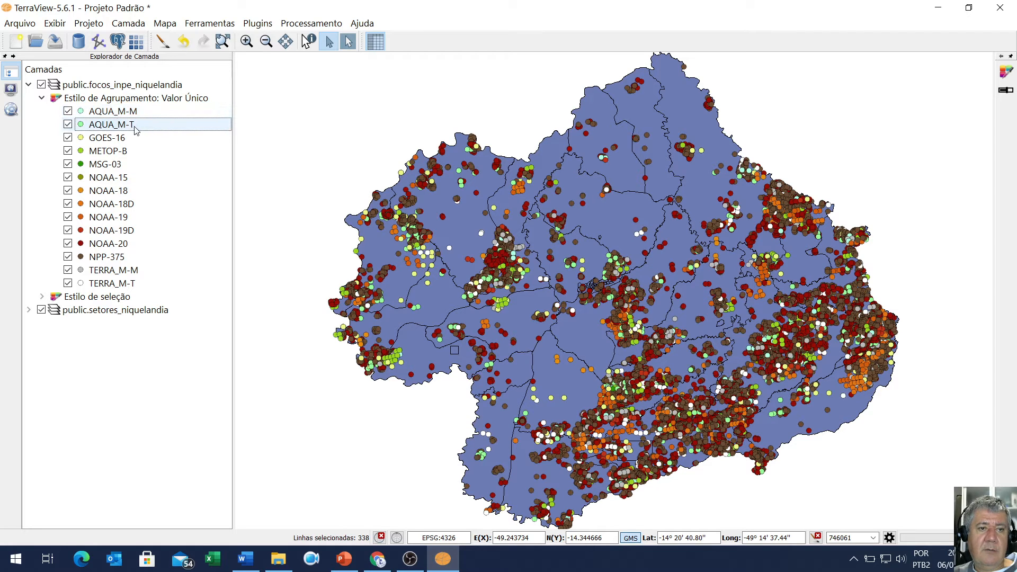
# - Set up an attribute query on public.focos_inpe_niquelandia with the restriction satelite = AQUA_M-T
pyautogui.click(153, 84)
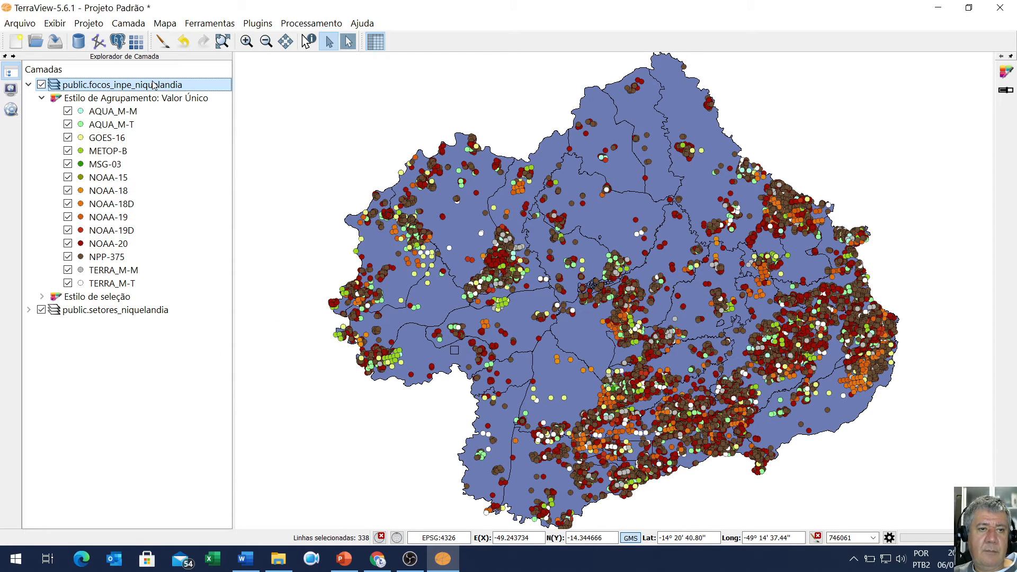
pyautogui.rightClick(179, 89)
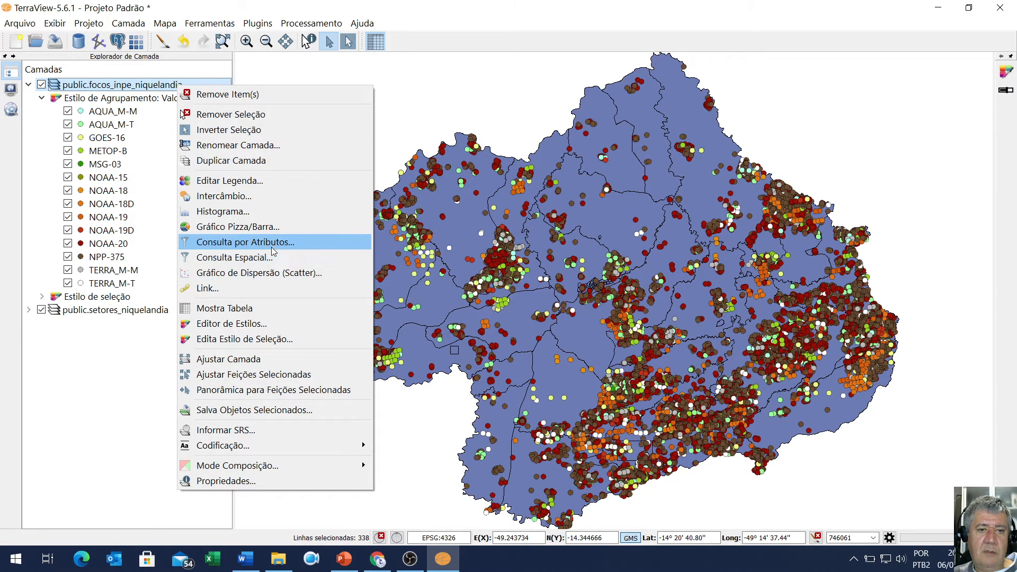
pyautogui.click(285, 243)
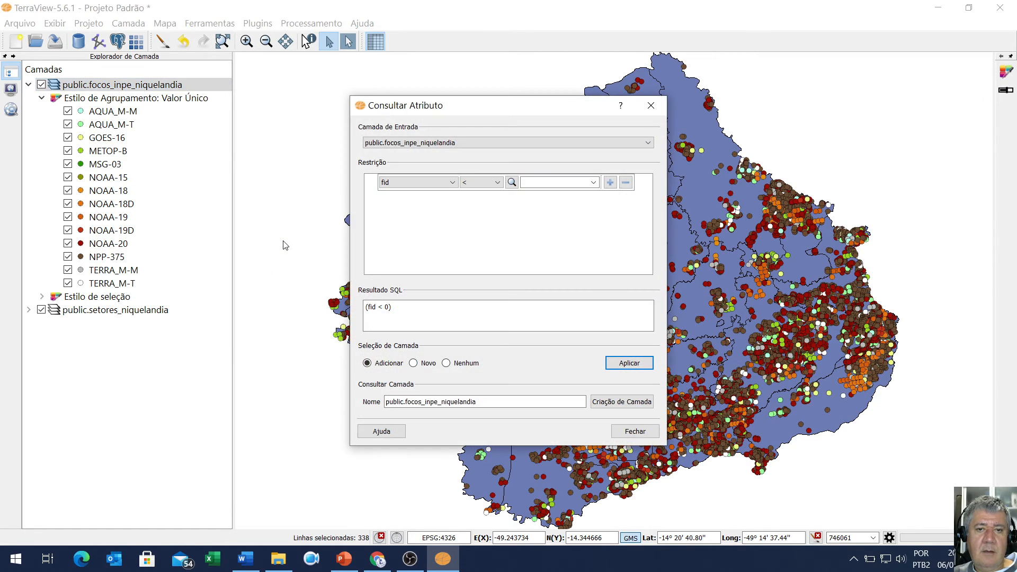
pyautogui.click(426, 183)
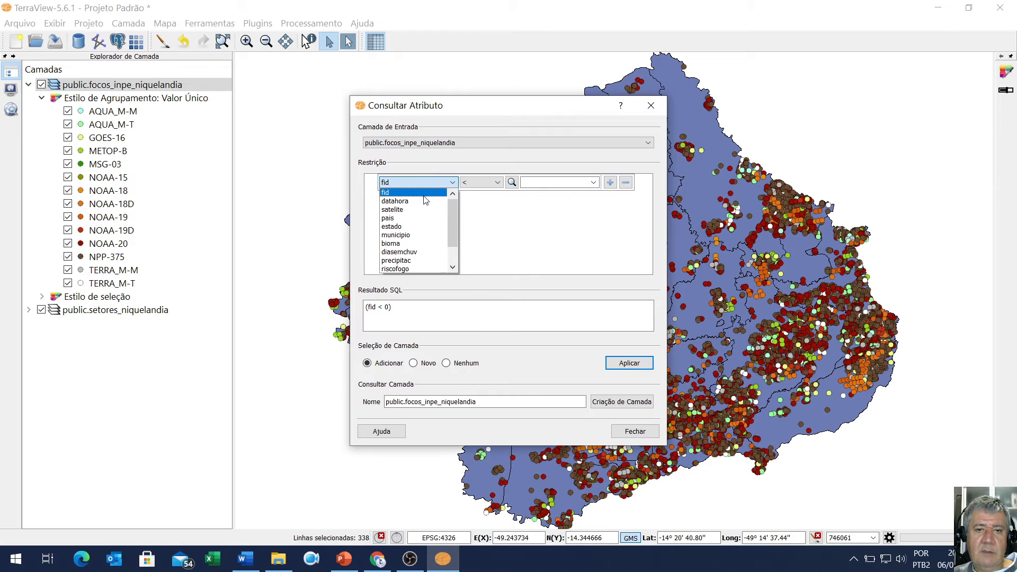
pyautogui.click(392, 209)
pyautogui.click(476, 185)
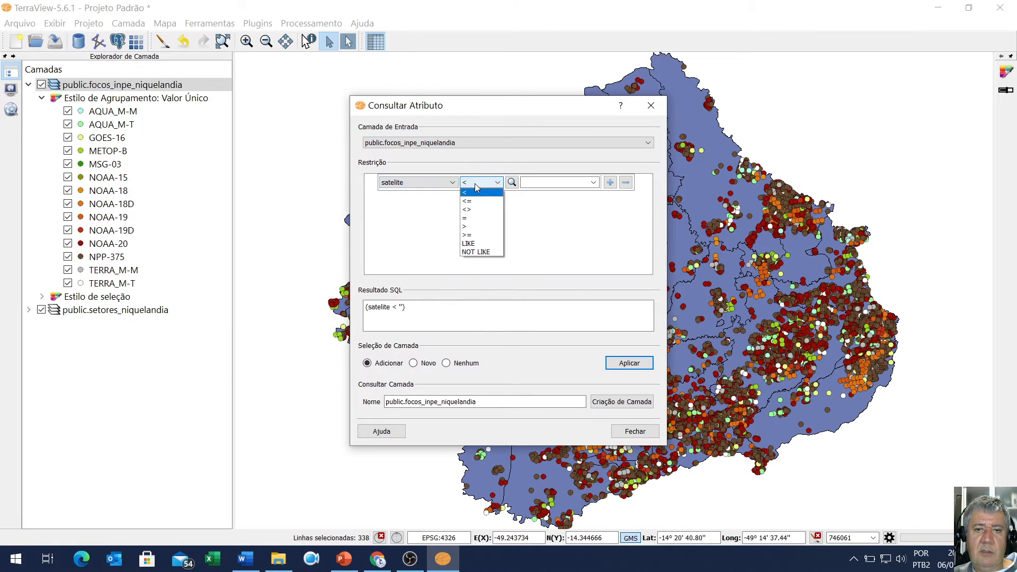
pyautogui.click(466, 218)
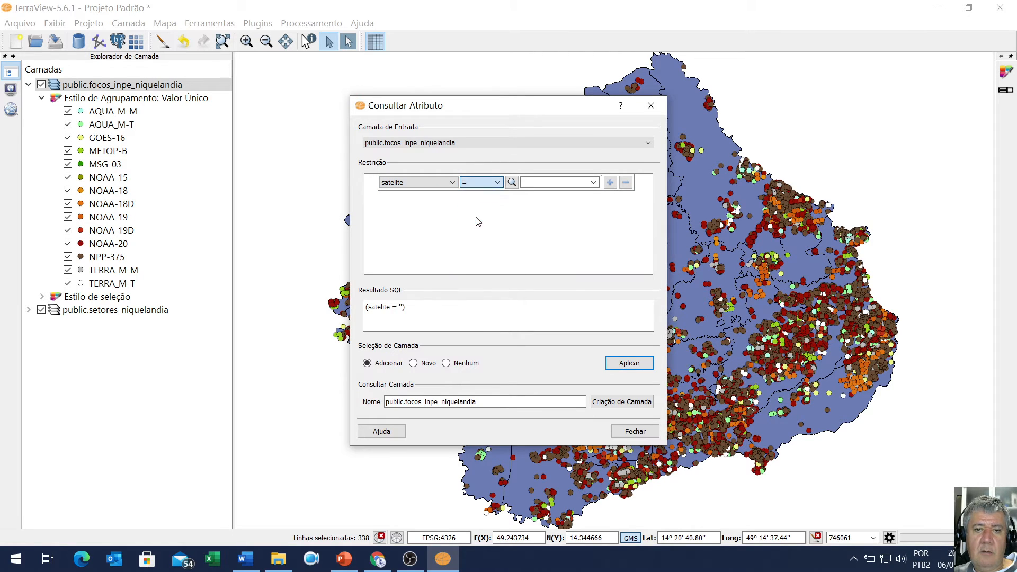
pyautogui.click(512, 183)
pyautogui.click(594, 182)
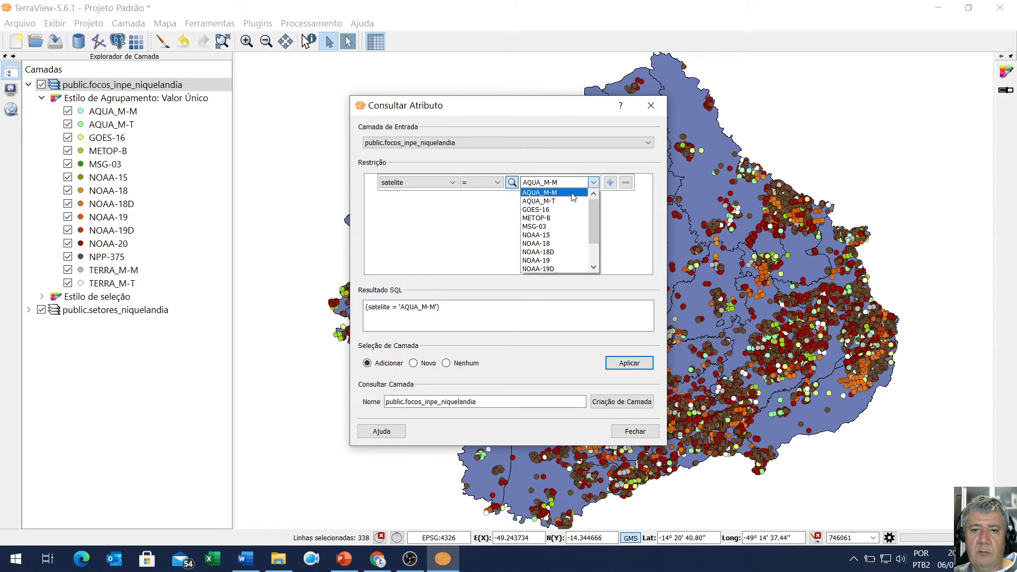
pyautogui.click(563, 199)
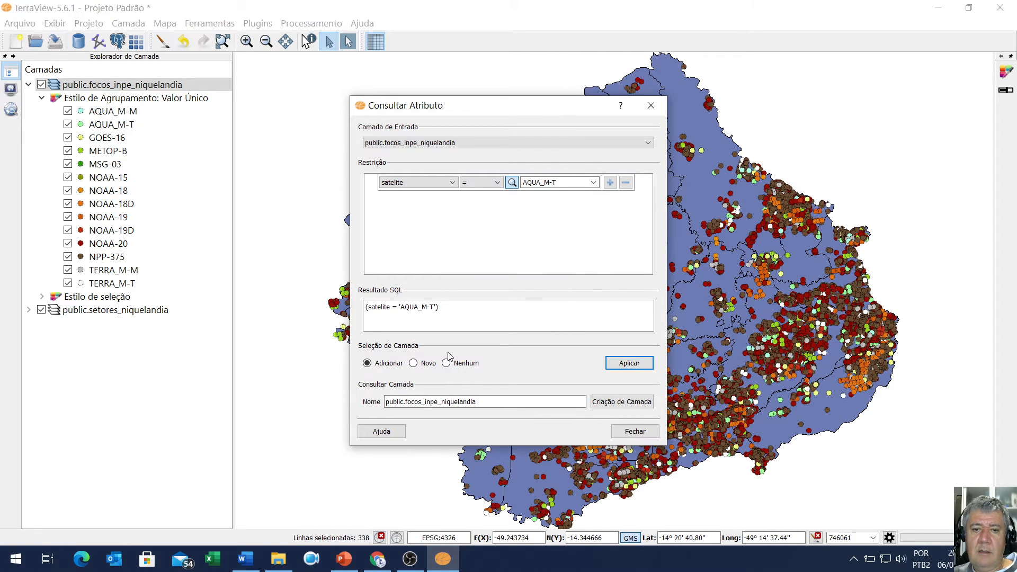
# - Apply the AQUA_M-T query as a new selection (Novo) and close the query dialog
pyautogui.click(414, 365)
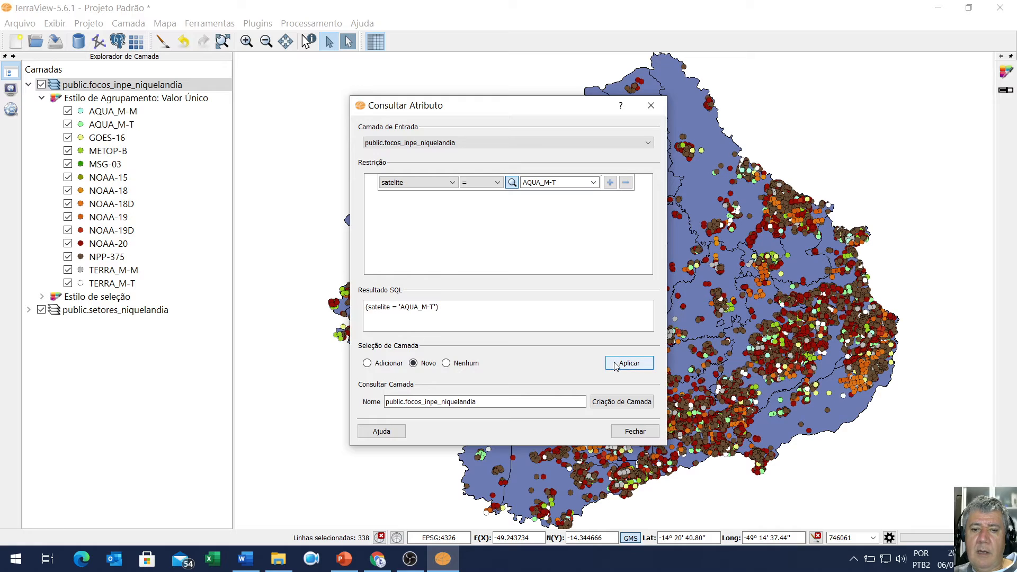
pyautogui.click(616, 366)
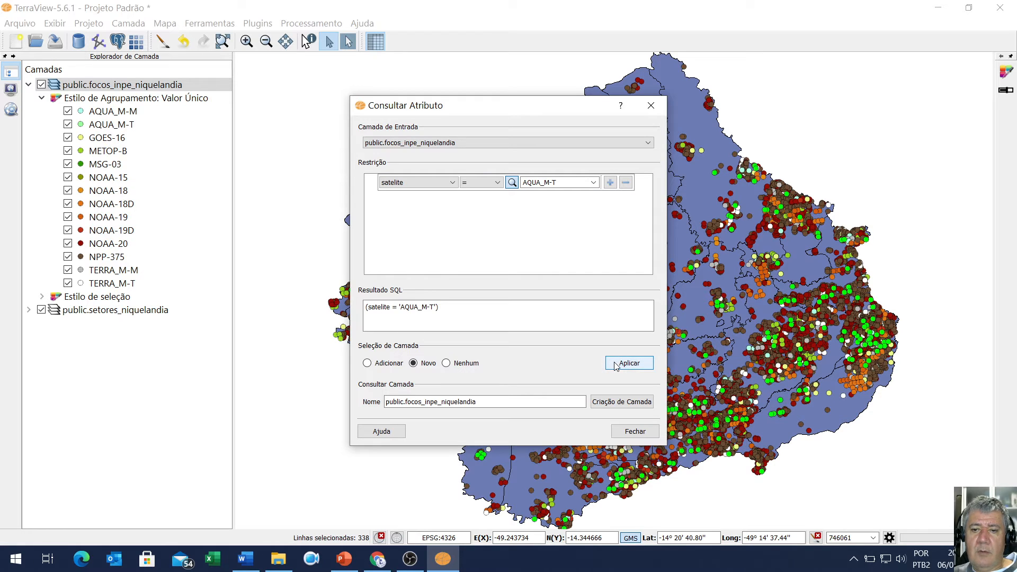
pyautogui.click(635, 432)
# - Remove the Valor Único grouping style from public.focos_inpe_niquelandia and check the layer's remaining display style
pyautogui.click(130, 102)
pyautogui.rightClick(134, 101)
pyautogui.click(148, 105)
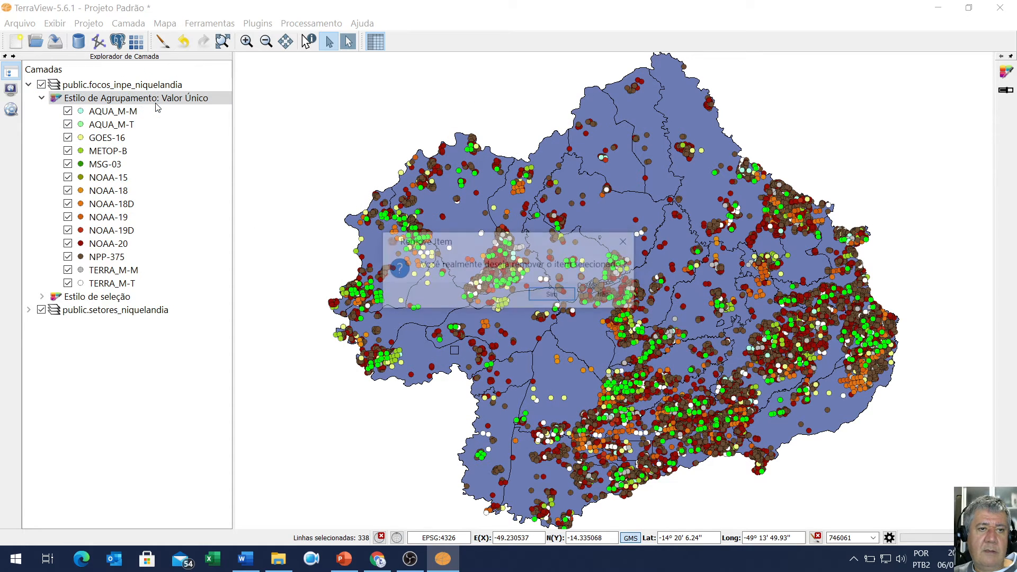
pyautogui.click(545, 295)
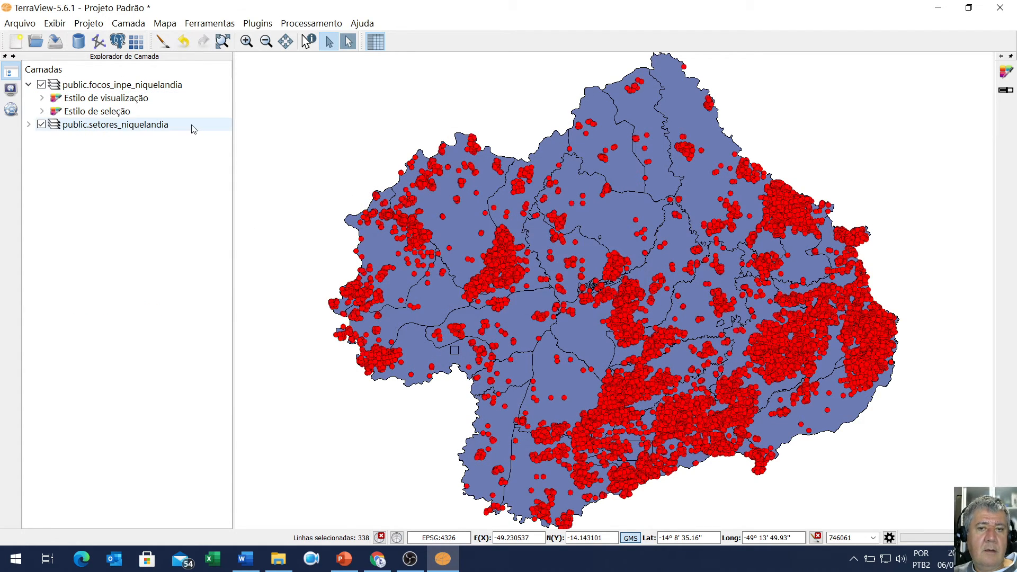
pyautogui.click(43, 99)
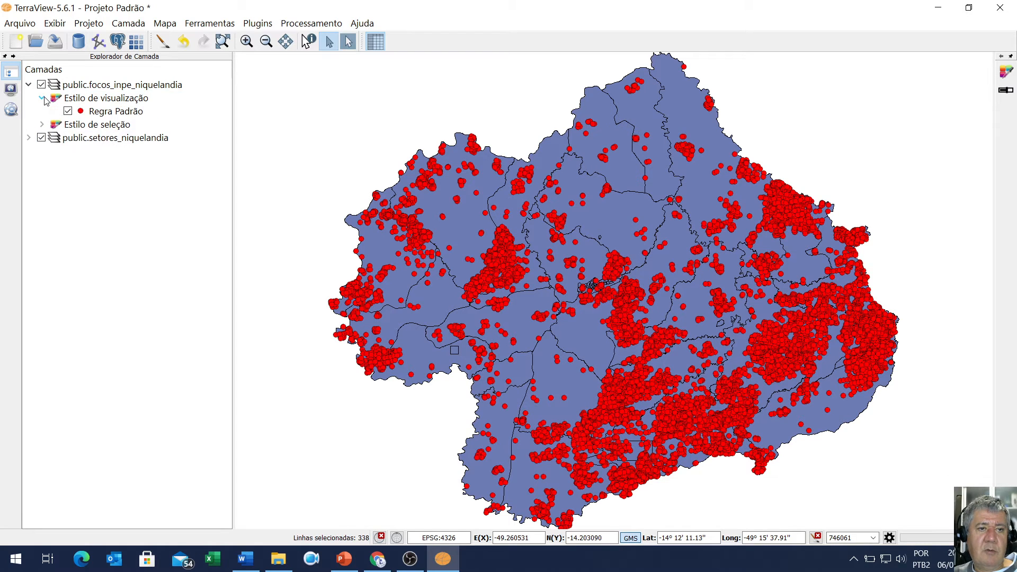
pyautogui.click(42, 99)
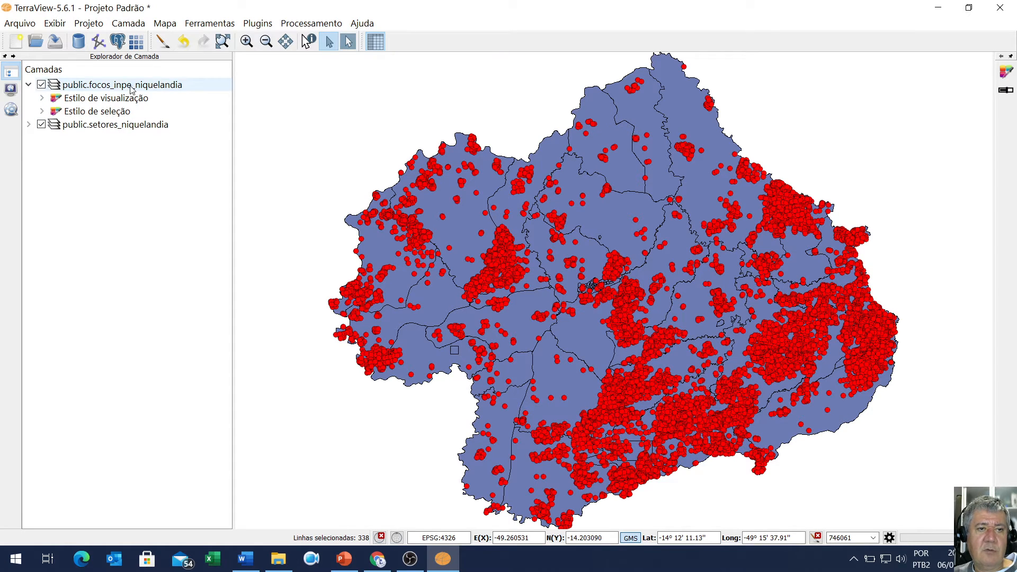
# - Reopen the attribute query for the ungrouped fire spots layer and define the restriction satelite = AQUA_M-T again
pyautogui.rightClick(131, 90)
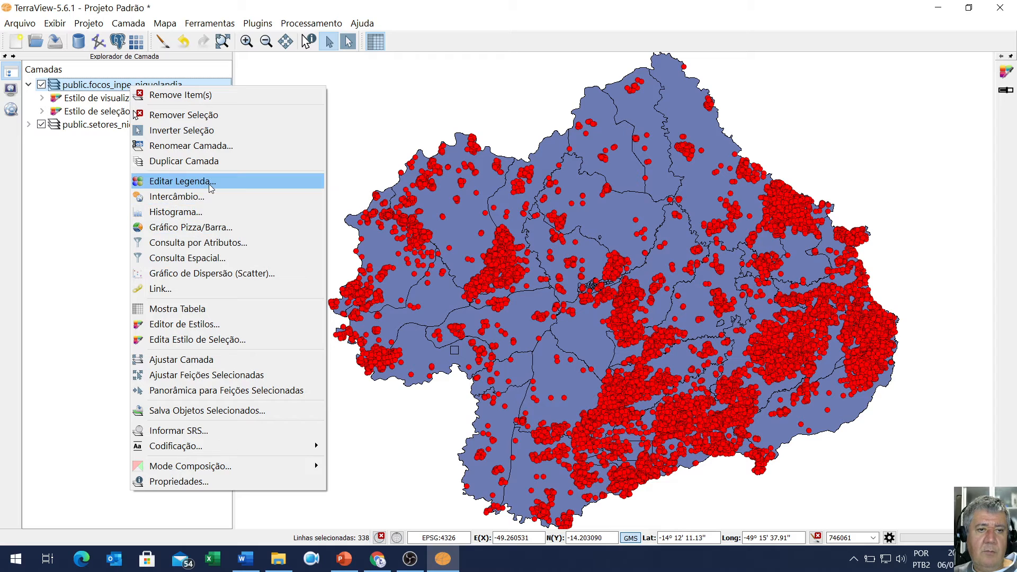
pyautogui.click(226, 242)
pyautogui.click(381, 184)
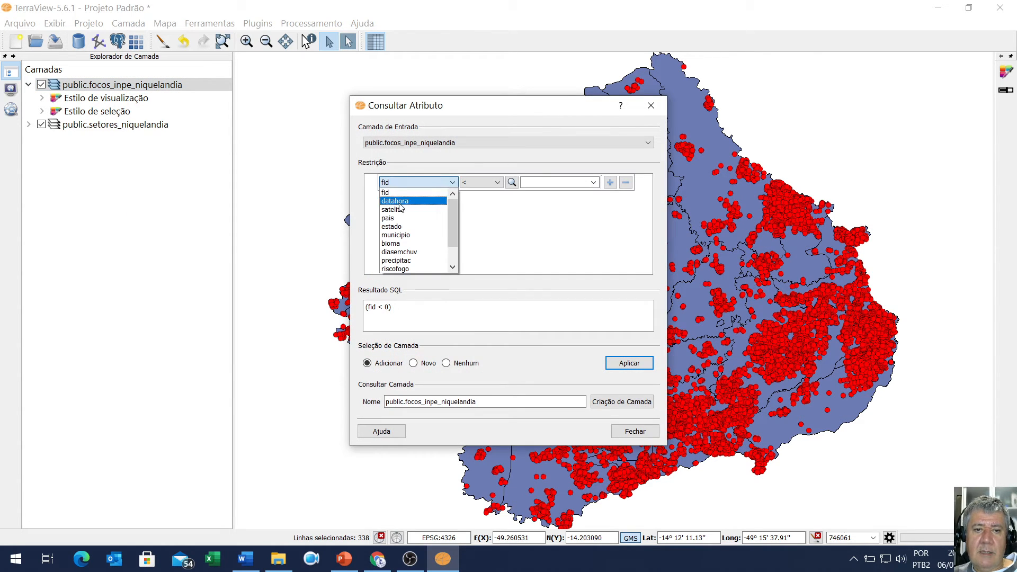
pyautogui.click(400, 210)
pyautogui.click(471, 183)
pyautogui.click(475, 219)
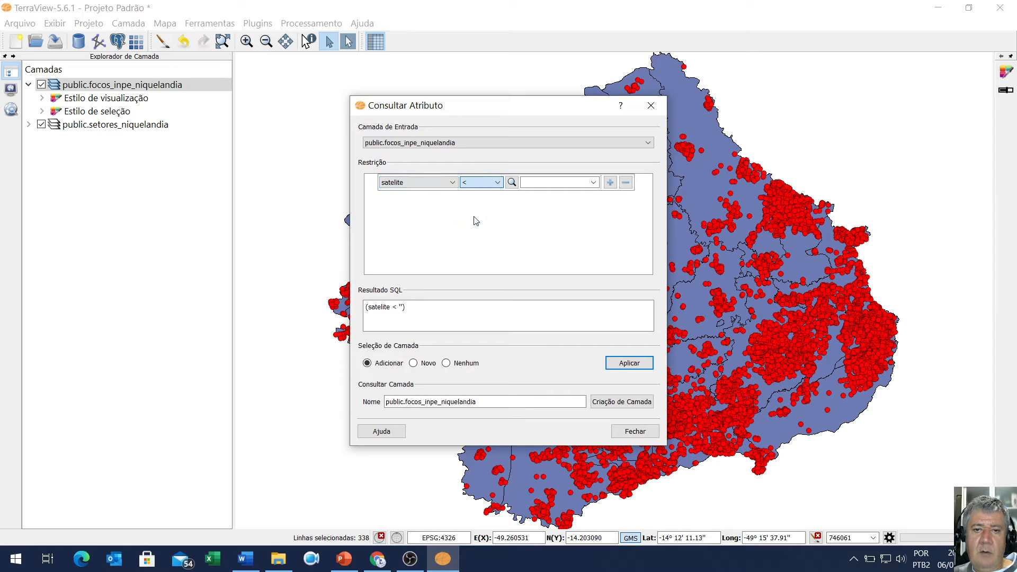
pyautogui.click(512, 182)
pyautogui.click(596, 185)
pyautogui.click(574, 204)
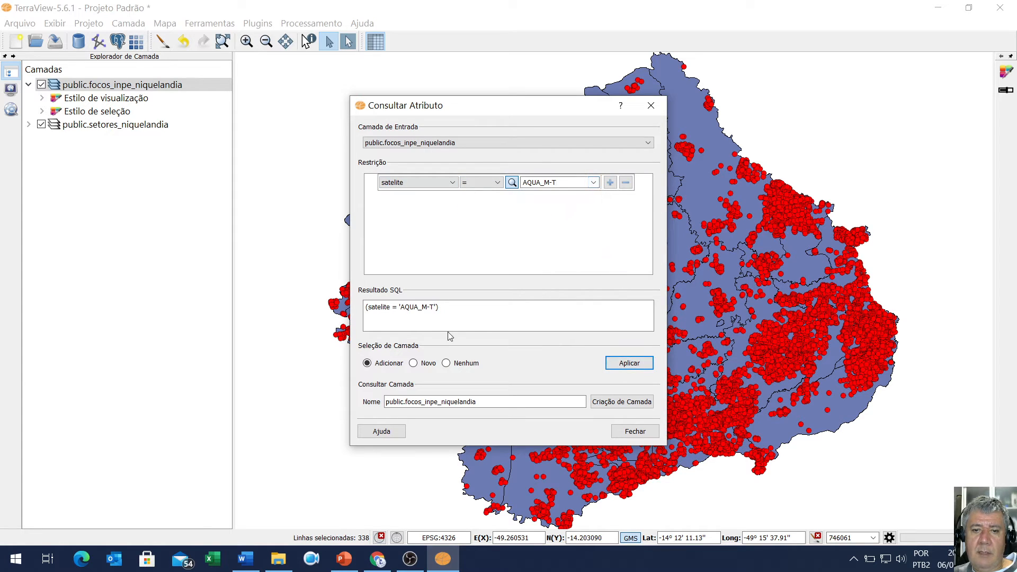
# - Apply the satelite = AQUA_M-T restriction to the fire spots layer as a new selection (Novo) and close the attribute query
pyautogui.click(413, 363)
pyautogui.click(630, 363)
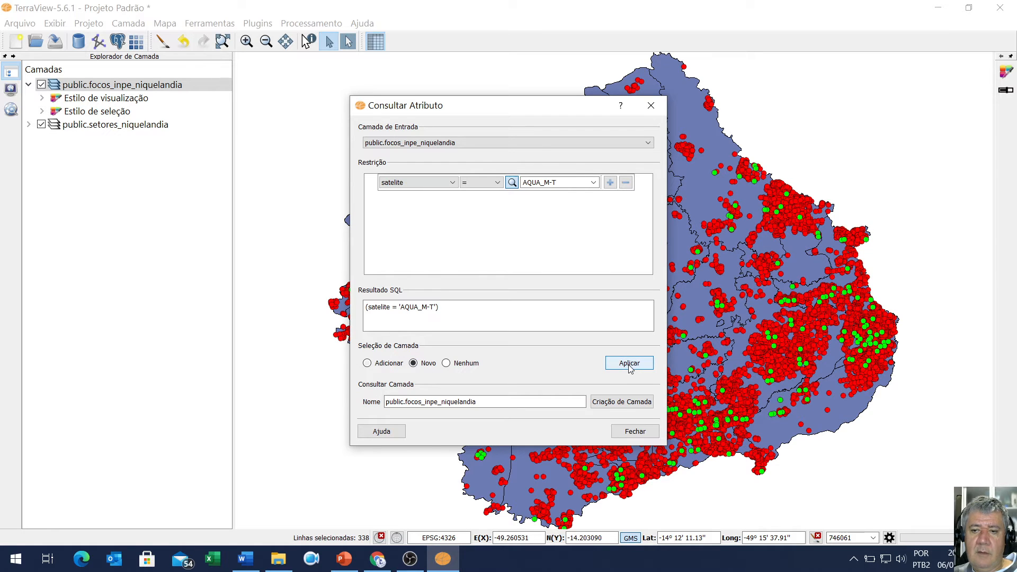
pyautogui.click(635, 431)
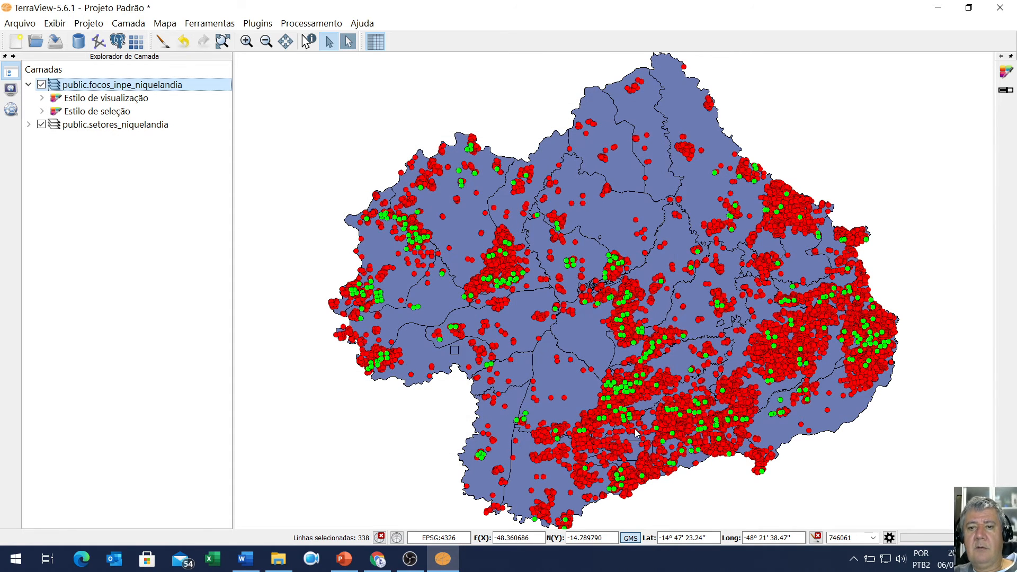
# - Show the attribute table of public.focos_inpe_niquelandia, enlarge it and enable promotion of the selected rows
pyautogui.rightClick(136, 85)
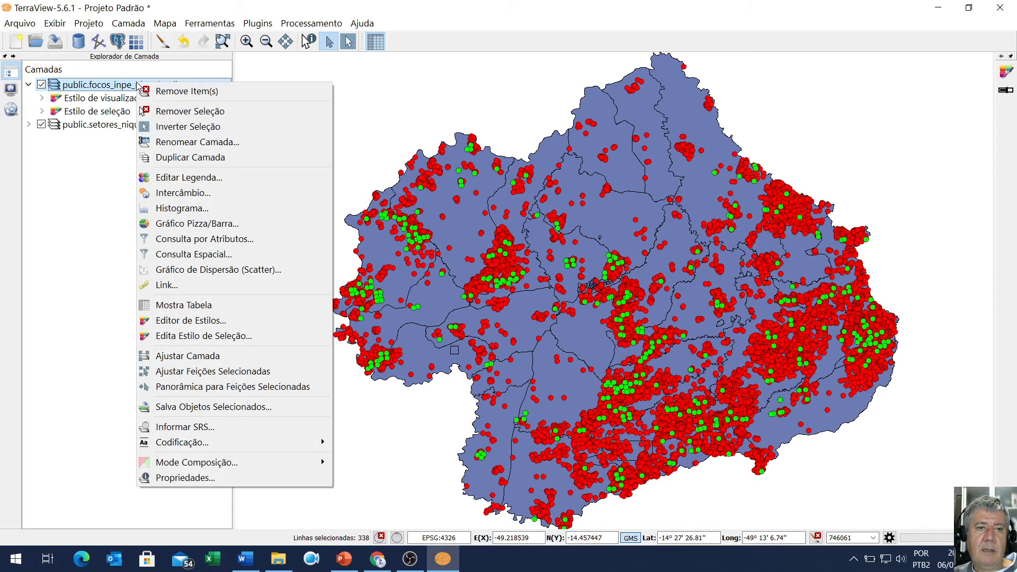
pyautogui.click(183, 305)
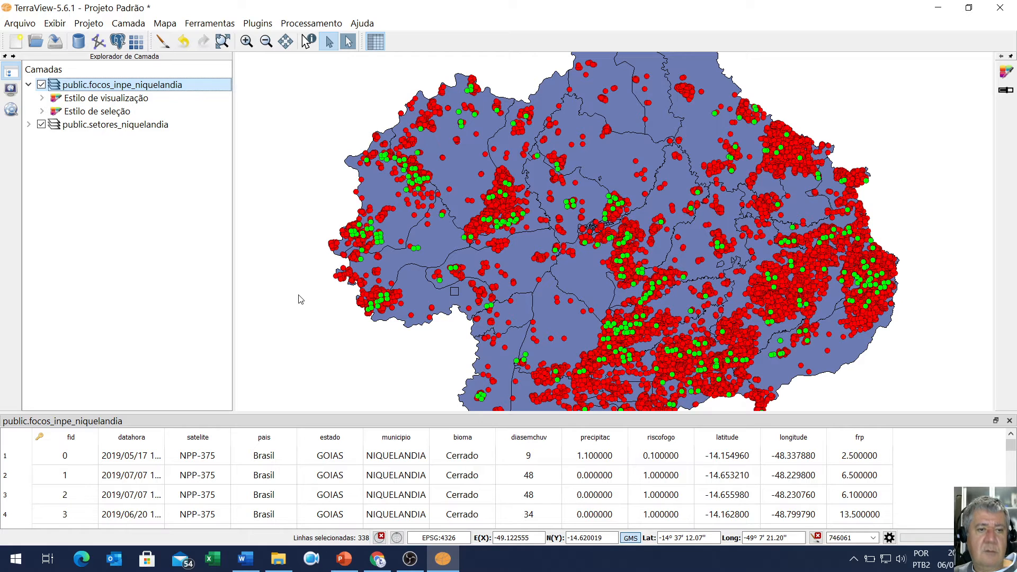
pyautogui.rightClick(142, 89)
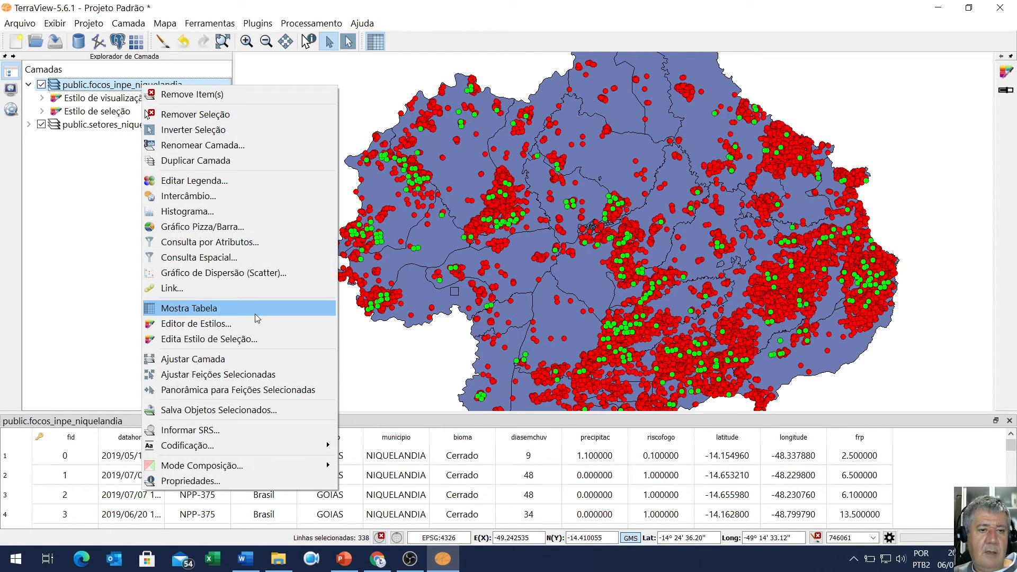
pyautogui.click(91, 375)
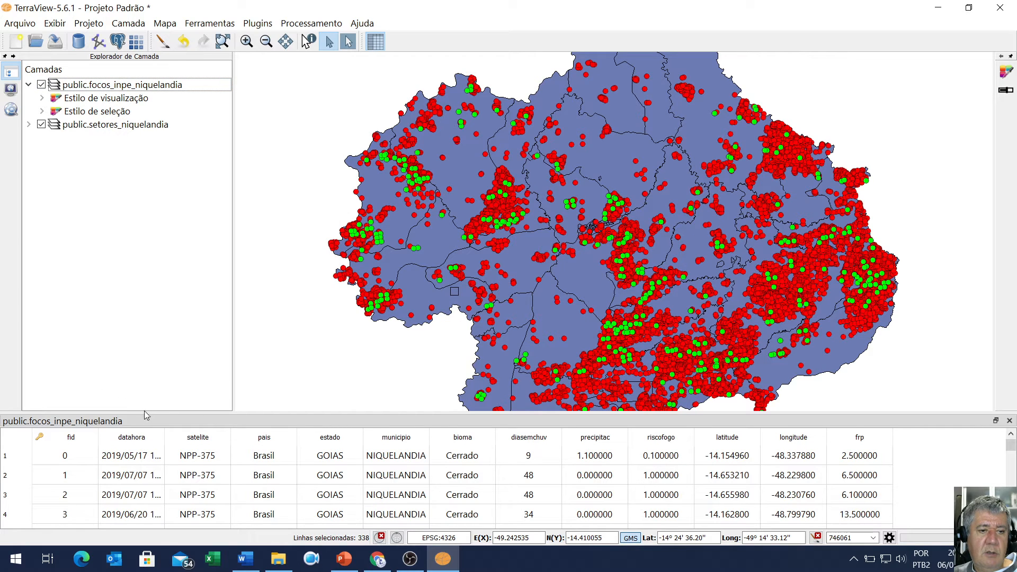
pyautogui.moveTo(148, 412); pyautogui.dragTo(147, 278)
pyautogui.rightClick(13, 343)
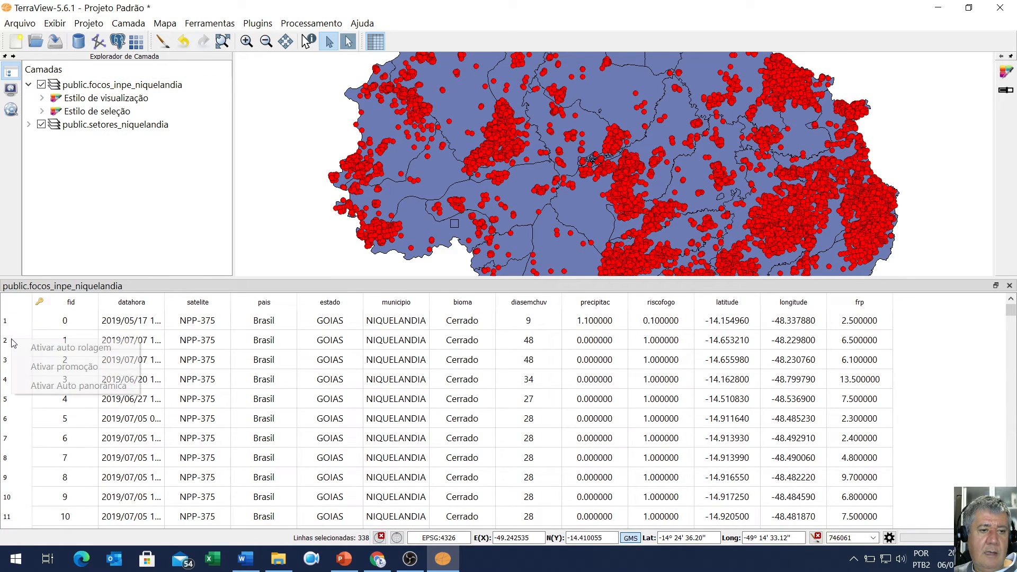
pyautogui.click(88, 364)
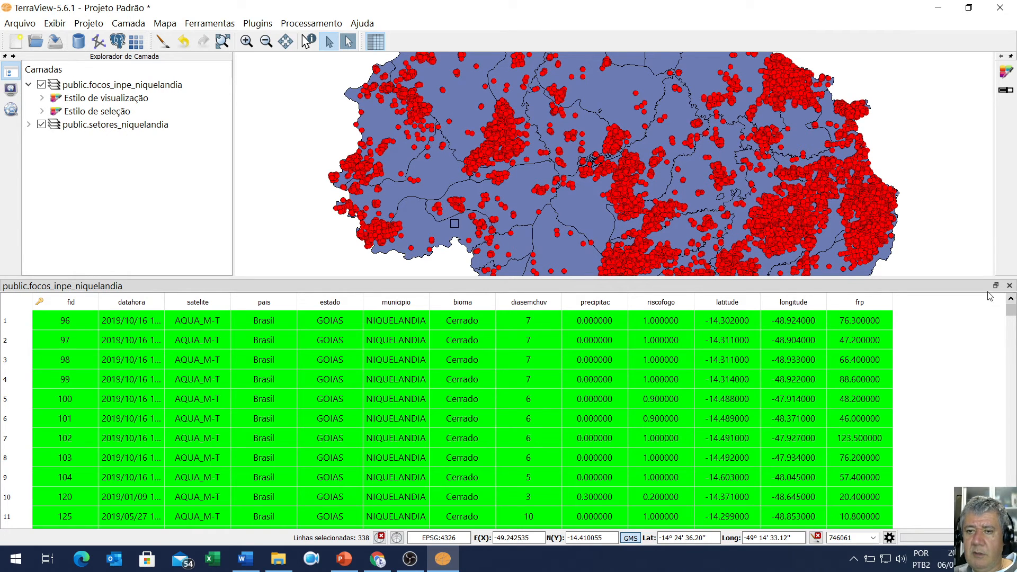
# - Look through the promoted AQUA_M-T rows in the fire spots table to find where the selection ends
pyautogui.moveTo(1012, 315)
pyautogui.mouseDown()
pyautogui.moveTo(1012, 352)
pyautogui.moveTo(1011, 307)
pyautogui.mouseUp()
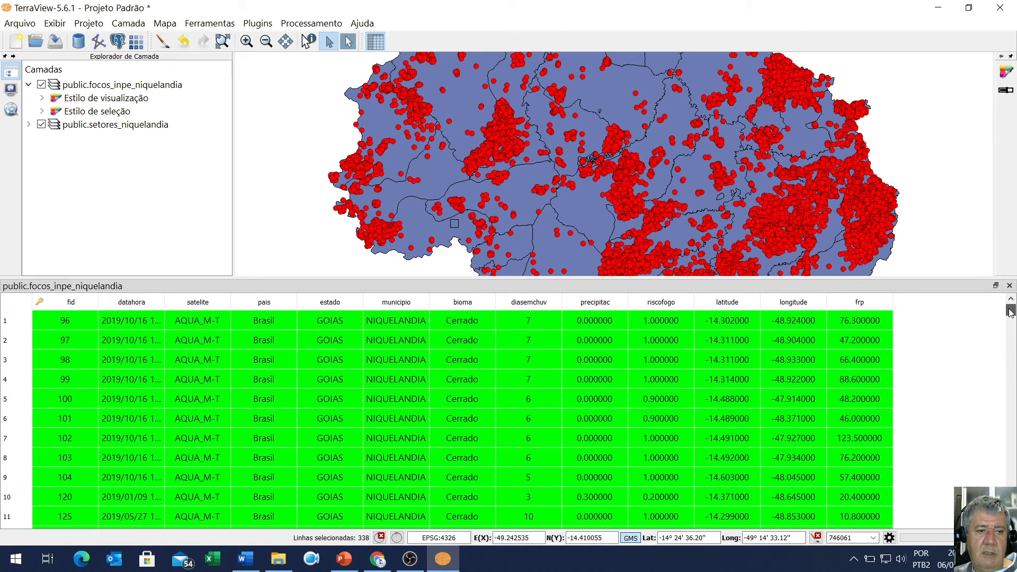
pyautogui.click(1012, 496)
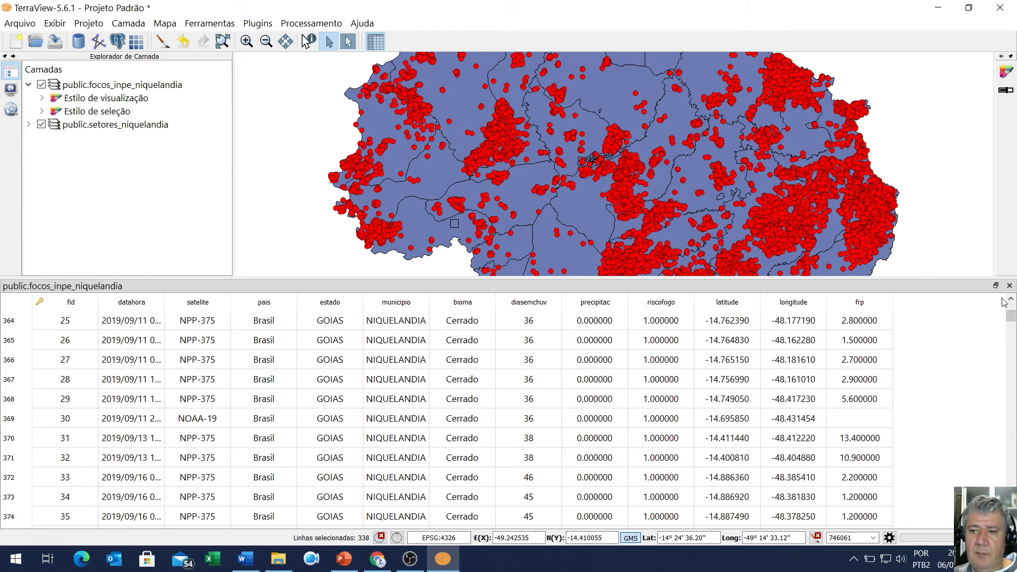
pyautogui.click(1012, 300)
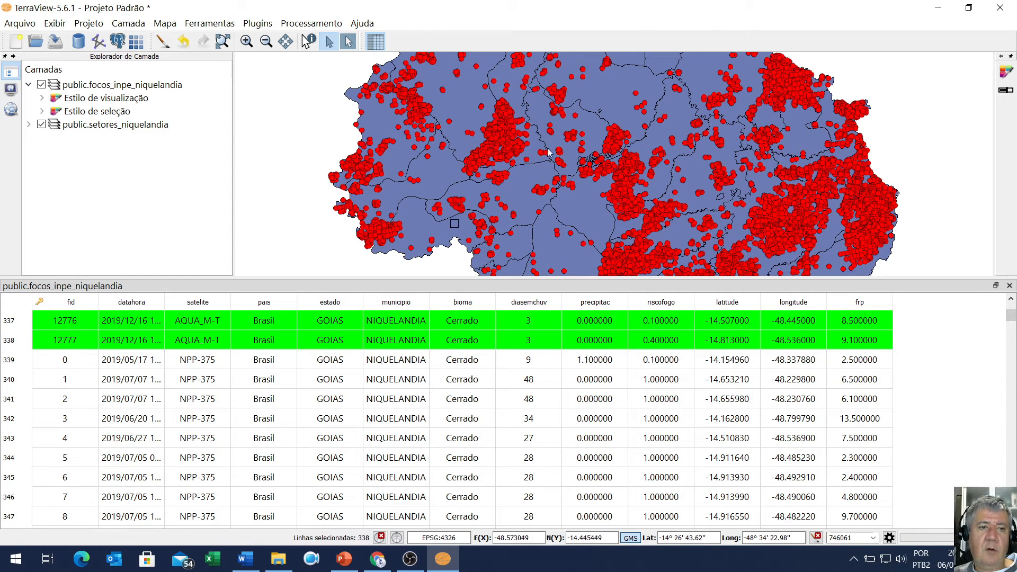
# - Close the attribute table and turn public.focos_inpe_niquelandia off and on again to redraw its selected spots on the map
pyautogui.click(223, 41)
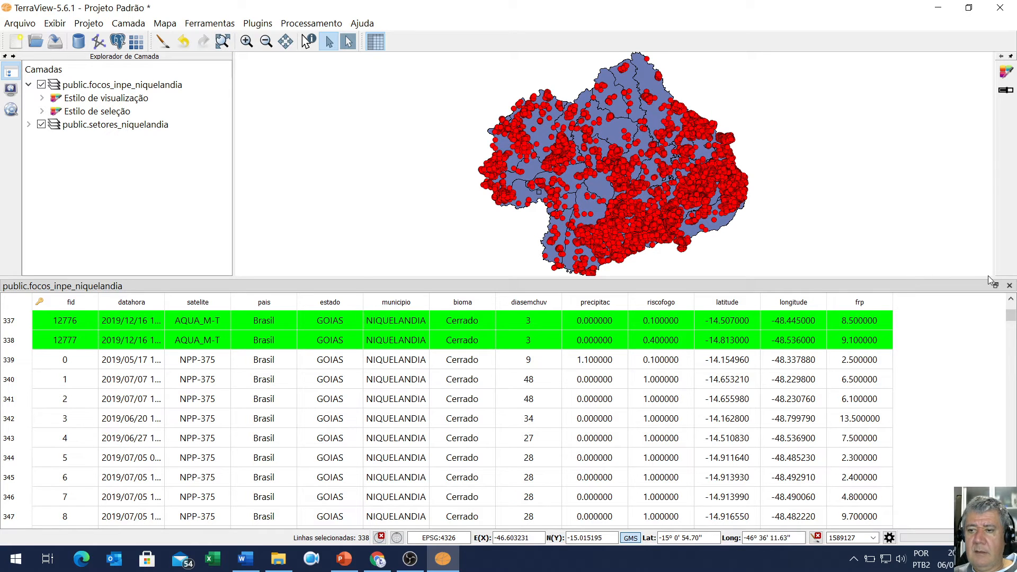
pyautogui.click(1010, 286)
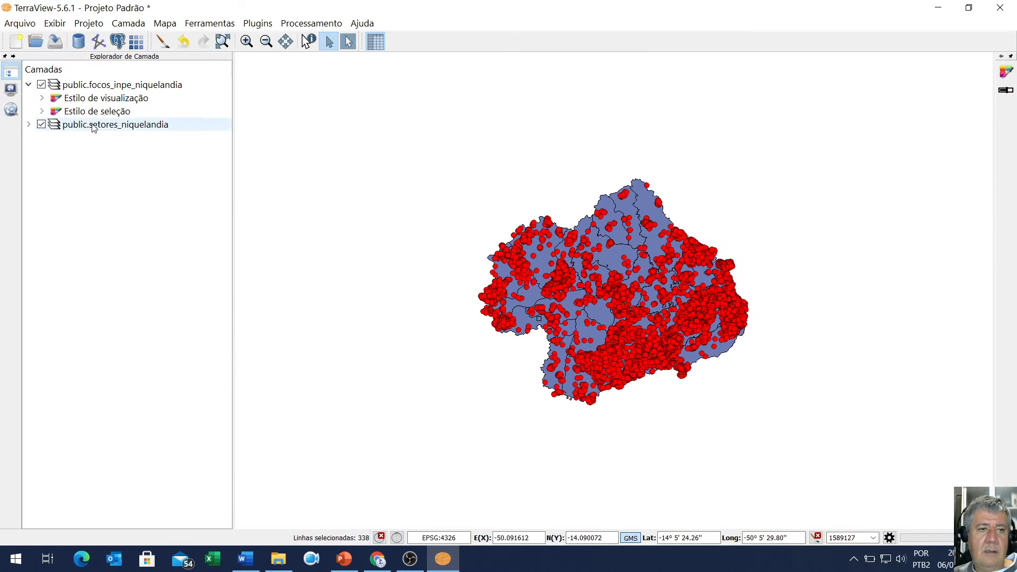
pyautogui.click(42, 85)
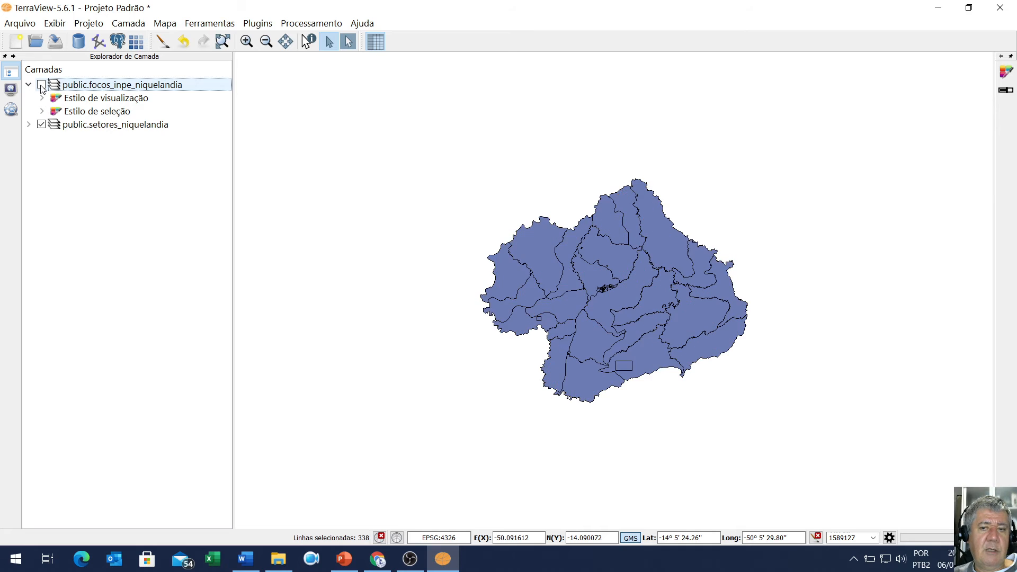
pyautogui.click(41, 86)
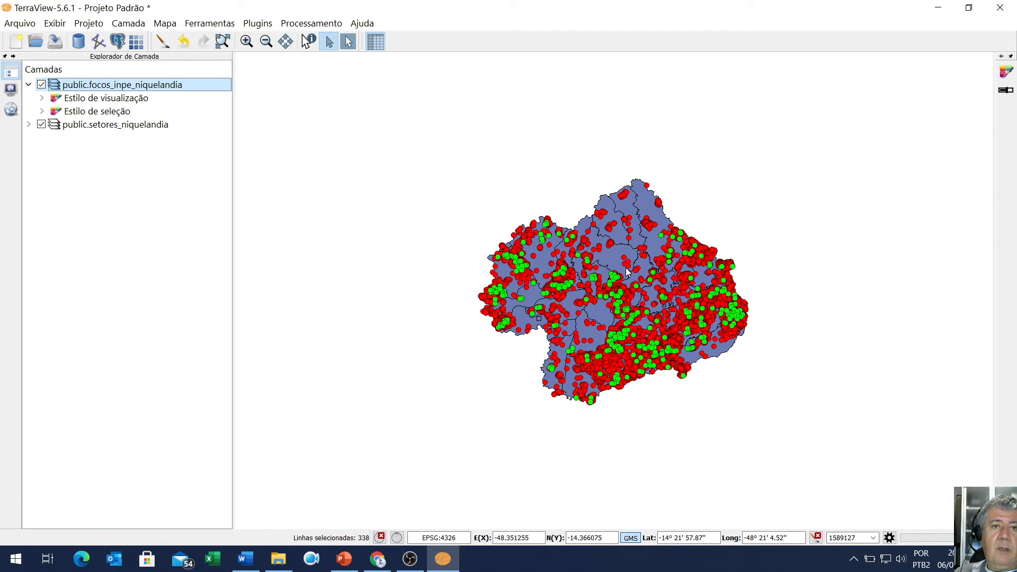
pyautogui.click(320, 26)
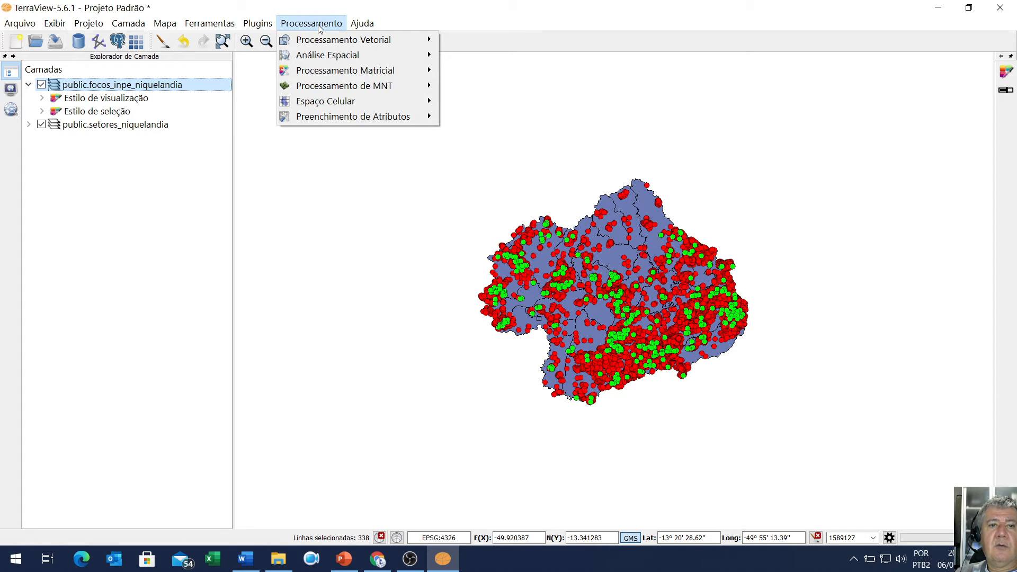
pyautogui.moveTo(353, 123)
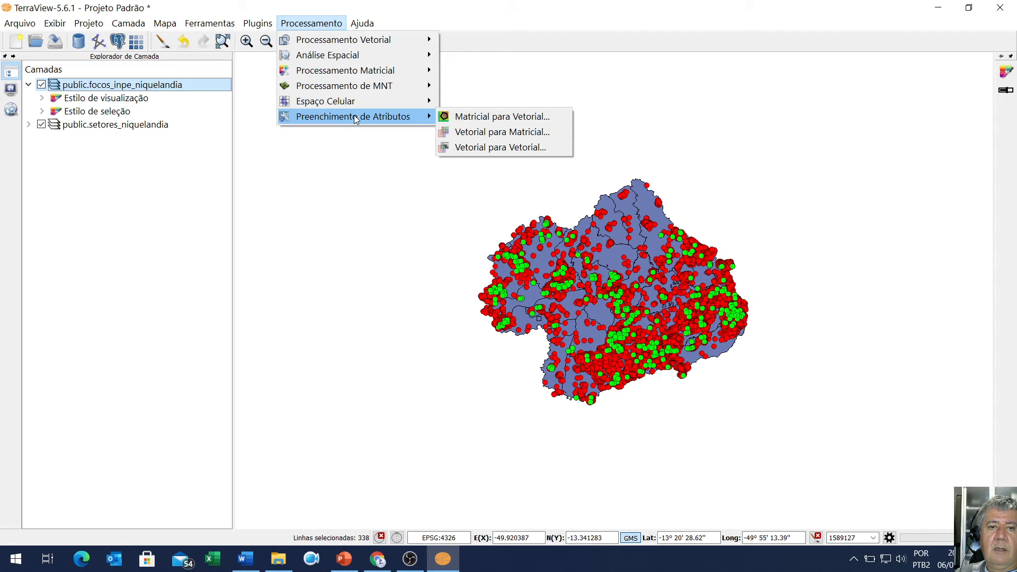
pyautogui.click(512, 148)
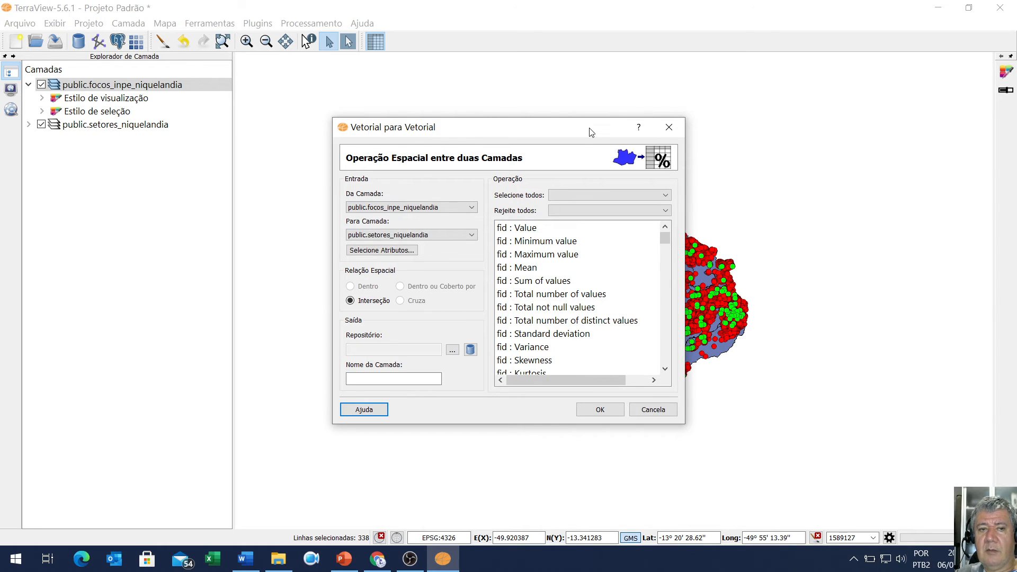
pyautogui.click(669, 127)
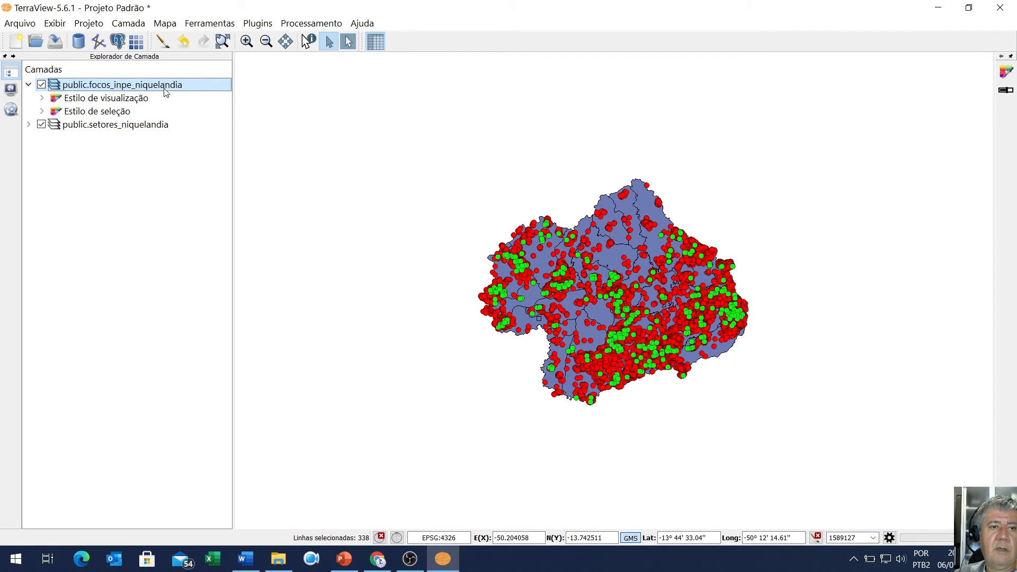
# - Start saving the selected objects of public.focos_inpe_niquelandia as a new layer, with the PostGIS source BancoFGEO as repository
pyautogui.rightClick(152, 91)
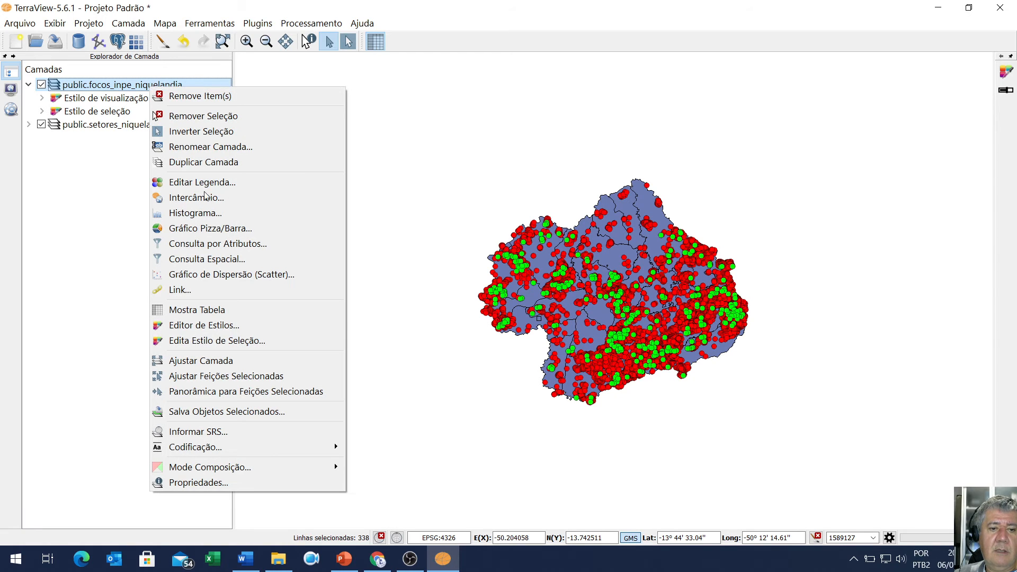
pyautogui.click(269, 410)
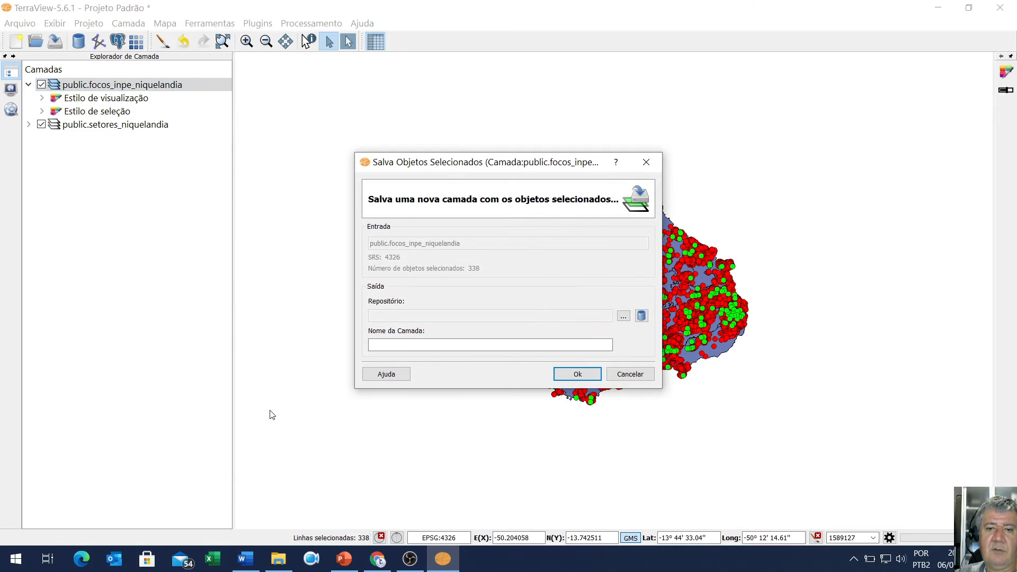
pyautogui.click(642, 316)
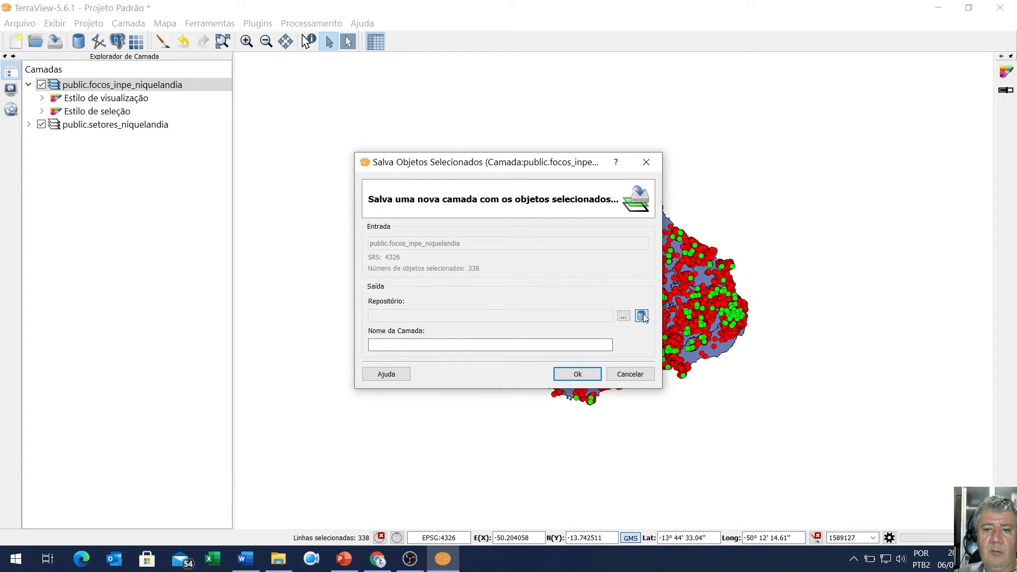
pyautogui.click(392, 214)
pyautogui.click(467, 208)
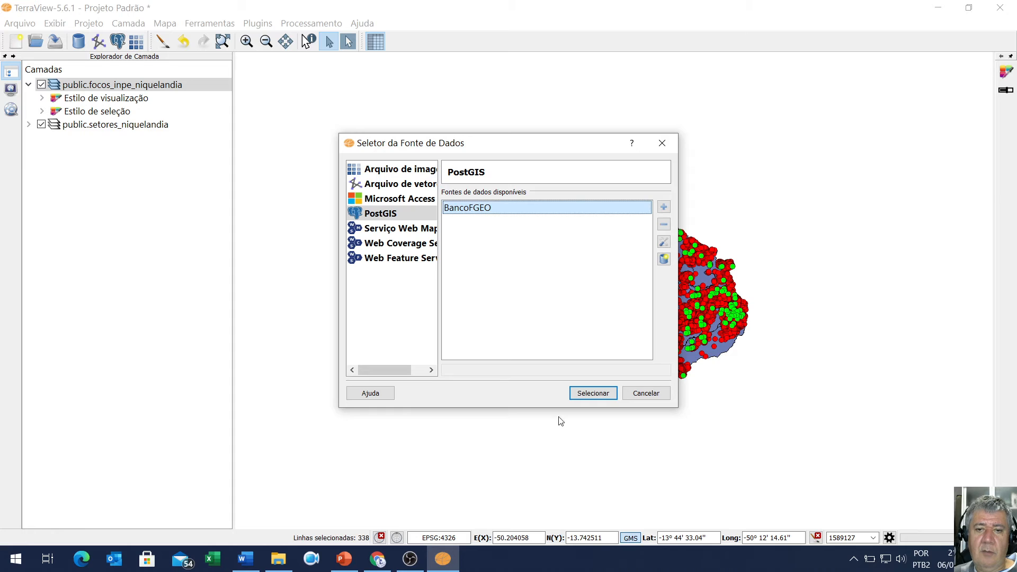
pyautogui.click(593, 393)
# - Name the output layer focos_inpe_ref_niquelandia, save it and add it to the project
pyautogui.click(411, 347)
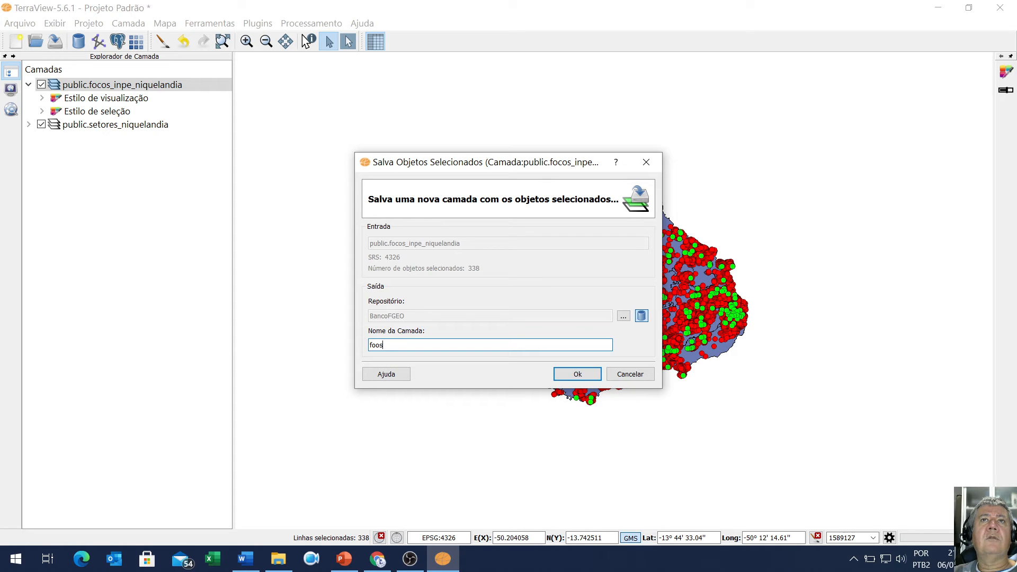
pyautogui.hotkey('alt', 'Tab')
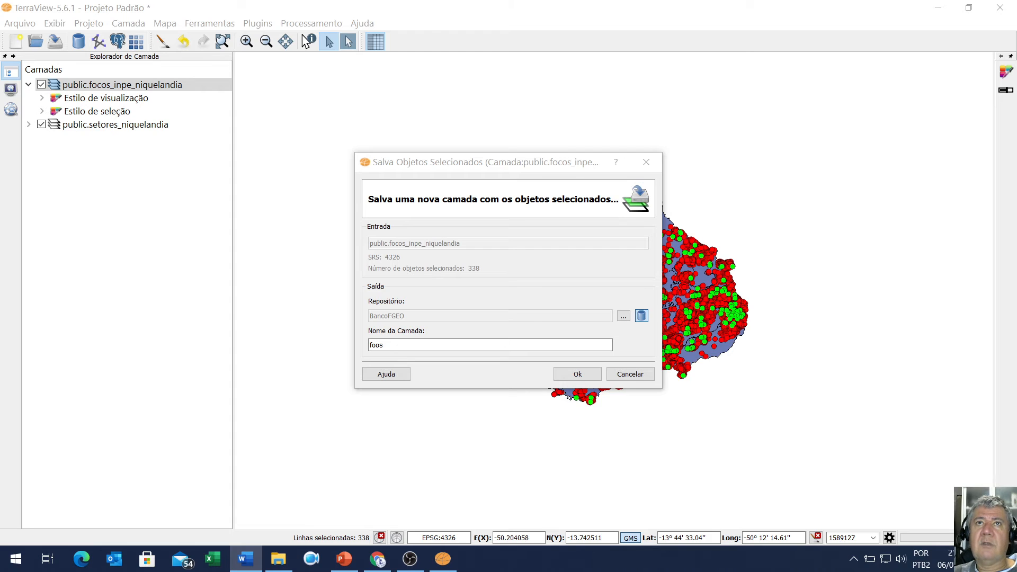
pyautogui.doubleClick(402, 345)
pyautogui.write('focos_inpe_ref_niquelandia')
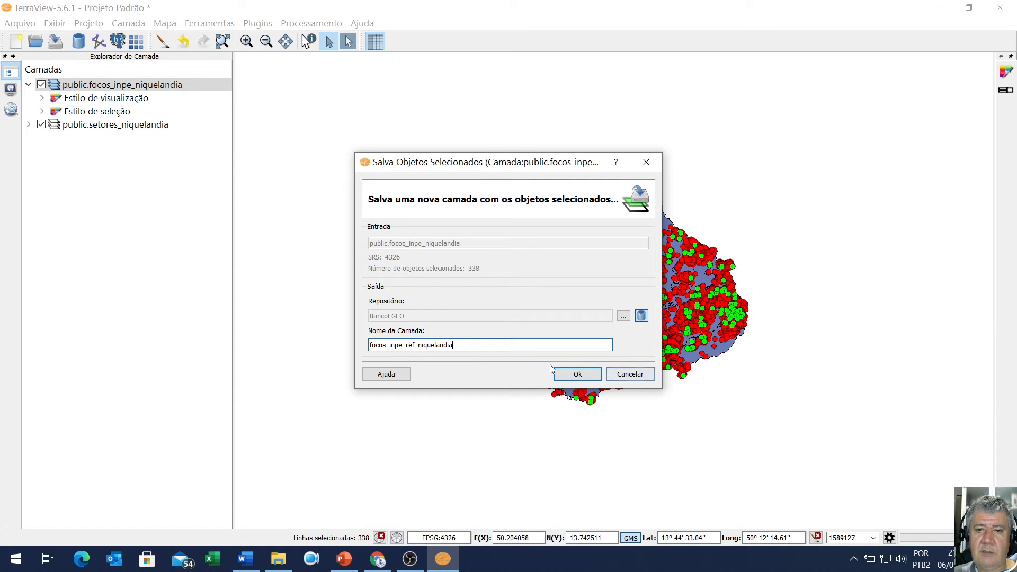
pyautogui.click(576, 374)
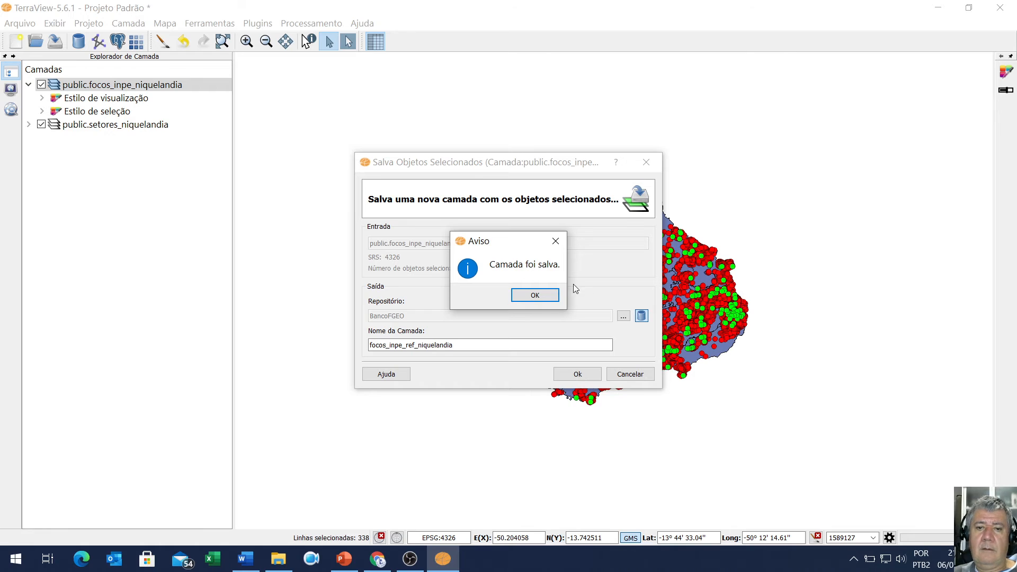
pyautogui.click(534, 295)
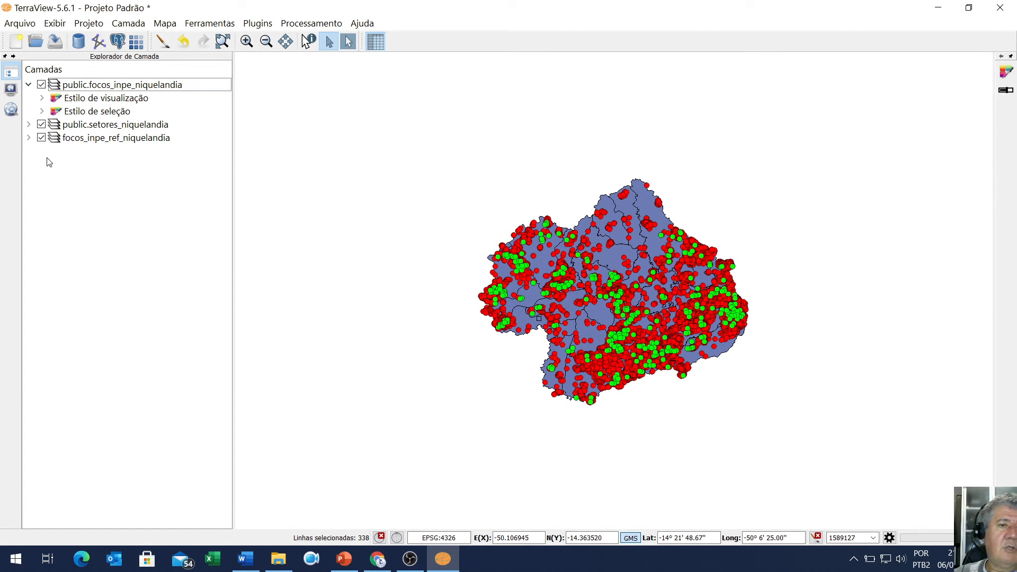
# - Hide public.focos_inpe_niquelandia and move focos_inpe_ref_niquelandia to the first position above the other layers
pyautogui.click(42, 85)
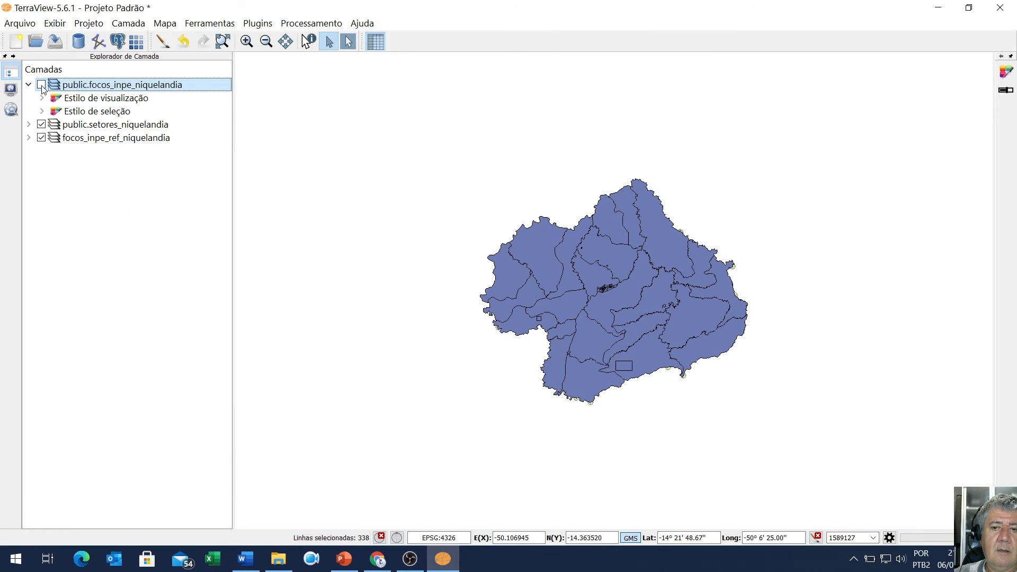
pyautogui.moveTo(70, 140); pyautogui.dragTo(71, 95)
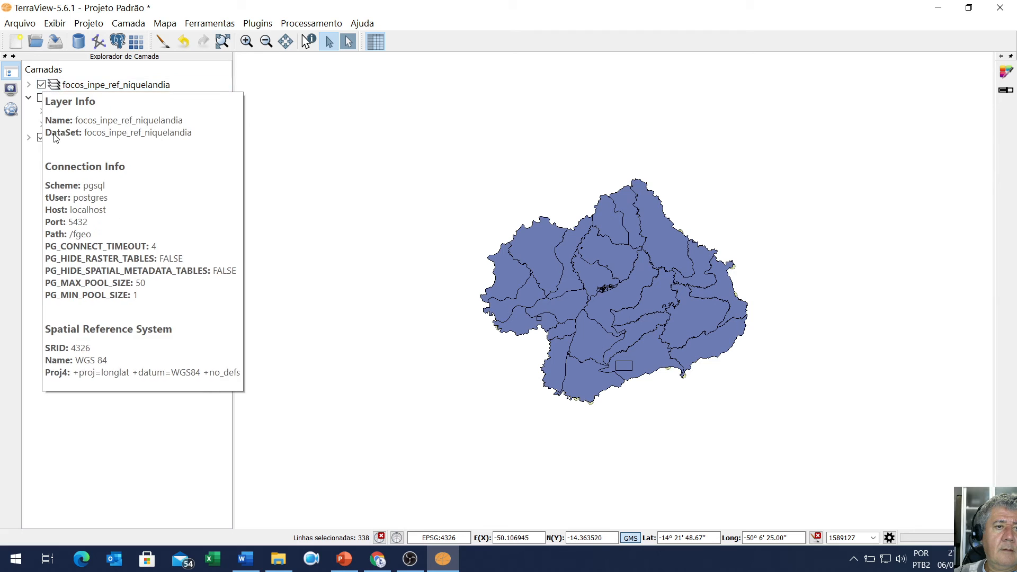
pyautogui.click(164, 84)
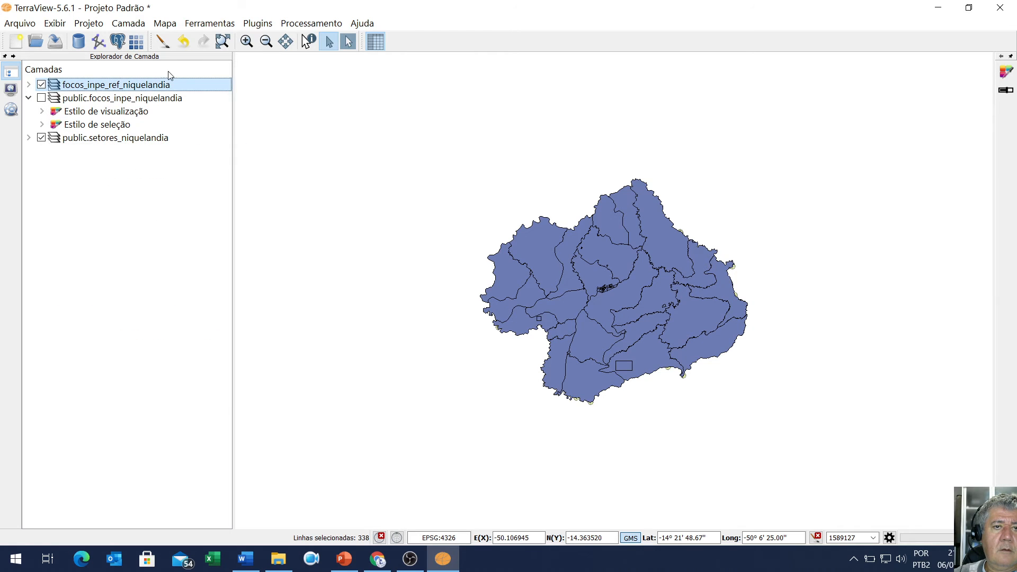
pyautogui.click(223, 42)
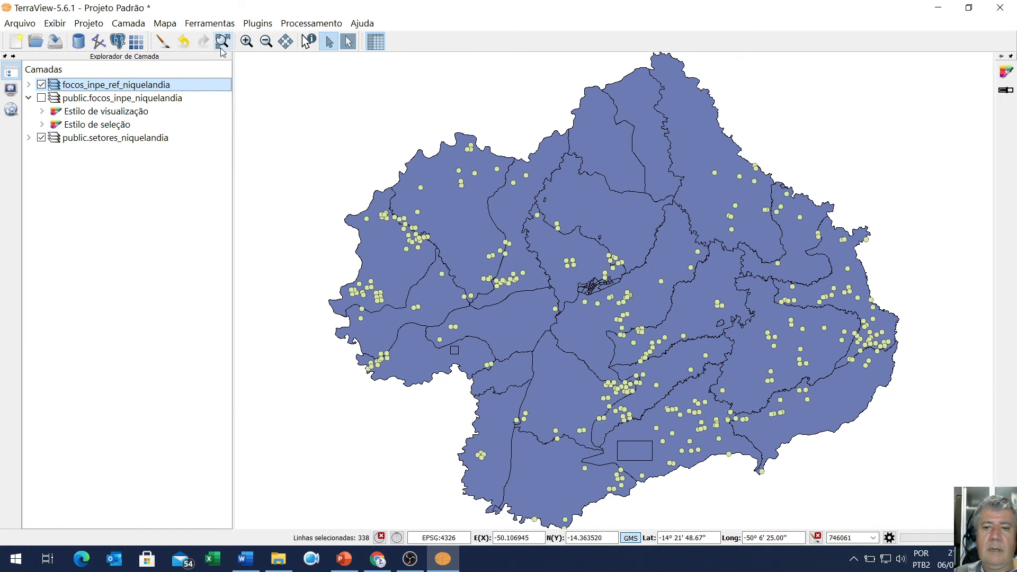
# - Check the attribute table of focos_inpe_ref_niquelandia down to its last record, and close the table
pyautogui.rightClick(104, 85)
pyautogui.click(155, 304)
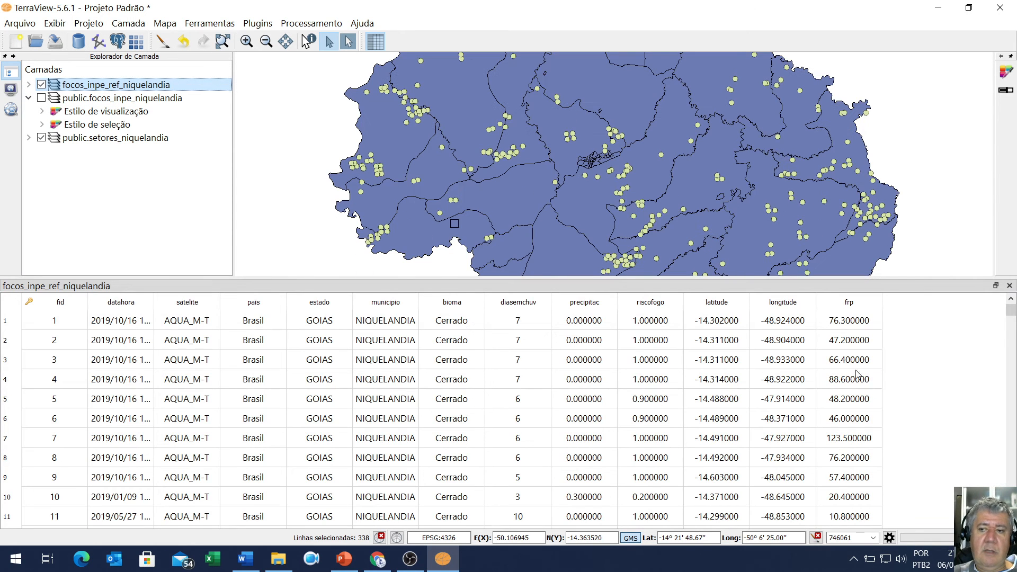
pyautogui.moveTo(1013, 323); pyautogui.dragTo(1012, 524)
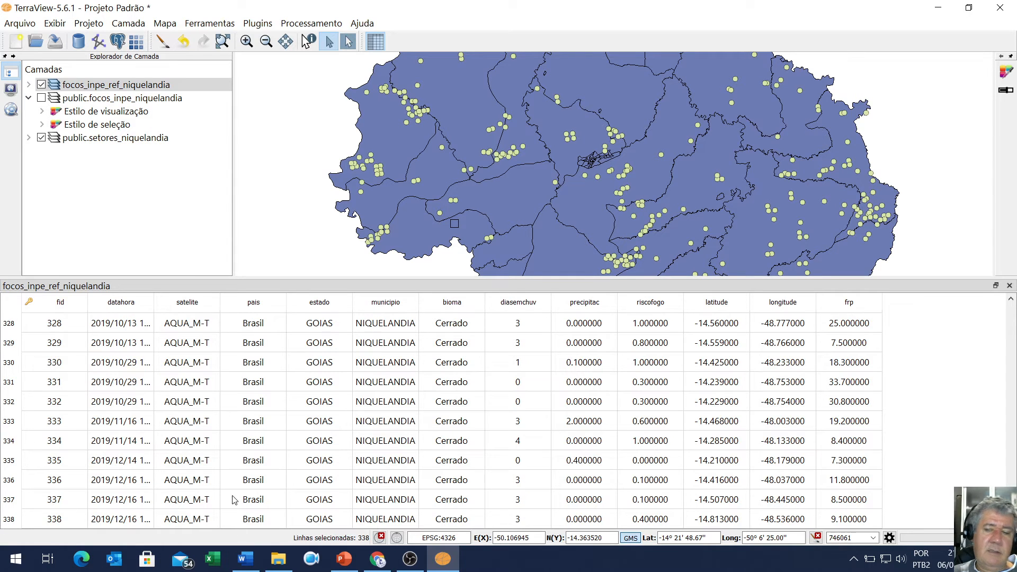
pyautogui.click(1009, 286)
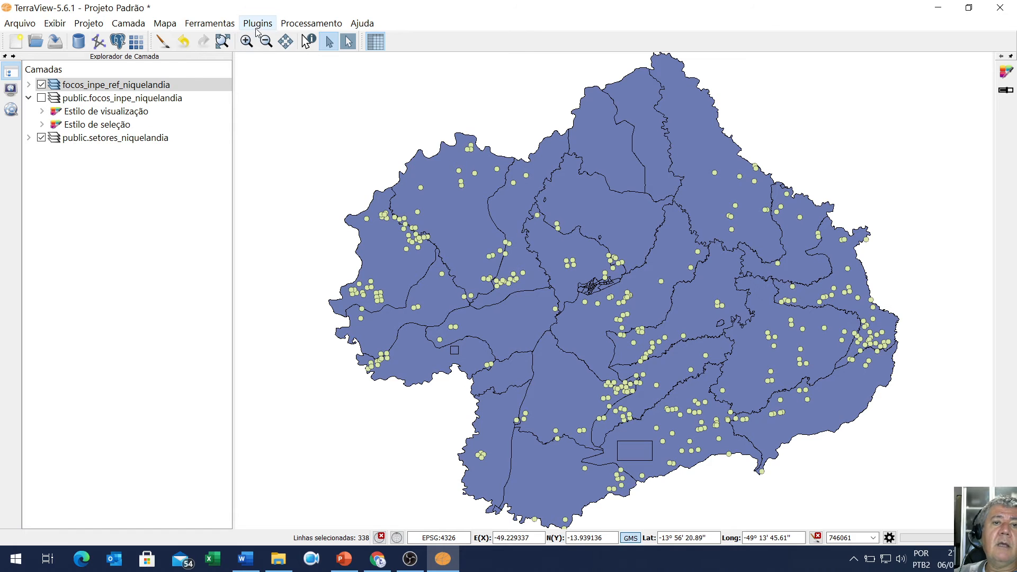
# - Start a vector-to-vector attribute filling from focos_inpe_ref_niquelandia to public.setores_niquelandia
pyautogui.click(311, 24)
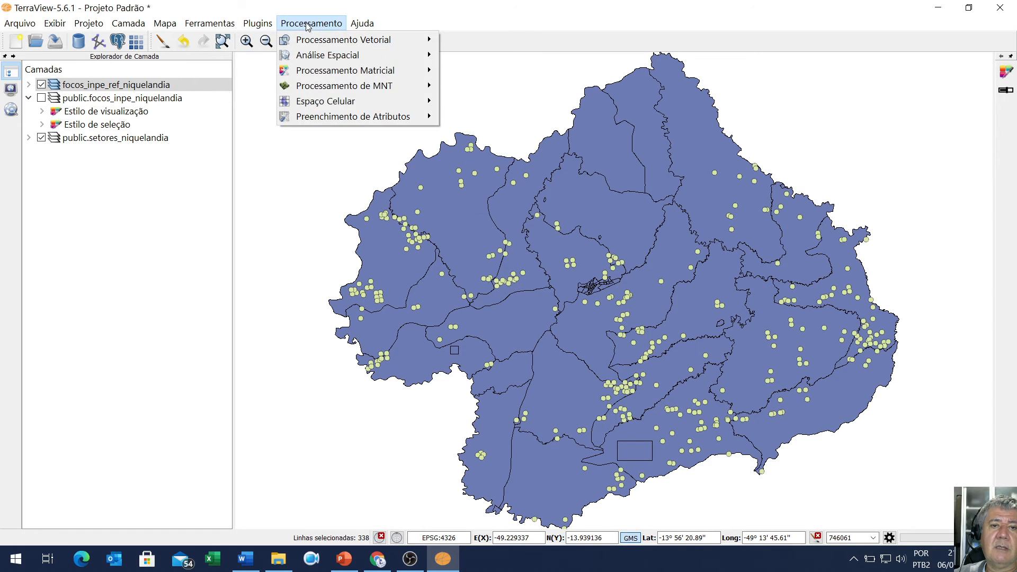
pyautogui.moveTo(332, 117)
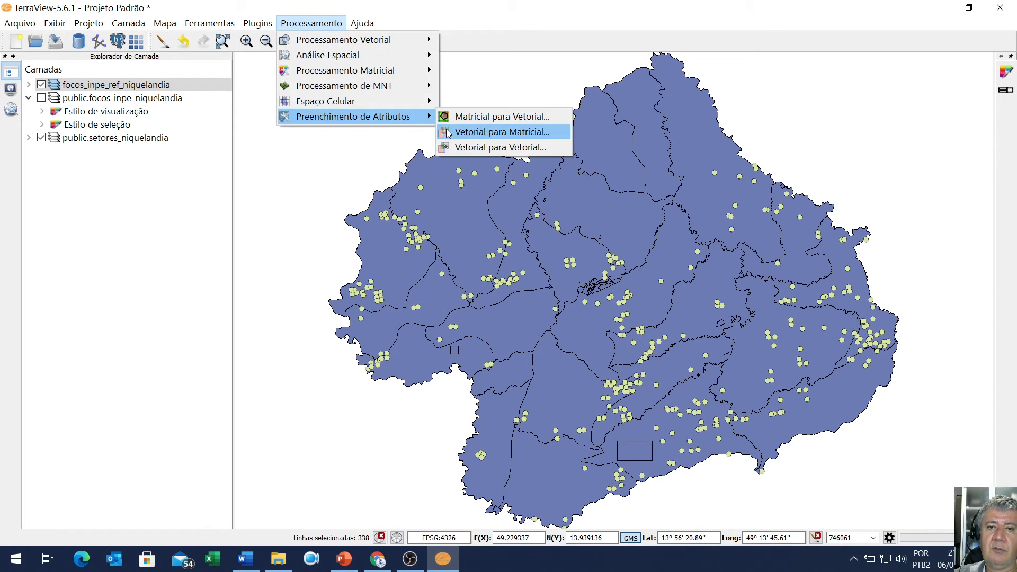
pyautogui.click(491, 148)
pyautogui.moveTo(505, 136); pyautogui.dragTo(509, 100)
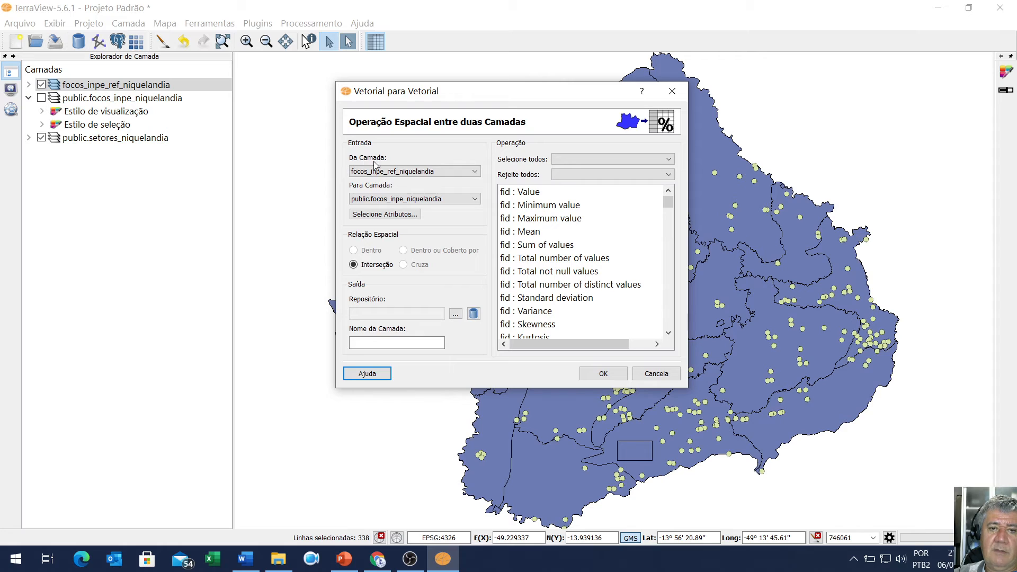
pyautogui.click(398, 175)
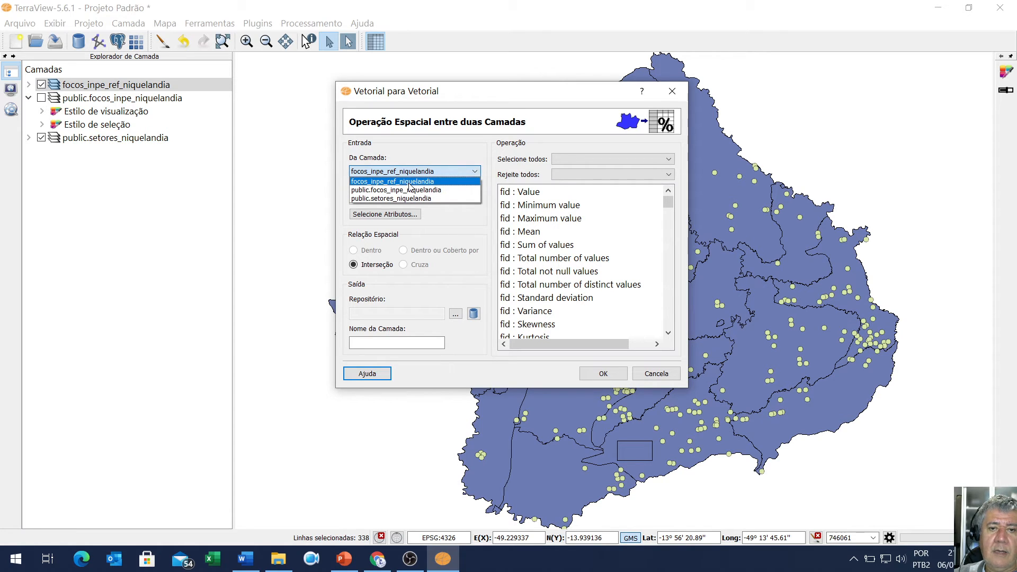
pyautogui.click(409, 182)
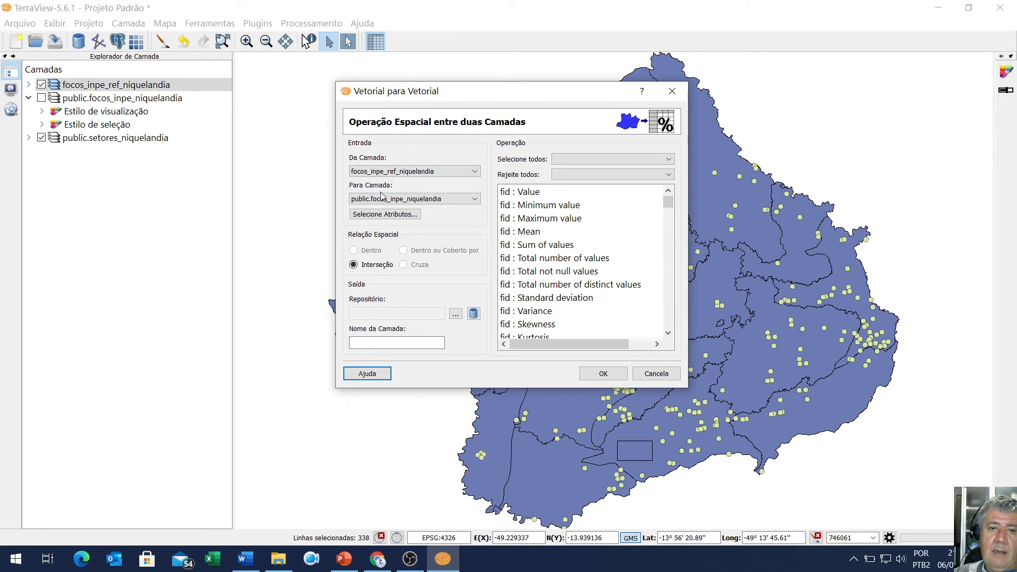
pyautogui.click(410, 200)
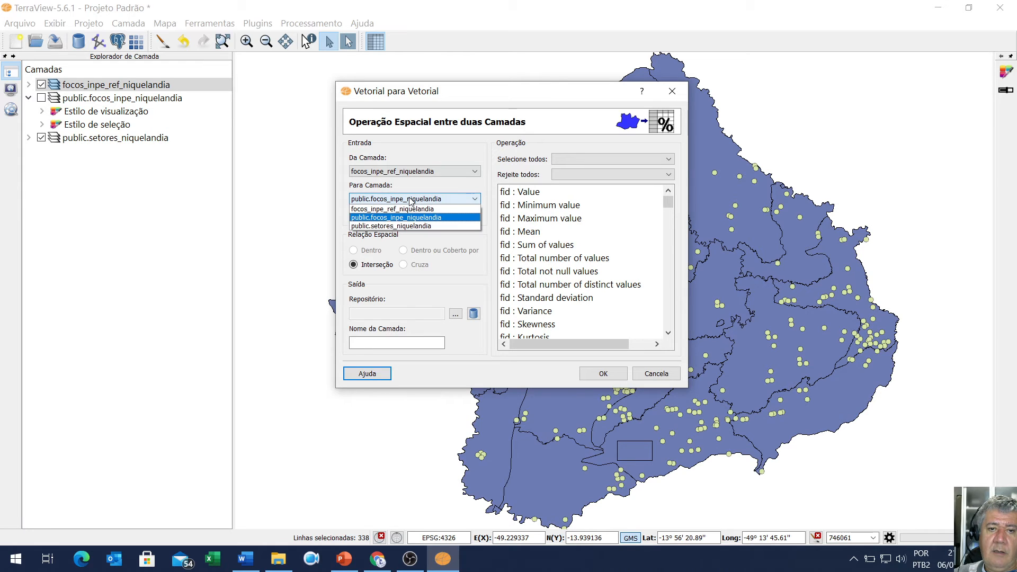
pyautogui.click(424, 227)
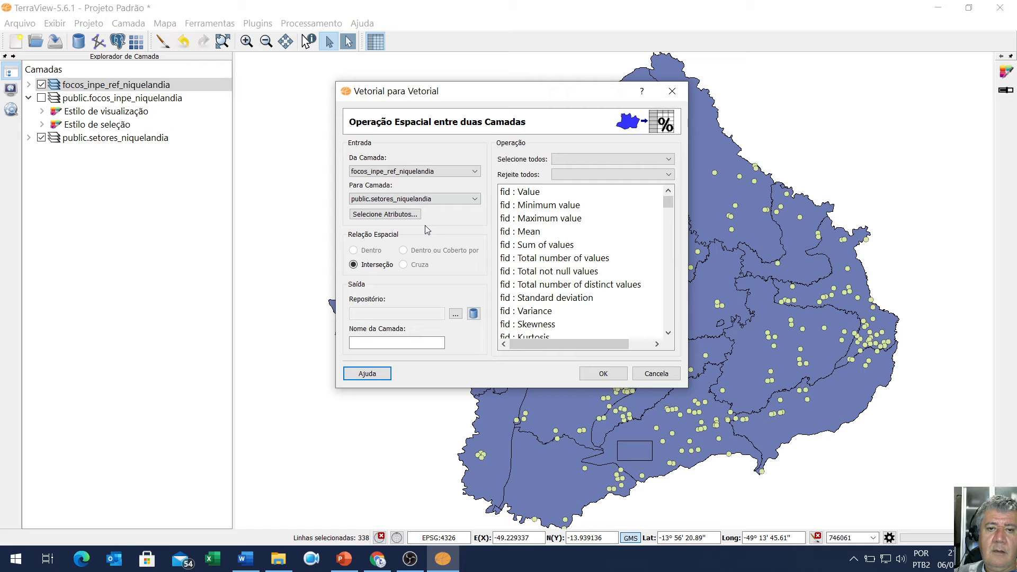
# - Review which attributes of public.setores_niquelandia are selected for the output, and cancel without changing them
pyautogui.click(405, 214)
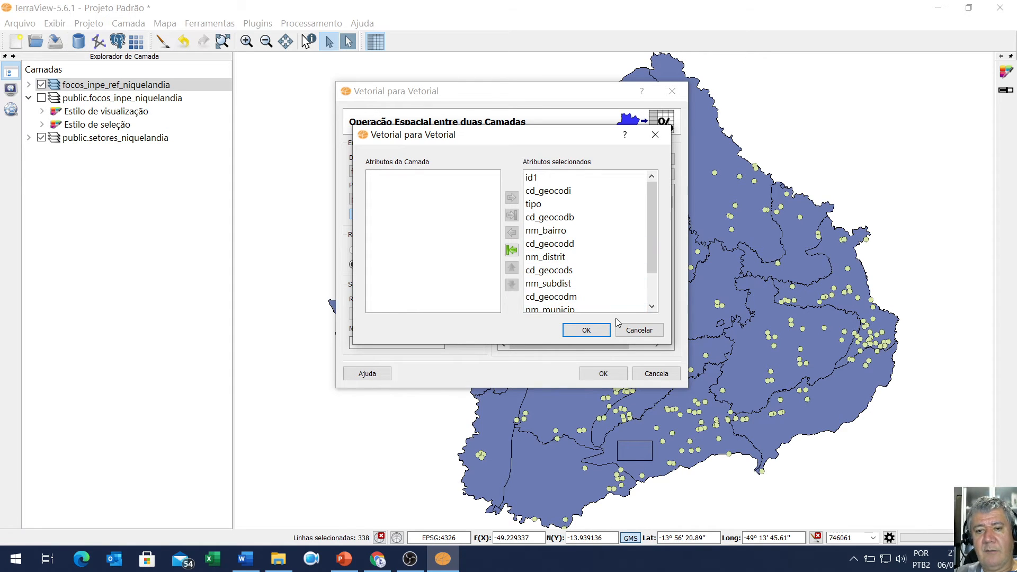
pyautogui.click(649, 329)
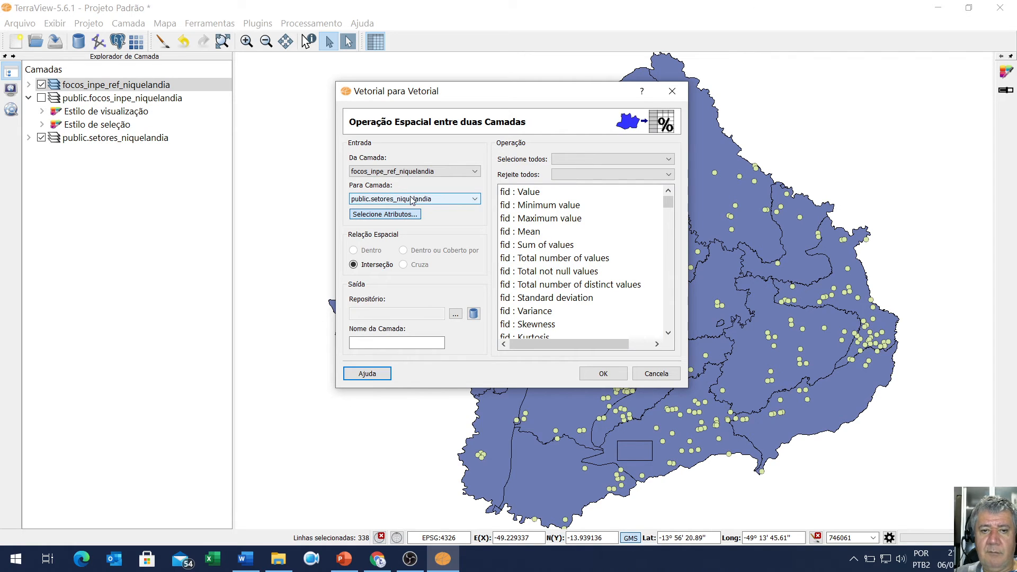
pyautogui.click(395, 217)
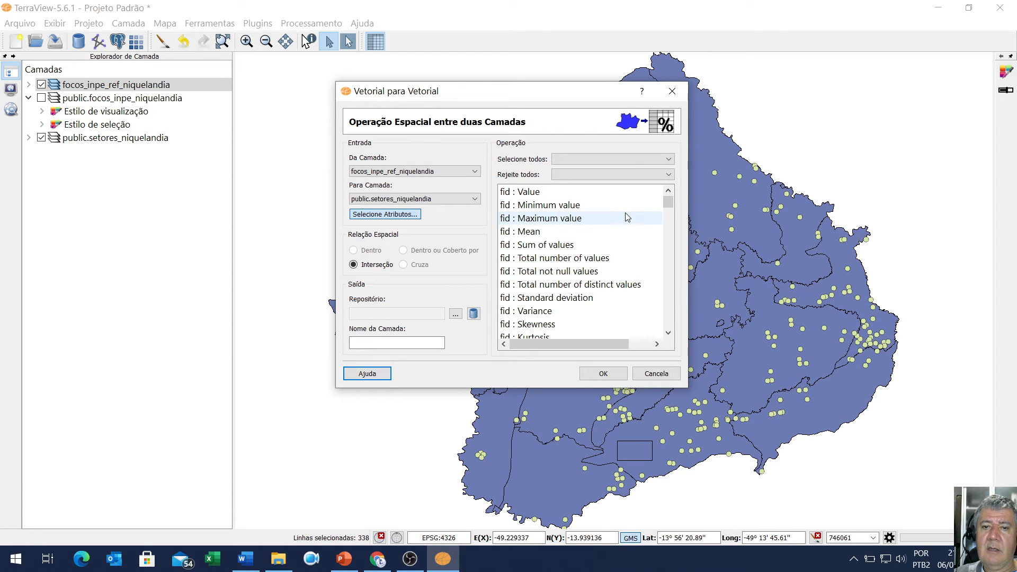
# - Choose Total number of values for the fid attribute as the operation to calculate
pyautogui.scroll(-3, 592, 244)
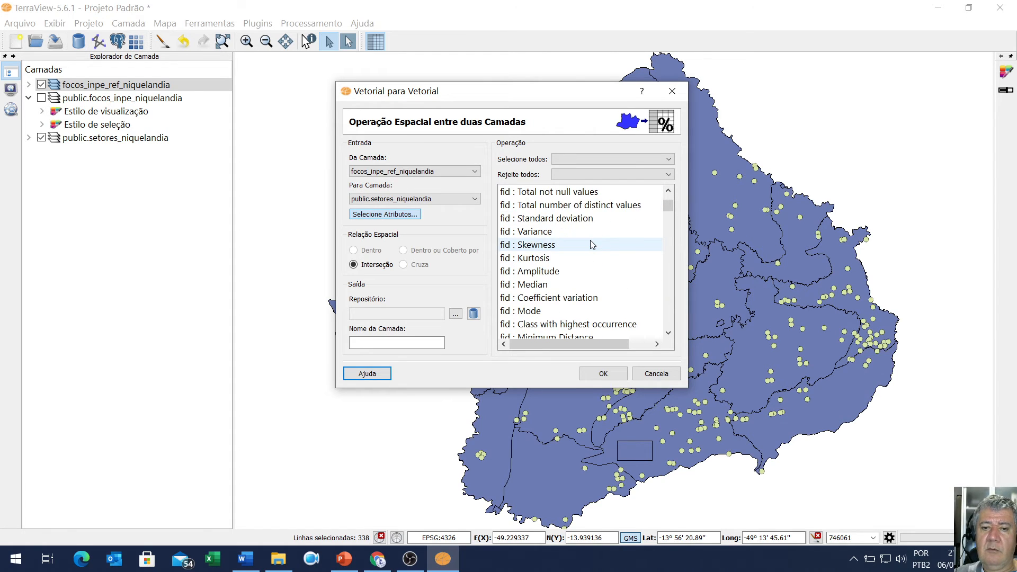
pyautogui.scroll(3, 591, 244)
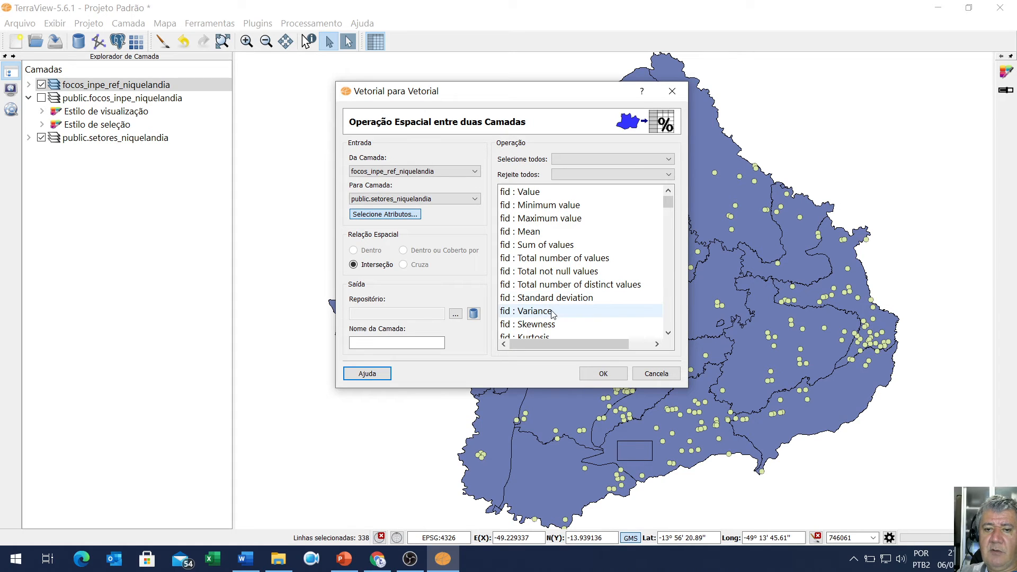
pyautogui.scroll(-1, 552, 316)
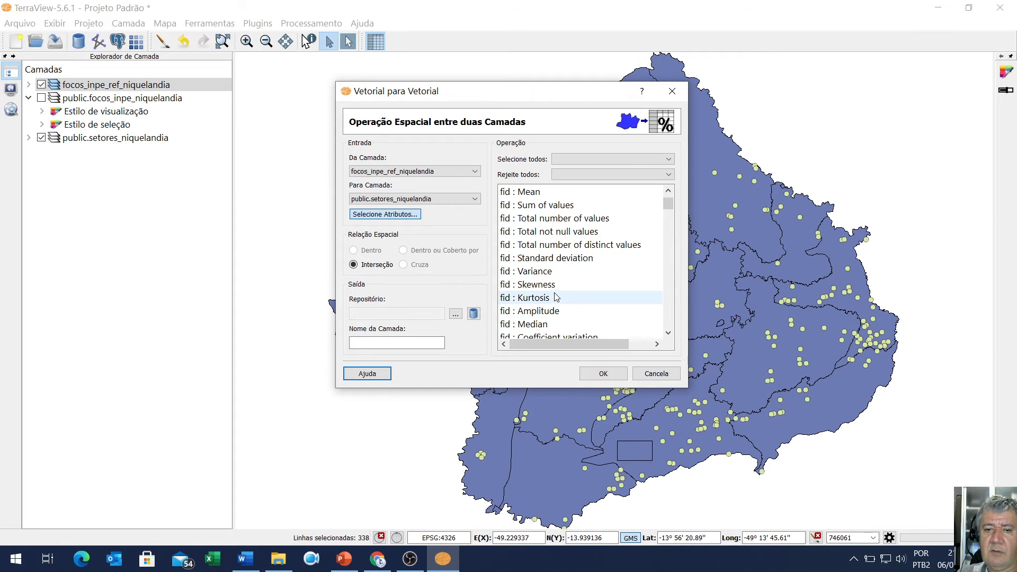
pyautogui.scroll(-1, 557, 316)
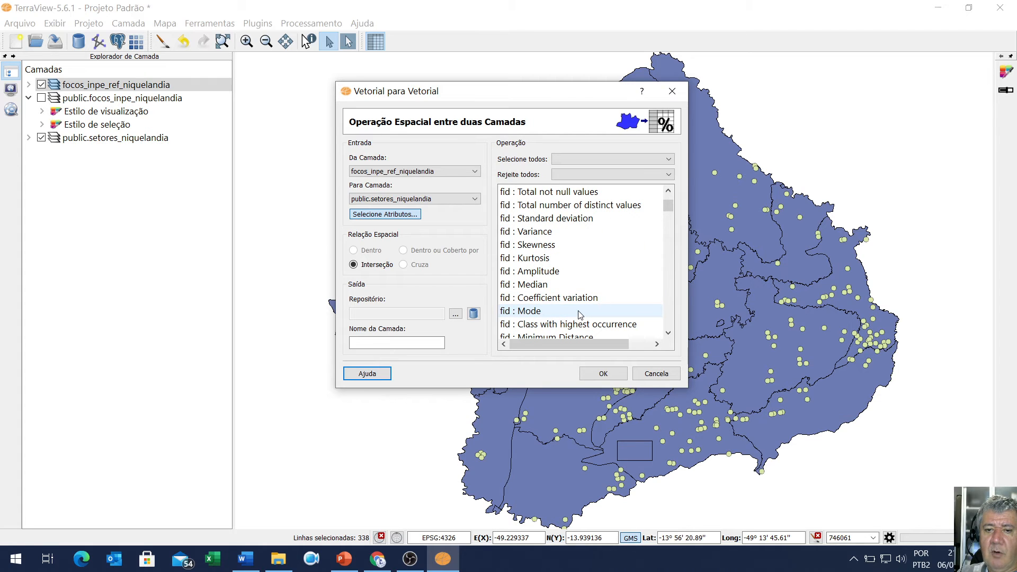
pyautogui.scroll(-1, 580, 314)
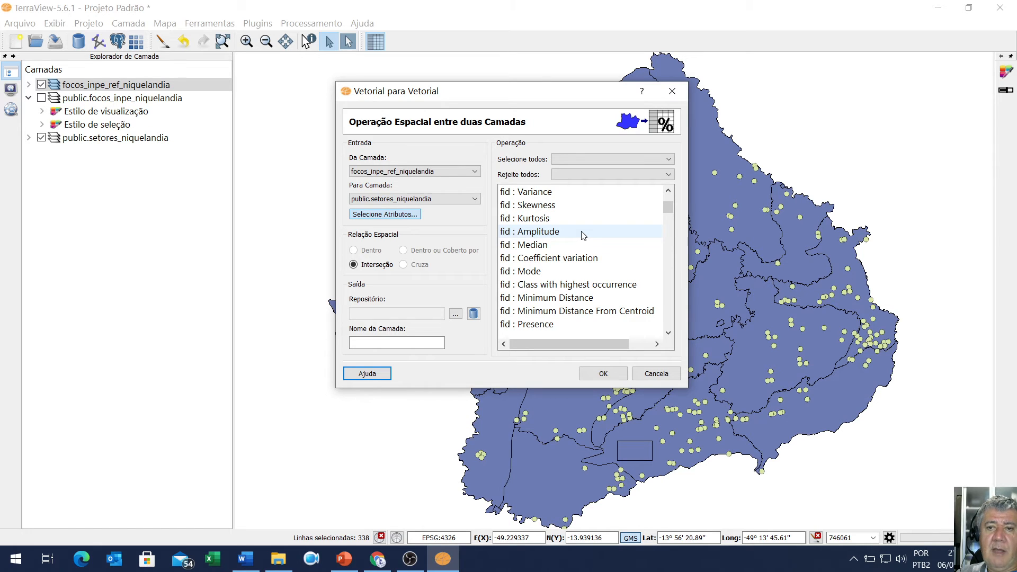
pyautogui.scroll(3, 583, 235)
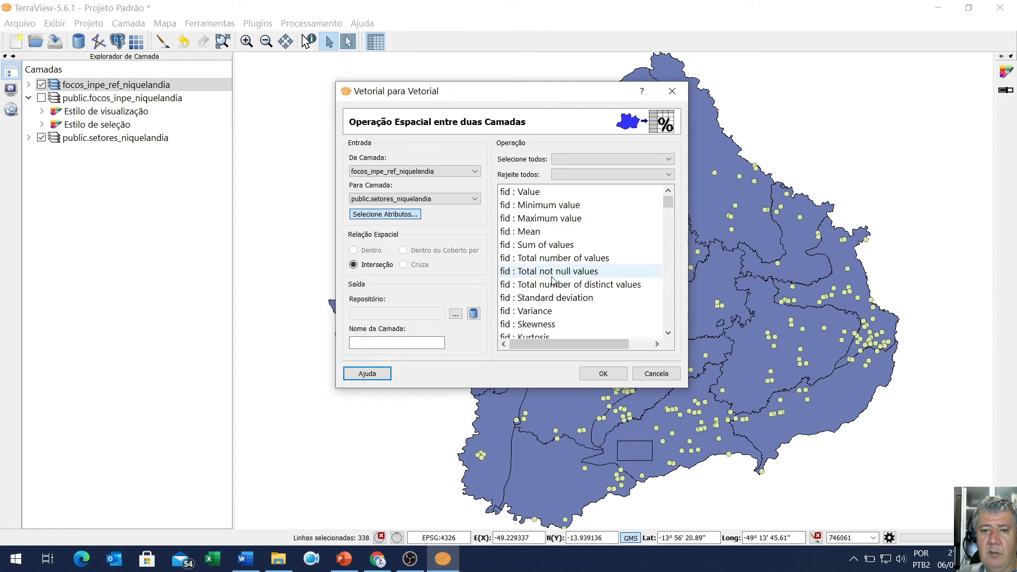
pyautogui.click(576, 263)
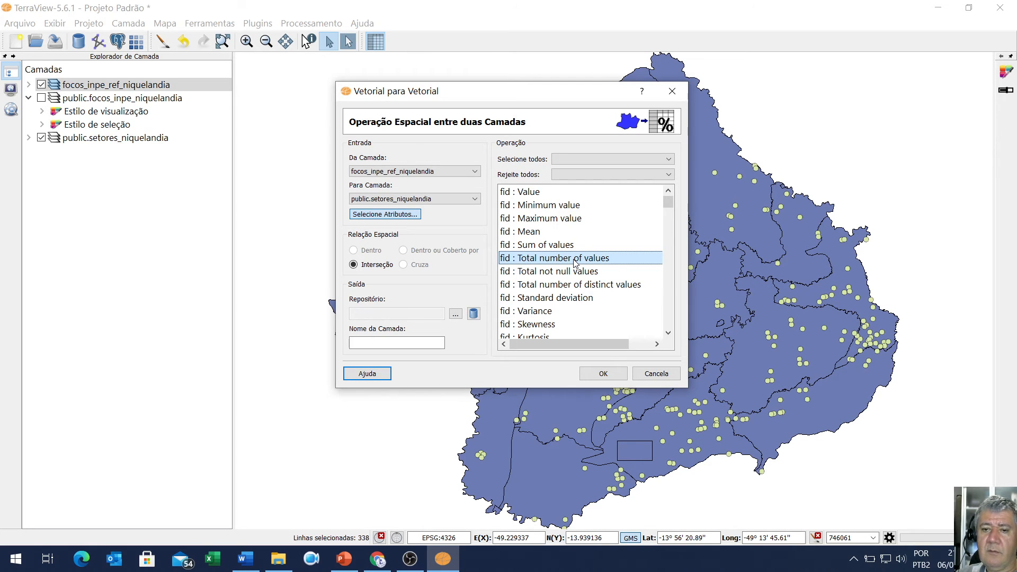
# - Look through the operations offered for the satelite, pais, estado and municipio attributes, and return to the fid operations
pyautogui.click(667, 333)
pyautogui.click(667, 335)
pyautogui.click(667, 335)
pyautogui.click(667, 335)
pyautogui.click(667, 335)
pyautogui.click(667, 335)
pyautogui.click(668, 335)
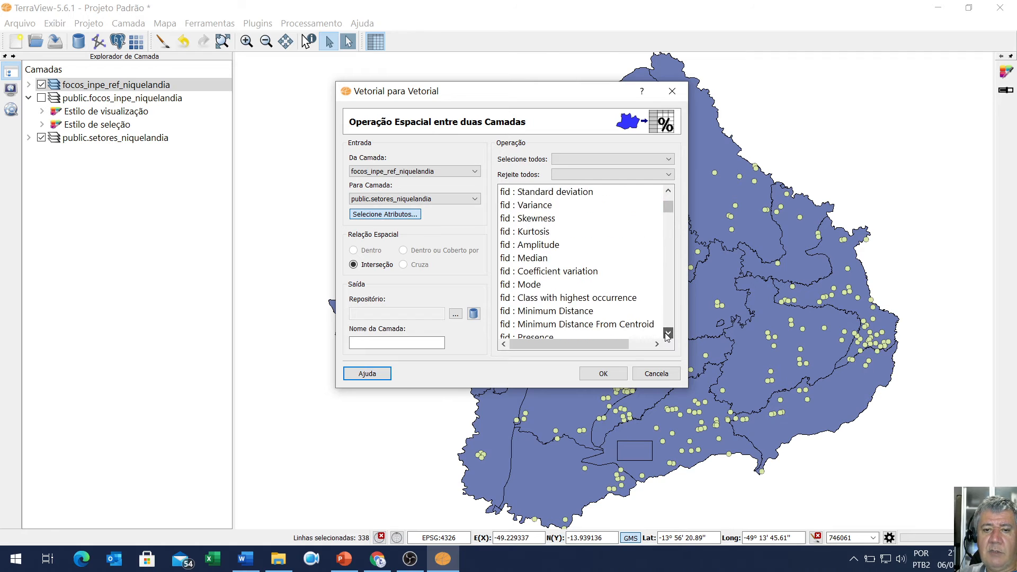
pyautogui.click(668, 333)
pyautogui.click(667, 334)
pyautogui.click(667, 334)
pyautogui.click(668, 334)
pyautogui.click(667, 333)
pyautogui.click(668, 334)
pyautogui.click(668, 333)
pyautogui.click(668, 334)
pyautogui.click(668, 333)
pyautogui.click(667, 334)
pyautogui.click(667, 334)
pyautogui.click(668, 334)
pyautogui.click(667, 334)
pyautogui.click(667, 334)
pyautogui.click(667, 333)
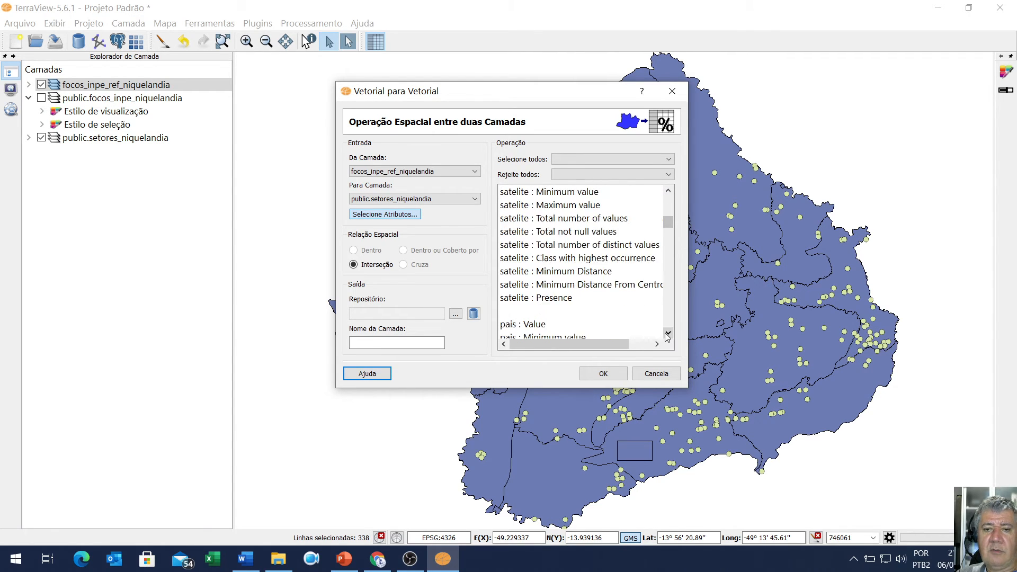
pyautogui.click(667, 333)
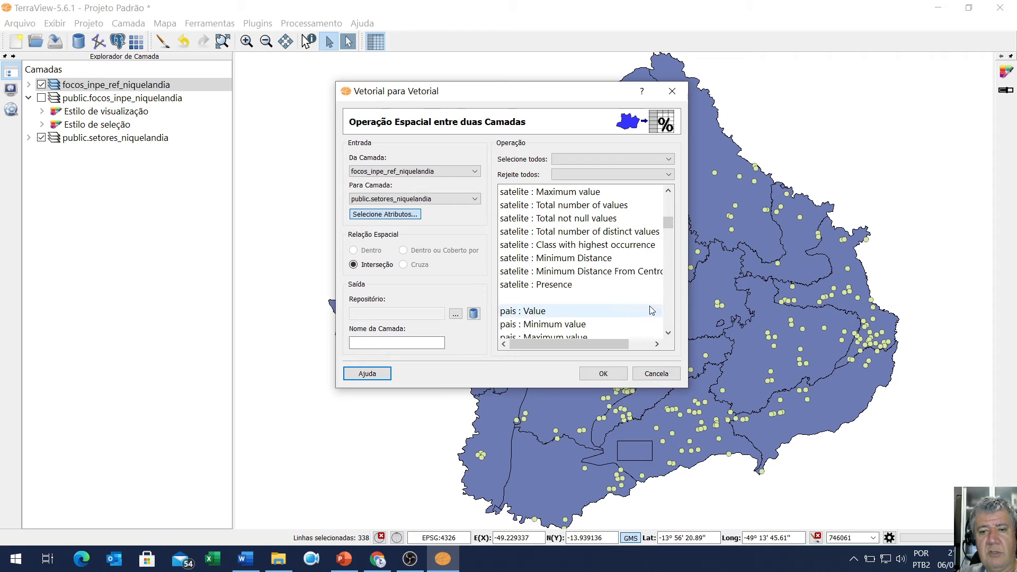
pyautogui.click(668, 333)
pyautogui.click(668, 333)
pyautogui.click(668, 333)
pyautogui.click(668, 333)
pyautogui.click(668, 333)
pyautogui.click(668, 334)
pyautogui.click(668, 333)
pyautogui.click(668, 333)
pyautogui.scroll(-7, 668, 271)
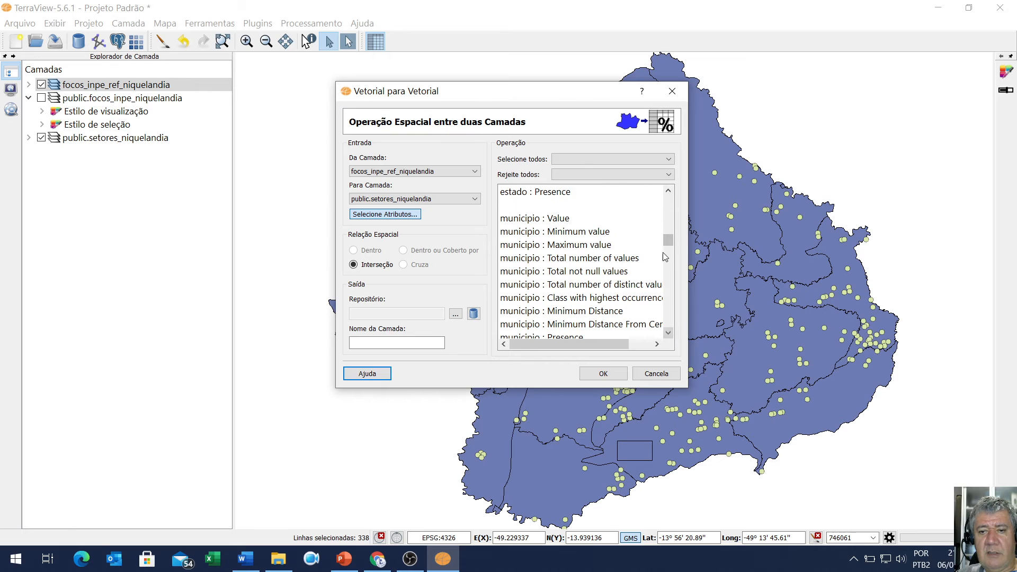
pyautogui.scroll(5, 664, 238)
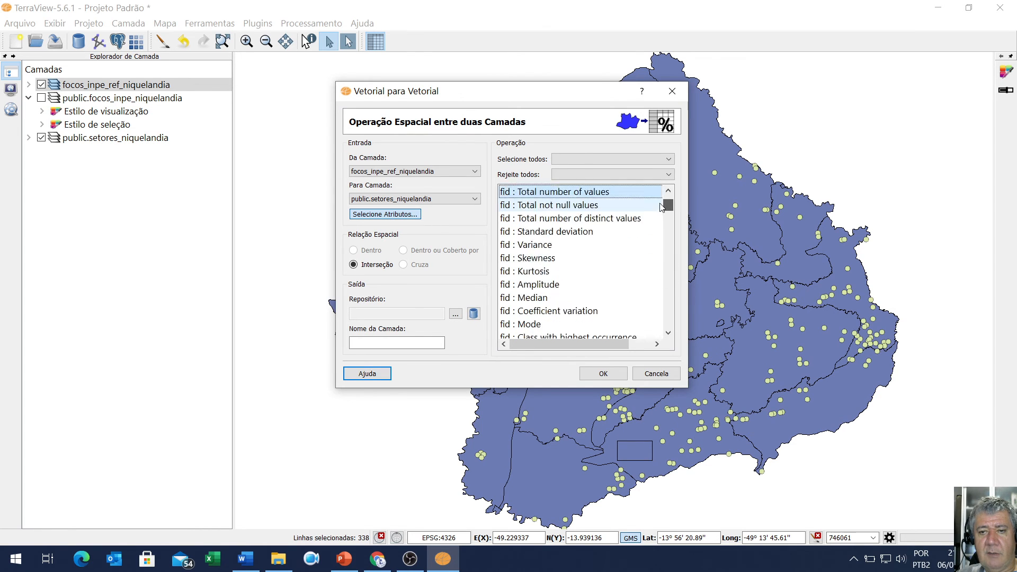
pyautogui.scroll(3, 662, 208)
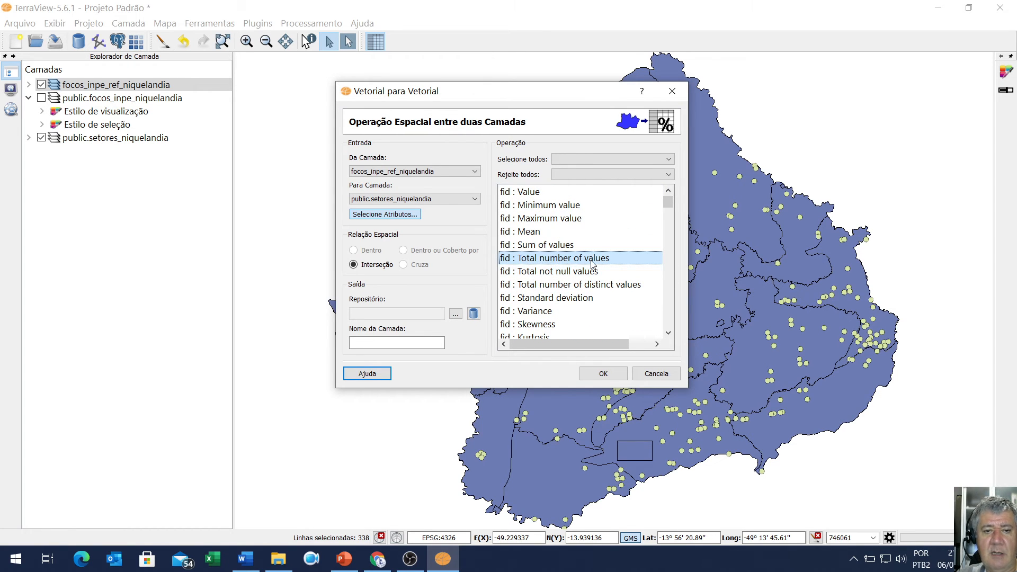
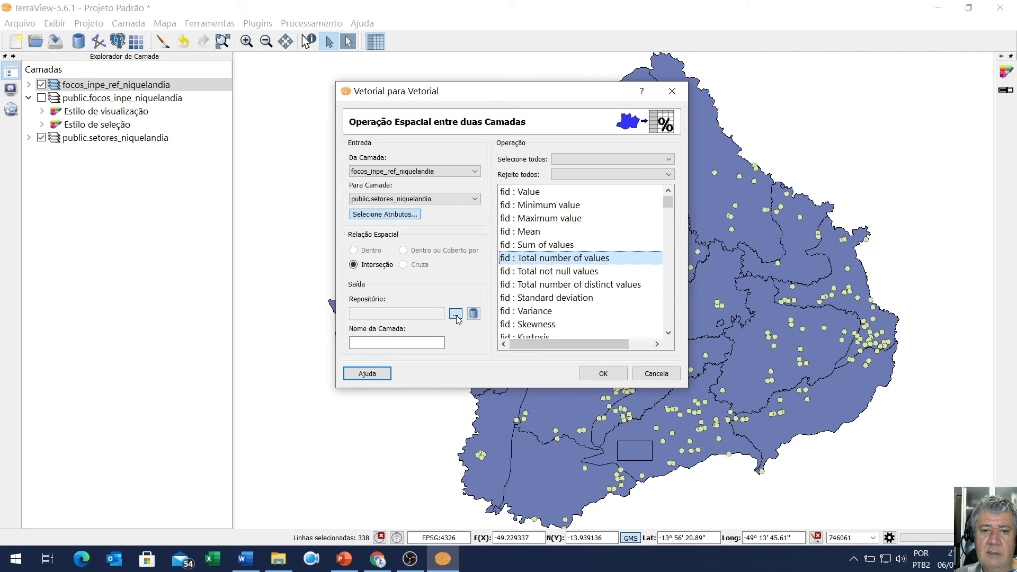
# - Run the attribute filling with the output shapefile focos_setor in the Ex_Proposto folder, and add the resulting layer to the project
pyautogui.click(455, 313)
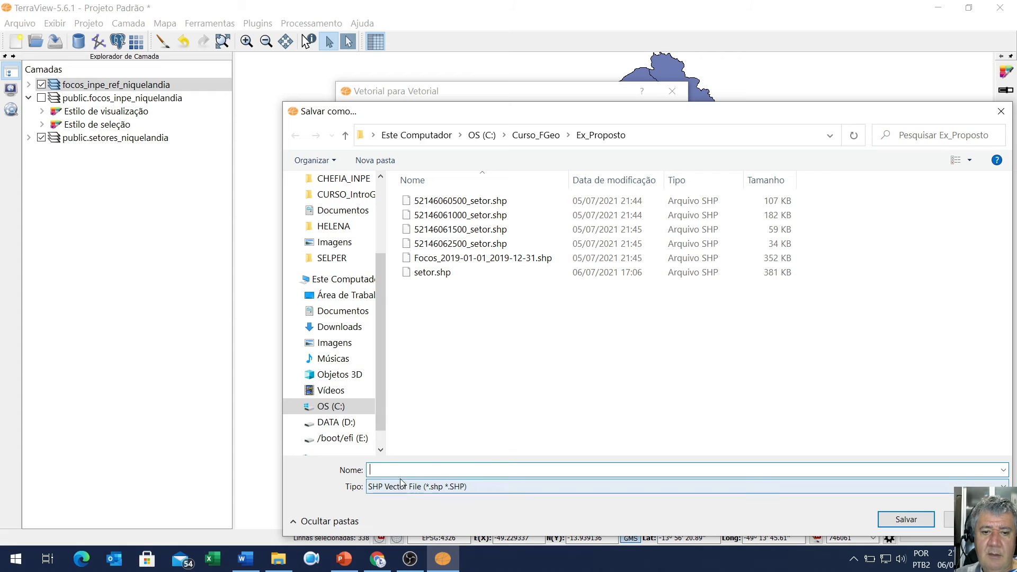
pyautogui.write('fo')
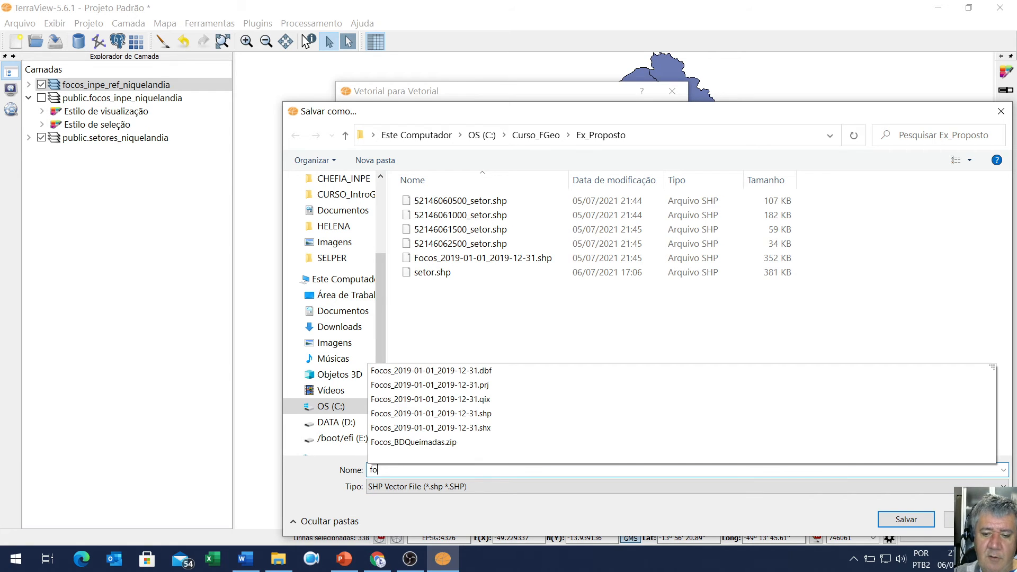
pyautogui.write('cos_')
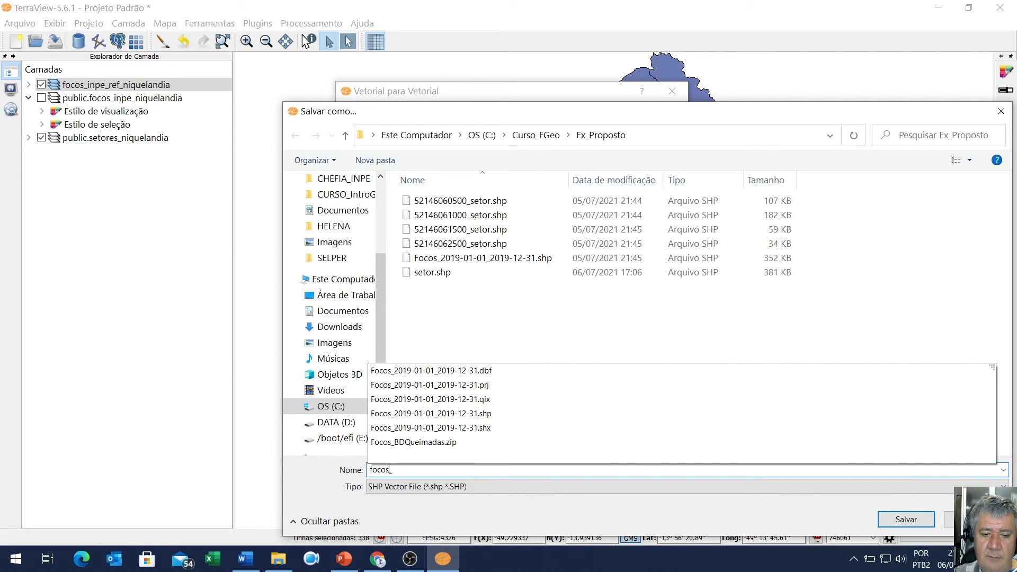
pyautogui.write('setor')
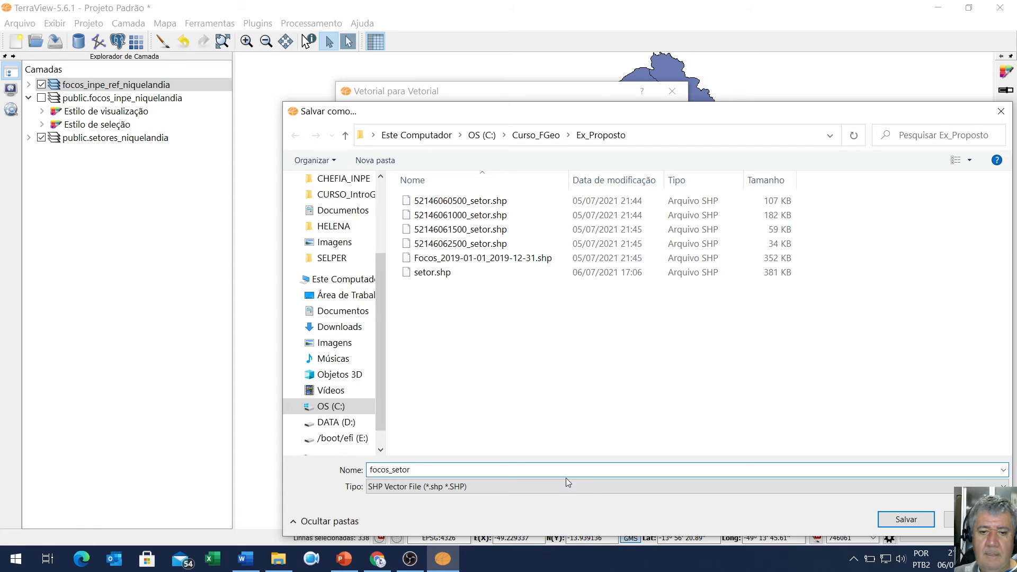
pyautogui.click(906, 520)
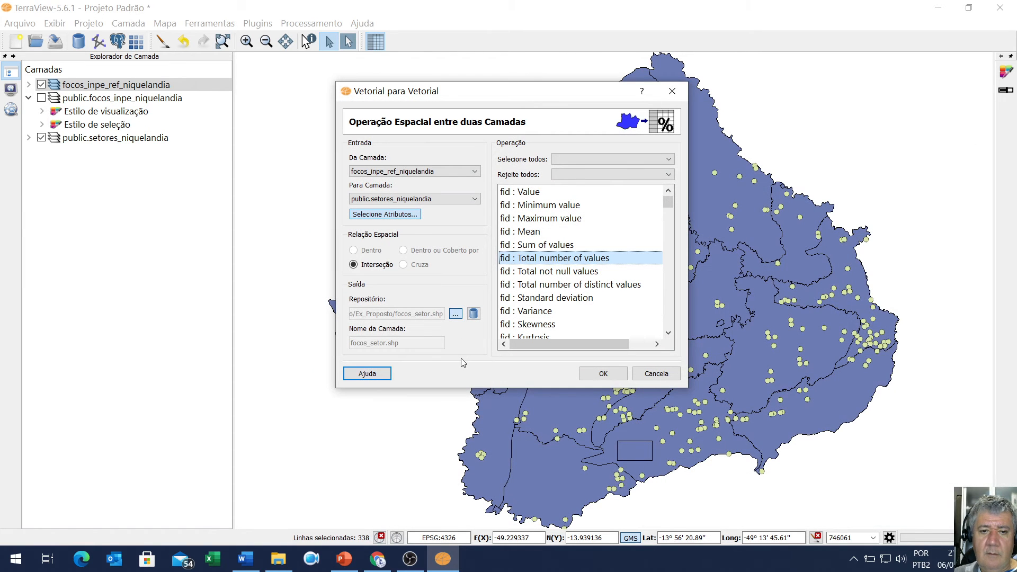
pyautogui.click(602, 374)
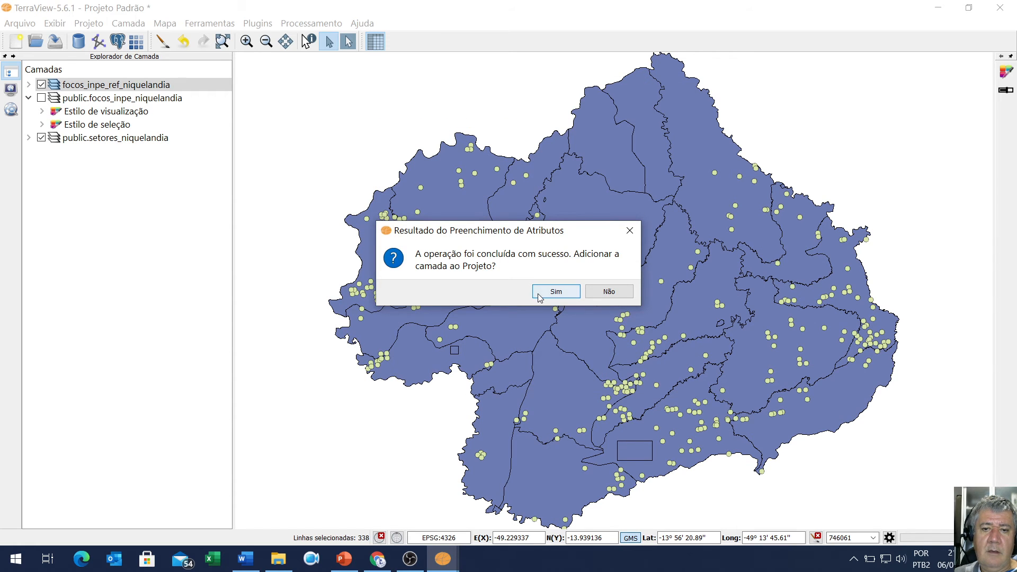
pyautogui.click(541, 291)
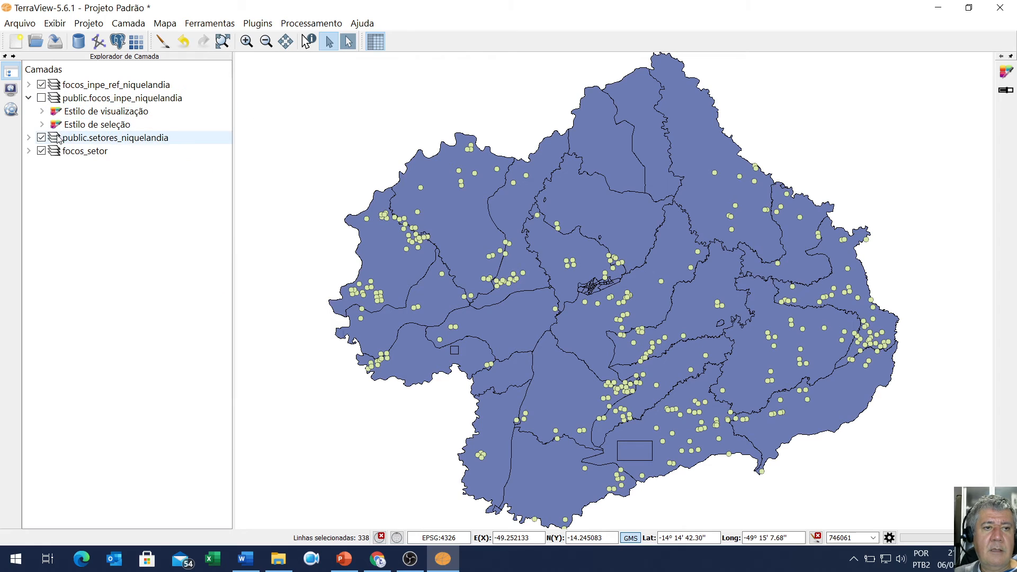
# - Hide the layers public.setores_niquelandia and focos_inpe_ref_niquelandia
pyautogui.moveTo(55, 140)
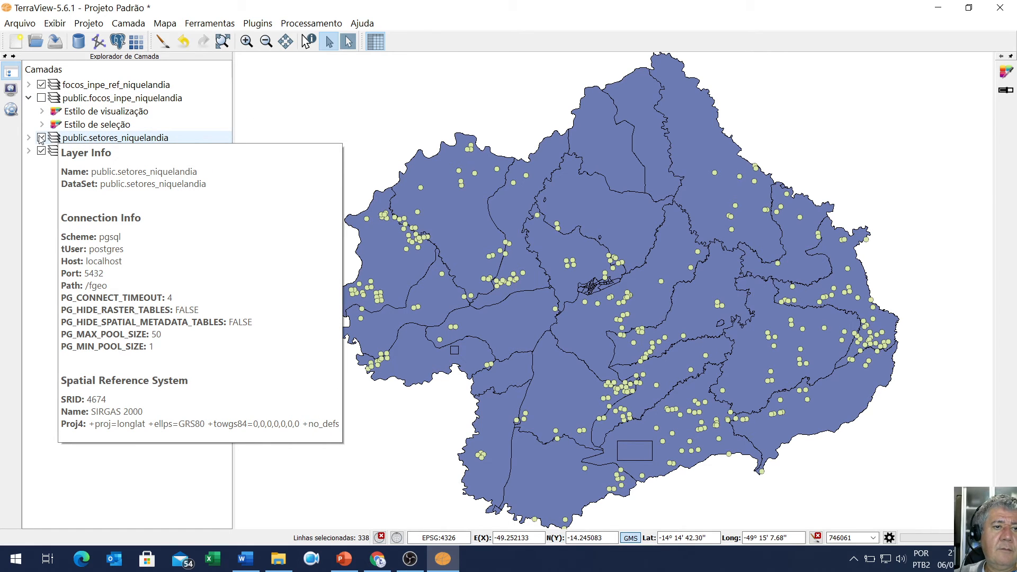
pyautogui.click(41, 138)
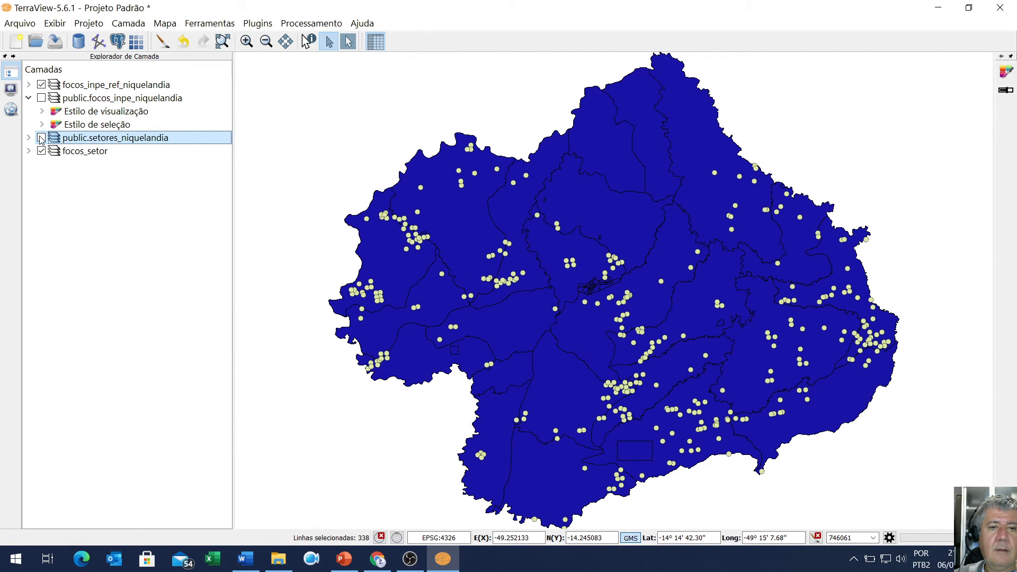
pyautogui.click(42, 84)
# - Open the attribute table of the focos_setor layer and look at its fid_total_ column
pyautogui.click(87, 152)
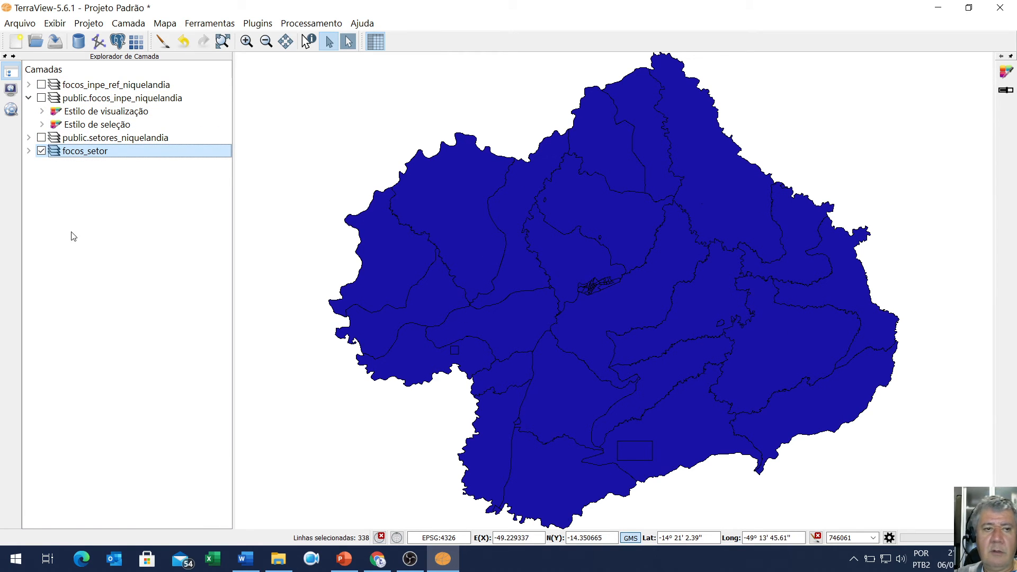
pyautogui.rightClick(87, 151)
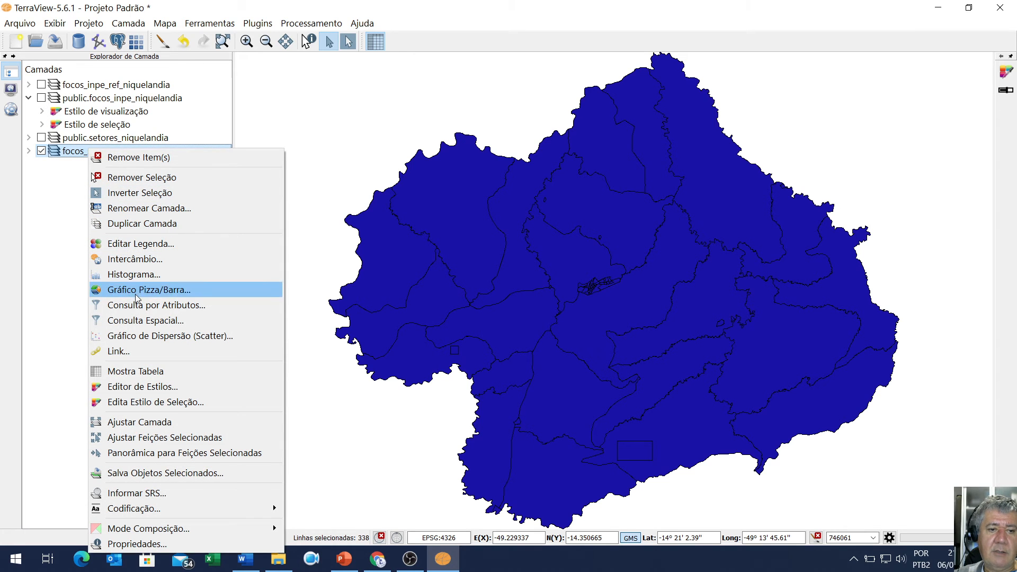
pyautogui.click(153, 373)
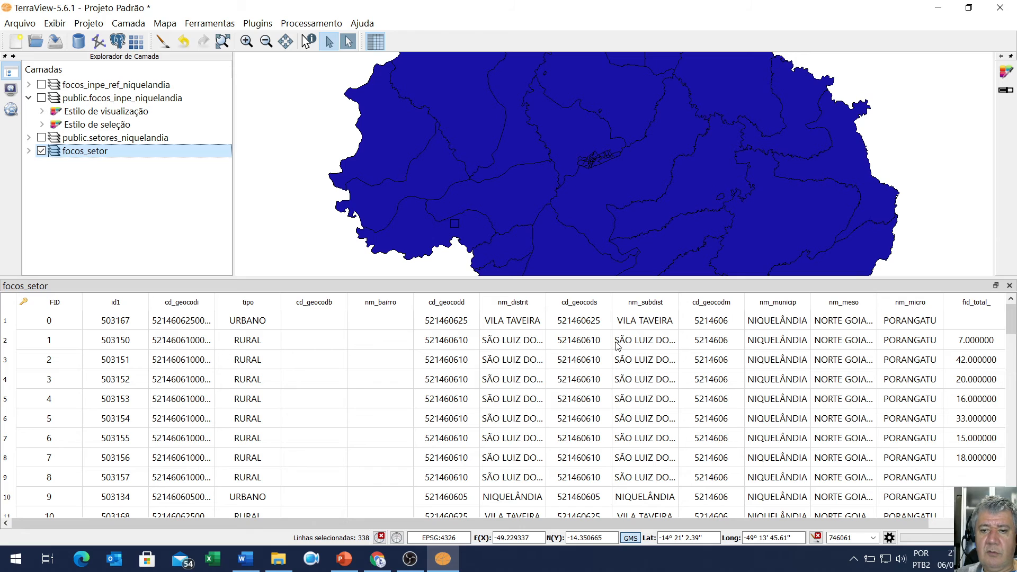
pyautogui.moveTo(892, 524); pyautogui.dragTo(945, 531)
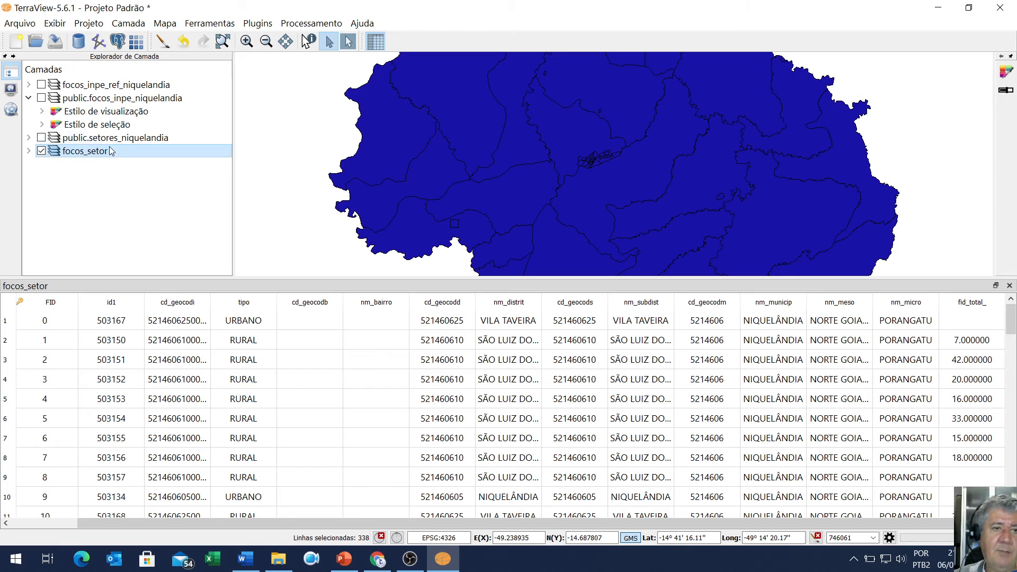
# - Place the layer focos_inpe_ref_niquelandia directly above focos_setor, make it visible, and close the attribute table
pyautogui.moveTo(124, 86); pyautogui.dragTo(128, 191)
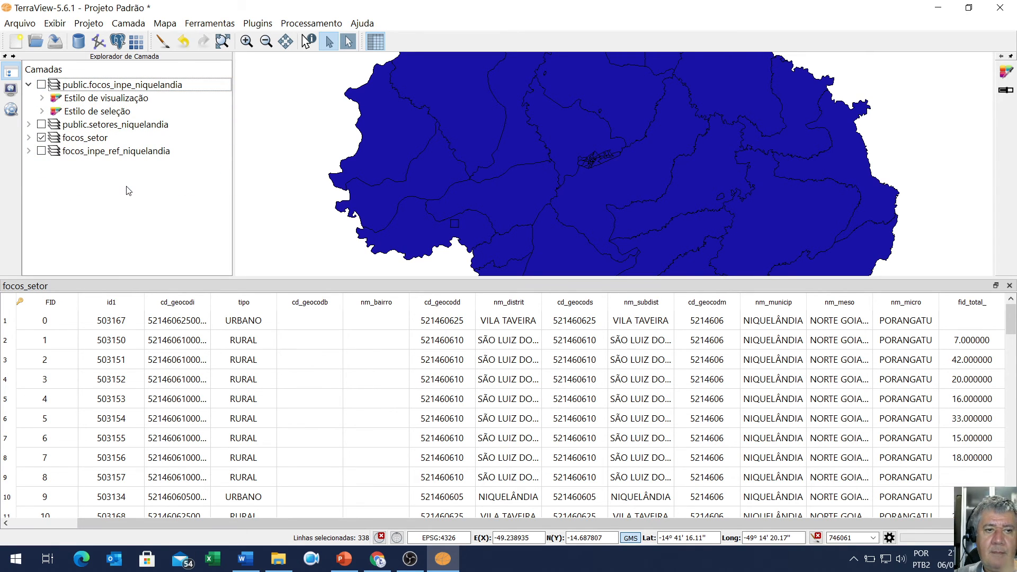
pyautogui.click(60, 143)
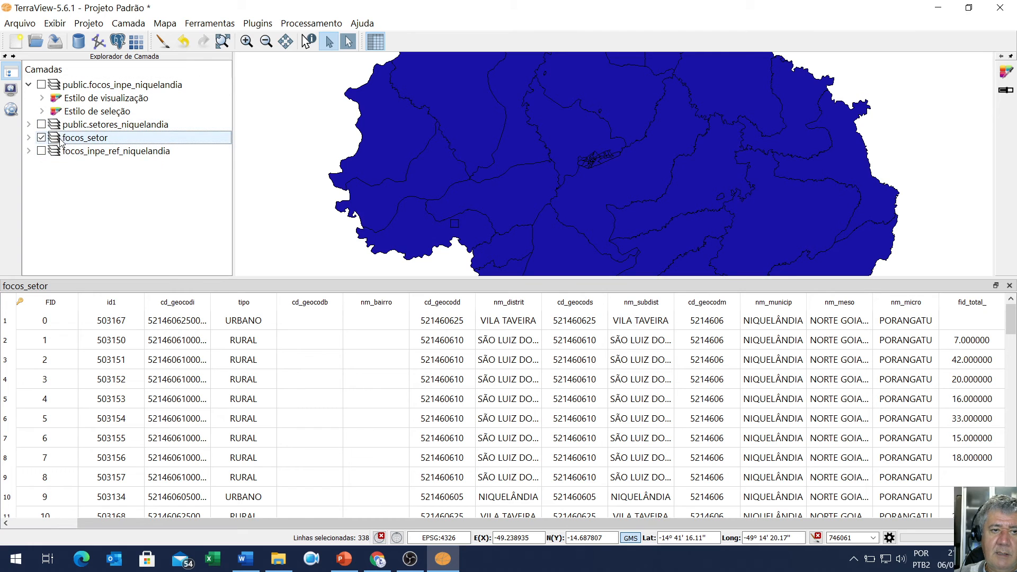
pyautogui.moveTo(98, 153)
pyautogui.mouseDown()
pyautogui.moveTo(92, 134)
pyautogui.moveTo(98, 162)
pyautogui.mouseUp()
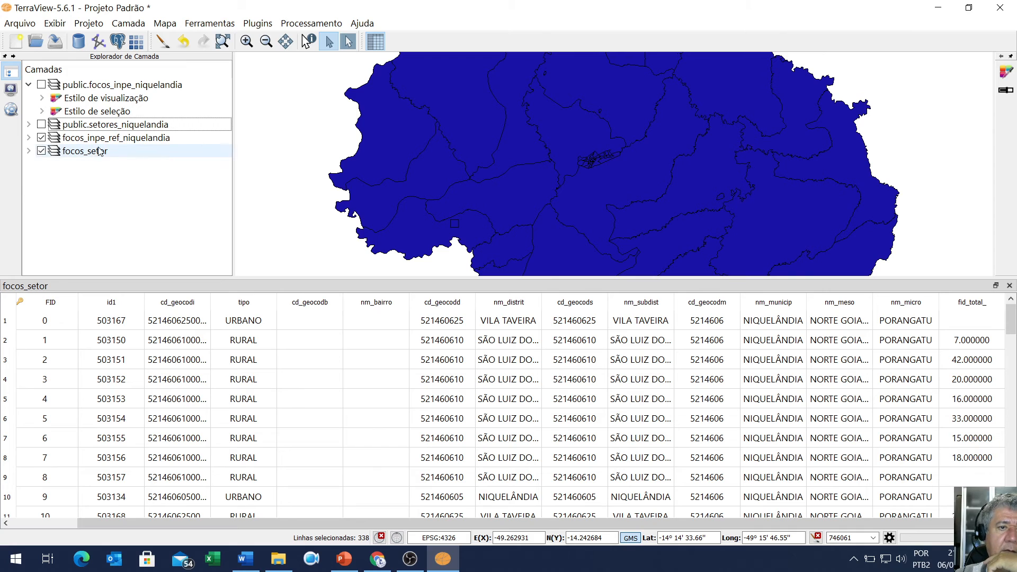
pyautogui.click(109, 139)
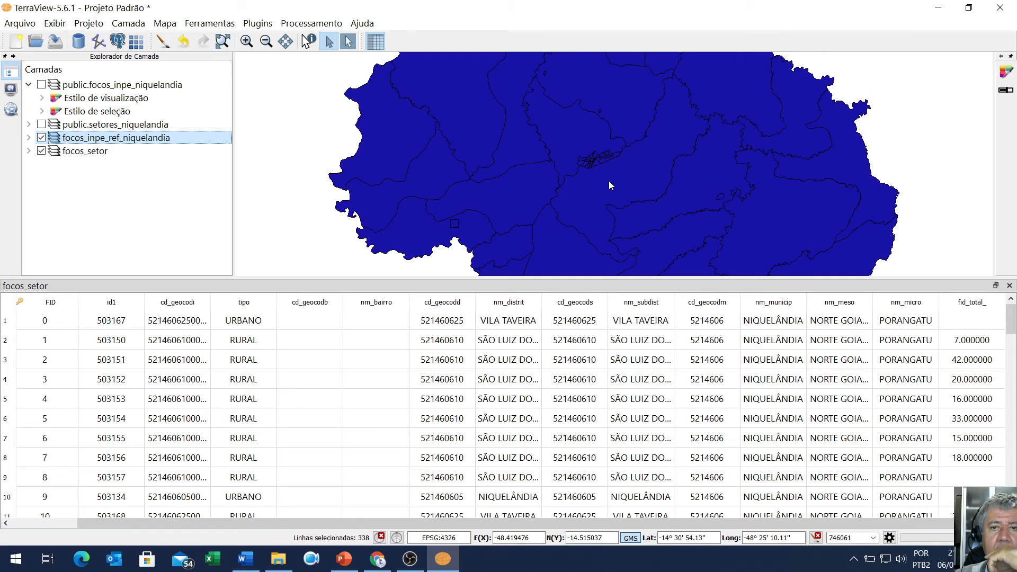
pyautogui.click(1010, 286)
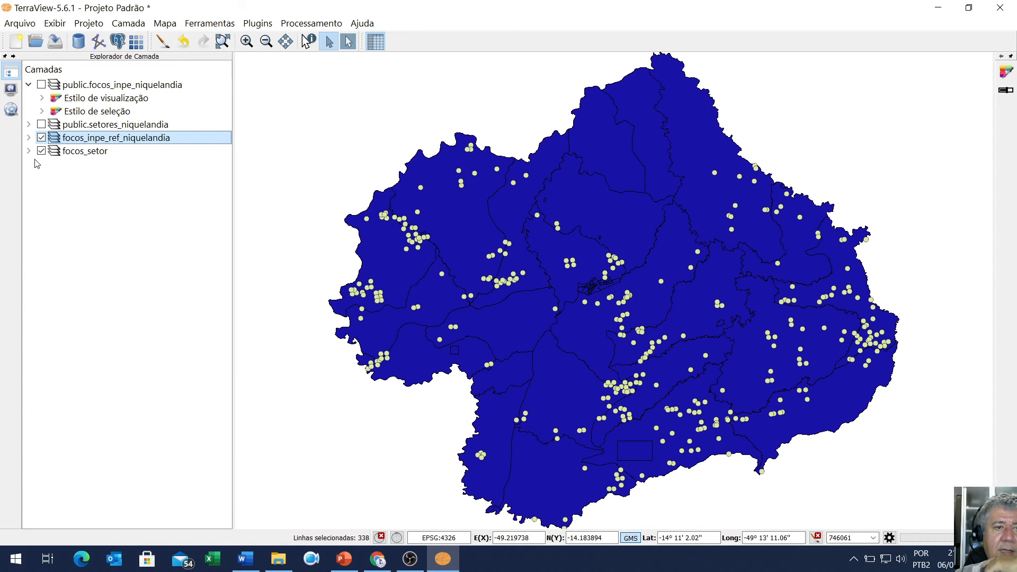
# - Reopen the focos_setor attribute table, select a northern sector without fire spots on the map, and activate auto-scrolling in the table
pyautogui.rightClick(80, 153)
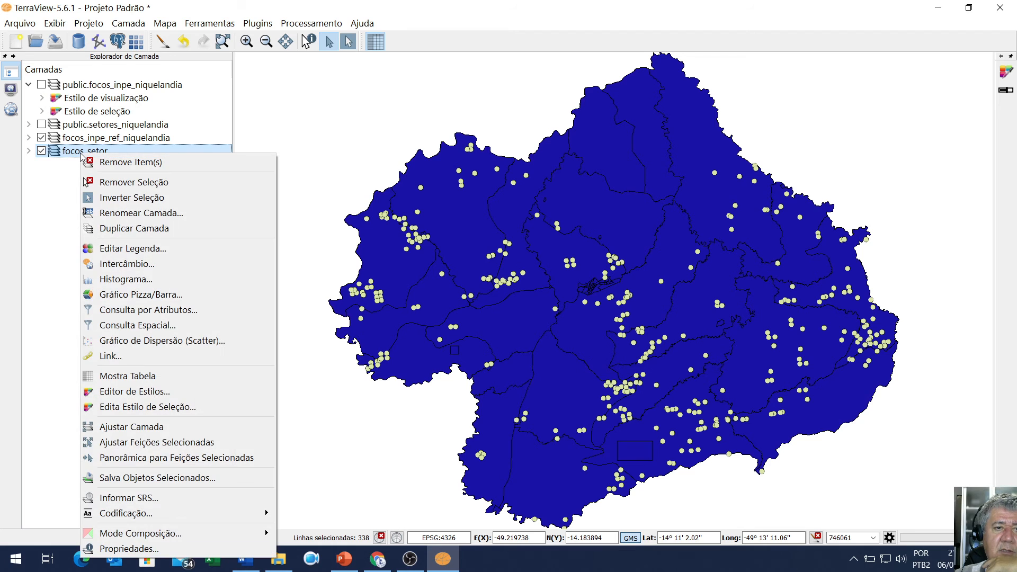
pyautogui.click(172, 377)
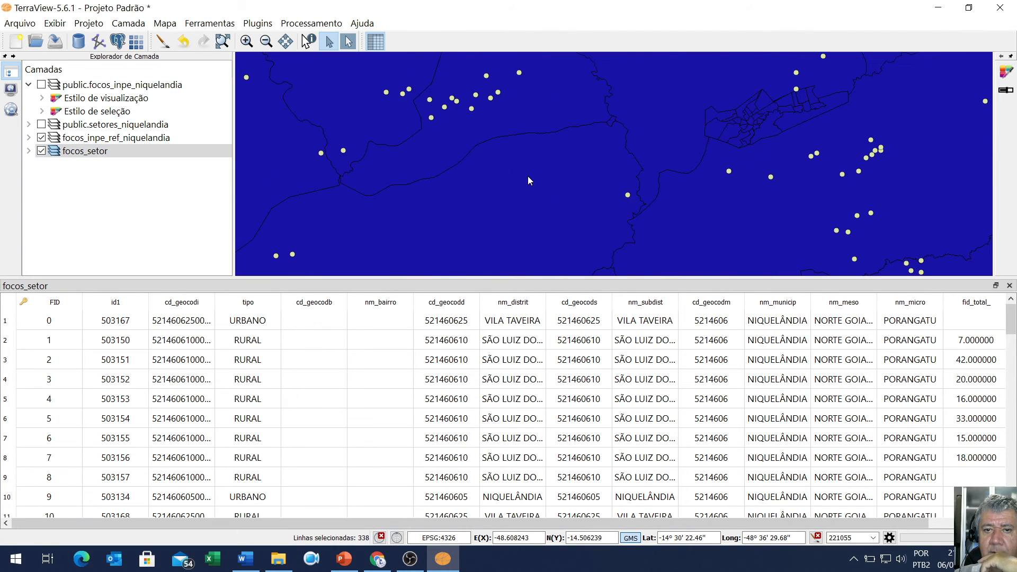
pyautogui.scroll(-2, 554, 146)
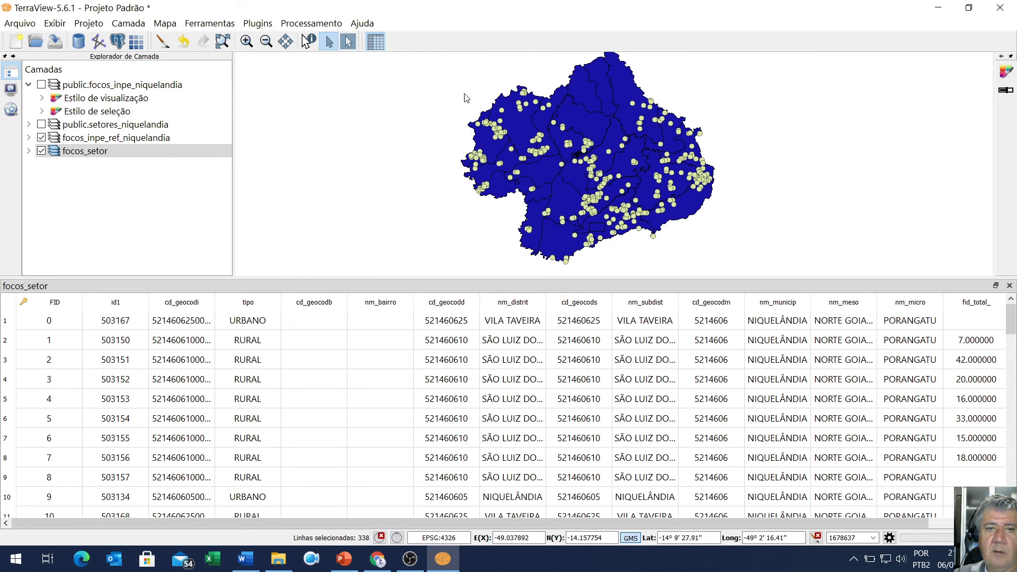
pyautogui.click(580, 91)
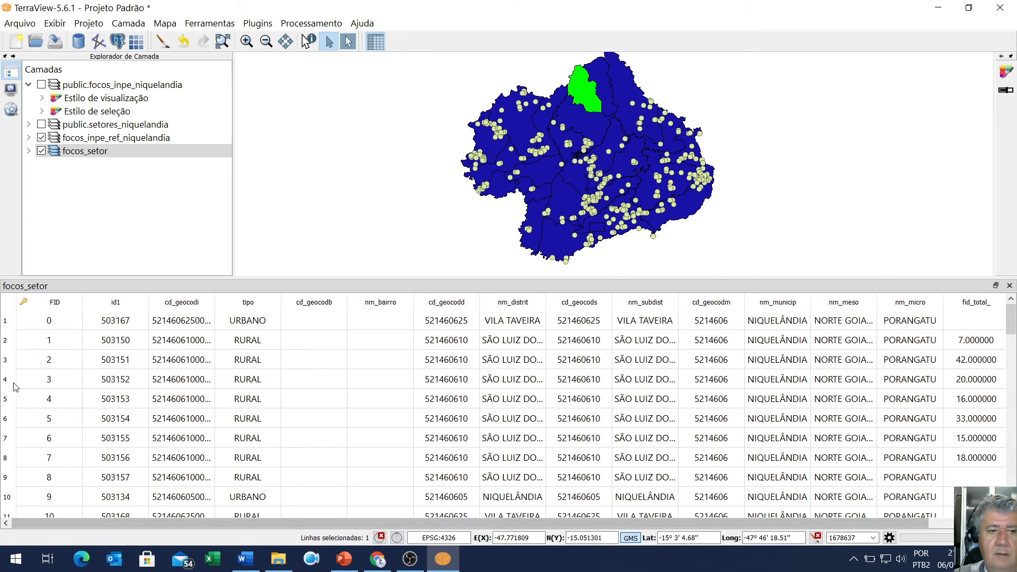
pyautogui.rightClick(7, 359)
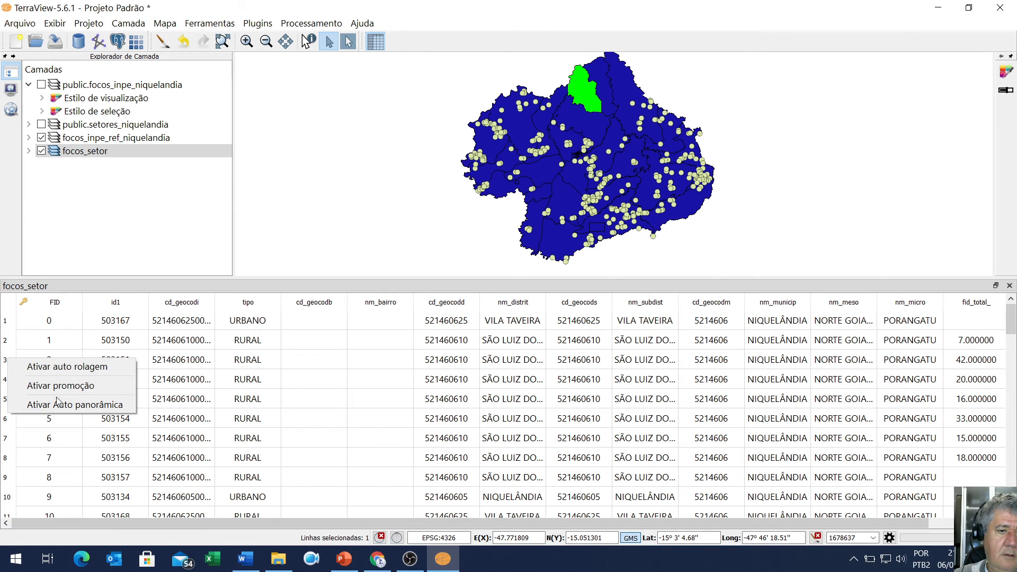
pyautogui.click(95, 367)
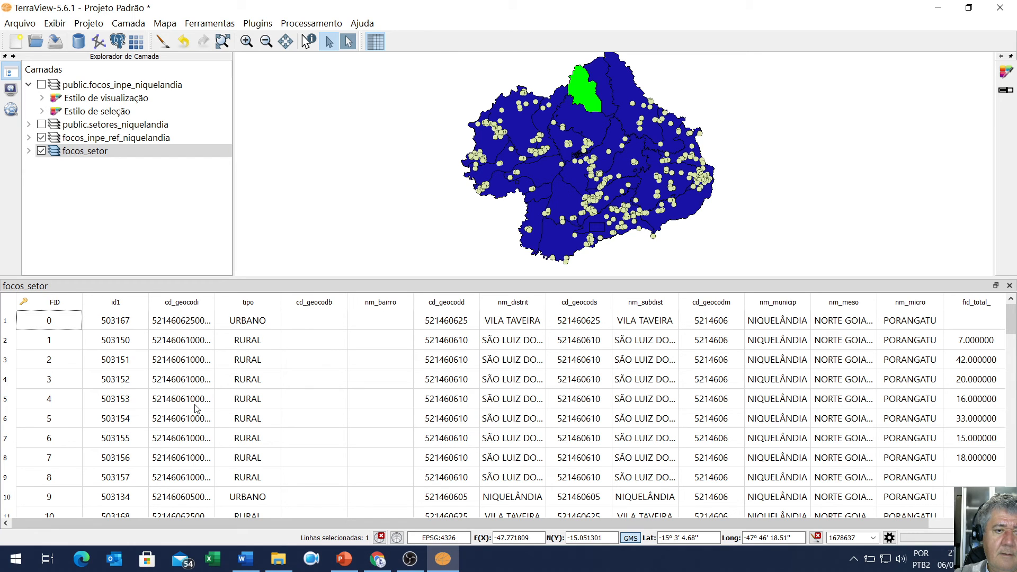
# - Activate promotion of selected rows in the focos_setor table and check the fid_total_ value of the selected northern sector
pyautogui.moveTo(1011, 319); pyautogui.dragTo(1014, 442)
pyautogui.rightClick(11, 436)
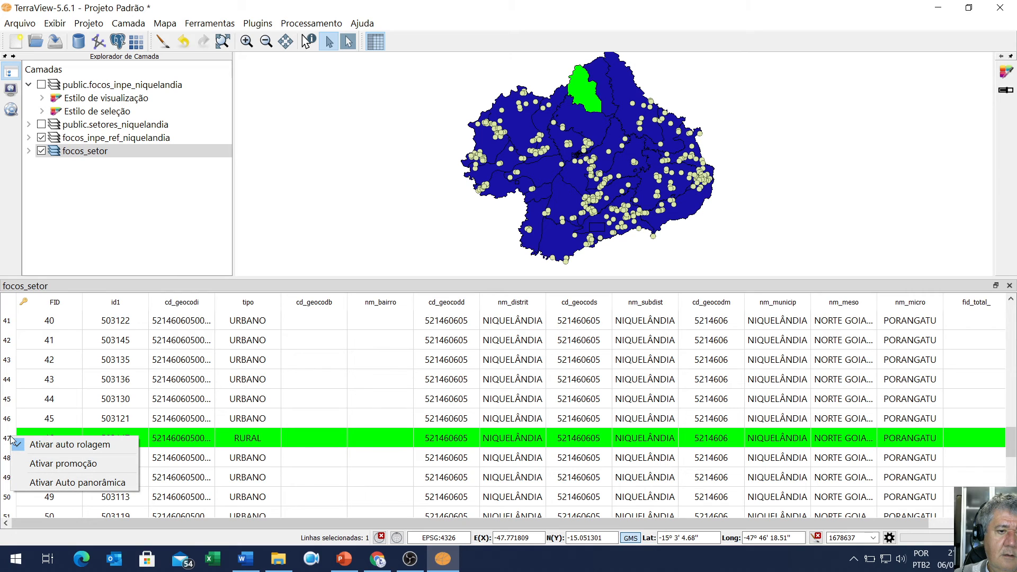
pyautogui.click(73, 464)
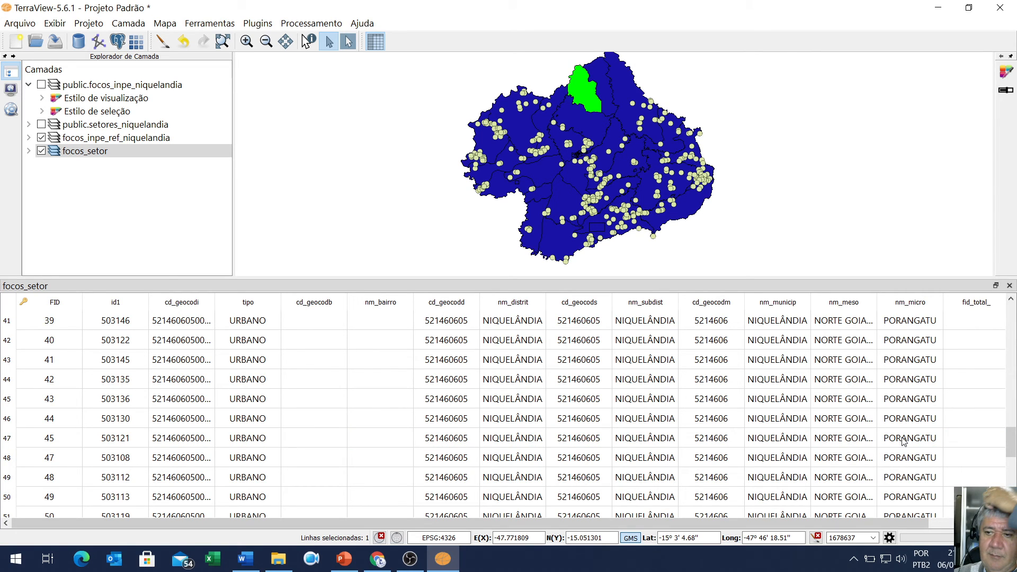
pyautogui.scroll(13, 903, 442)
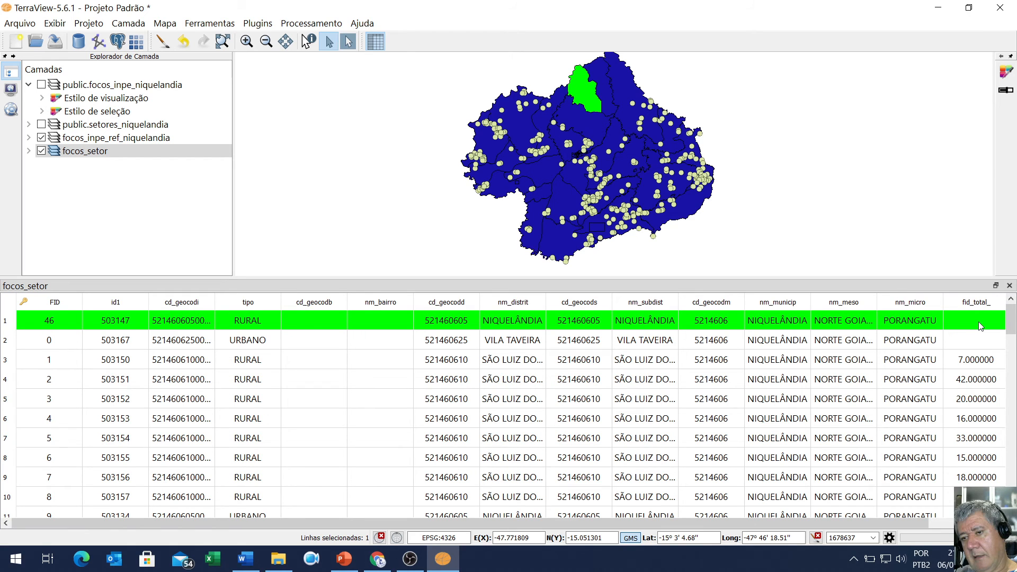
# - Select the neighbouring northern sector and a western Vila Taveira sector, both without fire spots, to check their fid_total_ values
pyautogui.click(598, 72)
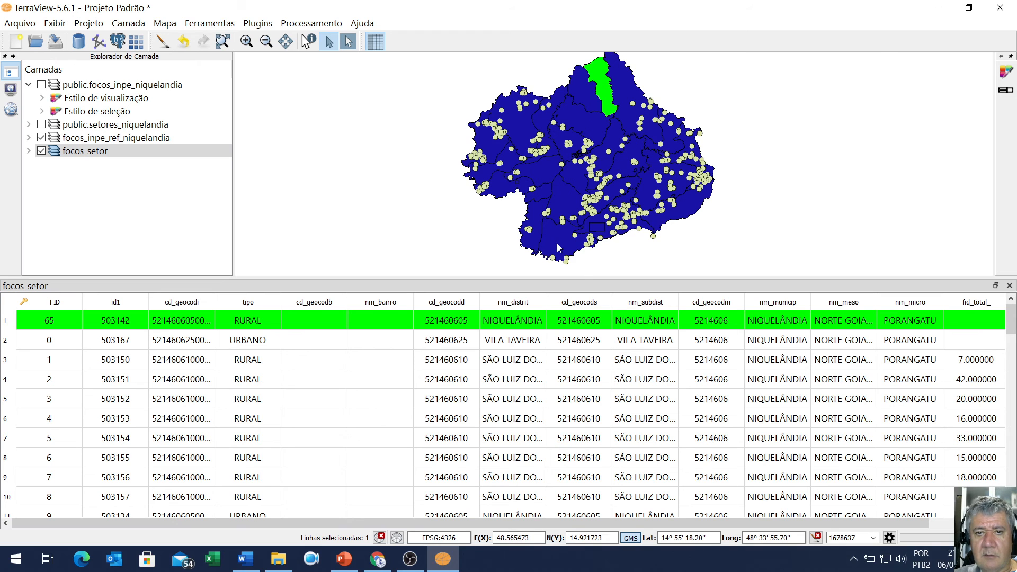
pyautogui.scroll(2, 557, 245)
pyautogui.scroll(2, 492, 106)
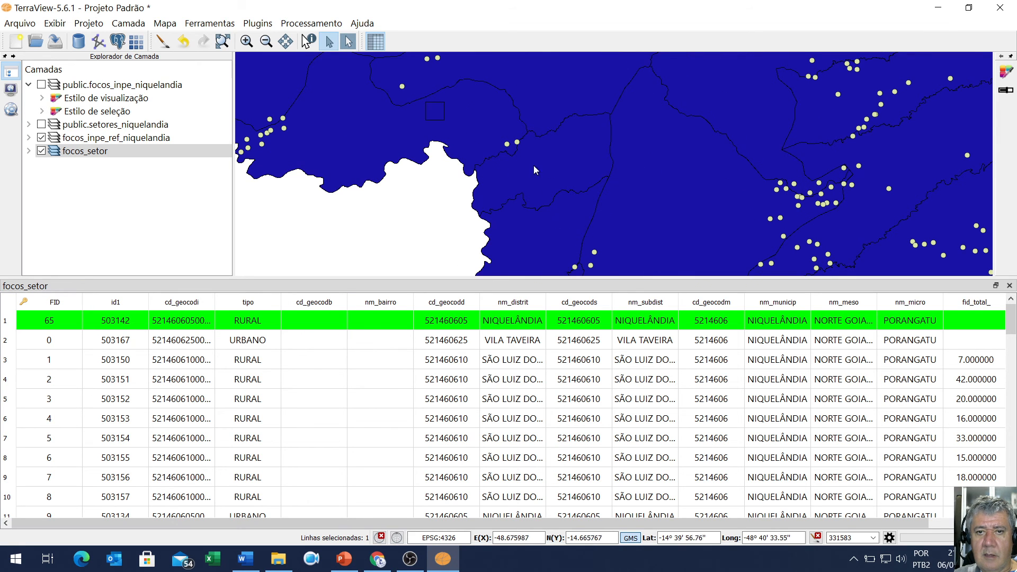
pyautogui.click(565, 172)
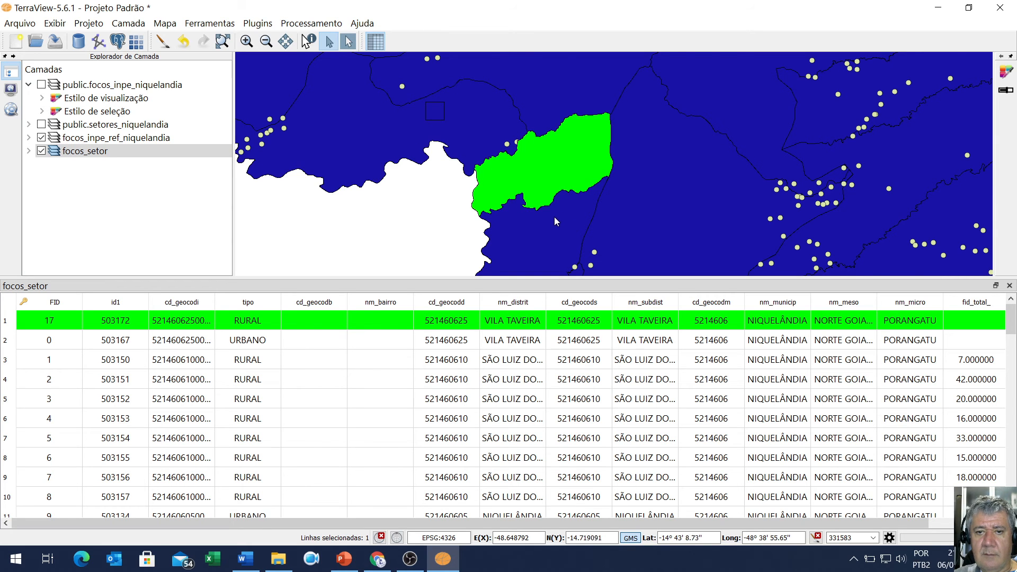
pyautogui.scroll(-2, 554, 220)
# - Compare fid_total_ with the fire spots of the southwestern sector and its eastern neighbour, examining the spot near the small sector at their border
pyautogui.scroll(6, 504, 261)
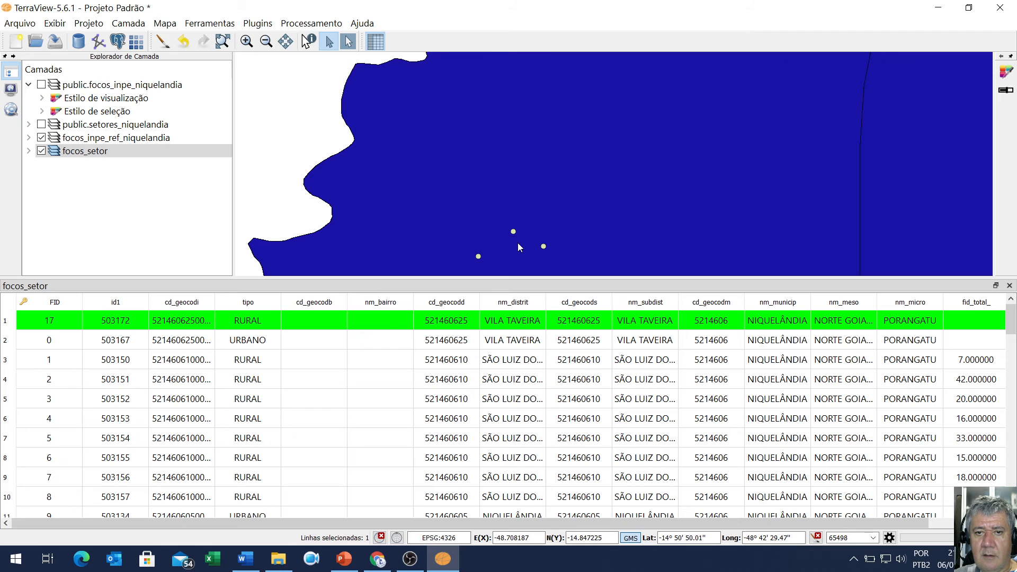
pyautogui.scroll(-1, 462, 154)
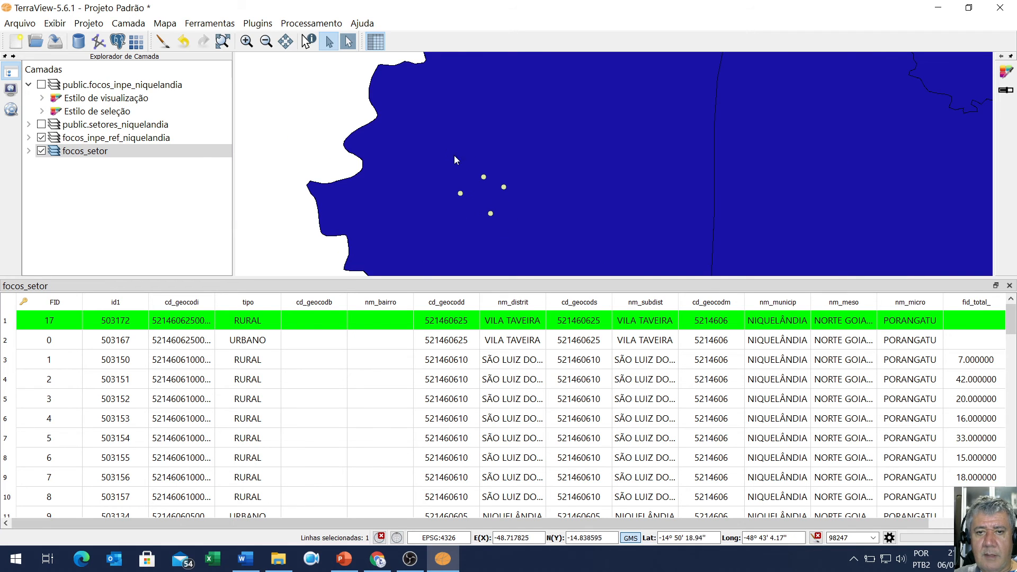
pyautogui.click(572, 194)
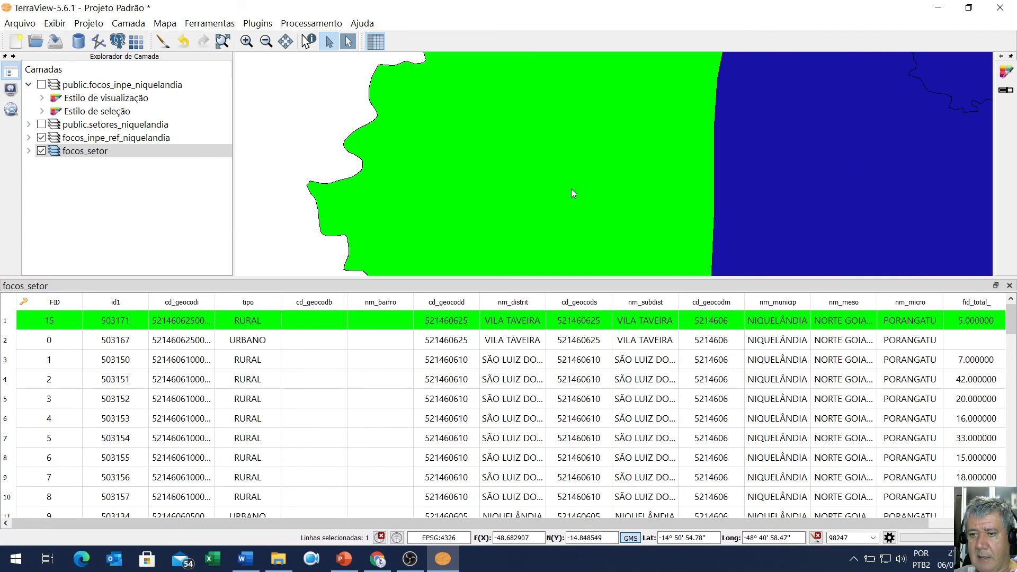
pyautogui.click(752, 220)
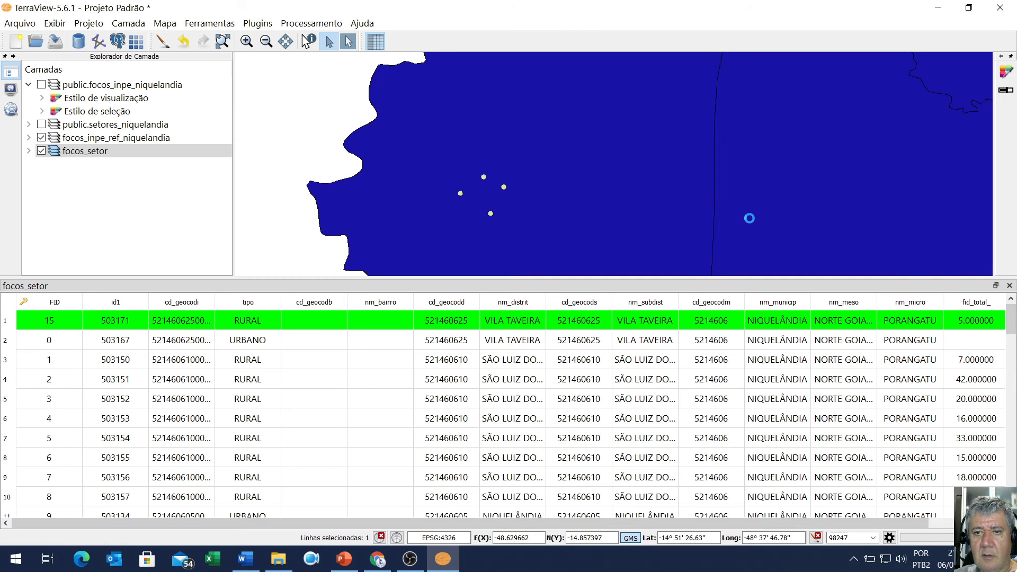
pyautogui.scroll(-1, 520, 196)
pyautogui.scroll(-1, 503, 228)
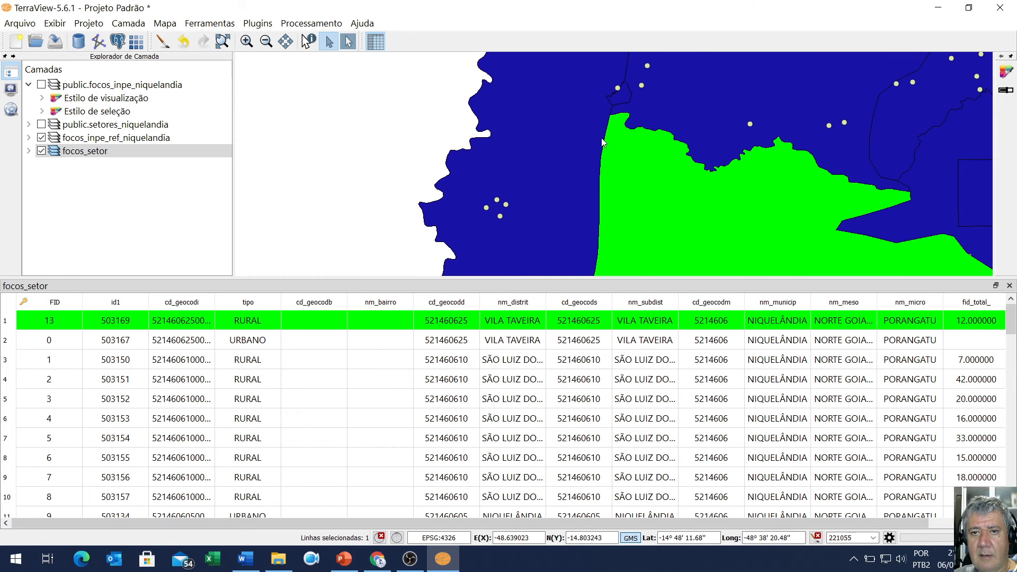
pyautogui.scroll(6, 622, 82)
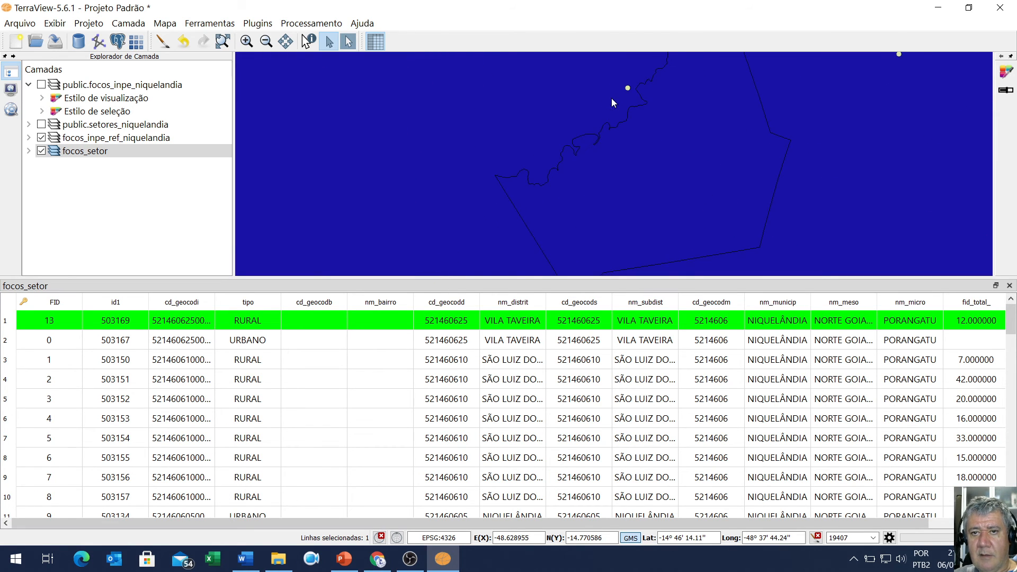
pyautogui.scroll(2, 621, 89)
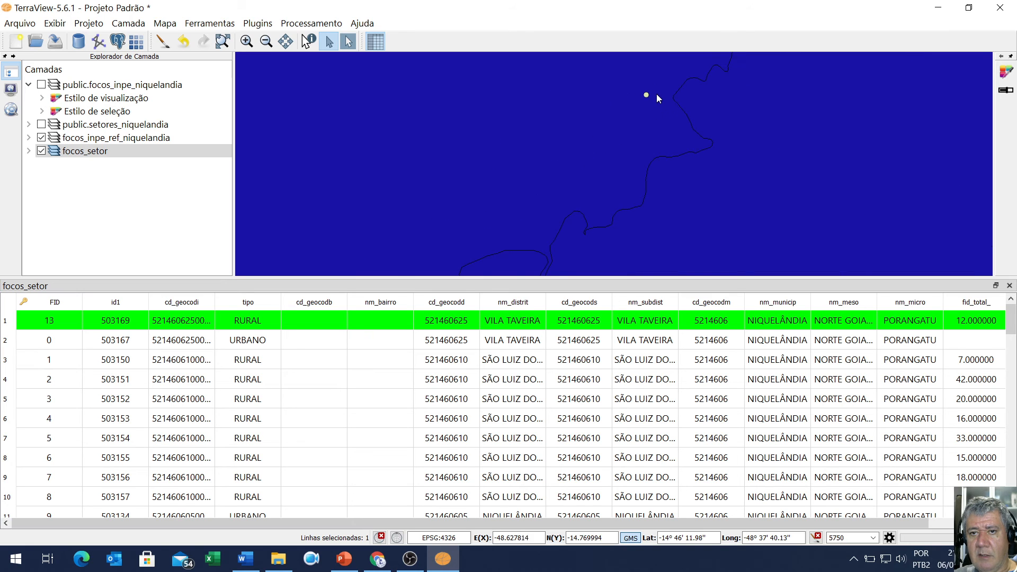
pyautogui.scroll(-8, 655, 93)
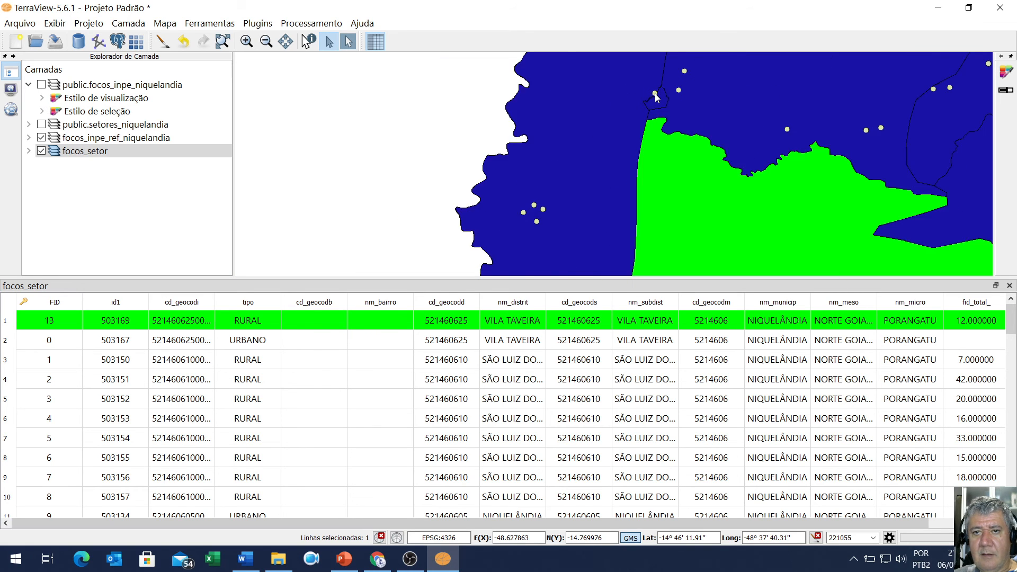
pyautogui.scroll(-2, 655, 97)
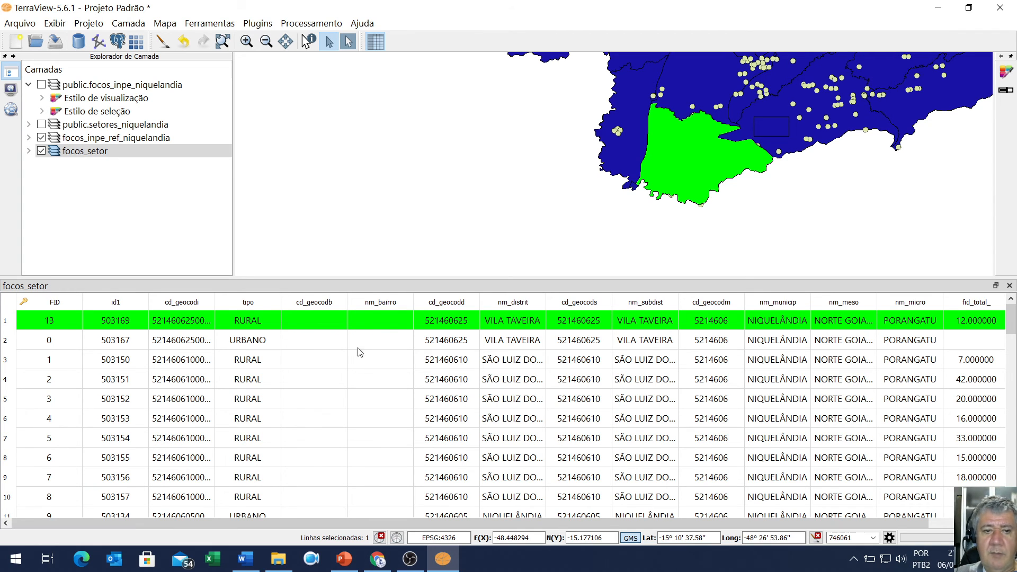
# - Clear the sector selection, sort the focos_setor table by fid_total_ in descending order, and select the first row
pyautogui.click(779, 234)
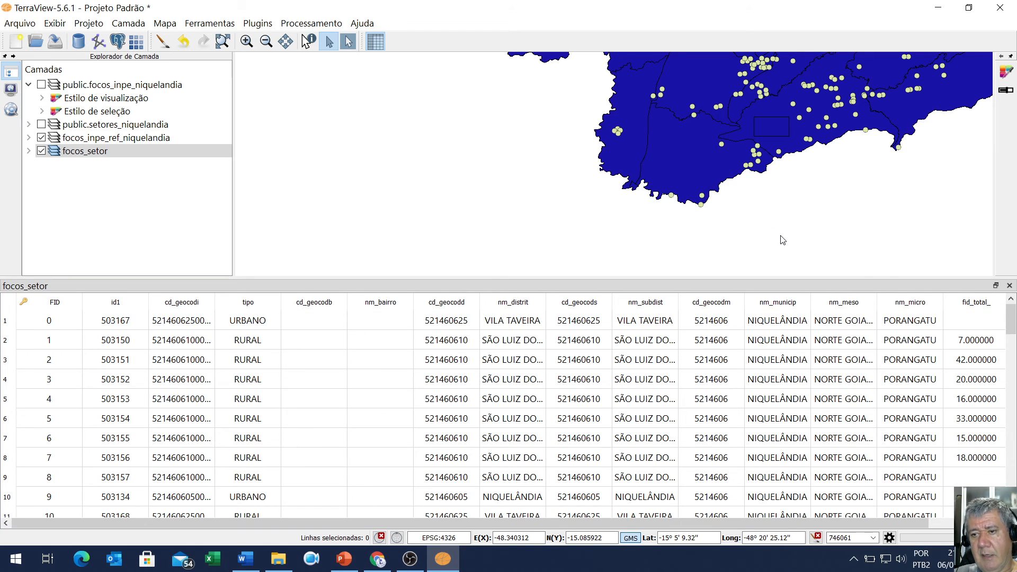
pyautogui.click(974, 306)
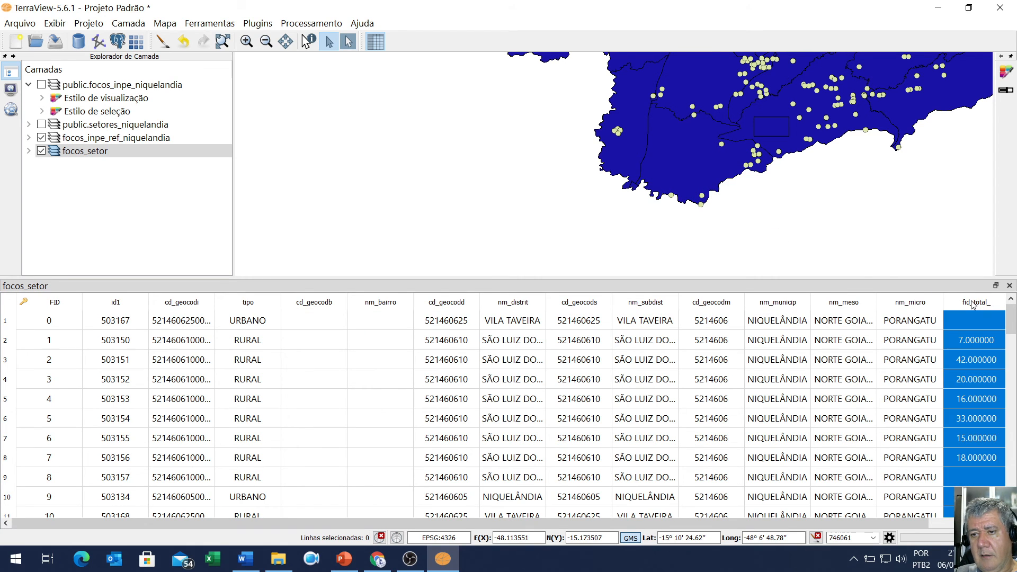
pyautogui.click(974, 305)
pyautogui.rightClick(974, 306)
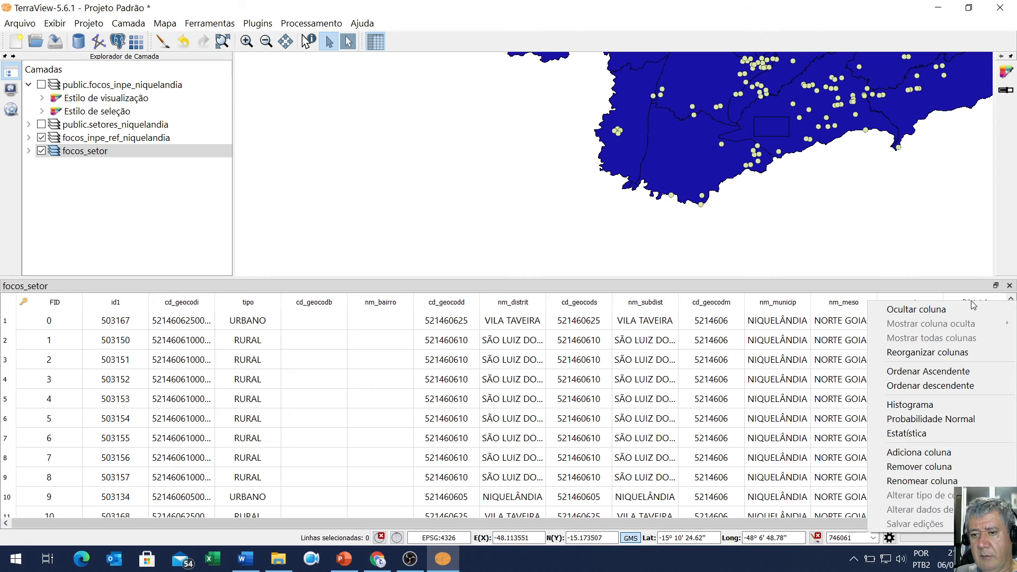
pyautogui.click(954, 391)
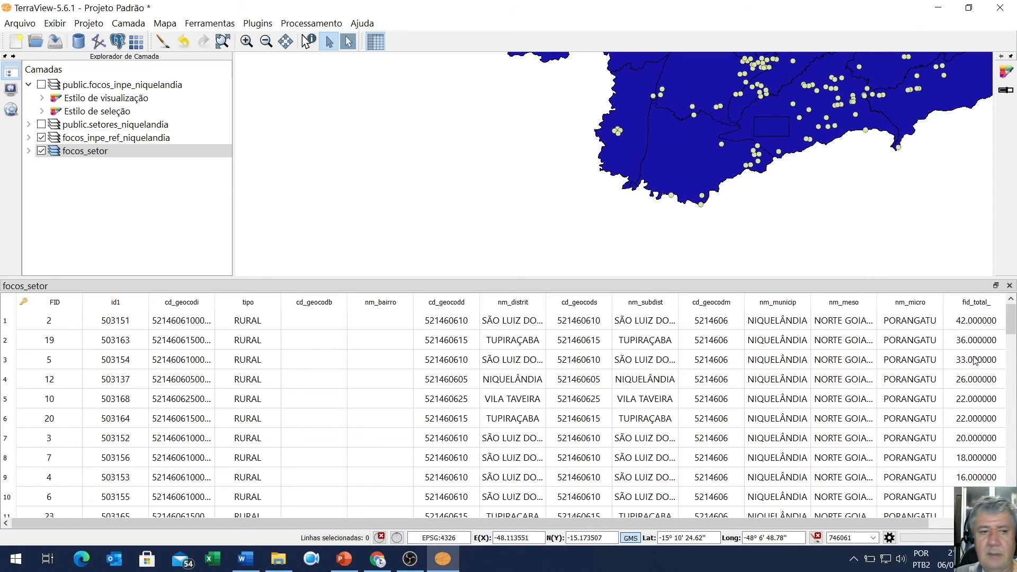
pyautogui.click(9, 321)
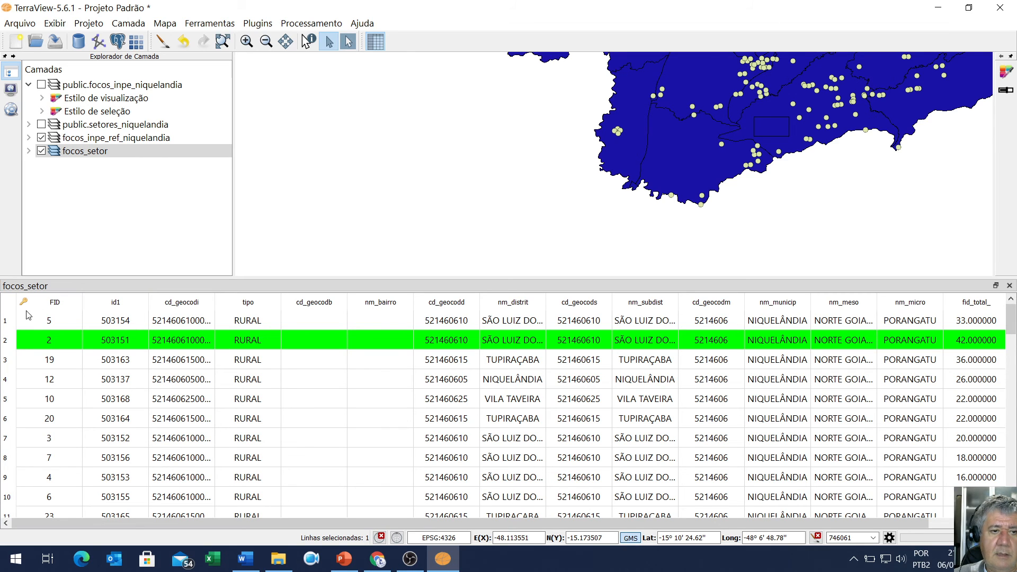
pyautogui.keyDown('ctrl'); pyautogui.click(10, 320); pyautogui.keyUp('ctrl')
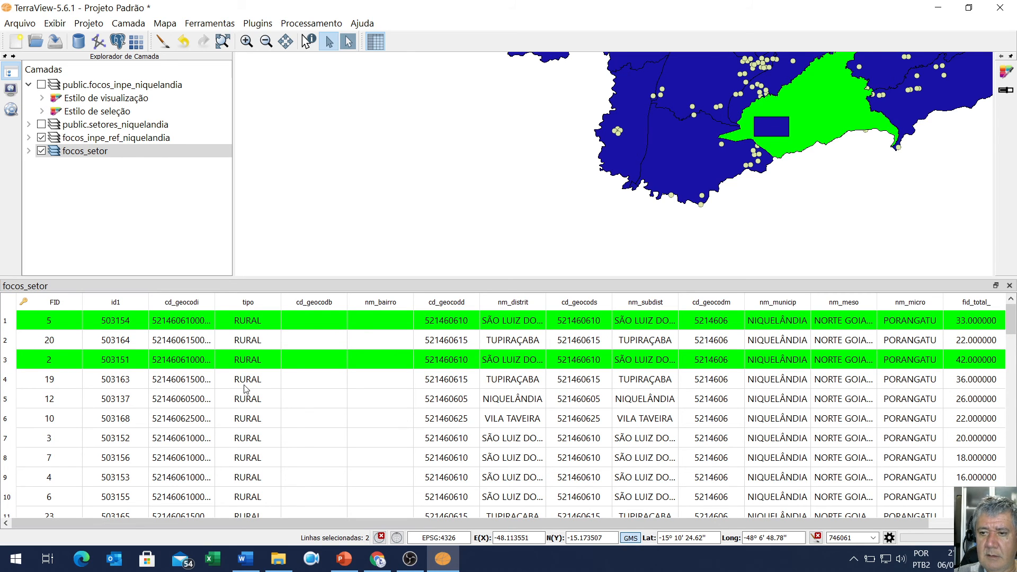
pyautogui.rightClick(8, 342)
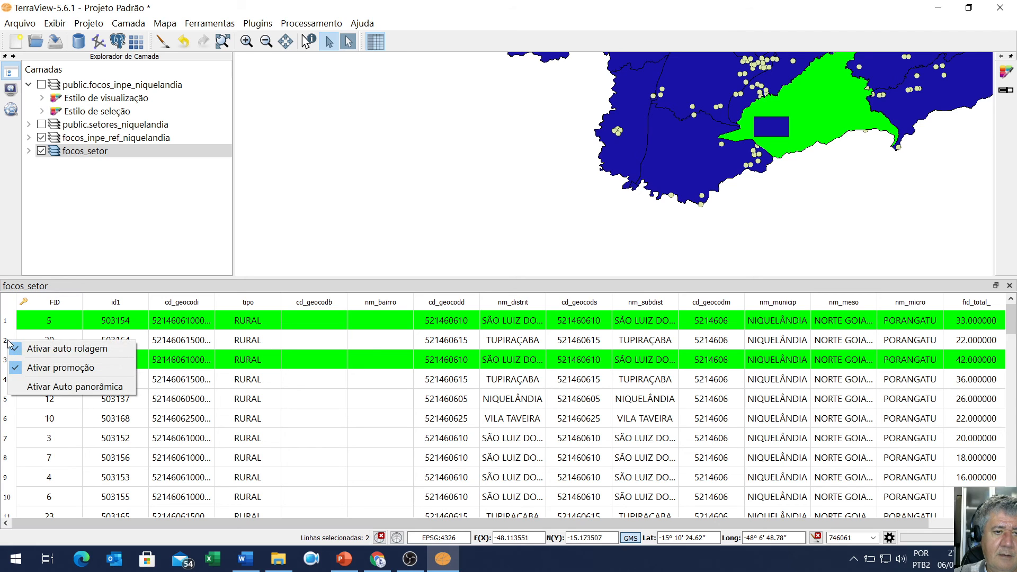
pyautogui.click(45, 350)
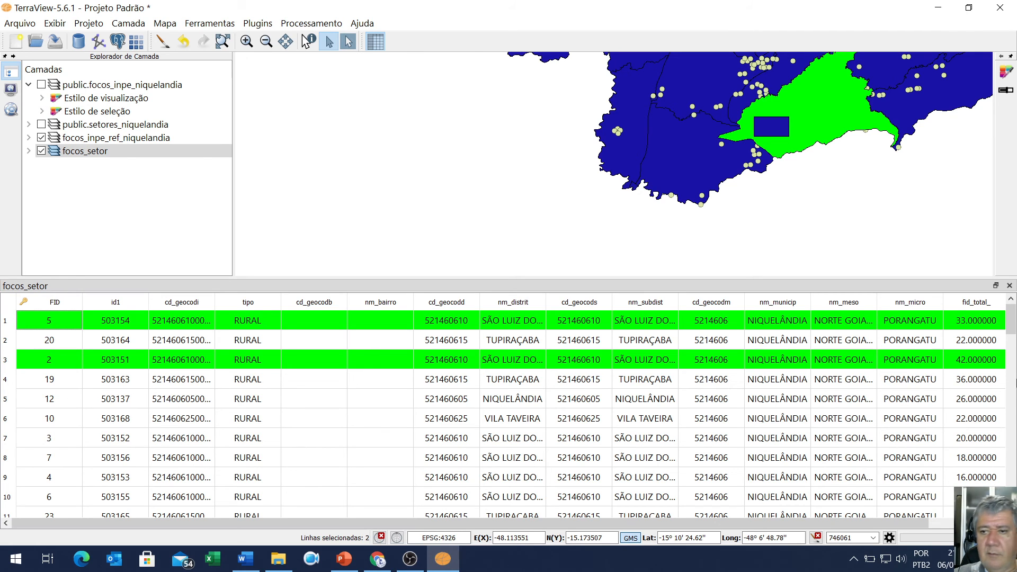
pyautogui.rightClick(974, 303)
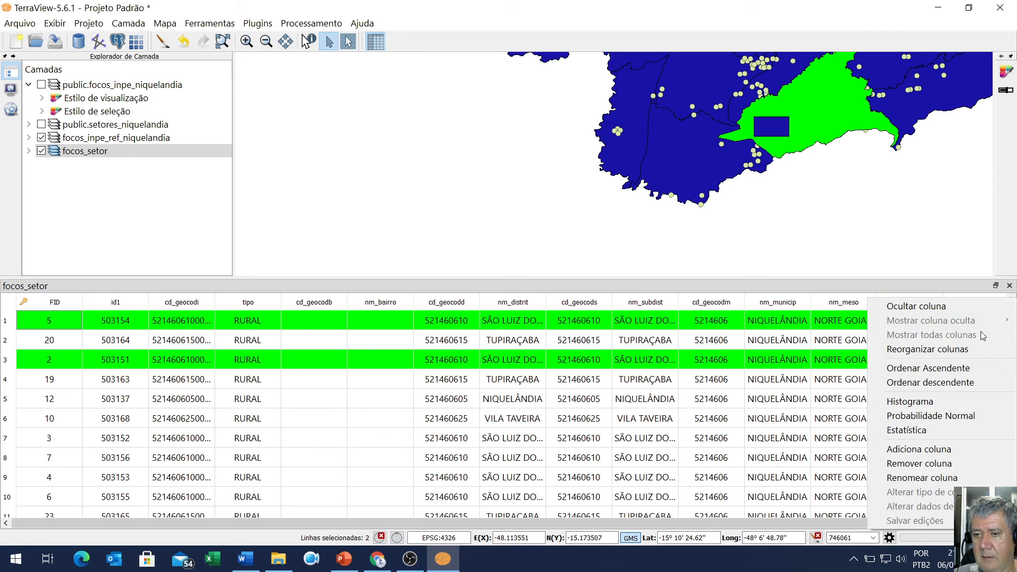
pyautogui.click(966, 382)
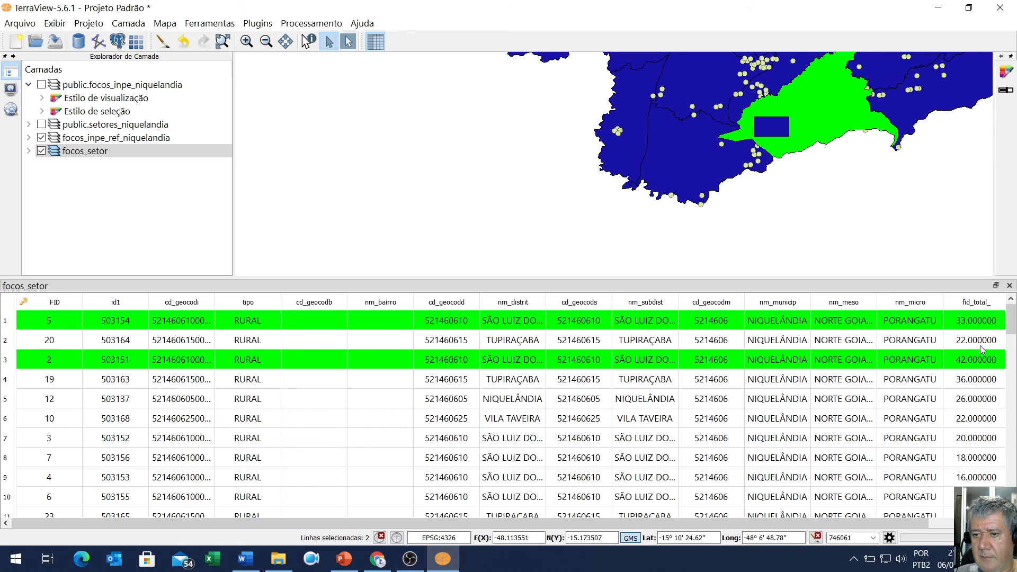
pyautogui.rightClick(979, 305)
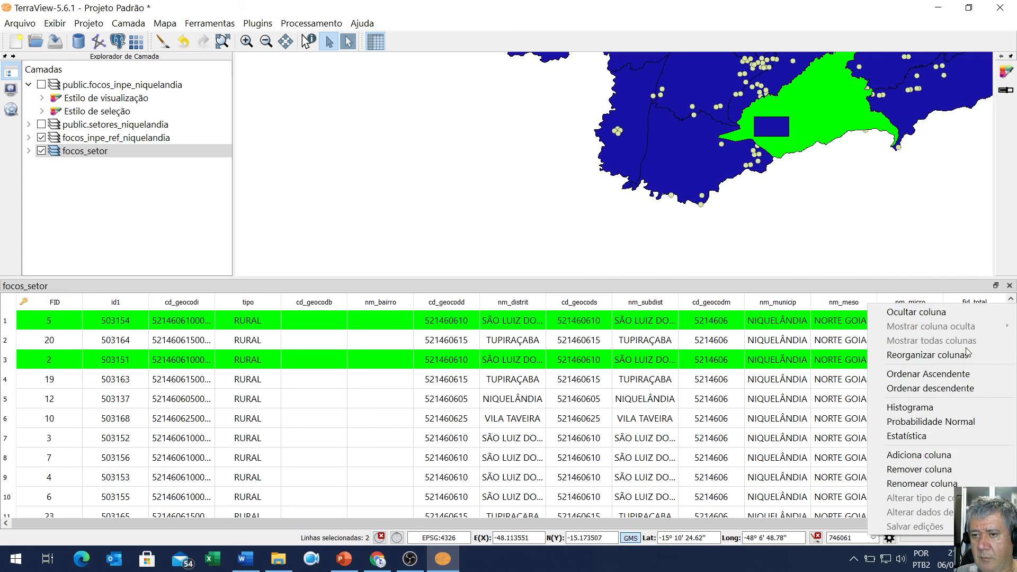
pyautogui.click(966, 375)
pyautogui.rightClick(970, 306)
pyautogui.click(976, 382)
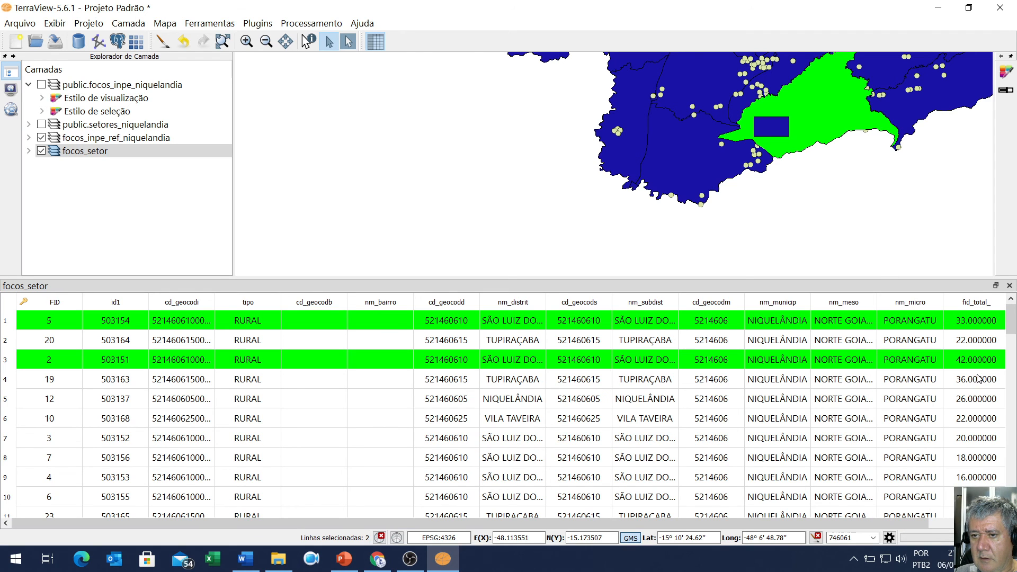
pyautogui.keyDown('ctrl'); pyautogui.click(3, 342); pyautogui.keyUp('ctrl')
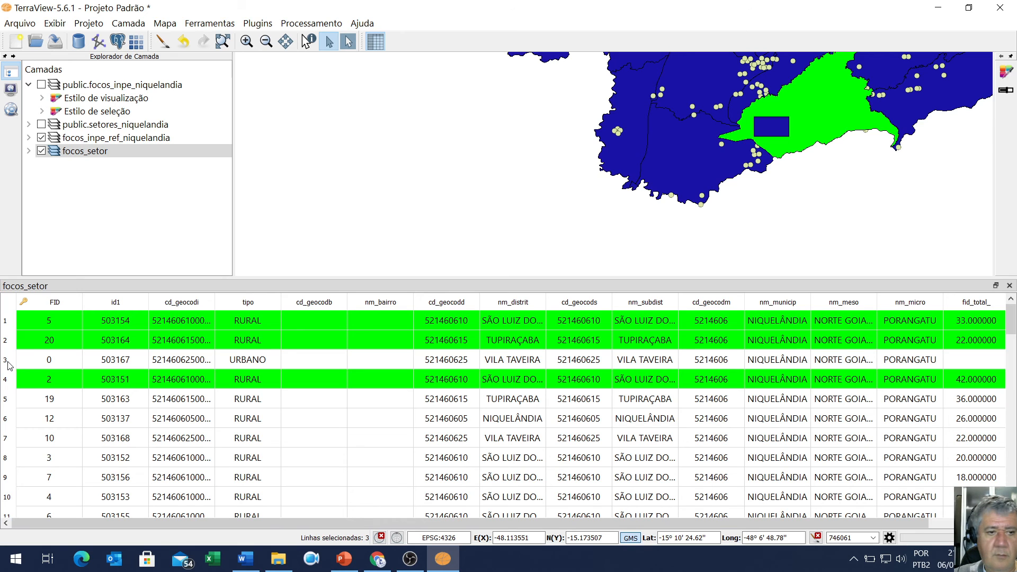
pyautogui.keyDown('ctrl'); pyautogui.click(6, 380); pyautogui.keyUp('ctrl')
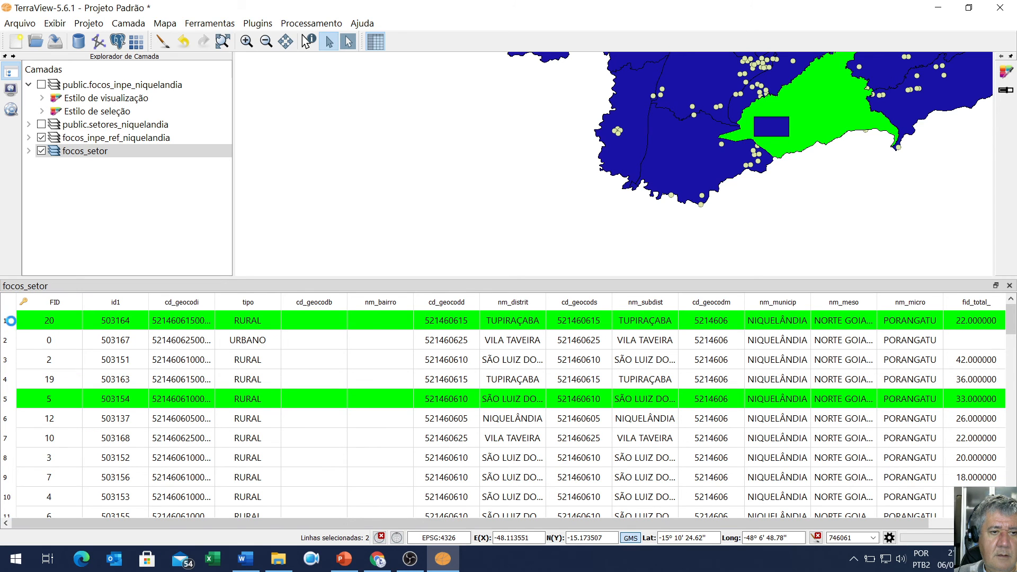
pyautogui.keyDown('ctrl'); pyautogui.click(8, 321); pyautogui.keyUp('ctrl')
pyautogui.keyDown('ctrl'); pyautogui.click(9, 380); pyautogui.keyUp('ctrl')
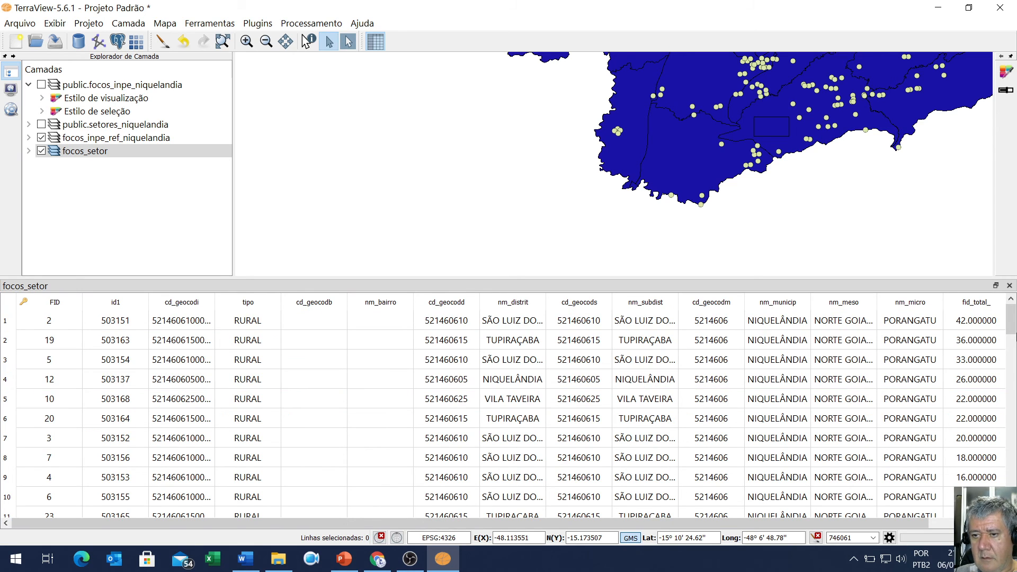
# - Deactivate promotion of selected rows in the focos_setor table and select its first three rows to locate those sectors on the map
pyautogui.rightClick(9, 326)
pyautogui.click(33, 355)
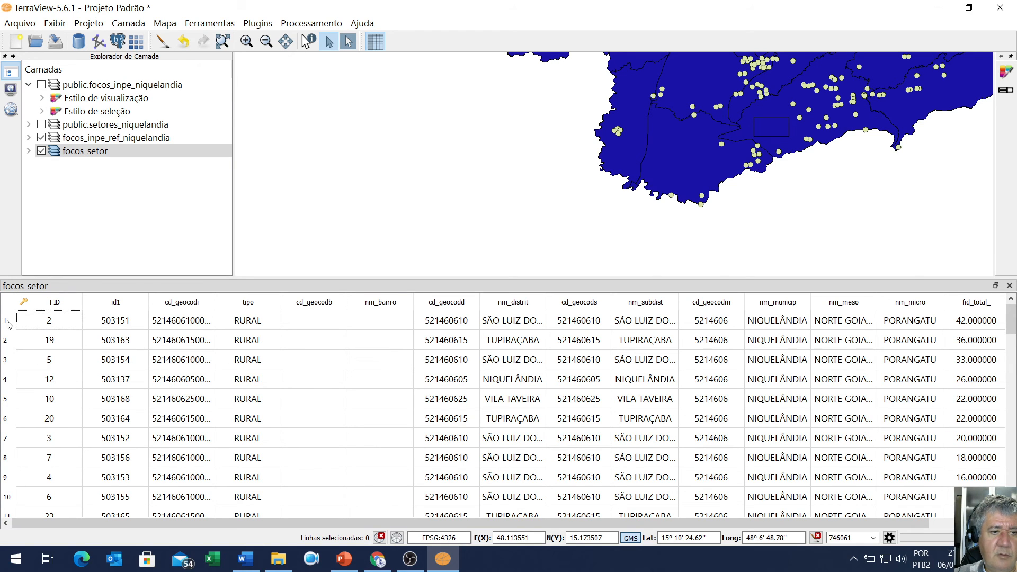
pyautogui.moveTo(9, 324); pyautogui.dragTo(9, 362)
pyautogui.scroll(-2, 500, 246)
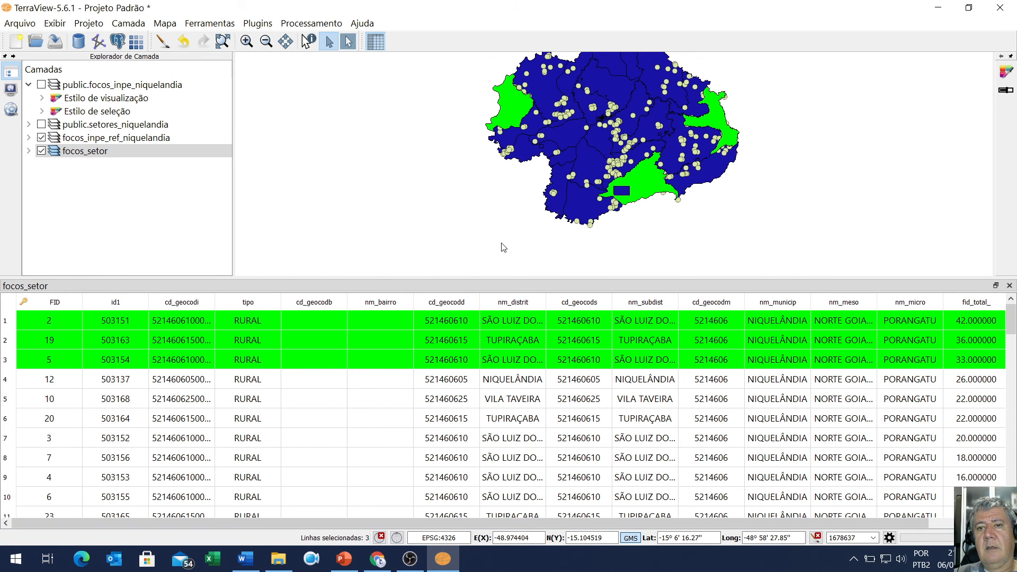
pyautogui.scroll(-1, 503, 247)
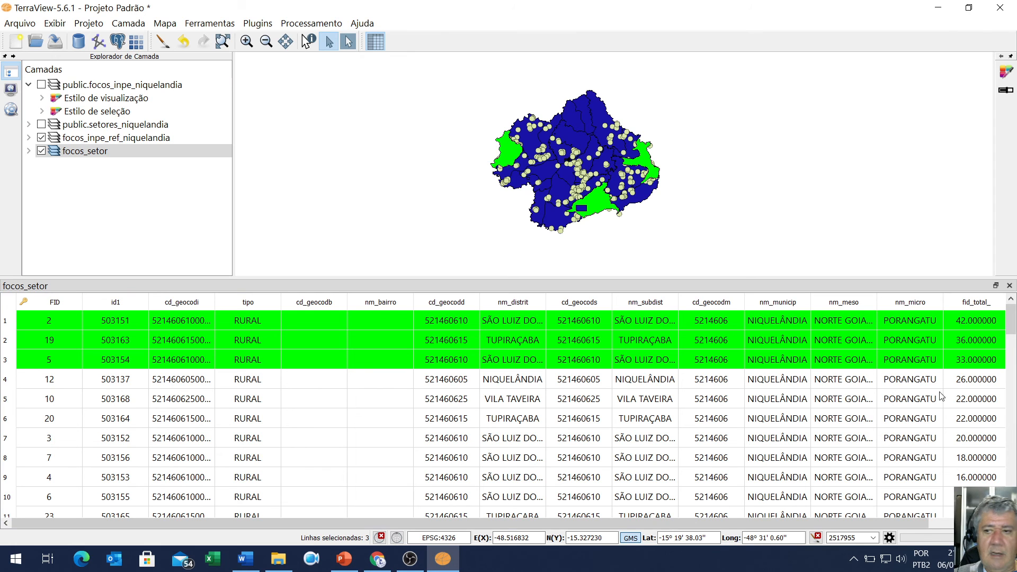
# - Check the fid_total_ values of the lower-ranked sectors and close the focos_setor table
pyautogui.moveTo(1010, 340); pyautogui.dragTo(1005, 406)
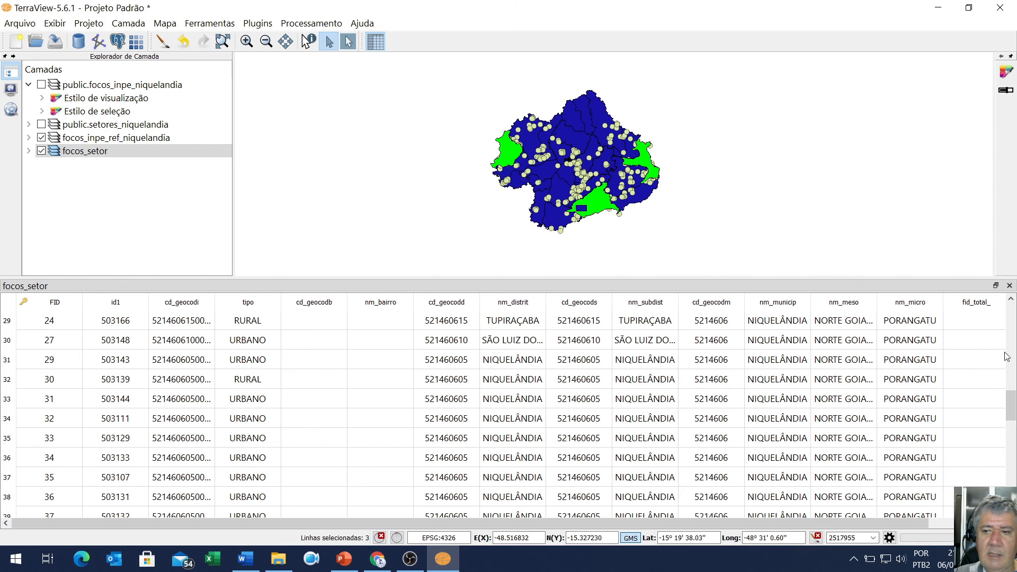
pyautogui.moveTo(1011, 405); pyautogui.dragTo(1010, 324)
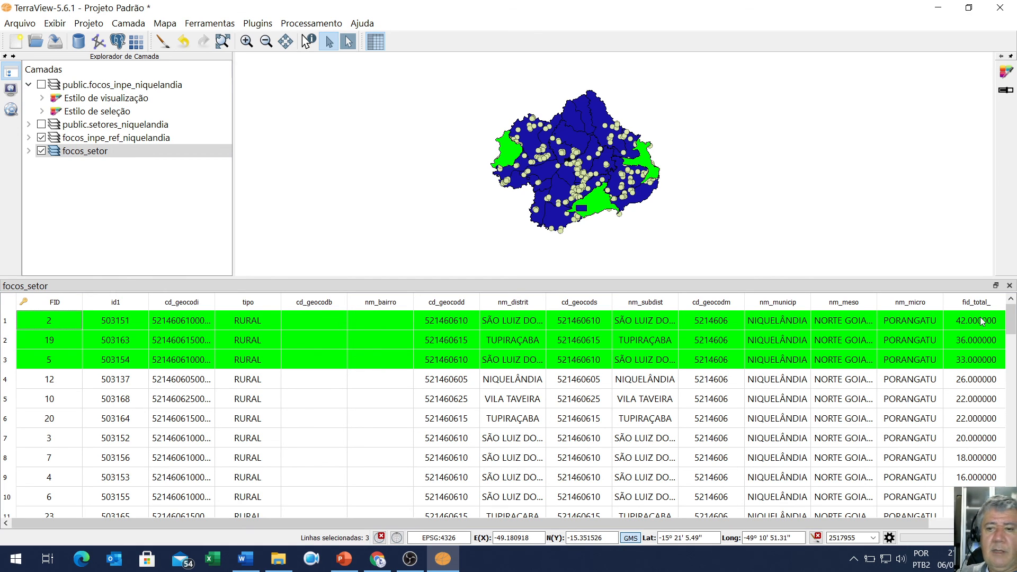
pyautogui.click(1009, 287)
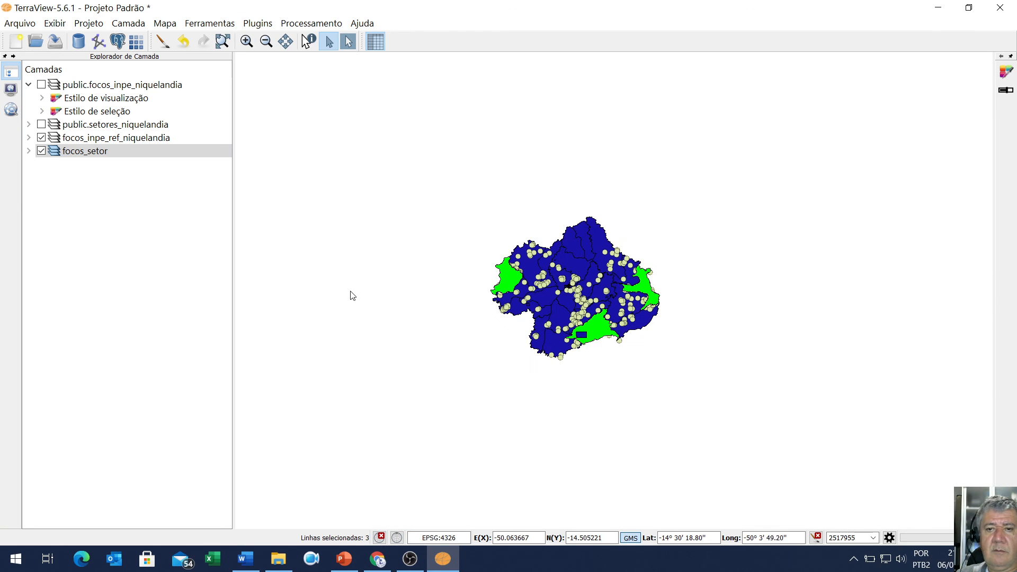
# - Set up a vector-to-vector attribute fill from focos_inpe_ref_niquelandia to public.setores_niquelandia using the fid Total number of values operation
pyautogui.click(307, 24)
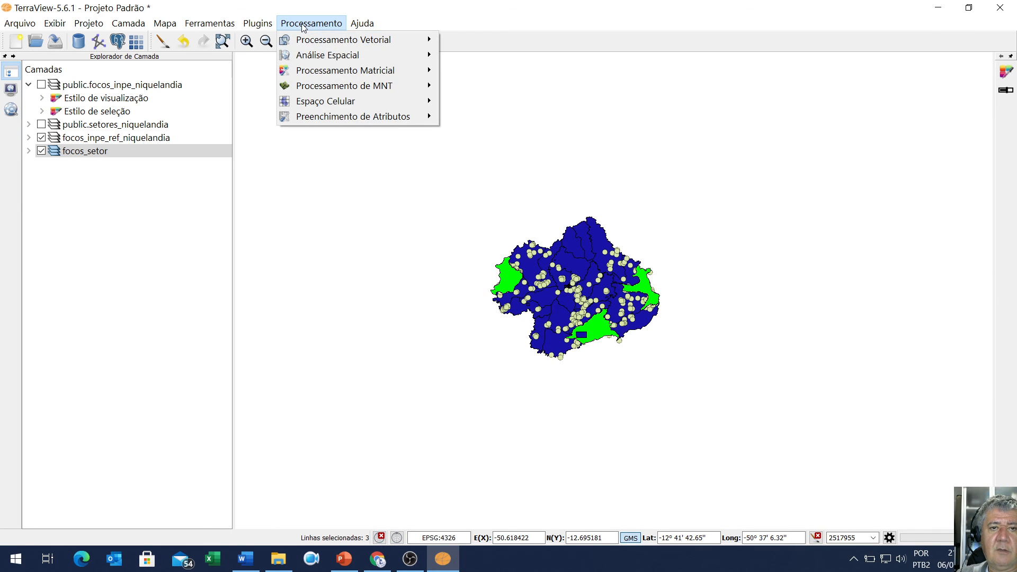
pyautogui.moveTo(374, 117)
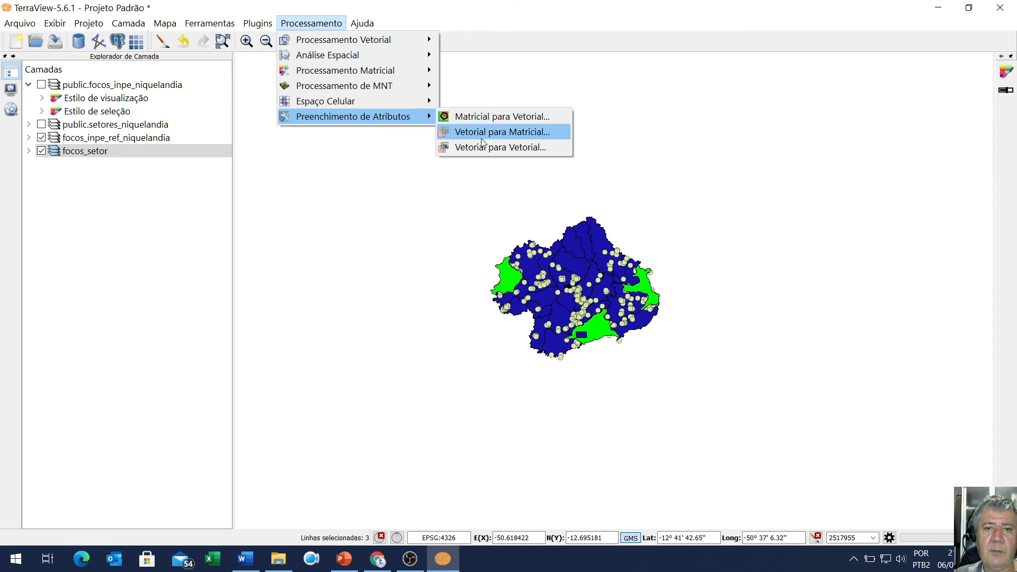
pyautogui.click(494, 148)
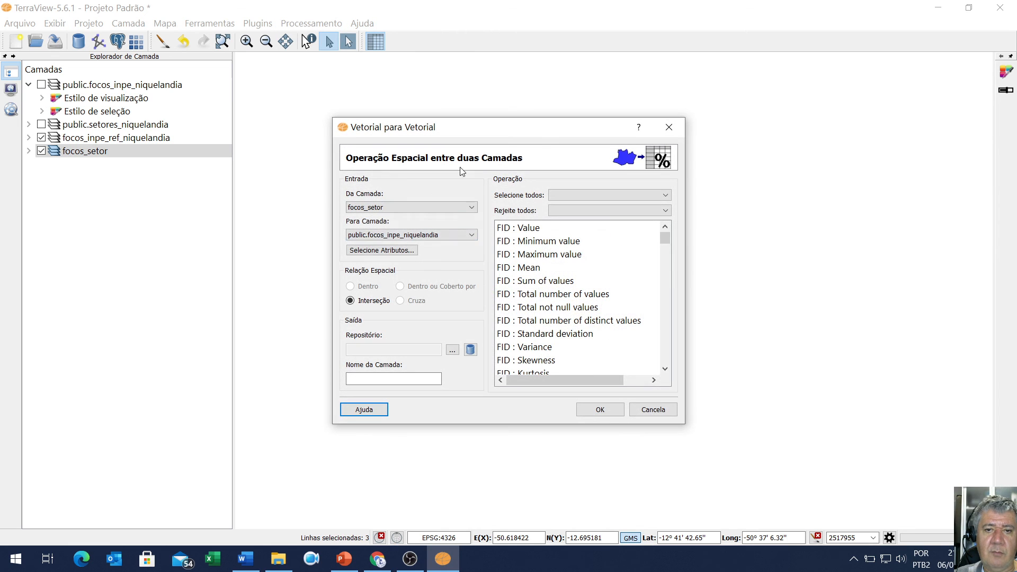
pyautogui.click(407, 209)
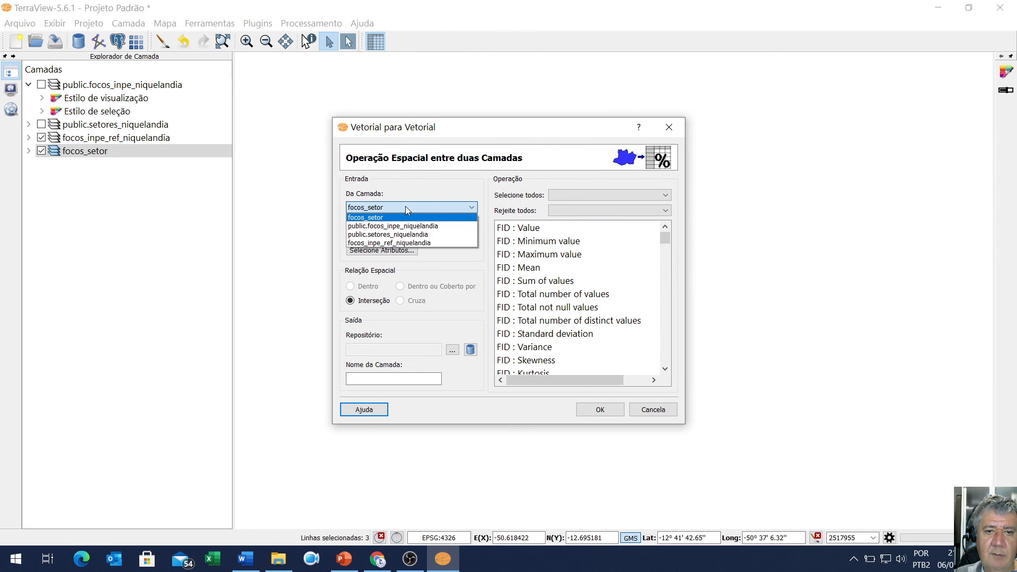
pyautogui.click(403, 243)
pyautogui.click(397, 236)
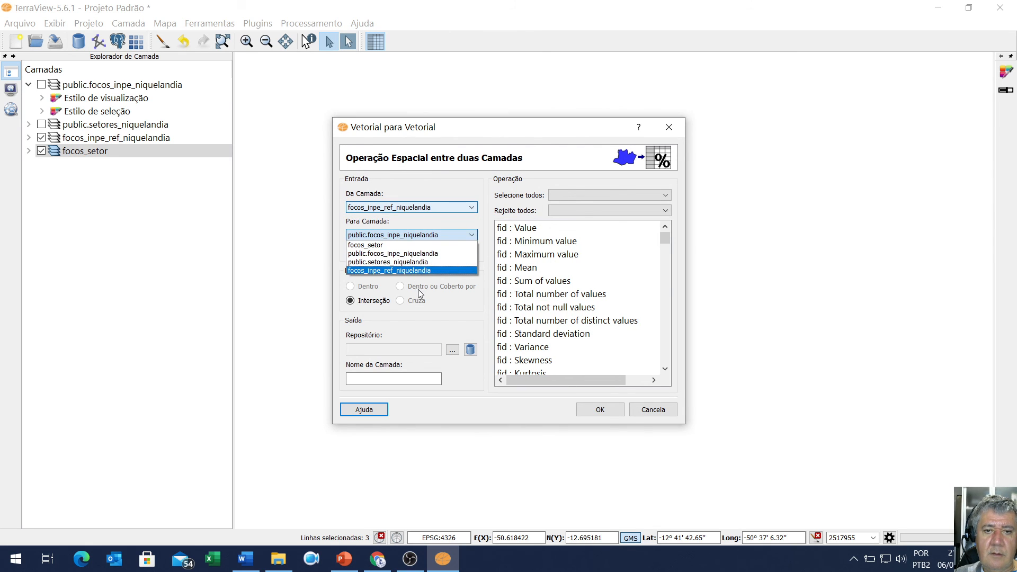
pyautogui.click(419, 262)
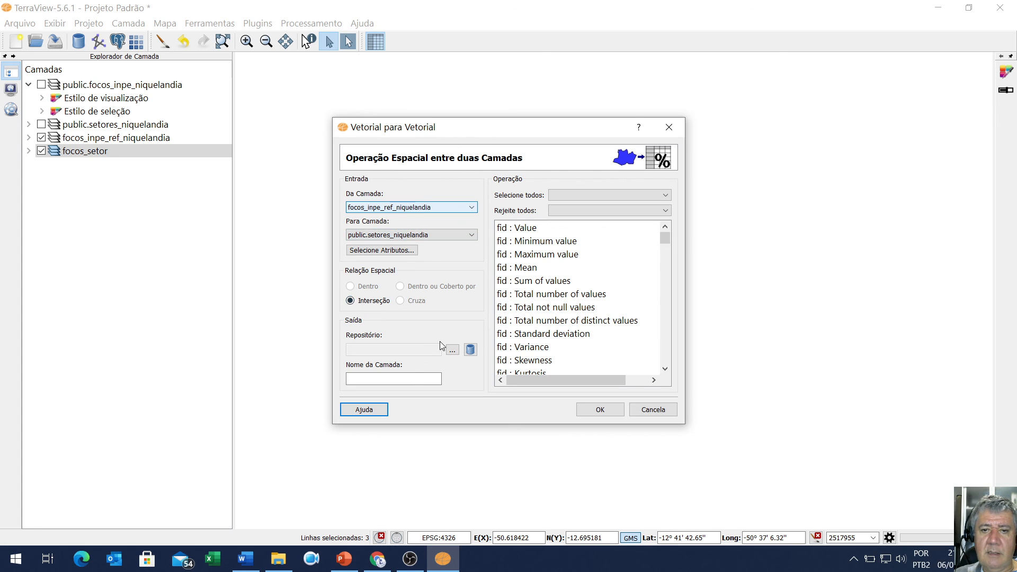
pyautogui.click(546, 298)
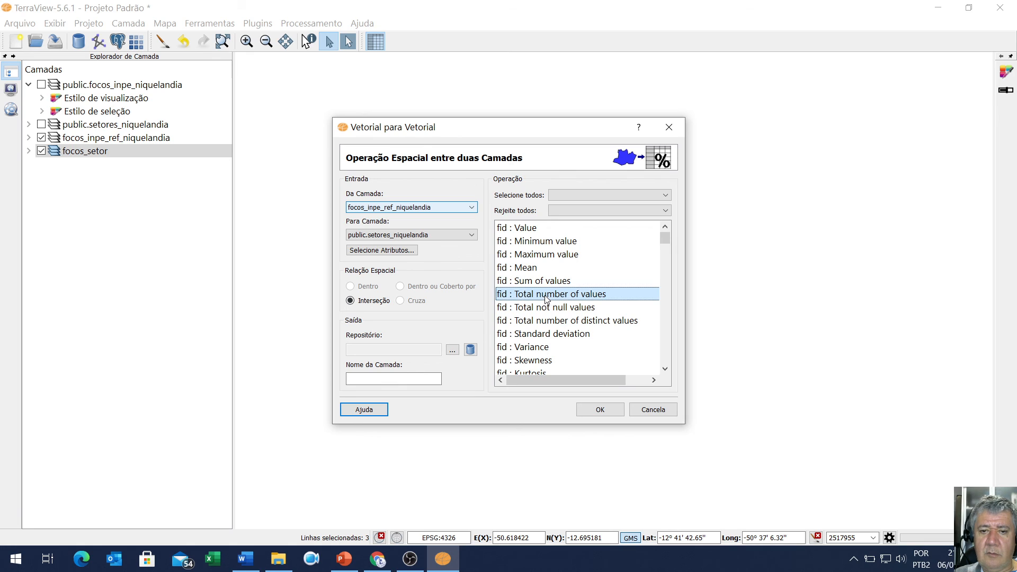
# - Output the attribute fill to the BancoFGEO PostGIS source as layer teste, run it, and add the result to the project
pyautogui.click(469, 350)
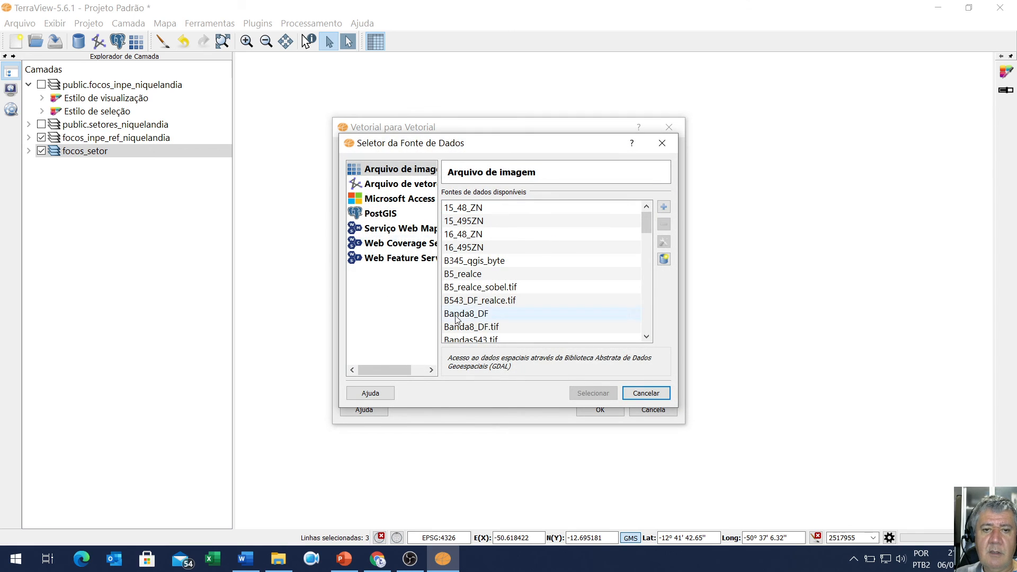
pyautogui.click(380, 213)
pyautogui.doubleClick(464, 210)
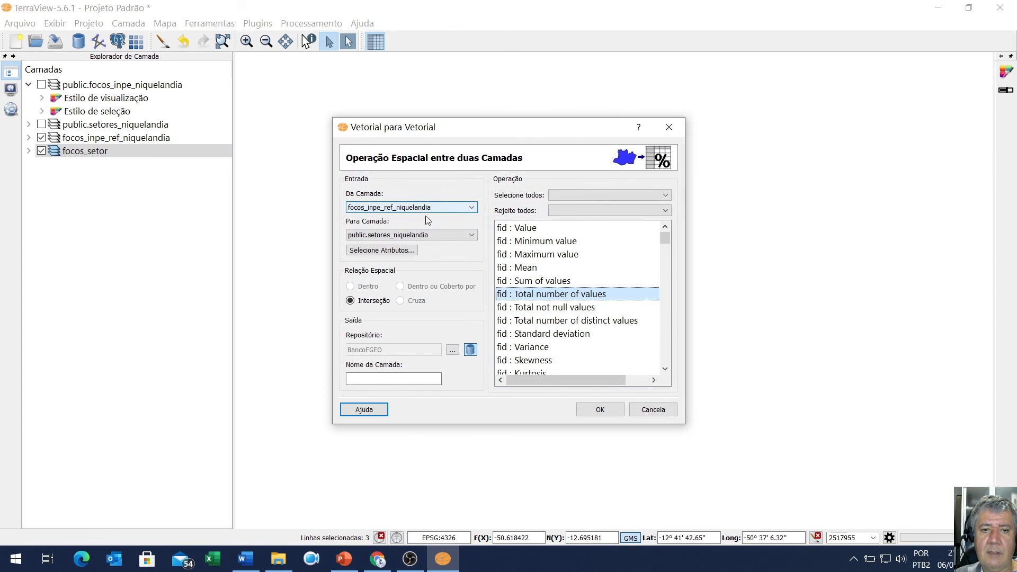
pyautogui.click(384, 379)
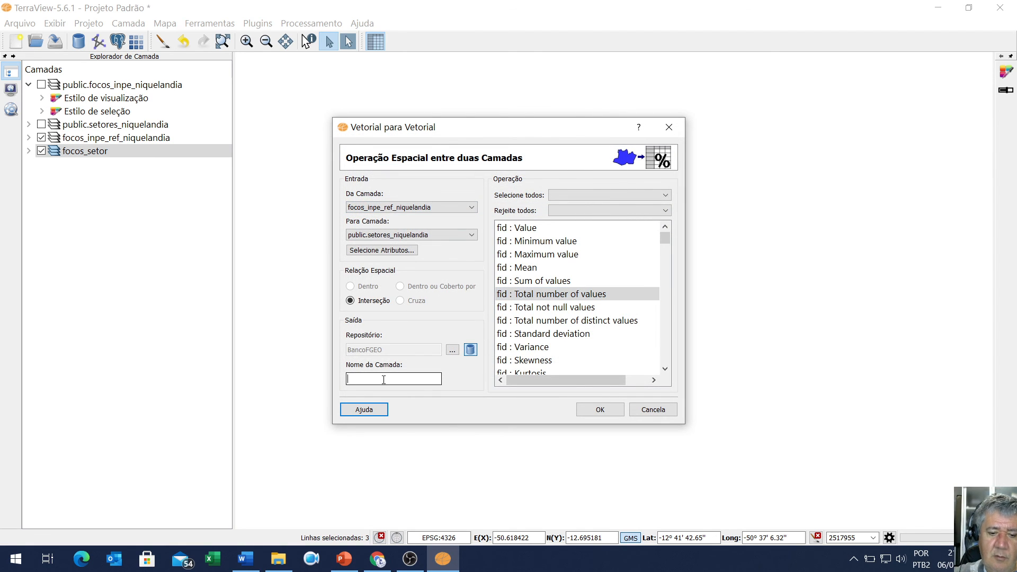
pyautogui.write('teste')
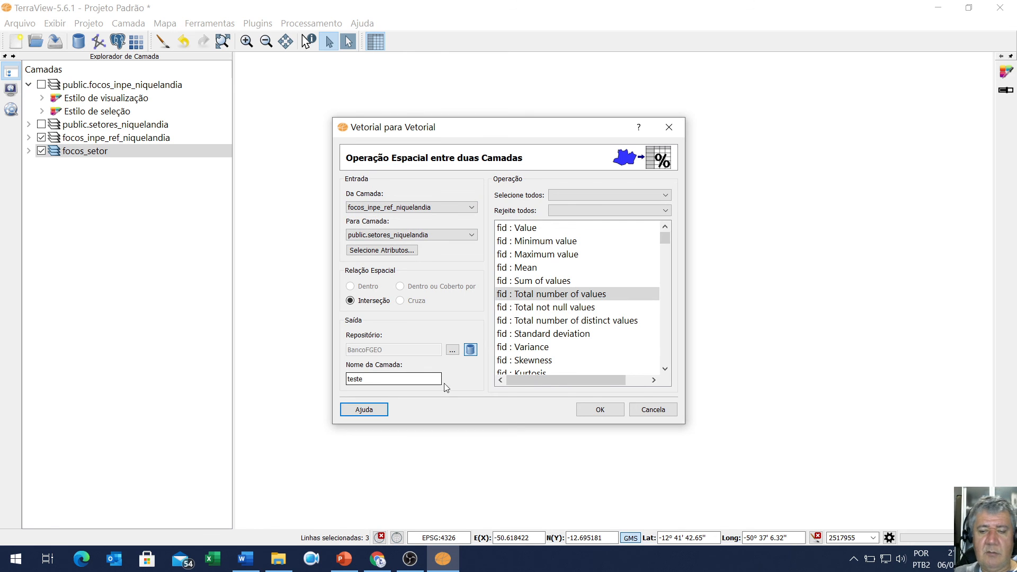
pyautogui.click(600, 410)
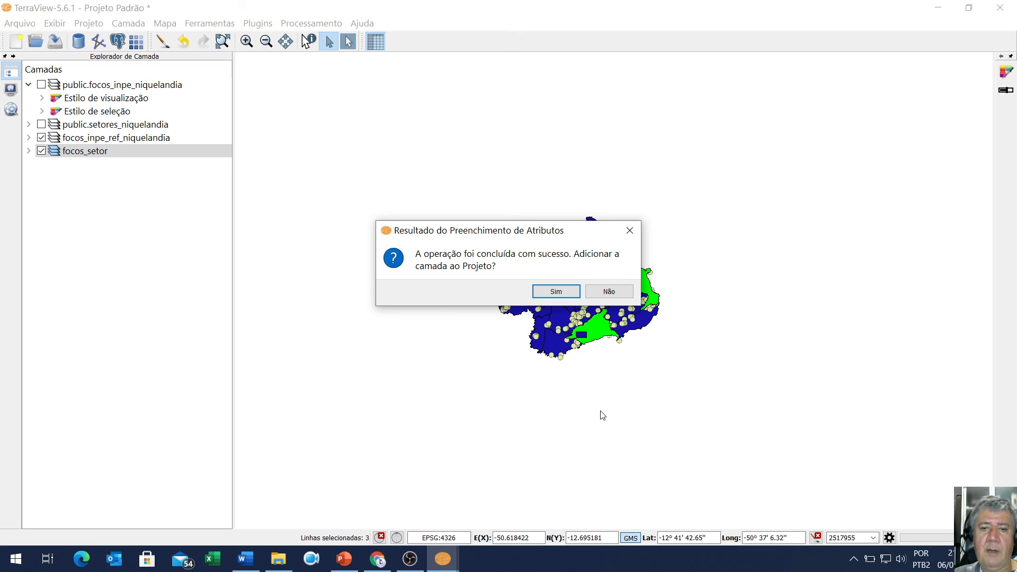
pyautogui.click(562, 296)
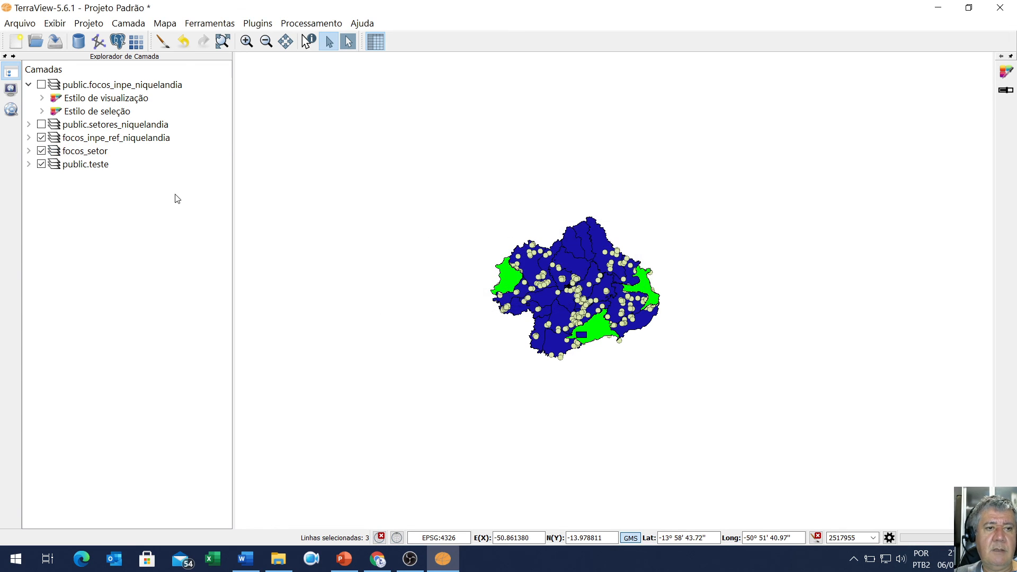
# - Hide the focos_setor and focos_inpe_ref_niquelandia layers and open the attribute table of public.teste
pyautogui.click(41, 151)
pyautogui.click(41, 138)
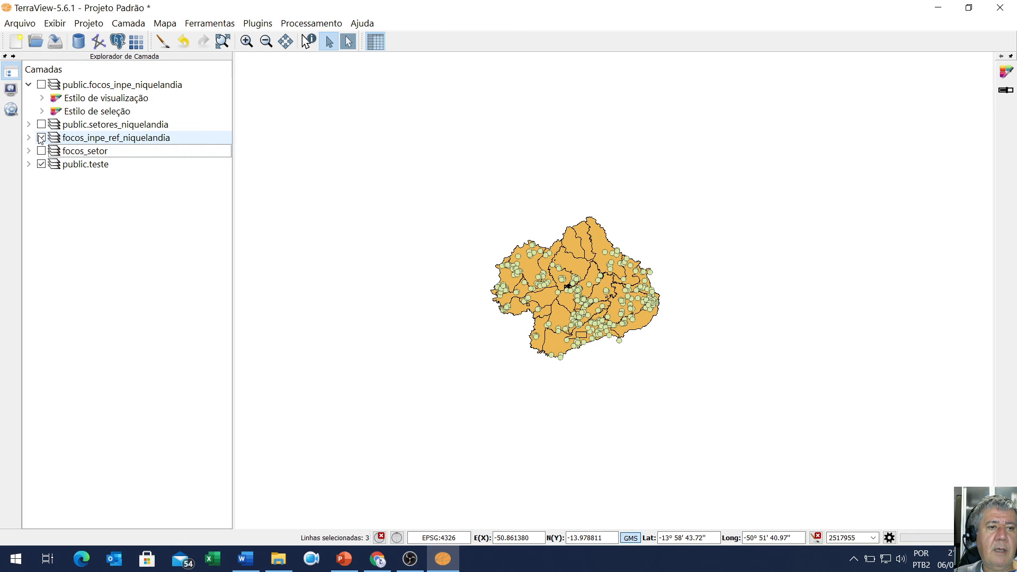
pyautogui.click(85, 165)
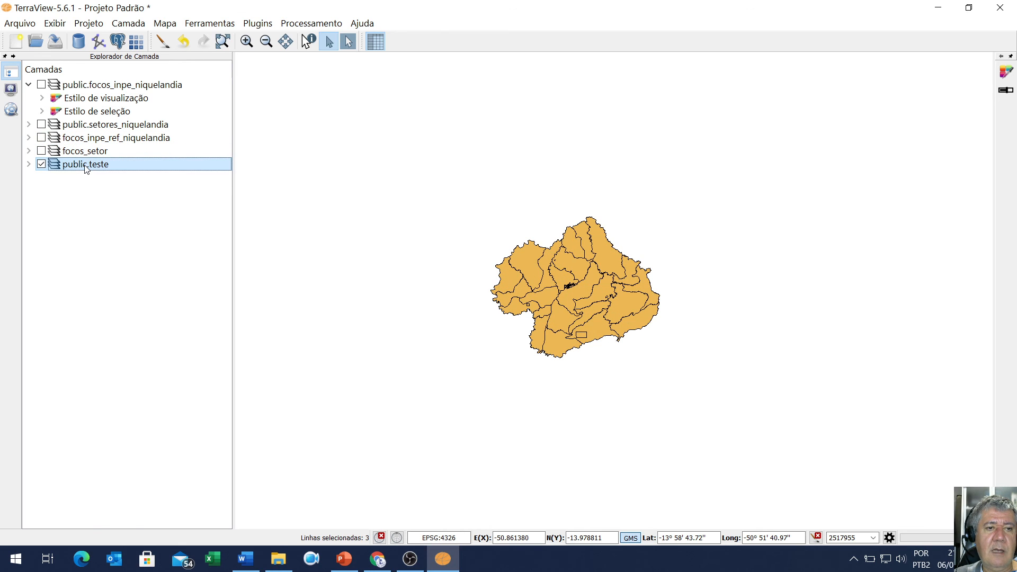
pyautogui.rightClick(85, 168)
pyautogui.click(164, 386)
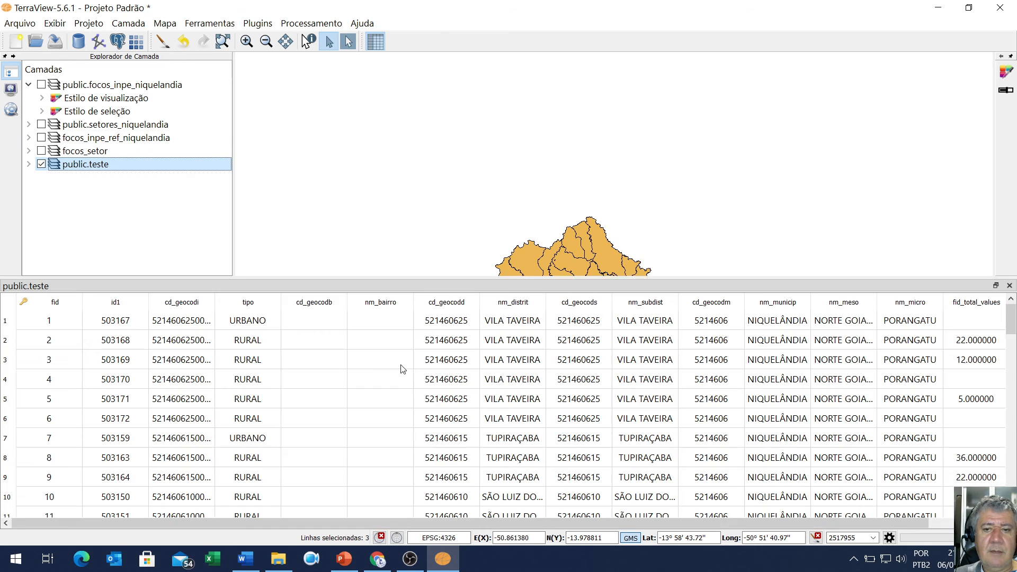
# - Sort the public.teste table by fid_total_values in descending order
pyautogui.click(972, 304)
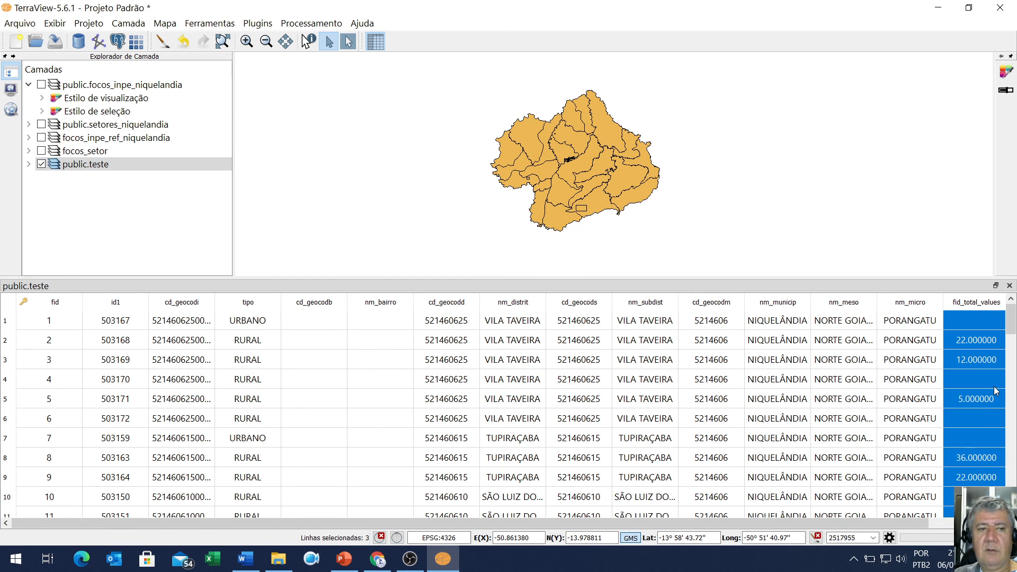
pyautogui.rightClick(986, 309)
pyautogui.click(956, 388)
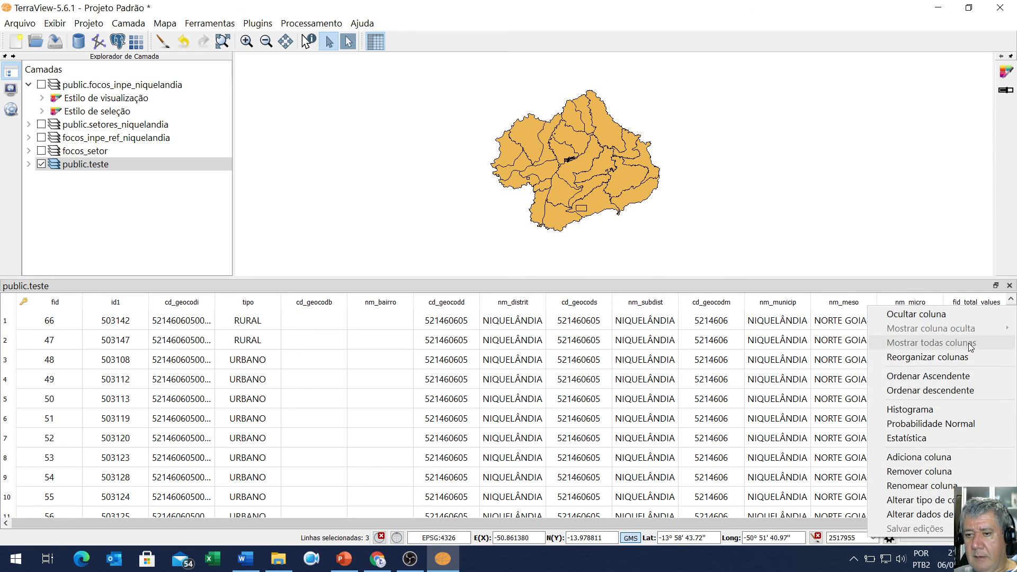
pyautogui.click(967, 388)
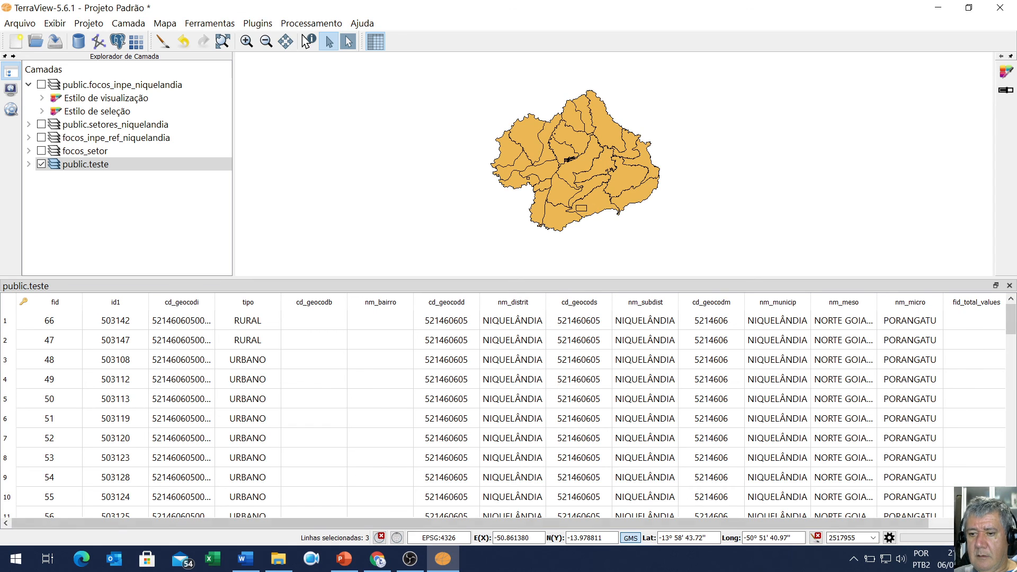
# - Reapply the descending order to the public.teste records using the fid_total_values column
pyautogui.click(980, 523)
pyautogui.click(973, 303)
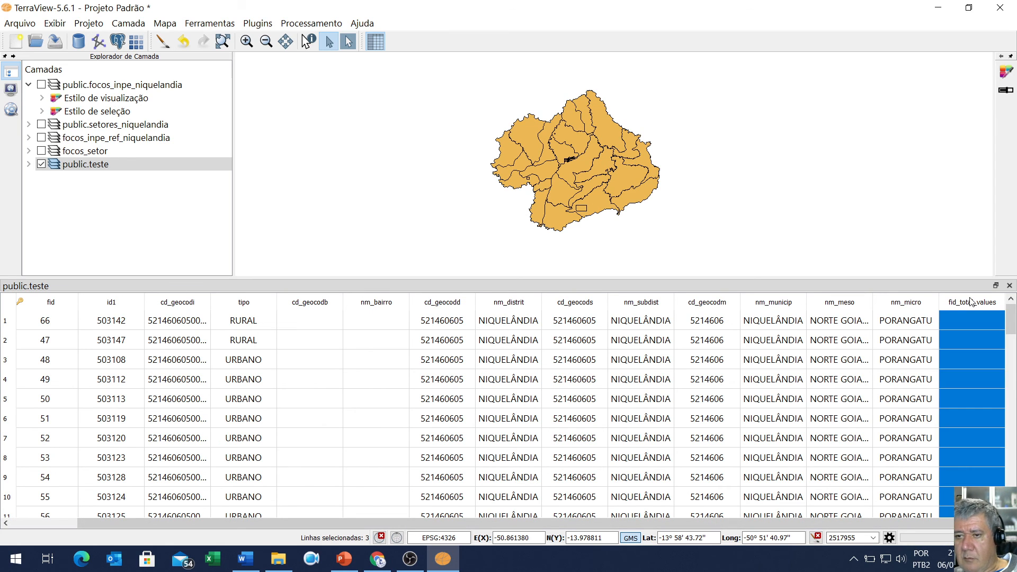
pyautogui.rightClick(970, 306)
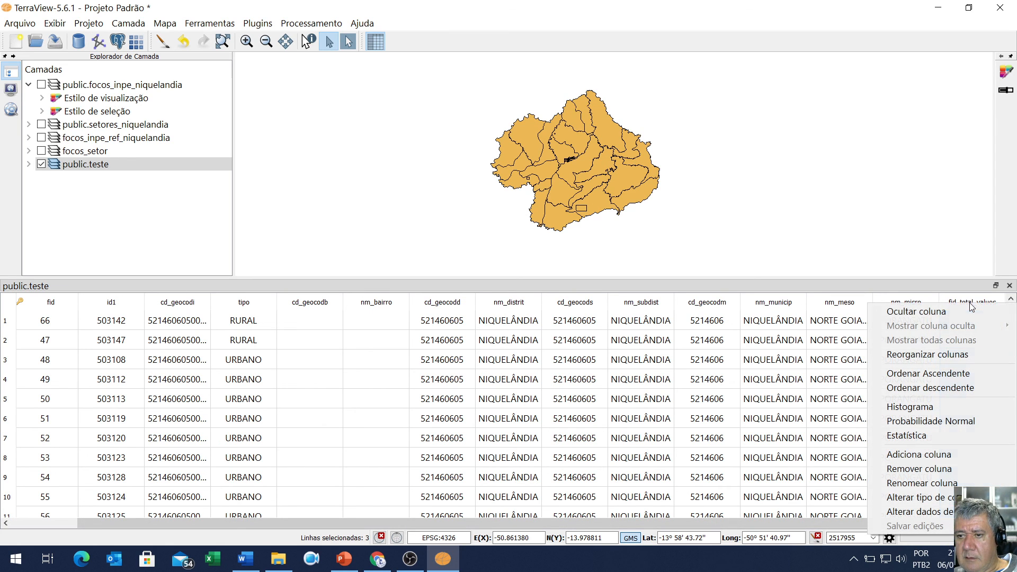
pyautogui.click(943, 388)
# - Select the three sectors with the highest fid_total_values, fid 11, 8 and 14, to highlight them on the map
pyautogui.moveTo(1011, 320); pyautogui.dragTo(1011, 450)
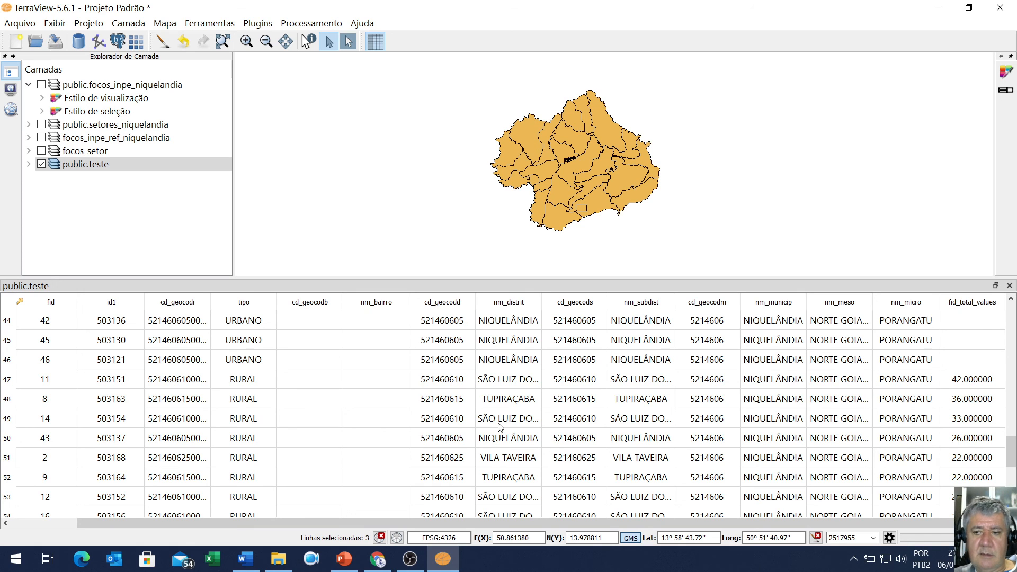
pyautogui.click(8, 386)
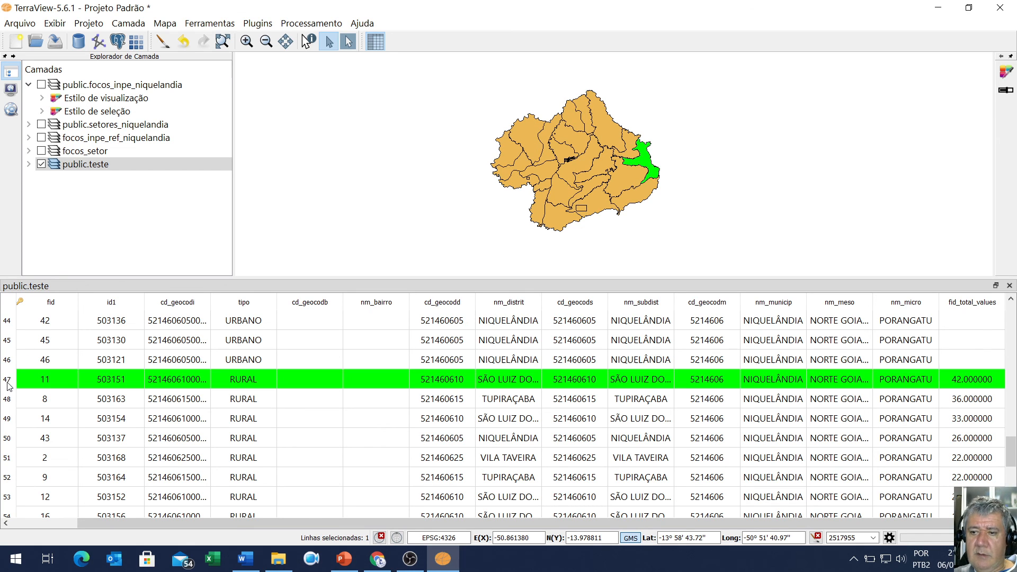
pyautogui.keyDown('shift'); pyautogui.click(7, 403); pyautogui.keyUp('shift')
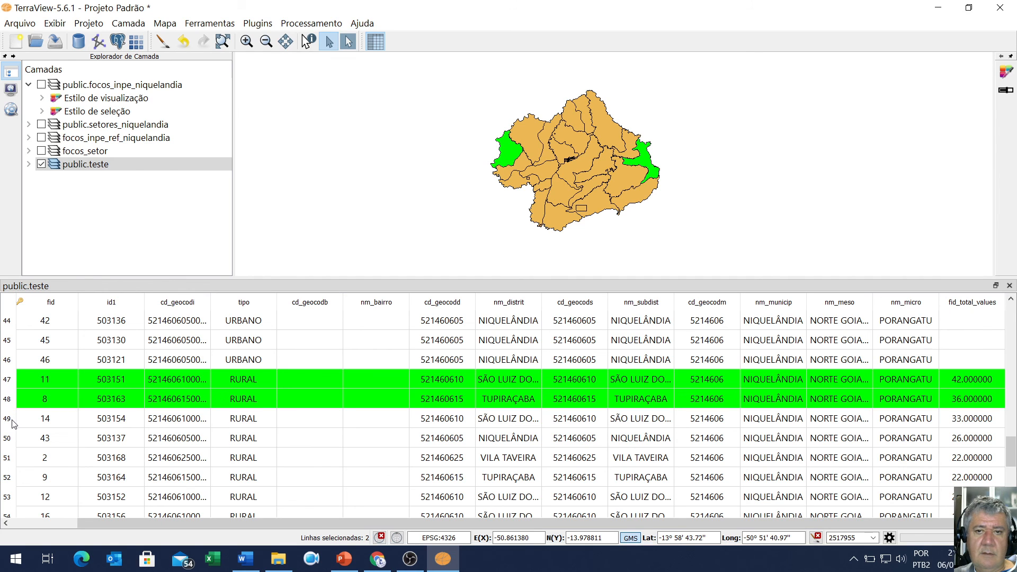
pyautogui.keyDown('shift'); pyautogui.click(7, 418); pyautogui.keyUp('shift')
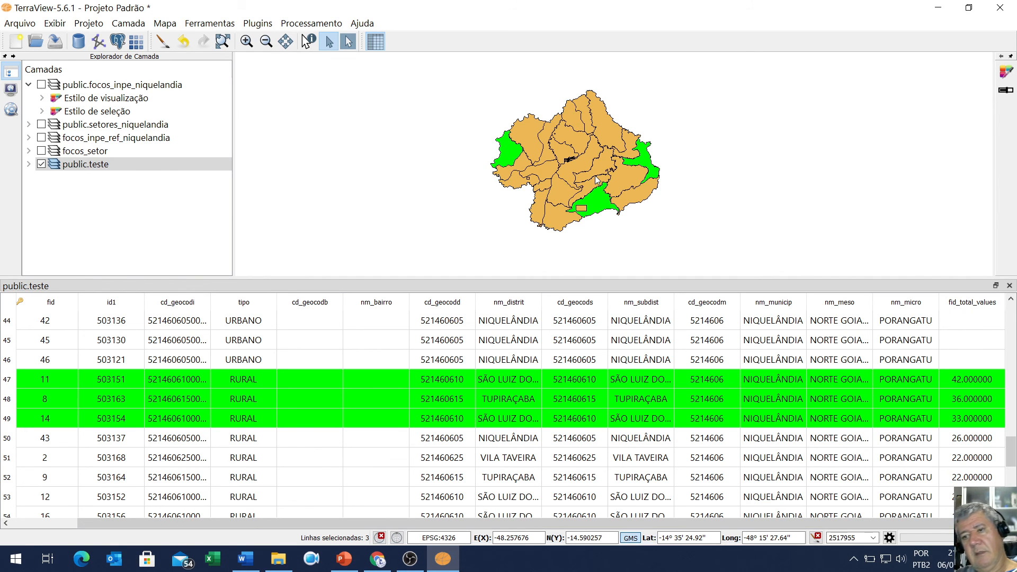